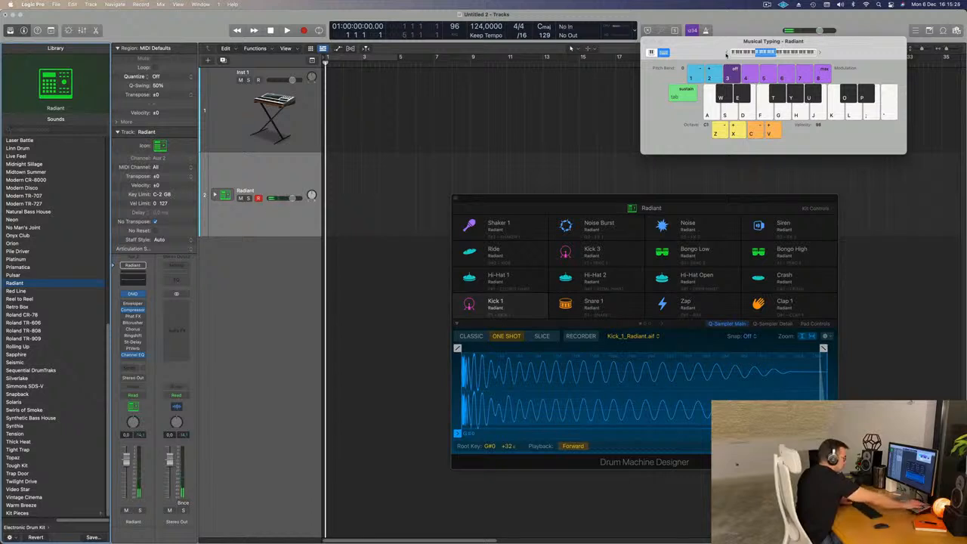
- Play the Radiant kick, load the Pulsar kit for comparison, and load Radiant again
{"action": "key", "text": "a"}
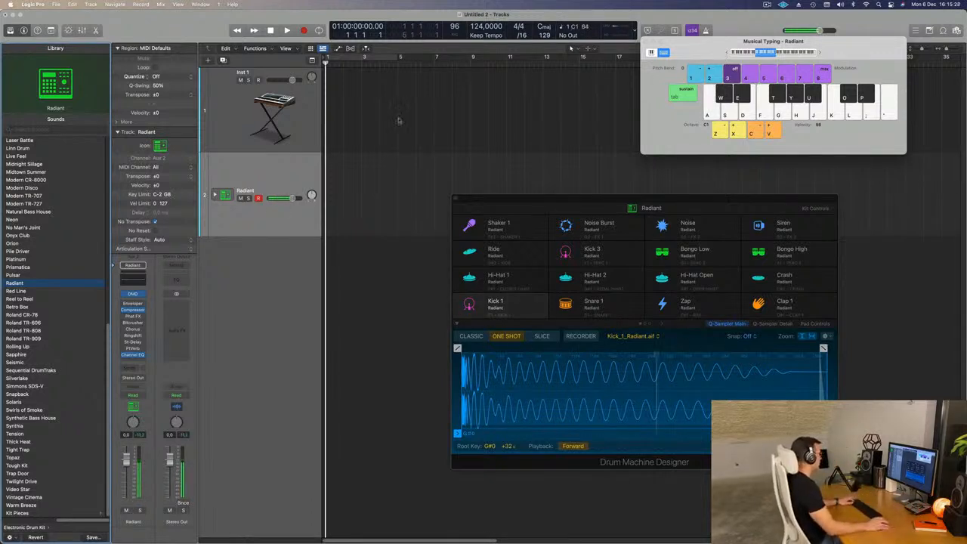
{"action": "left_click", "coordinate": [14, 276]}
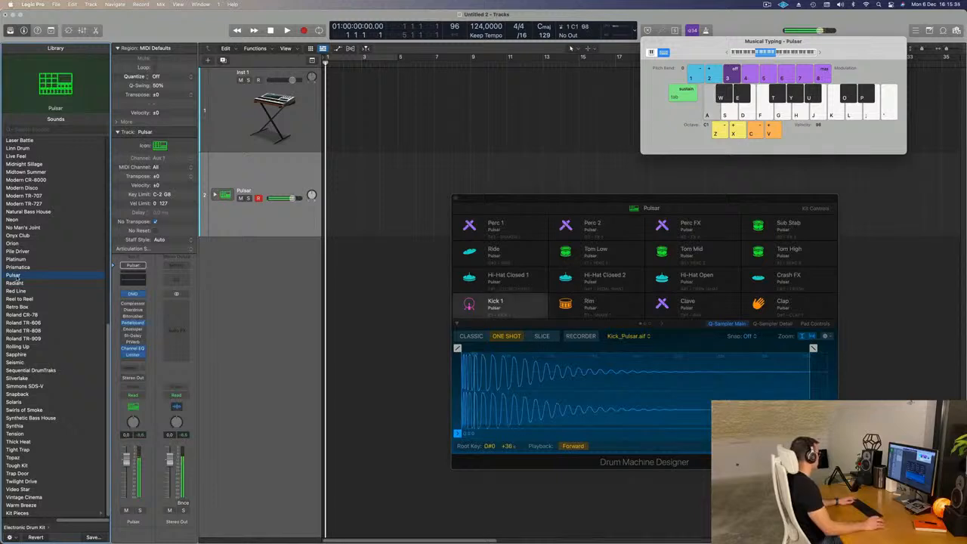
{"action": "left_click", "coordinate": [16, 284]}
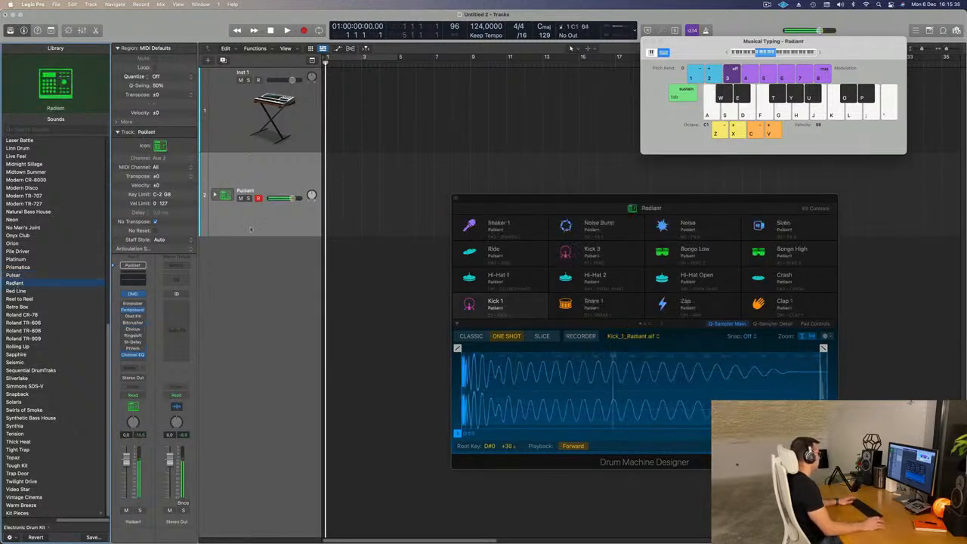
- Expand the Radiant track stack and look through its individual drum tracks
{"action": "left_click", "coordinate": [215, 195]}
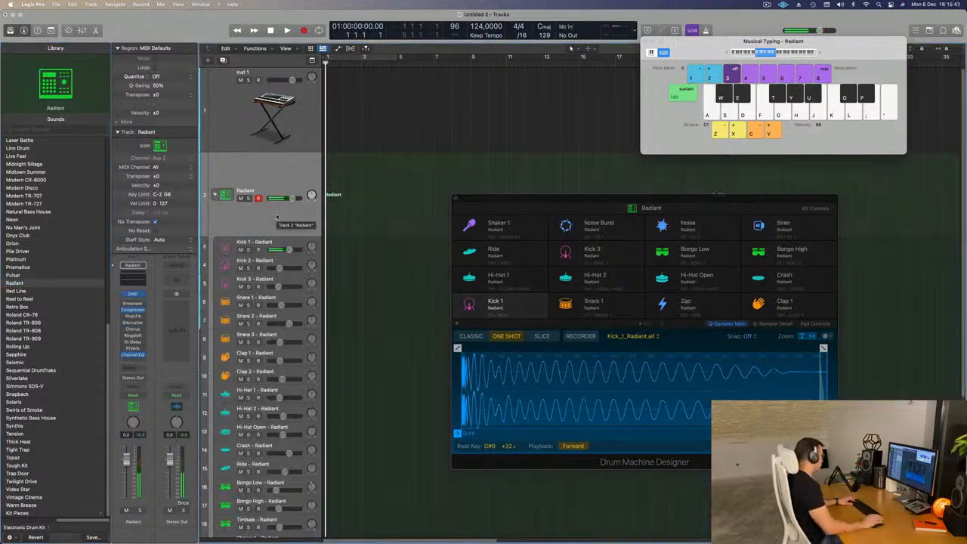
{"action": "scroll", "coordinate": [257, 355], "scroll_direction": "down", "scroll_amount": 5}
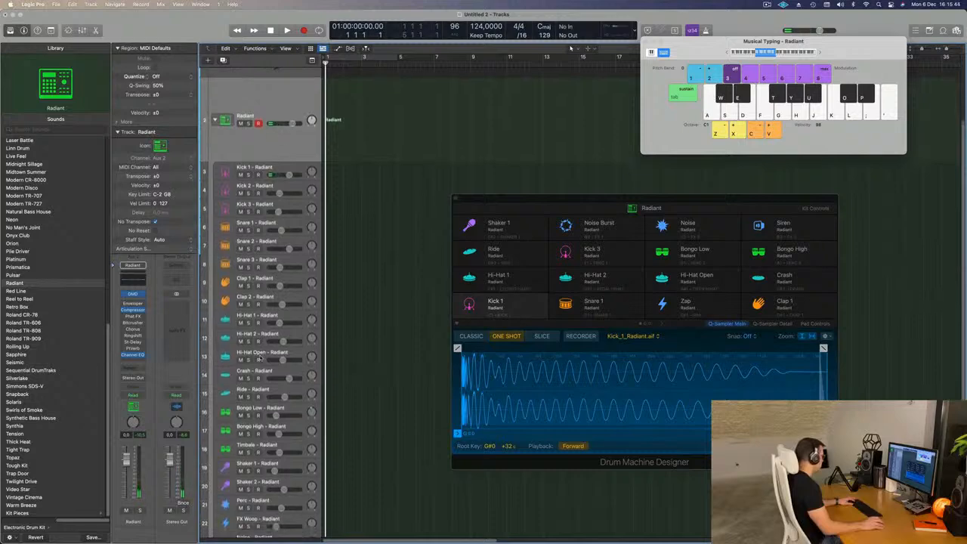
{"action": "scroll", "coordinate": [293, 190], "scroll_direction": "up", "scroll_amount": 3}
- Record a one-bar kick pattern on the Radiant track from bar 1 using Musical Typing
{"action": "key", "text": "a"}
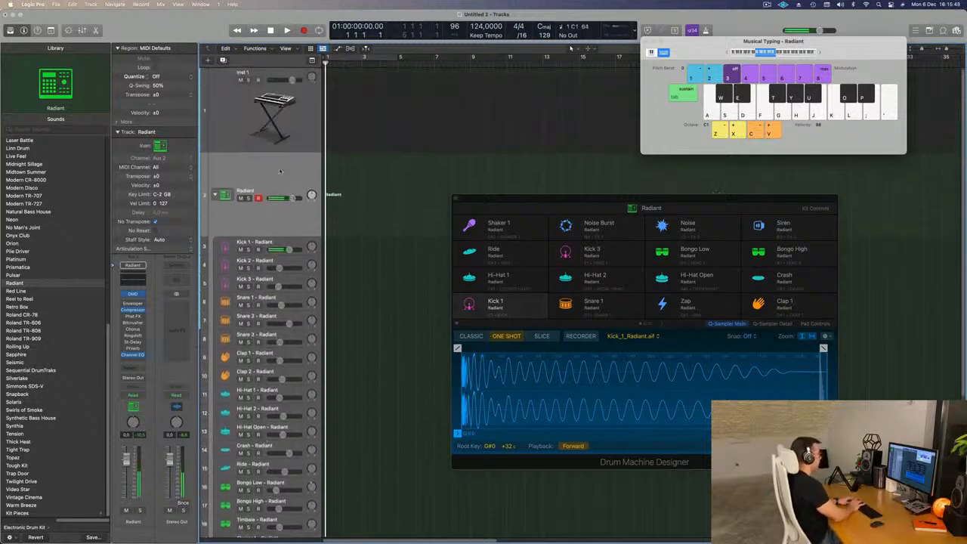
{"action": "key", "text": "r"}
{"action": "key", "text": "a"}
{"action": "key", "text": "a"}
{"action": "key", "text": "a"}
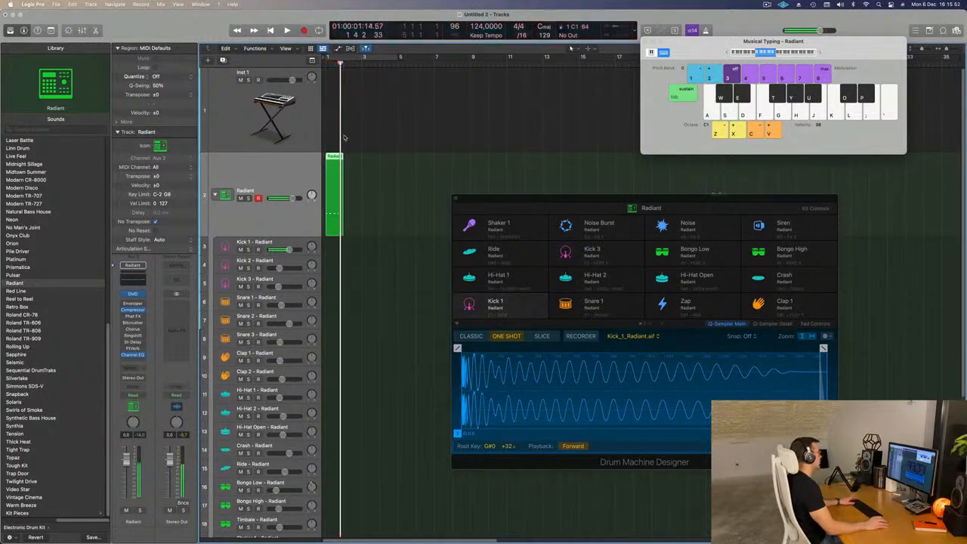
- Show the recorded Radiant region's notes in the Piano Roll, move Drum Machine Designer clear of them, and select the second kick note
{"action": "double_click", "coordinate": [336, 159]}
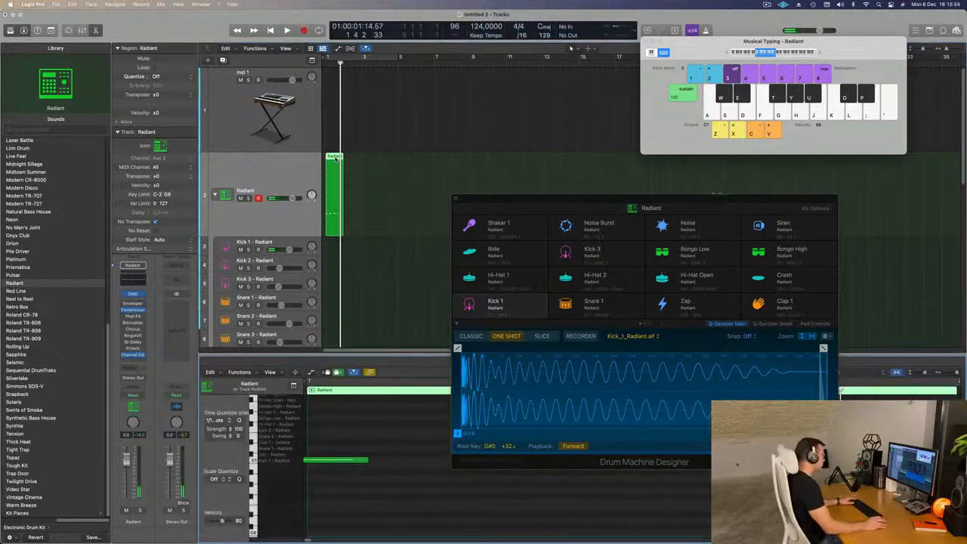
{"action": "left_click_drag", "start_coordinate": [576, 200], "coordinate": [792, 13]}
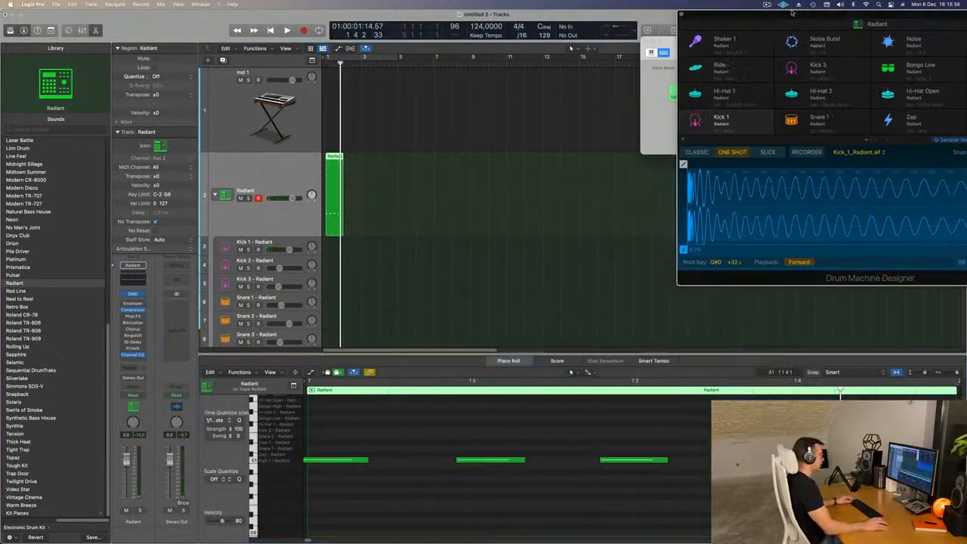
{"action": "scroll", "coordinate": [457, 481], "scroll_direction": "down", "scroll_amount": 2}
{"action": "left_click", "coordinate": [463, 459]}
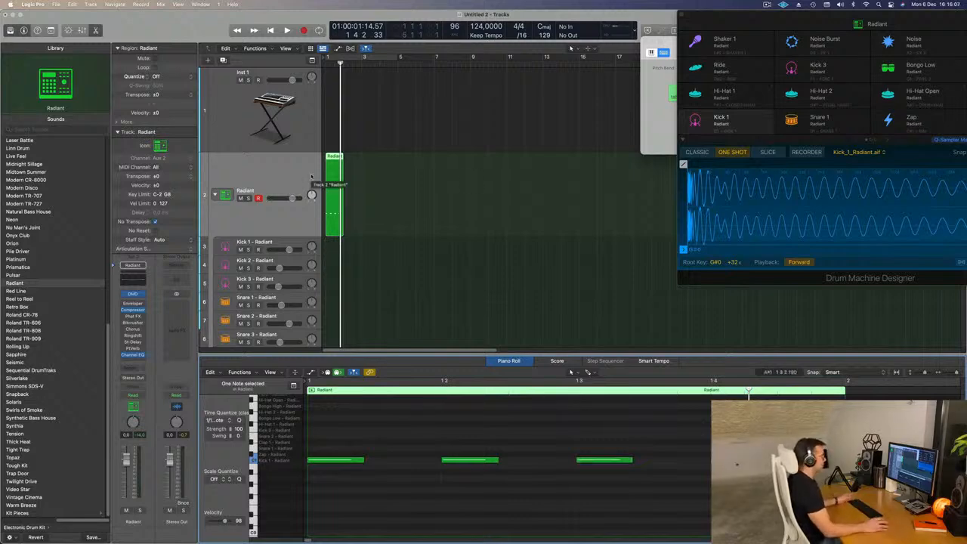
- Repeat the kick region to fill bars 1 to 4, cycle those four bars, and play them
{"action": "left_click_drag", "start_coordinate": [723, 16], "coordinate": [575, 16]}
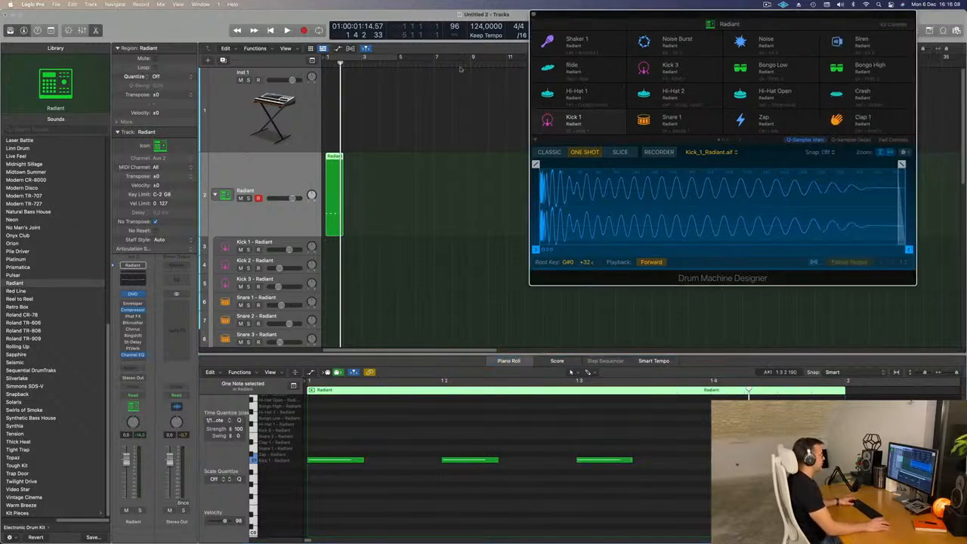
{"action": "left_click", "coordinate": [358, 59]}
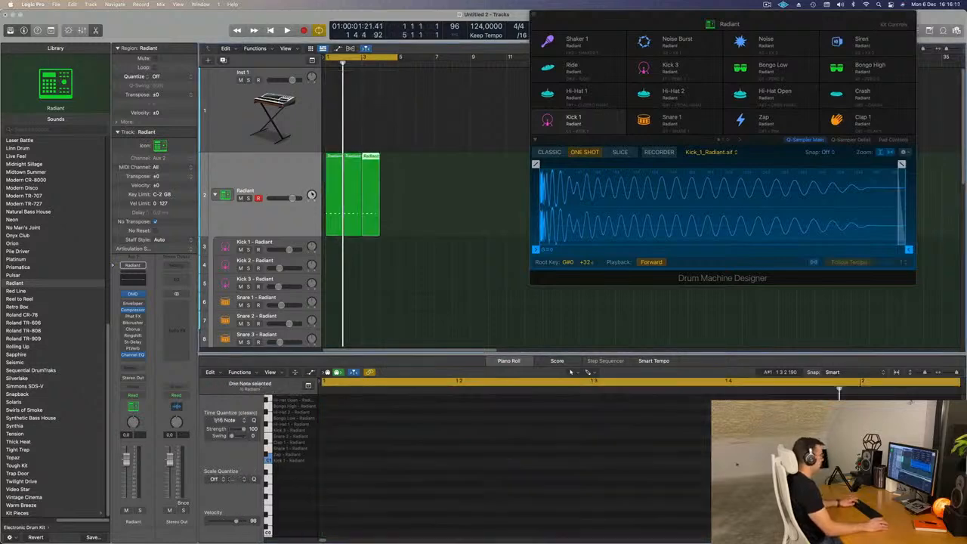
{"action": "key", "text": "space"}
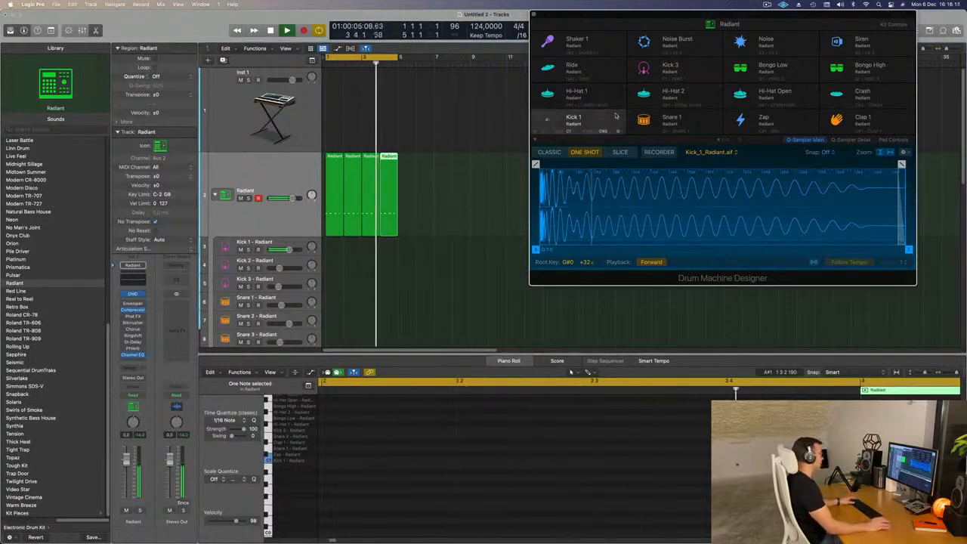
- Stop playback, move the four kick regions down onto the Kick 1 - Radiant track, and audition them there
{"action": "key", "text": "space"}
{"action": "left_click_drag", "start_coordinate": [425, 198], "coordinate": [338, 253]}
{"action": "key", "text": "space"}
- Select the kick notes in the Piano Roll, transpose them down eight semitones, and play the pattern
{"action": "key", "text": "super+a"}
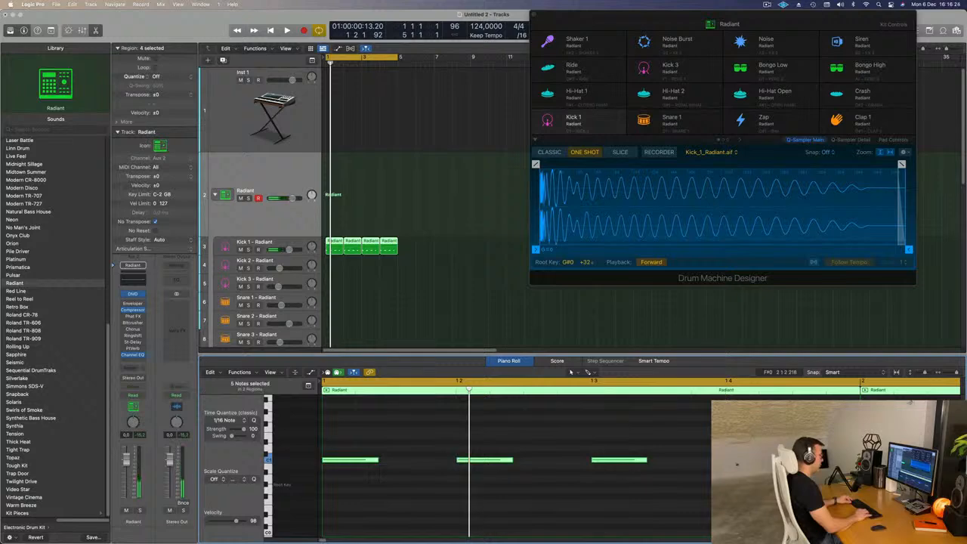
{"action": "key", "text": "alt+Down"}
{"action": "key", "text": "alt+Down"}
{"action": "key", "text": "alt+Down"}
{"action": "key", "text": "alt+Down"}
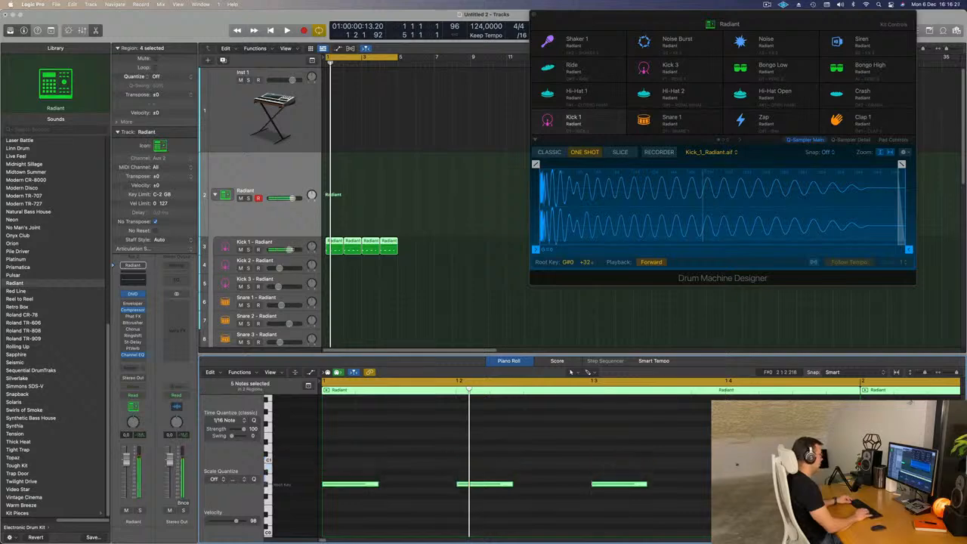
{"action": "key", "text": "alt+Down"}
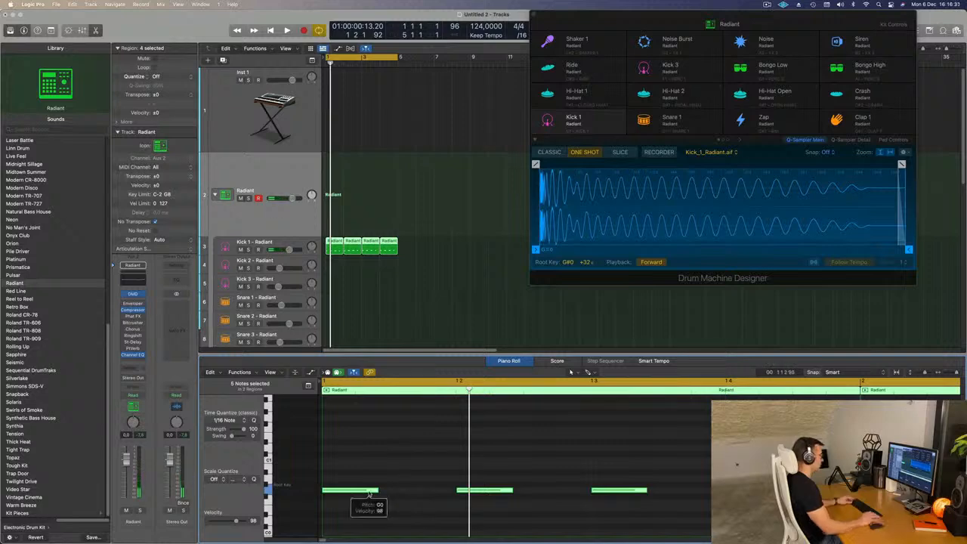
{"action": "key", "text": "alt+Down"}
{"action": "key", "text": "alt+Down"}
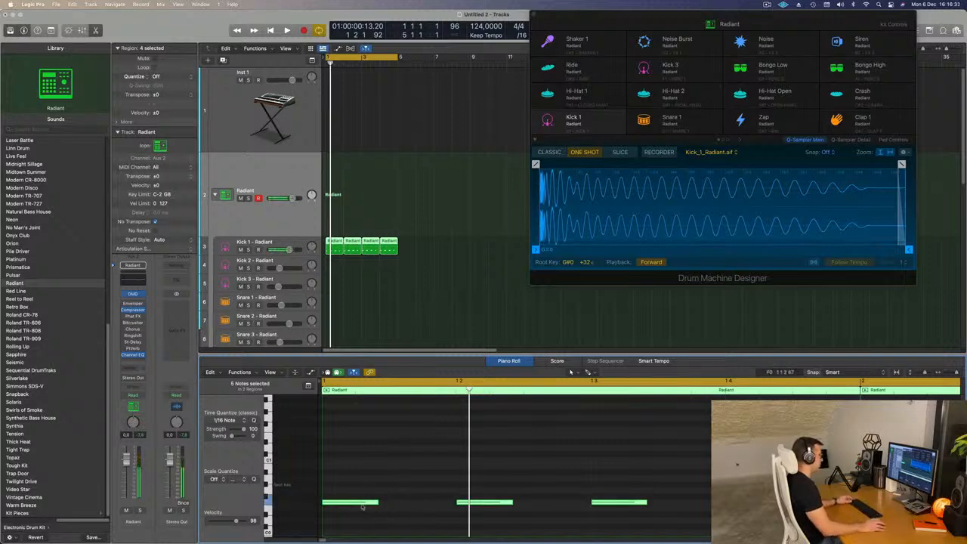
{"action": "left_click_drag", "start_coordinate": [363, 503], "coordinate": [367, 509]}
{"action": "key", "text": "space"}
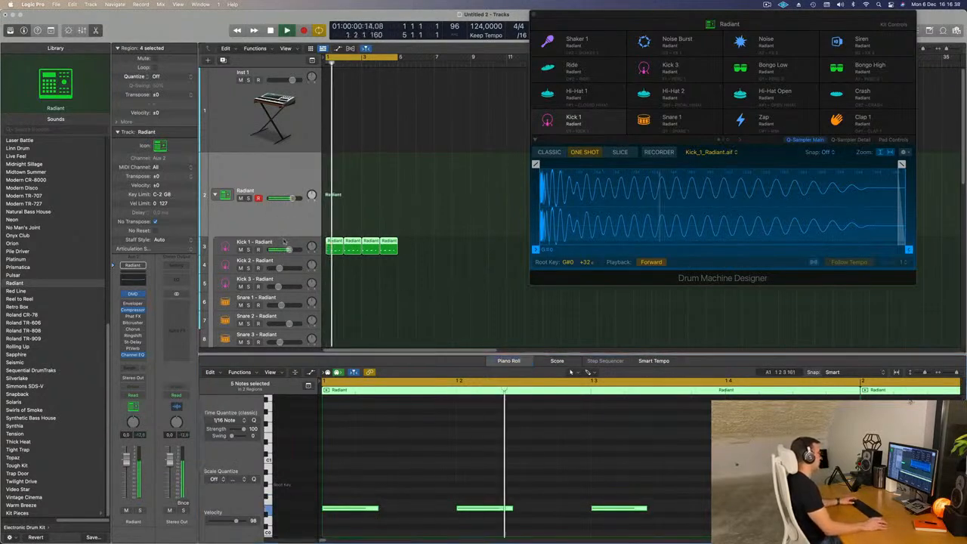
- Delete the last three kick regions on the Kick 1 - Radiant track, keeping only the first
{"action": "left_click", "coordinate": [404, 243]}
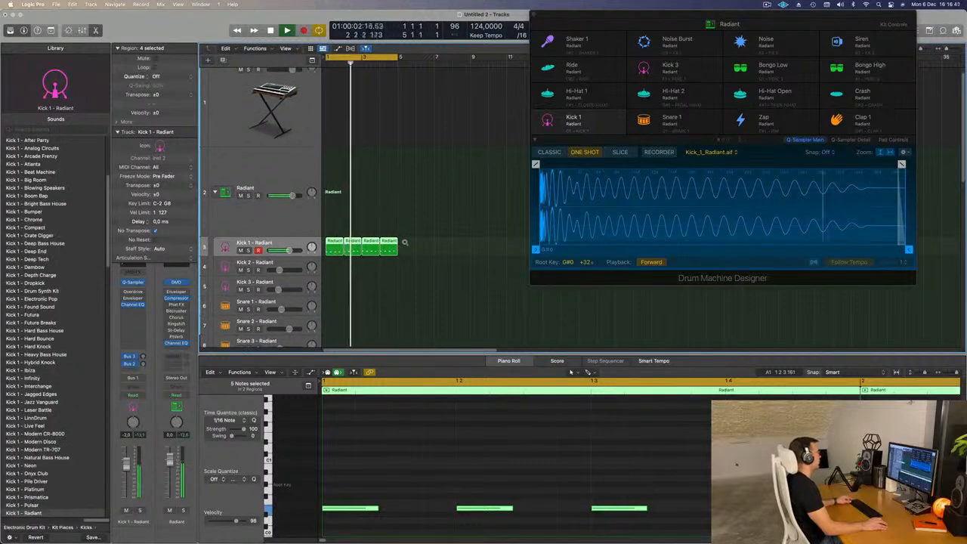
{"action": "left_click", "coordinate": [353, 253], "text": "shift"}
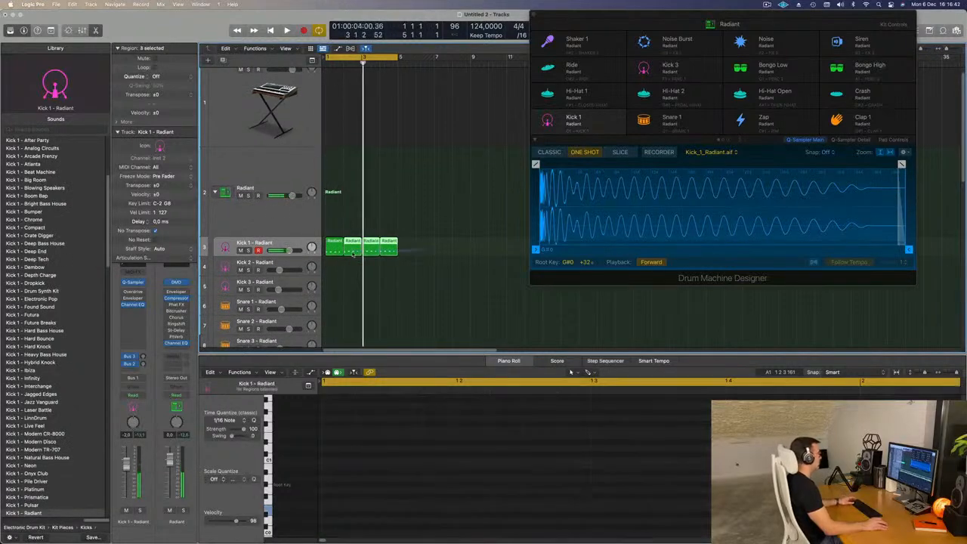
{"action": "key", "text": "Delete"}
- Repeat the remaining lowered kick region to fill the four-bar cycle, and play the pattern
{"action": "left_click", "coordinate": [333, 249]}
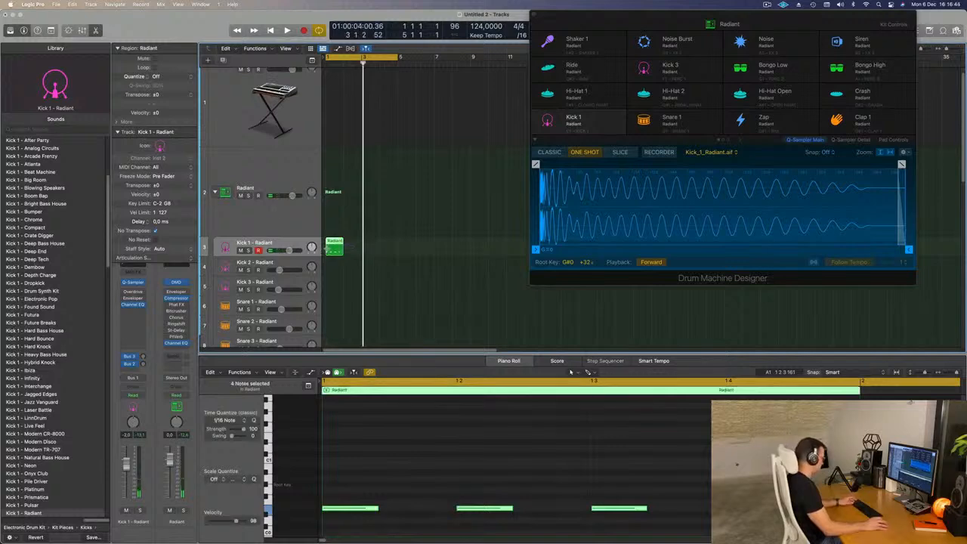
{"action": "key", "text": "super+r"}
{"action": "key", "text": "super+r"}
{"action": "key", "text": "space"}
{"action": "left_click", "coordinate": [299, 246]}
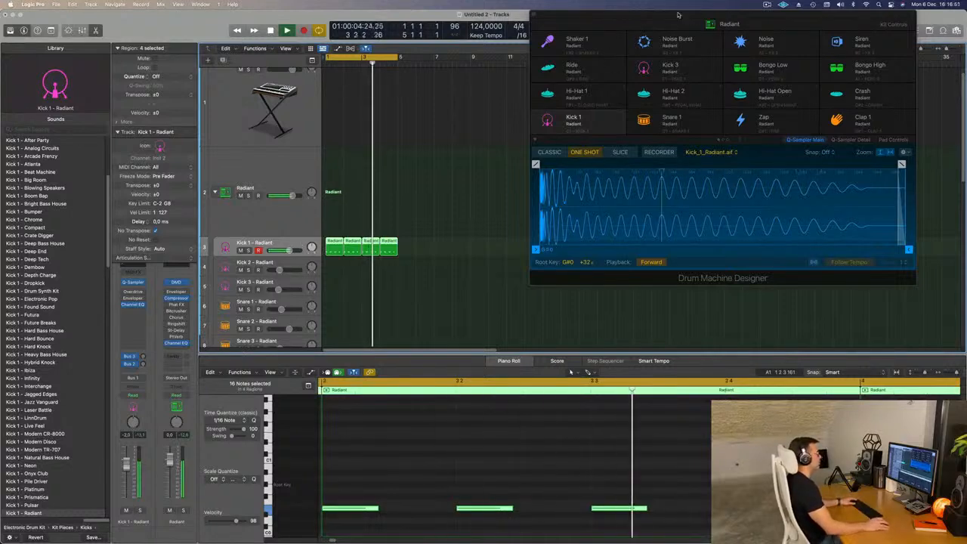
- Start playback and open the Kick 1 - Radiant track's Quick Sampler in front of Drum Machine Designer
{"action": "left_click_drag", "start_coordinate": [678, 15], "coordinate": [577, 34]}
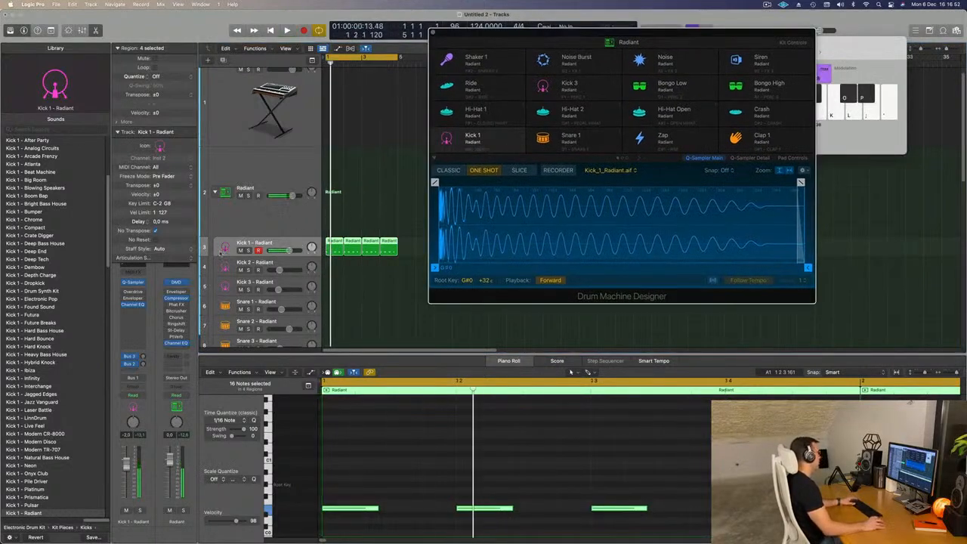
{"action": "left_click", "coordinate": [297, 242]}
{"action": "key", "text": "space"}
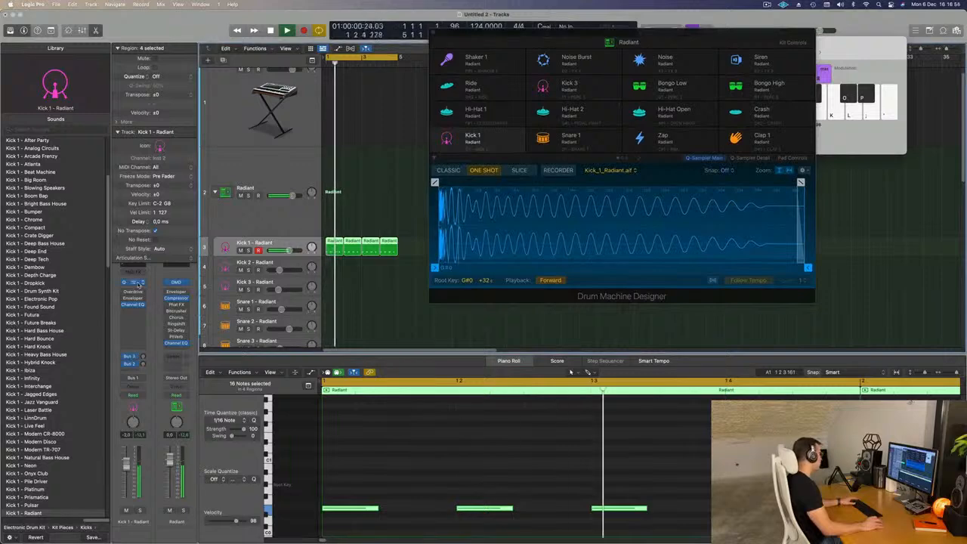
{"action": "key", "text": "v"}
{"action": "left_click_drag", "start_coordinate": [519, 132], "coordinate": [590, 116]}
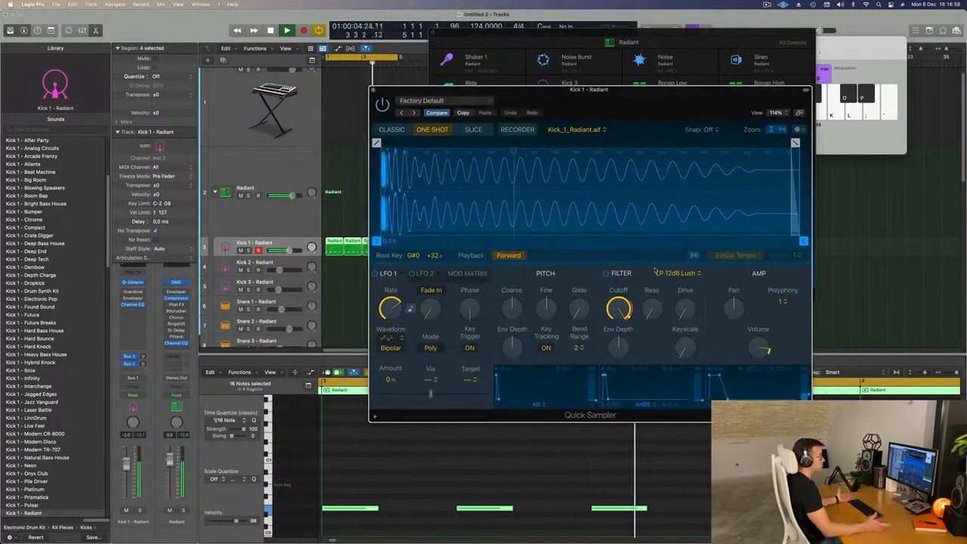
- Try lowering the kick's filter cutoff to about 72%, restore it to maximum, and raise the filter drive slightly
{"action": "left_click_drag", "start_coordinate": [618, 312], "coordinate": [618, 326]}
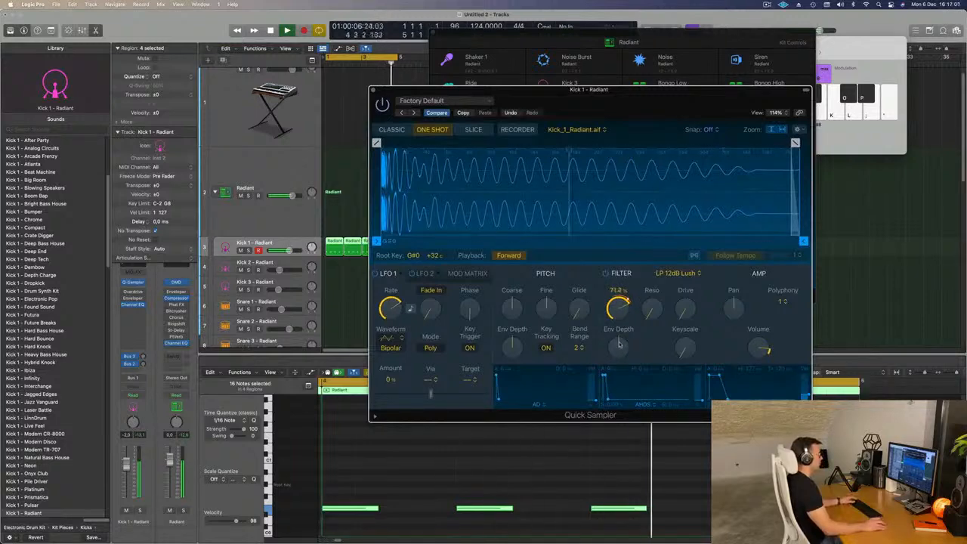
{"action": "left_click_drag", "start_coordinate": [684, 310], "coordinate": [682, 301]}
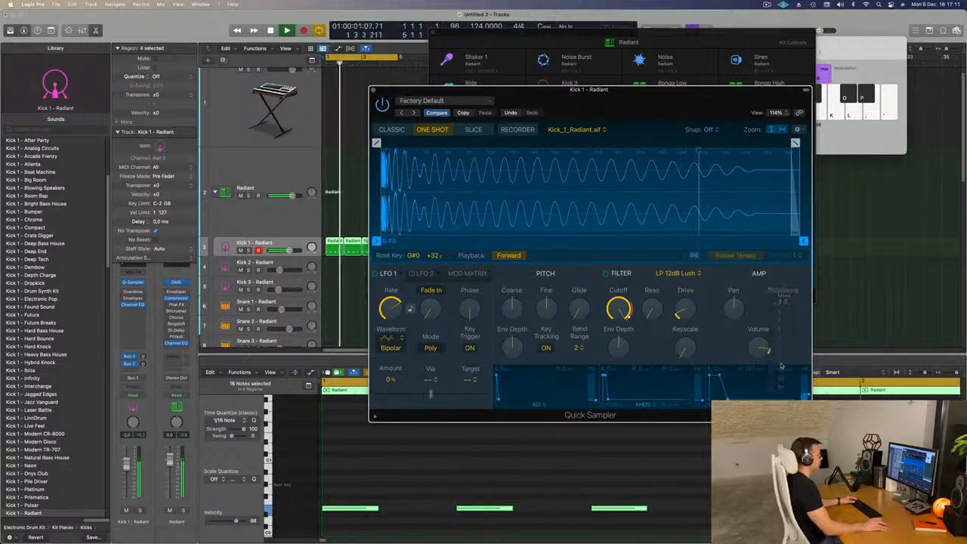
- Try a polyphony of 4 for the kick in Quick Sampler, and set it to Mono
{"action": "left_click", "coordinate": [768, 303]}
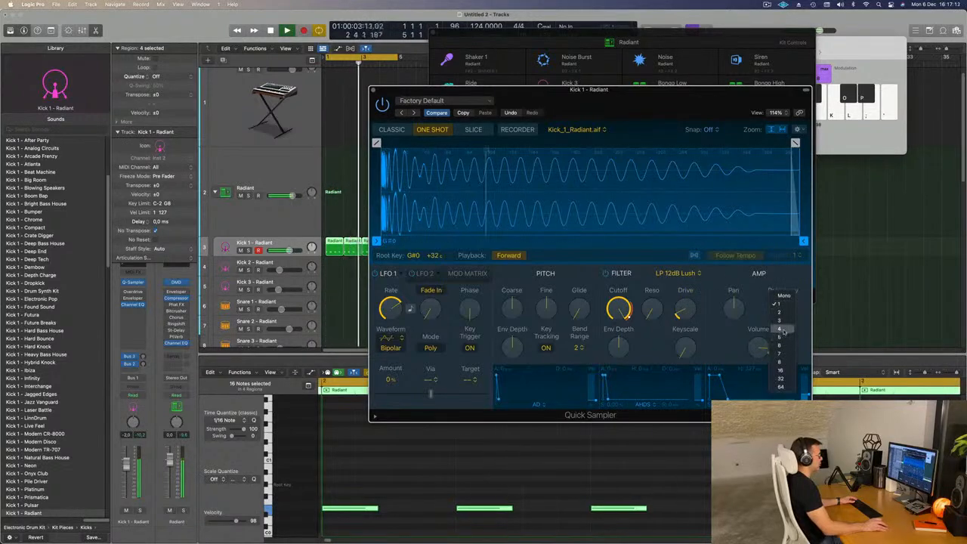
{"action": "left_click", "coordinate": [762, 302]}
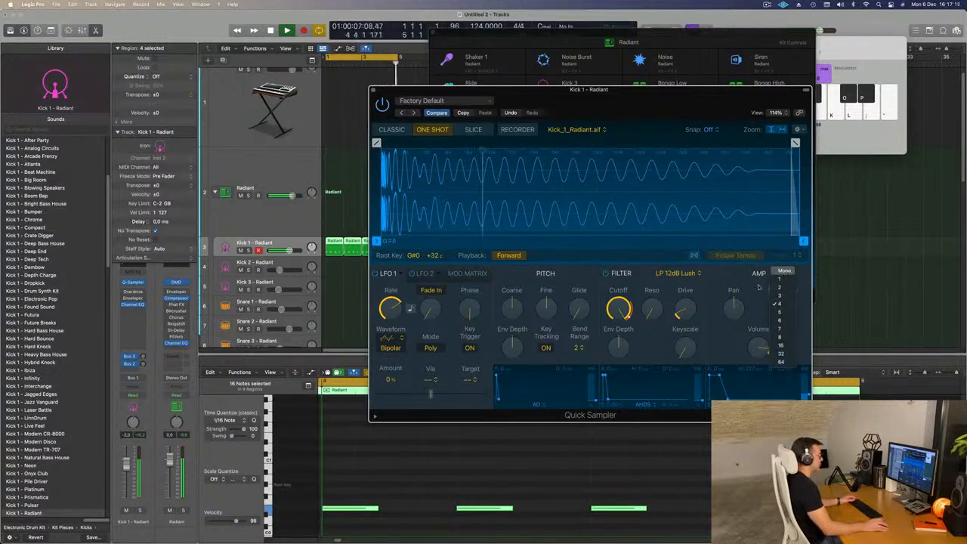
{"action": "left_click", "coordinate": [770, 272]}
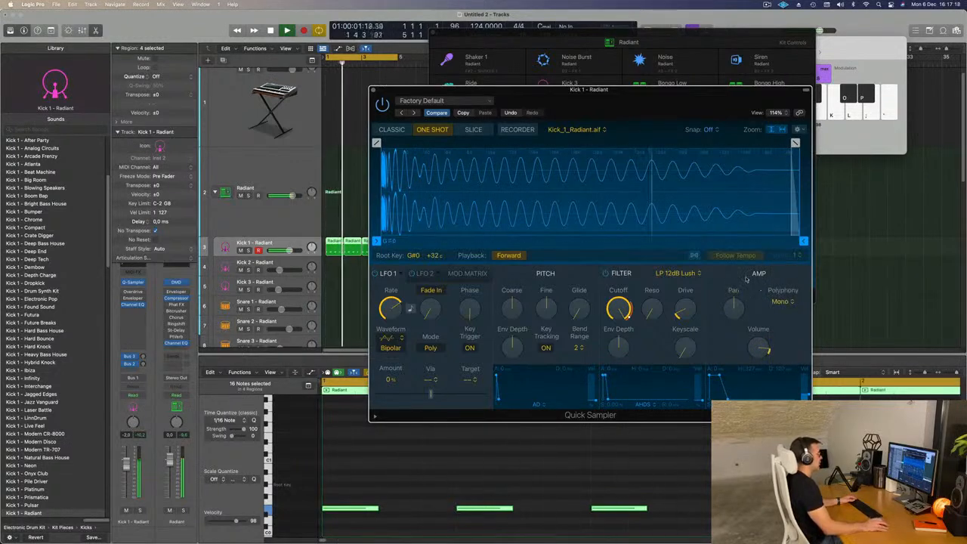
- Try the kick's coarse and fine pitch controls, with Fine at -11 cents, and return Fine to 0 cents
{"action": "left_click_drag", "start_coordinate": [534, 259], "coordinate": [544, 239]}
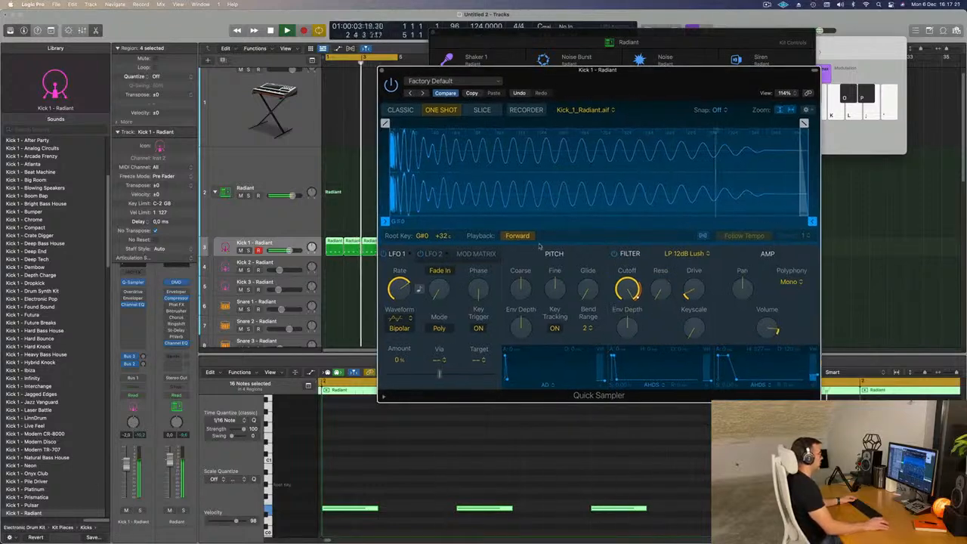
{"action": "left_click_drag", "start_coordinate": [520, 287], "coordinate": [553, 301]}
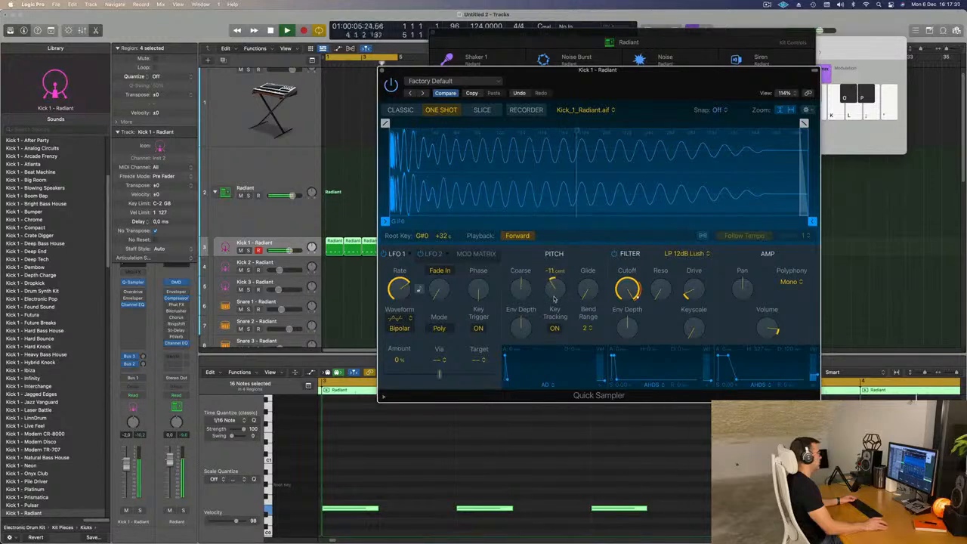
{"action": "left_click_drag", "start_coordinate": [555, 287], "coordinate": [545, 281]}
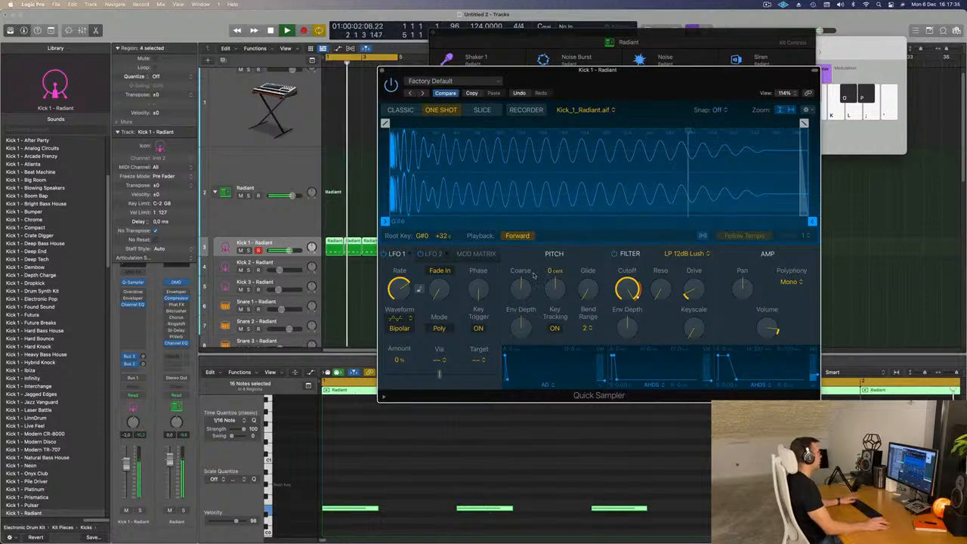
- Deselect the kick regions and move the Quick Sampler window aside to uncover Drum Machine Designer
{"action": "left_click", "coordinate": [350, 299]}
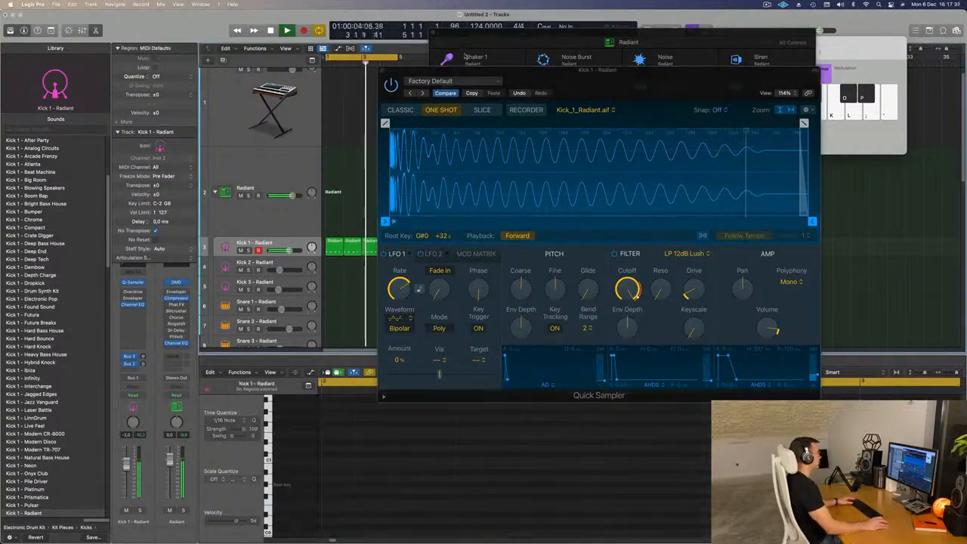
{"action": "left_click_drag", "start_coordinate": [423, 70], "coordinate": [912, 65]}
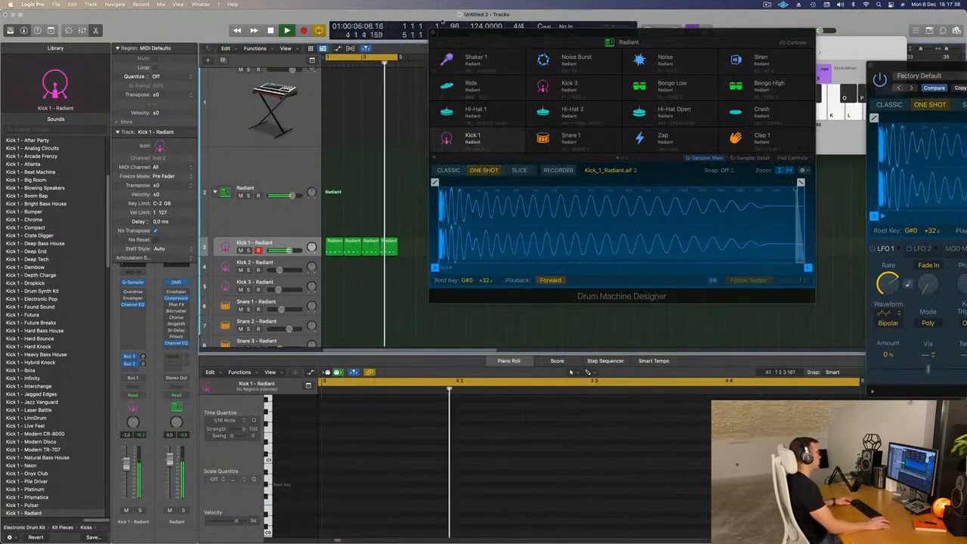
- Close the Drum Machine Designer window to uncover the tracks behind it
{"action": "left_click", "coordinate": [451, 299]}
{"action": "key", "text": "super+w"}
{"action": "key", "text": "super+Right"}
{"action": "key", "text": "super+Right"}
{"action": "key", "text": "super+Right"}
{"action": "key", "text": "super+Right"}
{"action": "key", "text": "super+Right"}
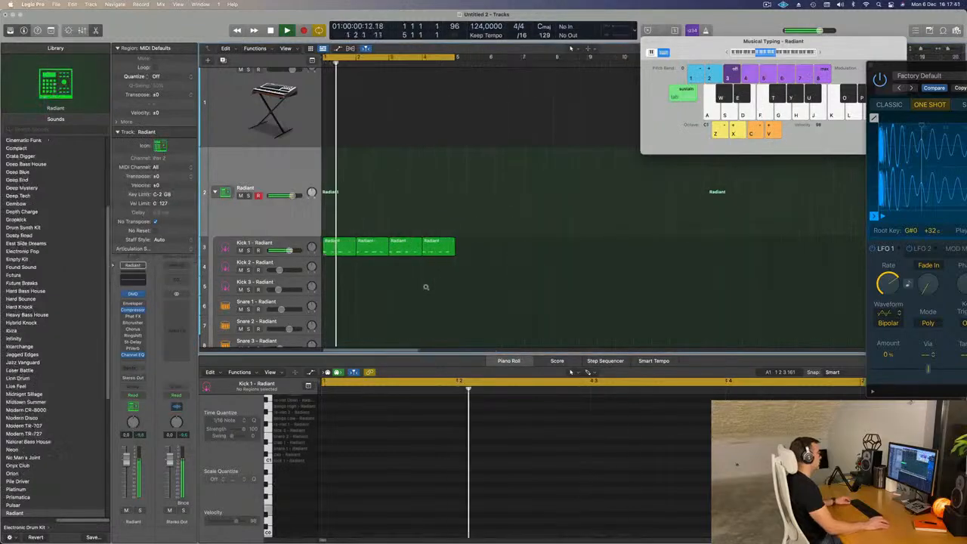
- Copy the first kick region to bar 1 of the Hi-Hat 1 track, shift its notes onto the off-beats, and play it
{"action": "left_click", "coordinate": [339, 250]}
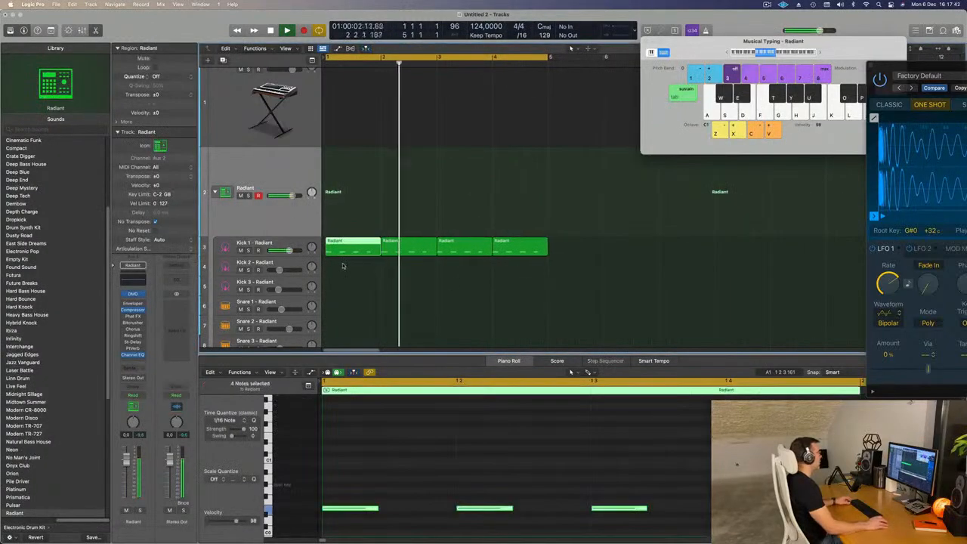
{"action": "key", "text": "super+Up"}
{"action": "key", "text": "super+Up"}
{"action": "left_click_drag", "start_coordinate": [361, 163], "coordinate": [347, 304]}
{"action": "left_click", "coordinate": [345, 459]}
{"action": "key", "text": "space"}
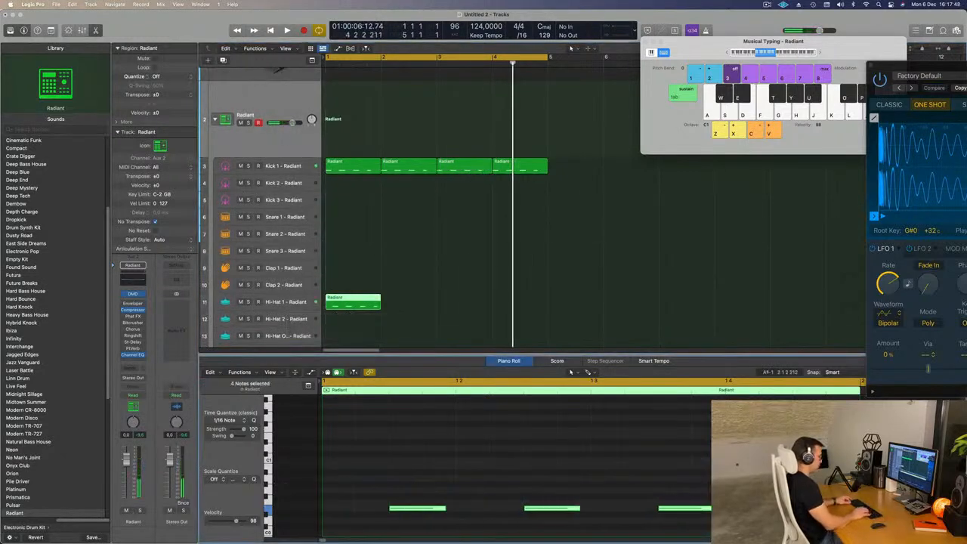
{"action": "key", "text": "space"}
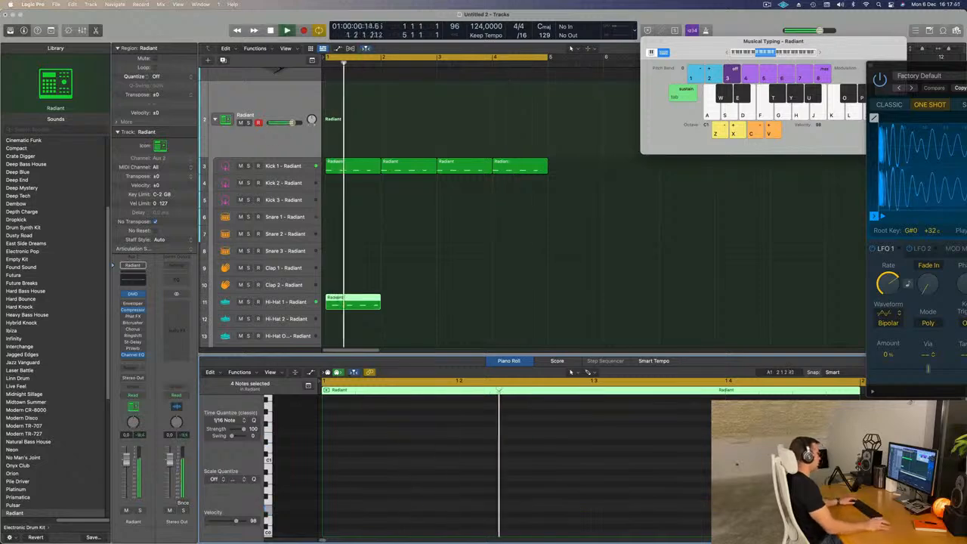
{"action": "key", "text": "space"}
- Repeat the one-bar hi-hat region three times to fill bars 2 to 4
{"action": "left_click", "coordinate": [354, 303]}
{"action": "key", "text": "super+r"}
{"action": "key", "text": "super+r"}
{"action": "key", "text": "super+r"}
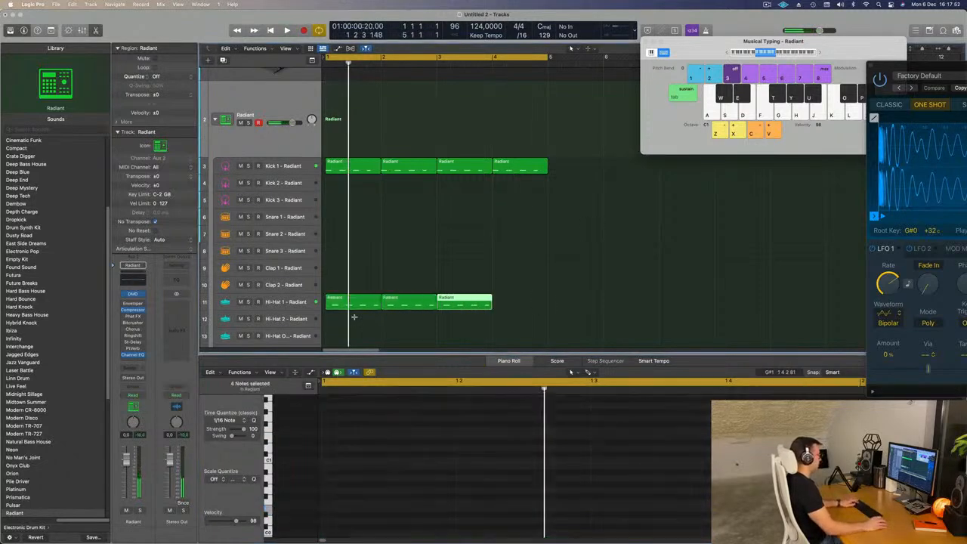
- Set the Hi-Hat 1 track's volume to -14.4 dB while playing back the beat
{"action": "key", "text": "space"}
{"action": "left_click", "coordinate": [286, 301]}
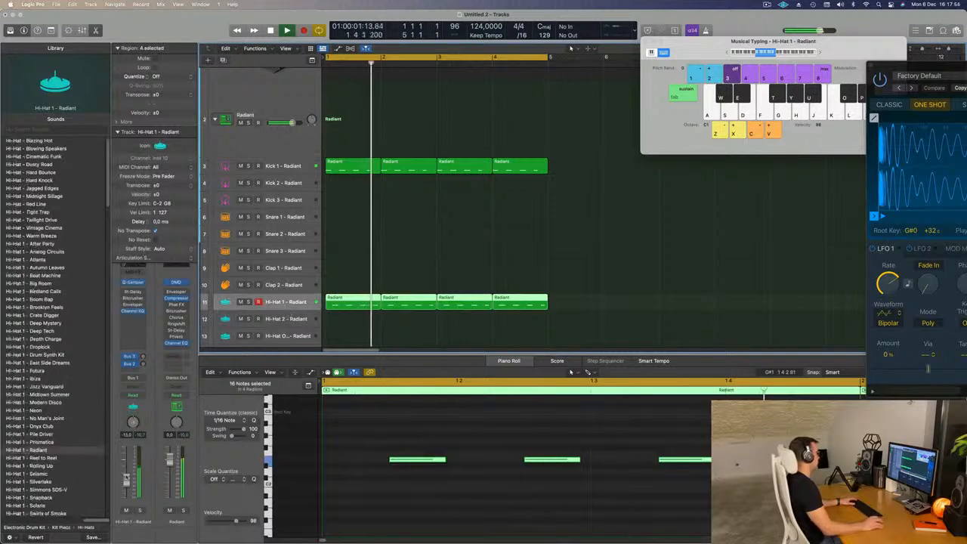
{"action": "left_click", "coordinate": [378, 212], "text": "ctrl+alt"}
{"action": "scroll", "coordinate": [378, 213], "scroll_direction": "down", "scroll_amount": 5}
{"action": "key", "text": "space"}
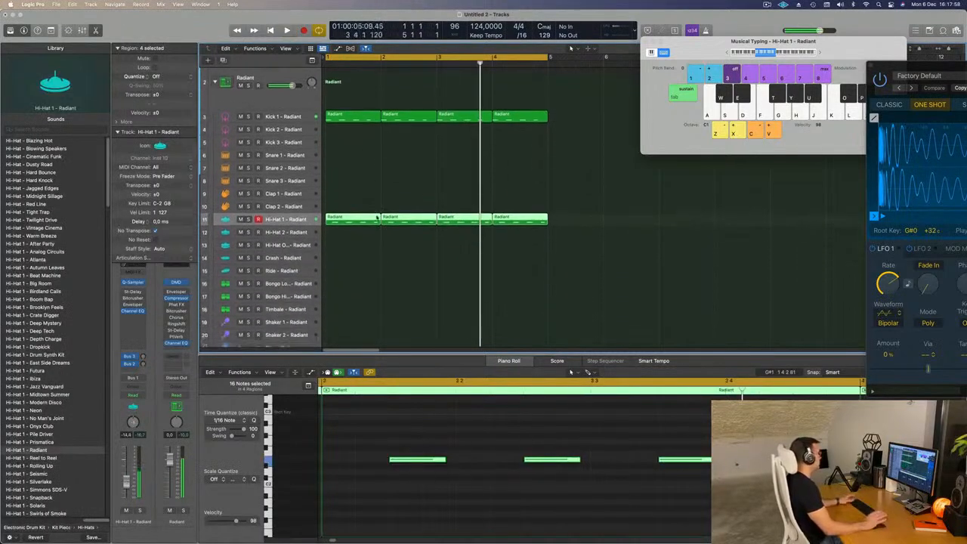
{"action": "key", "text": "space"}
- Copy the first kick region to the Snare 1 track and delete its notes on beats 1 and 3
{"action": "left_click_drag", "start_coordinate": [348, 108], "coordinate": [349, 147]}
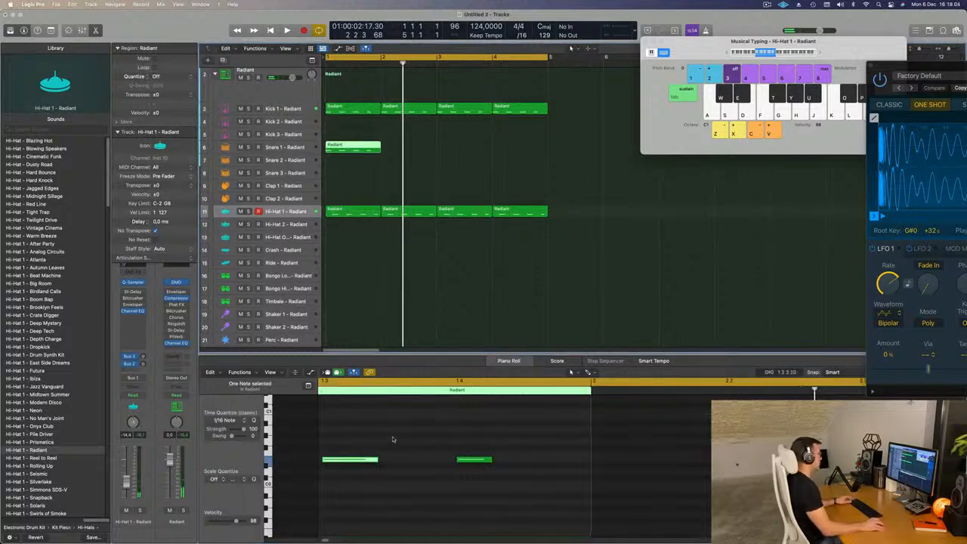
{"action": "left_click_drag", "start_coordinate": [381, 424], "coordinate": [320, 511]}
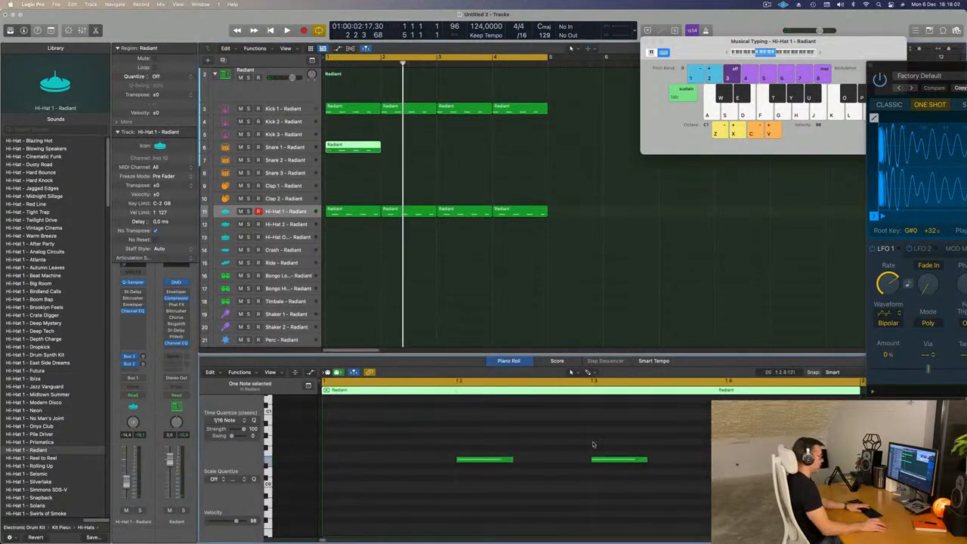
{"action": "left_click_drag", "start_coordinate": [475, 435], "coordinate": [713, 480]}
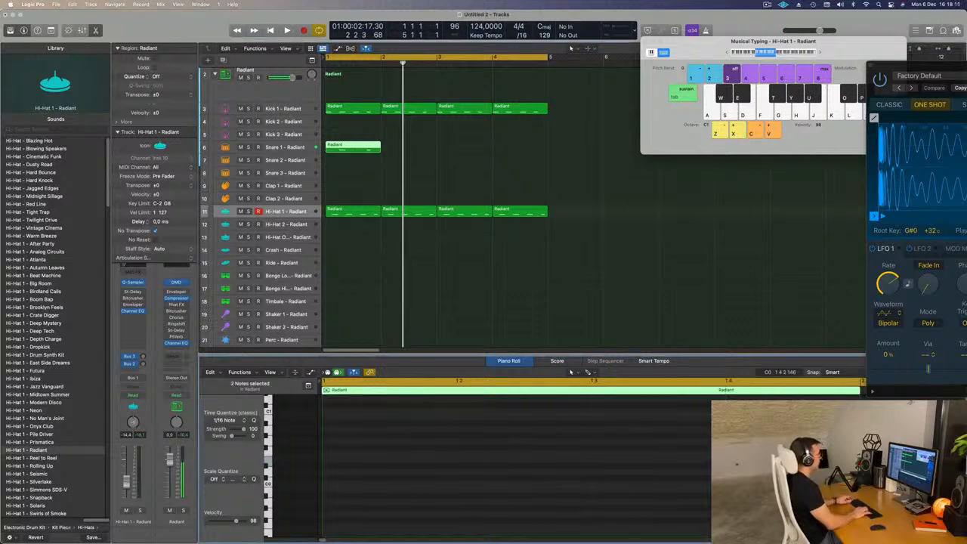
{"action": "key", "text": "space"}
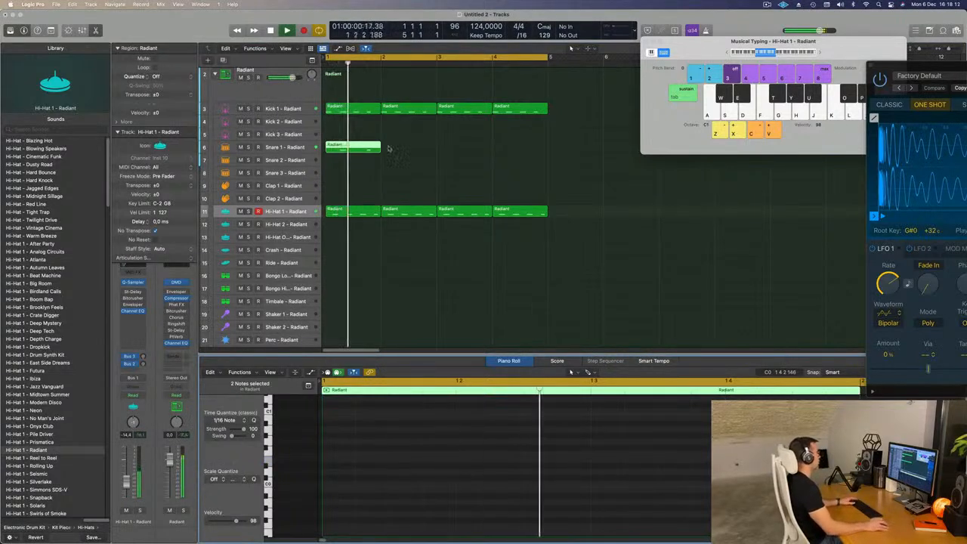
- Repeat the one-bar snare region three times to fill bars 2 to 4
{"action": "key", "text": "super+r"}
{"action": "key", "text": "super+r"}
{"action": "key", "text": "super+r"}
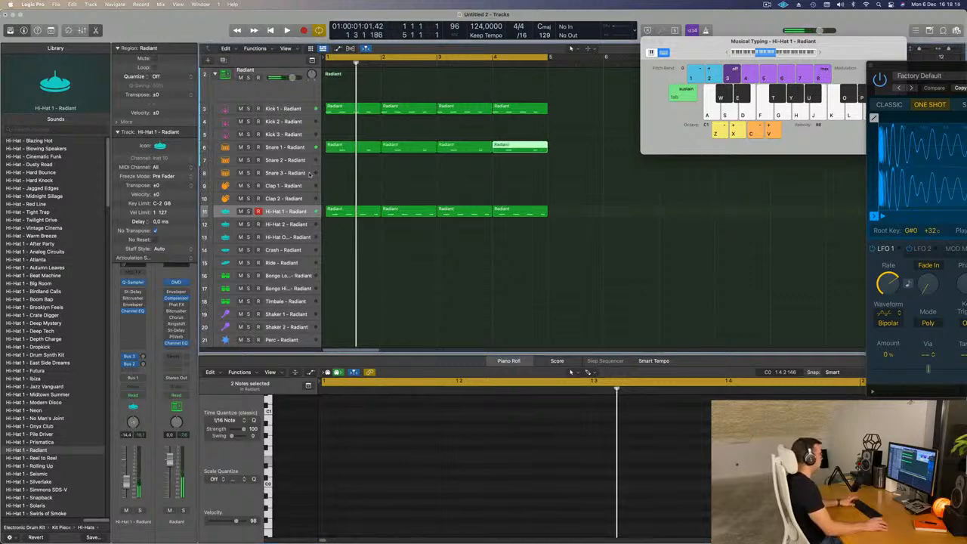
- Set the Snare 1 track's volume to about -12.8 dB, deselect its regions, and play the beat from the start
{"action": "left_click", "coordinate": [311, 145]}
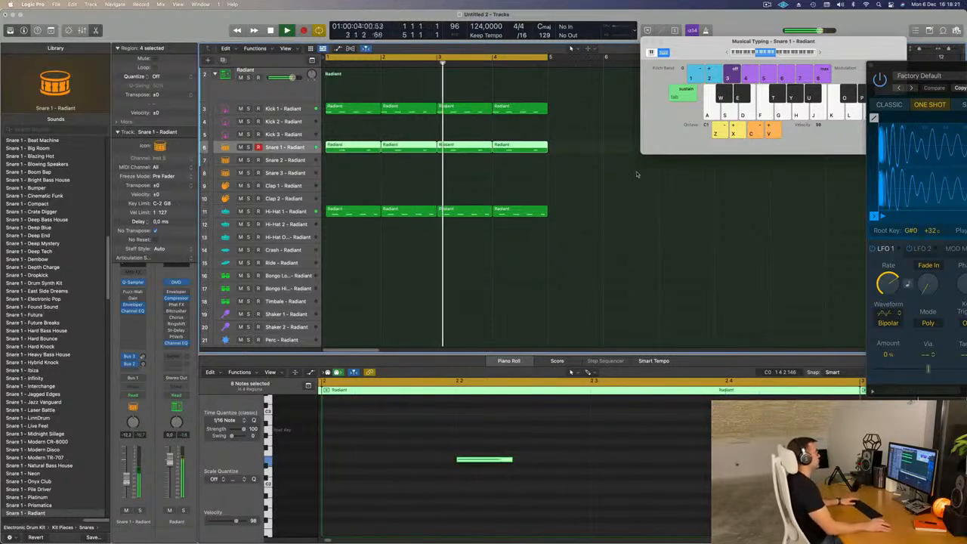
{"action": "left_click", "coordinate": [448, 190]}
{"action": "key", "text": "Return"}
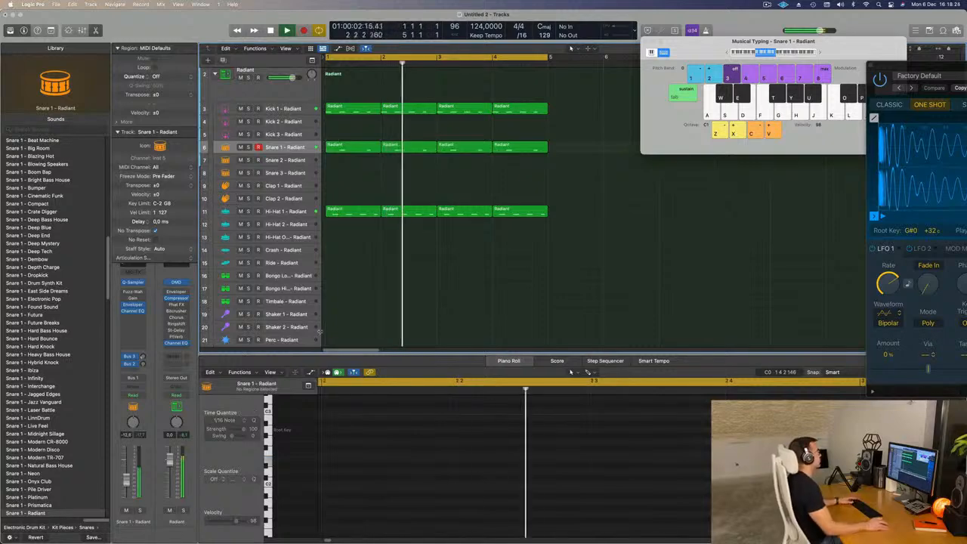
{"action": "key", "text": "space"}
{"action": "scroll", "coordinate": [351, 268], "scroll_direction": "down", "scroll_amount": 2}
{"action": "scroll", "coordinate": [351, 268], "scroll_direction": "down", "scroll_amount": 1}
{"action": "key", "text": "Return"}
{"action": "key", "text": "space"}
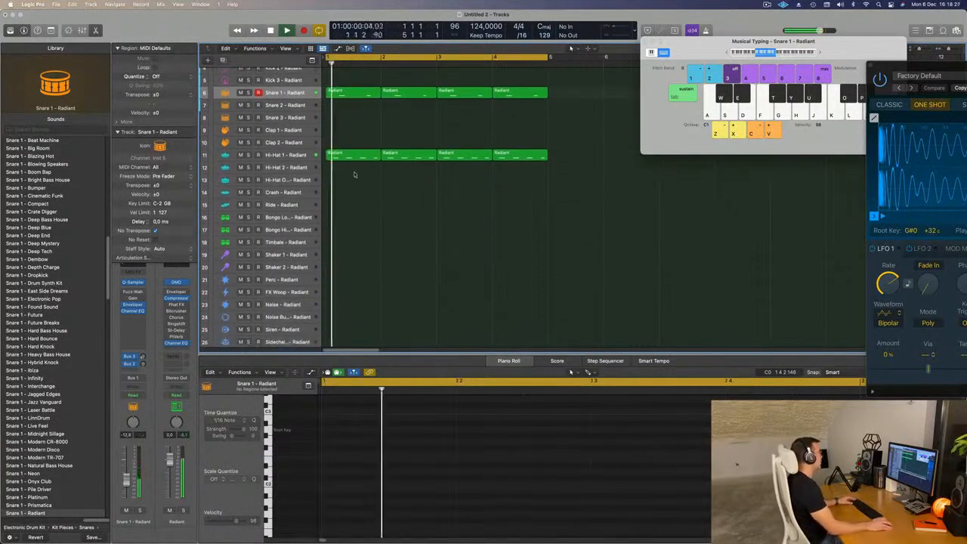
- Move the first hi-hat region to the Bongo High track and shorten all its notes to about half their length
{"action": "left_click", "coordinate": [352, 155]}
{"action": "left_click_drag", "start_coordinate": [352, 155], "coordinate": [352, 234]}
{"action": "key", "text": "space"}
{"action": "left_click_drag", "start_coordinate": [383, 427], "coordinate": [819, 482]}
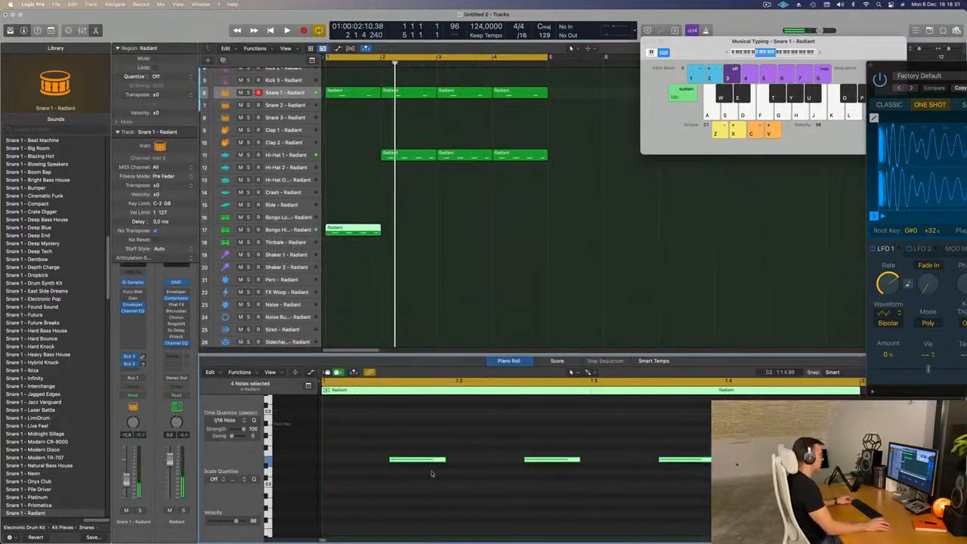
{"action": "left_click_drag", "start_coordinate": [436, 464], "coordinate": [404, 459]}
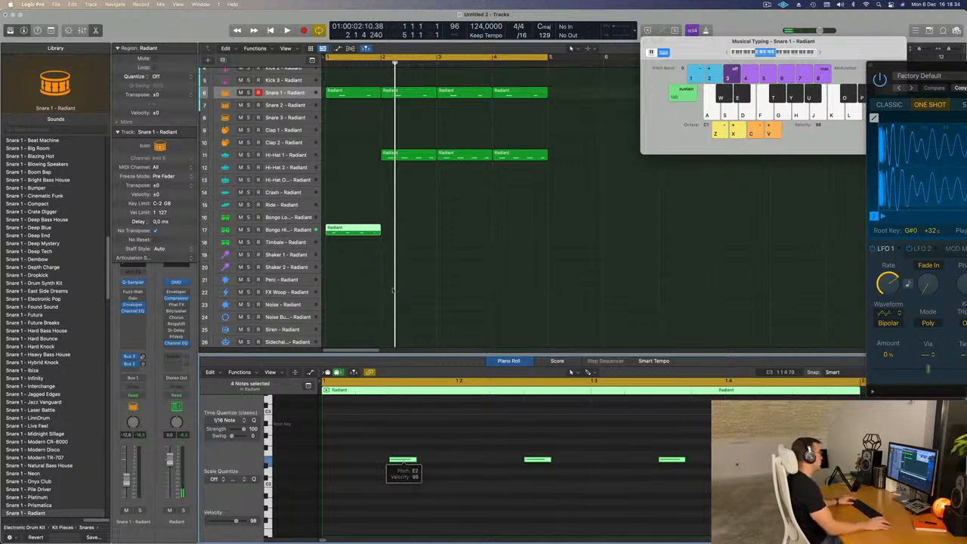
- Copy the bar 2 hi-hat region back into bar 1, and move the bongo region to the Bongo Low track
{"action": "left_click_drag", "start_coordinate": [414, 157], "coordinate": [355, 160]}
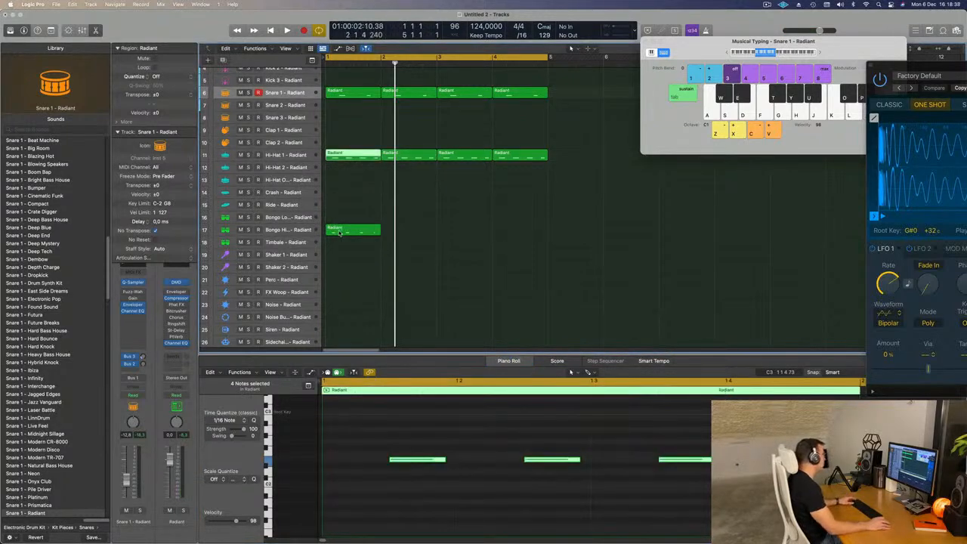
{"action": "mouse_move", "coordinate": [339, 233]}
{"action": "left_mouse_down"}
{"action": "mouse_move", "coordinate": [339, 243]}
{"action": "mouse_move", "coordinate": [340, 220]}
{"action": "left_mouse_up"}
{"action": "key", "text": "space"}
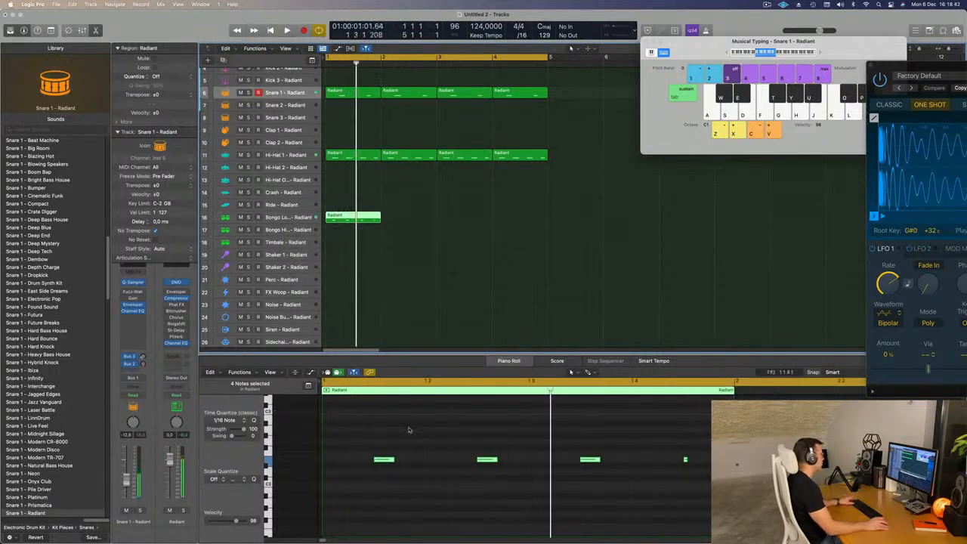
- Delete the bongo note after beat 2, and lengthen the last note, starting it one sixteenth after beat 4
{"action": "key", "text": "Delete"}
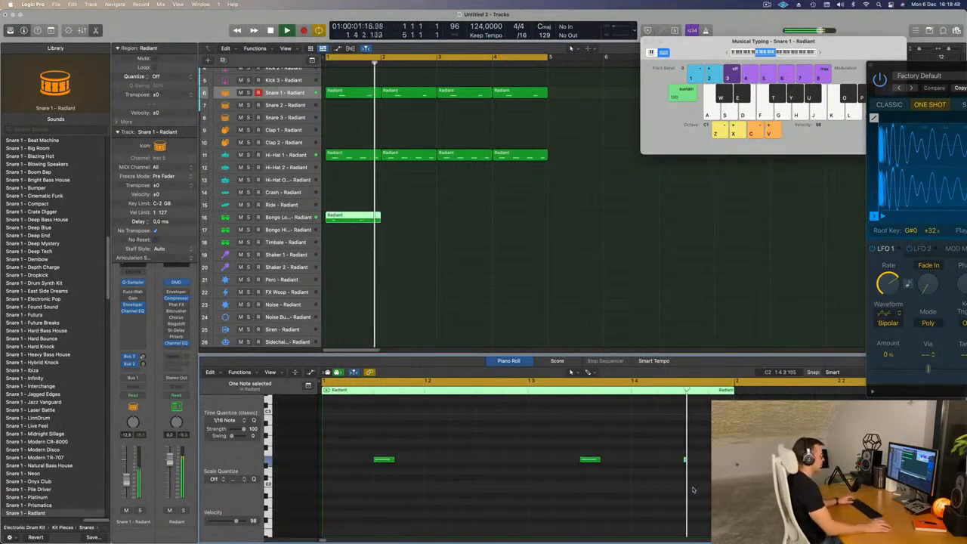
{"action": "scroll", "coordinate": [686, 476], "scroll_direction": "up", "scroll_amount": 2}
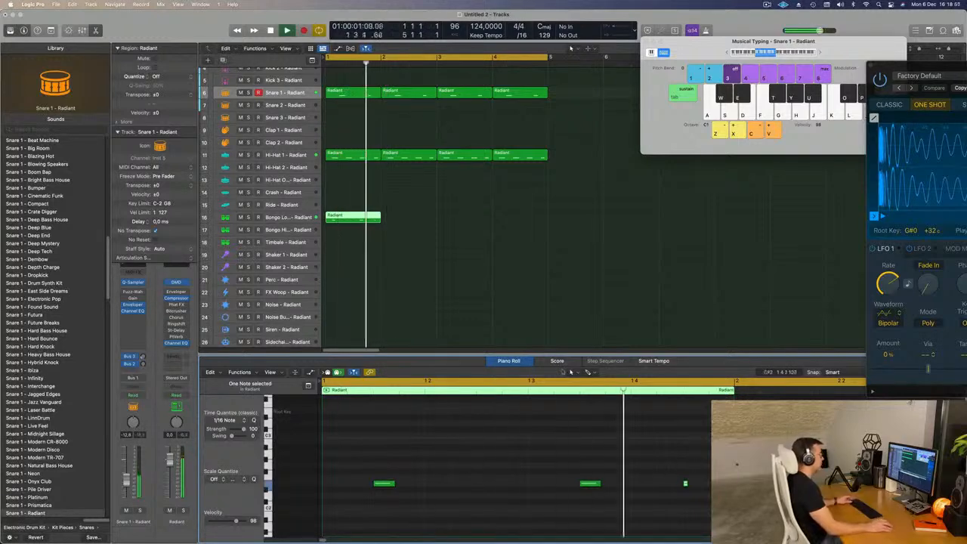
{"action": "scroll", "coordinate": [660, 441], "scroll_direction": "down", "scroll_amount": 1}
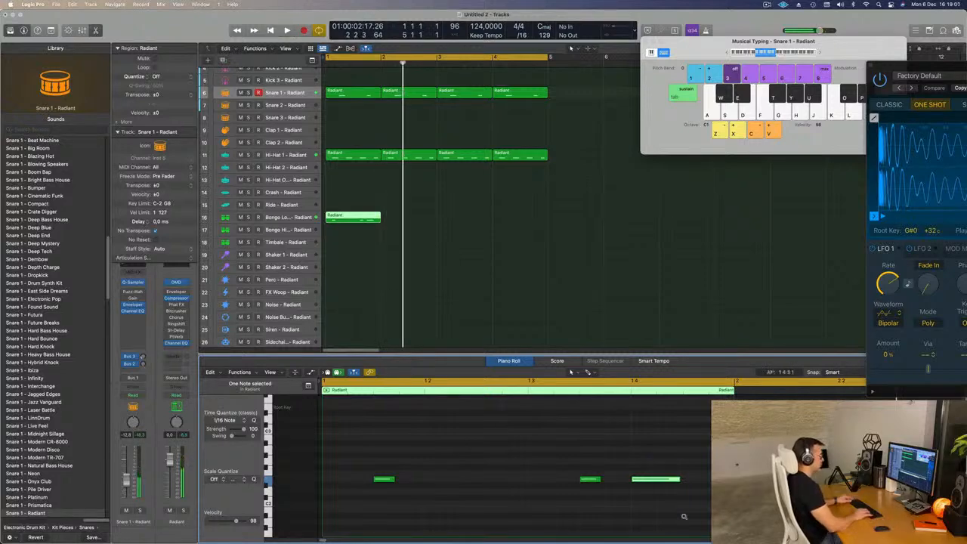
{"action": "key", "text": "space"}
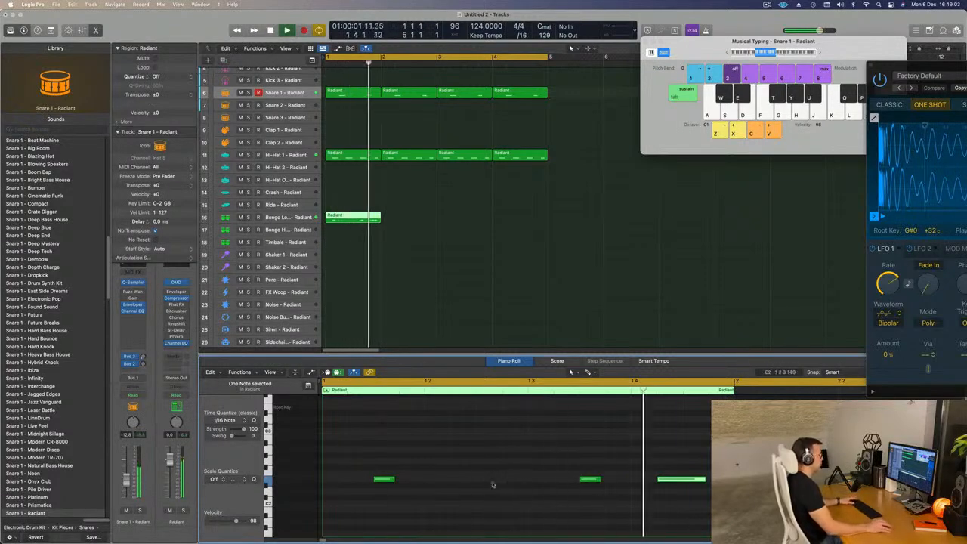
- Repeat the one-bar bongo region three times to fill bars 2 to 4
{"action": "left_click", "coordinate": [362, 217]}
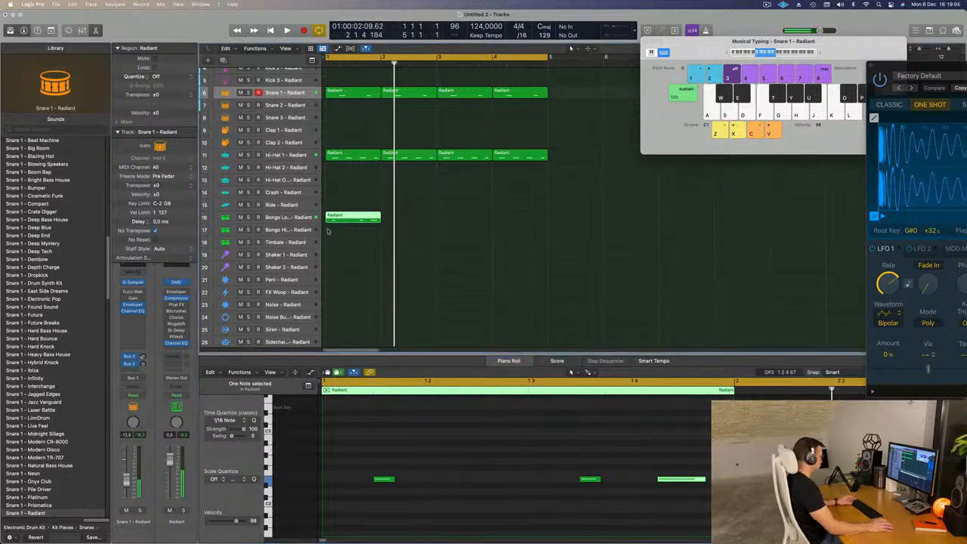
{"action": "key", "text": "super+r"}
{"action": "key", "text": "super+r"}
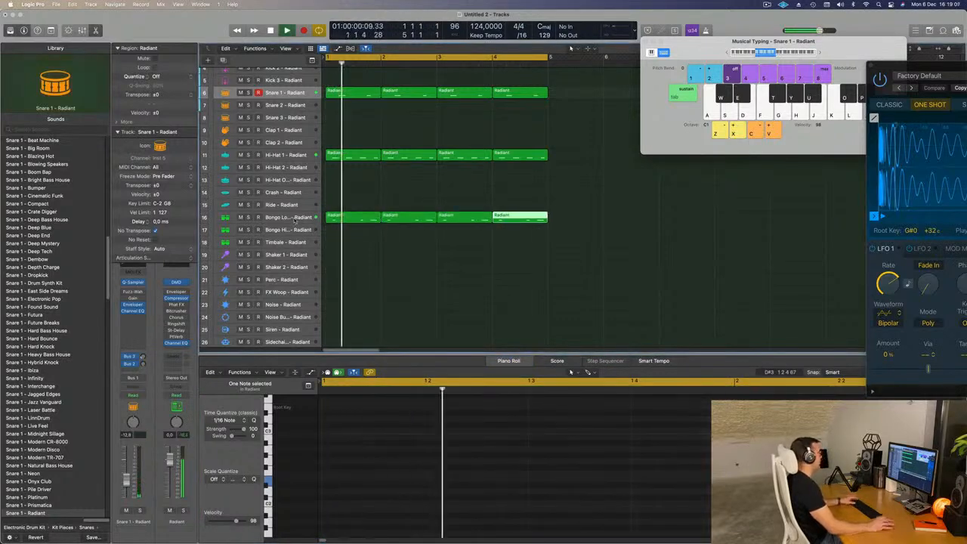
- Audition the Modern TR-727, Snapback and Rolling Up bongo sounds on the Bongo Low track, and load Bongos - Natural Bass House
{"action": "left_click", "coordinate": [299, 217]}
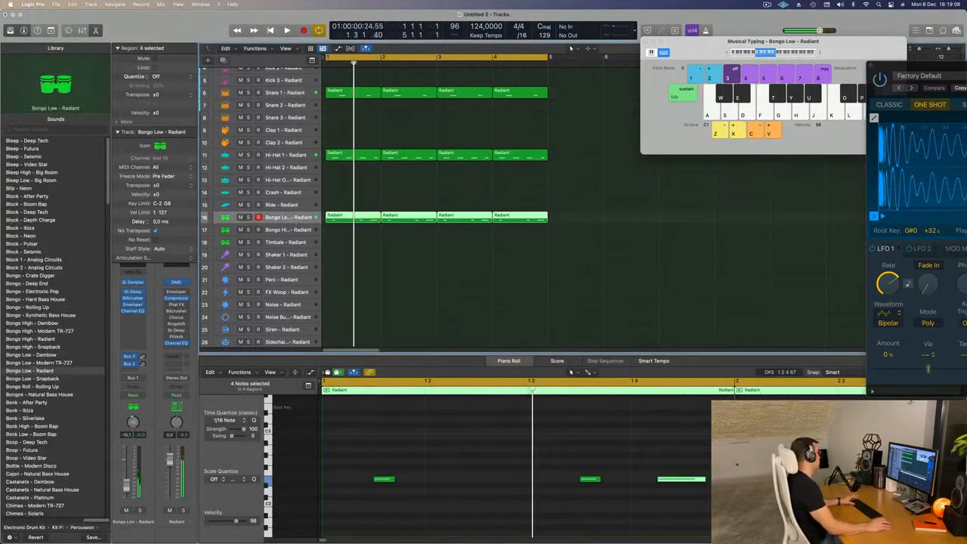
{"action": "left_click", "coordinate": [44, 363]}
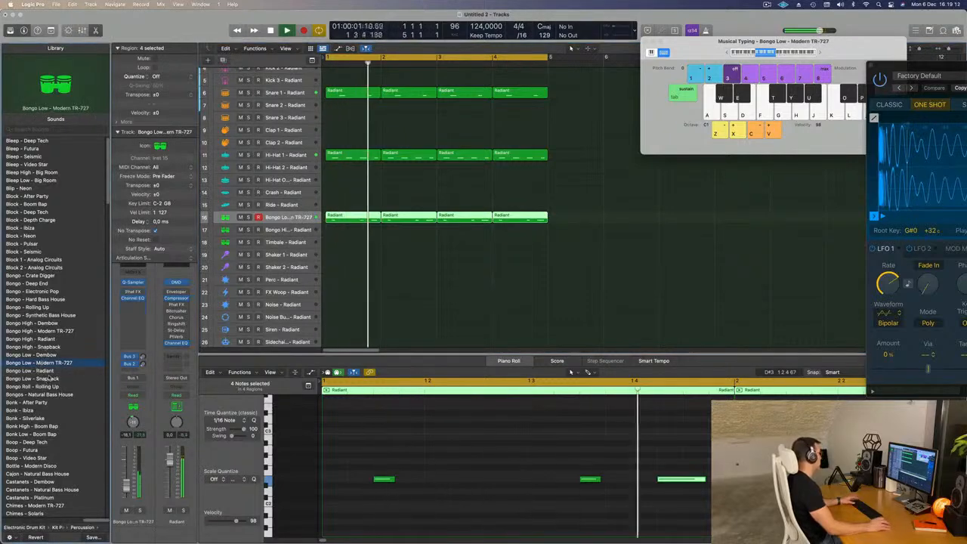
{"action": "scroll", "coordinate": [38, 364], "scroll_direction": "down", "scroll_amount": 2}
{"action": "left_click", "coordinate": [30, 358]}
{"action": "key", "text": "space"}
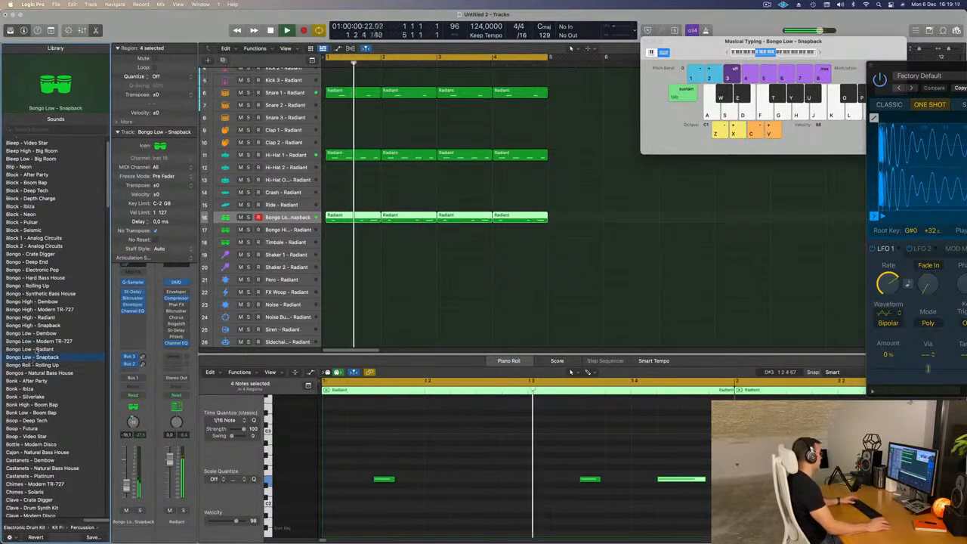
{"action": "left_click", "coordinate": [32, 366]}
{"action": "key", "text": "space"}
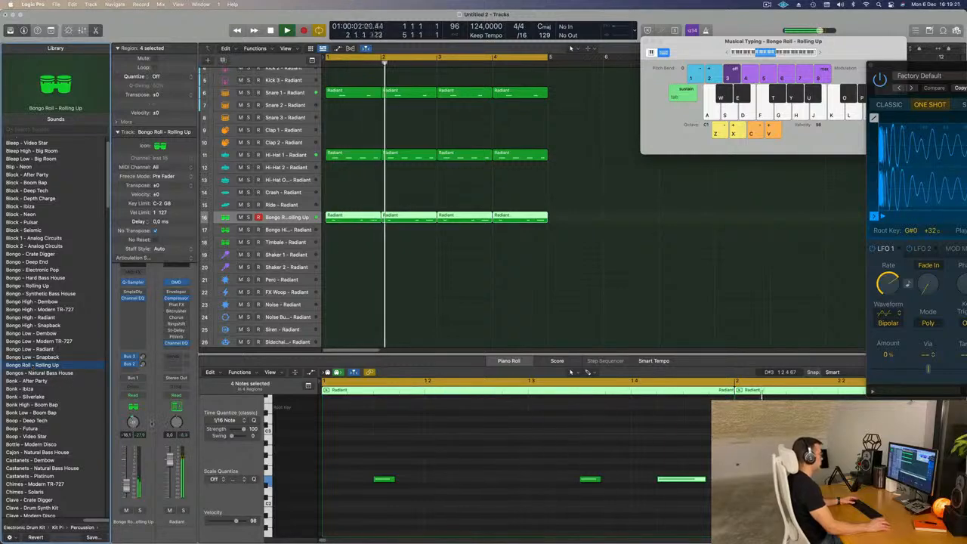
{"action": "key", "text": "Down"}
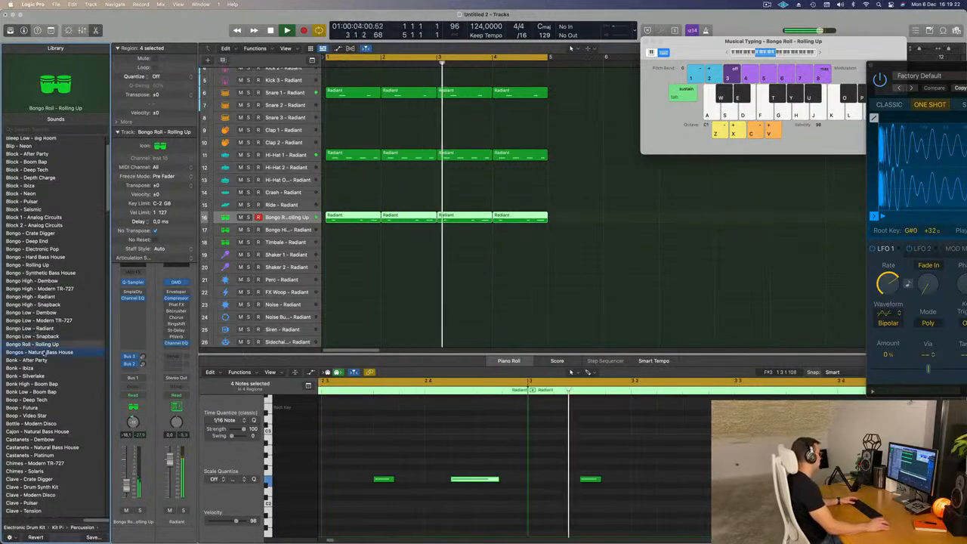
{"action": "key", "text": "space"}
- Browse the percussion sounds from the bongos down to the end of the list and back while the beat plays
{"action": "scroll", "coordinate": [30, 331], "scroll_direction": "down", "scroll_amount": 4}
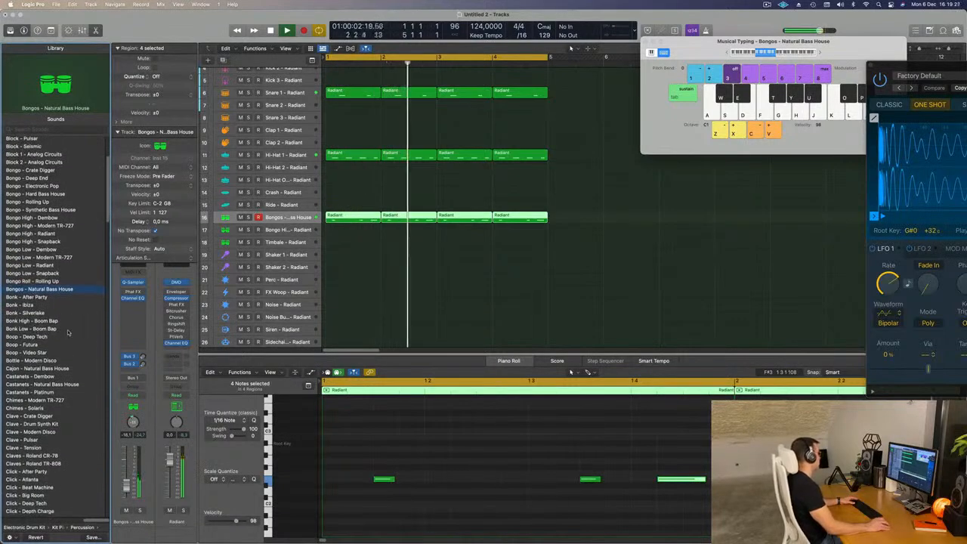
{"action": "scroll", "coordinate": [68, 332], "scroll_direction": "down", "scroll_amount": 2}
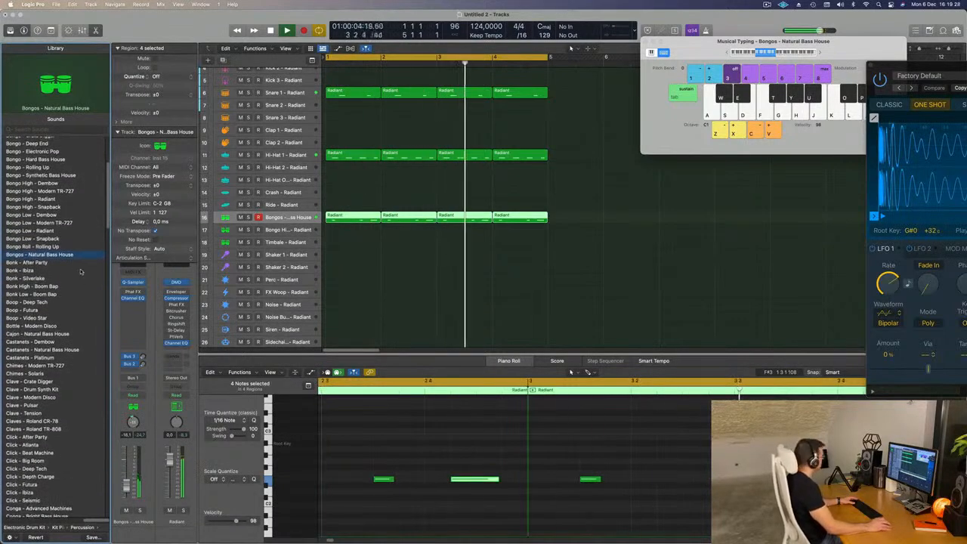
{"action": "scroll", "coordinate": [66, 340], "scroll_direction": "down", "scroll_amount": 20}
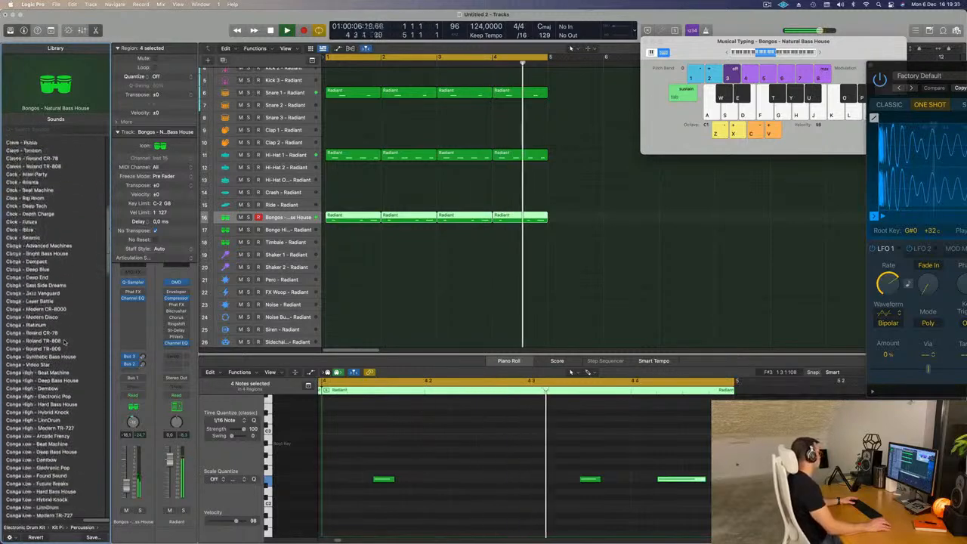
{"action": "scroll", "coordinate": [70, 339], "scroll_direction": "down", "scroll_amount": 10}
{"action": "scroll", "coordinate": [70, 339], "scroll_direction": "down", "scroll_amount": 17}
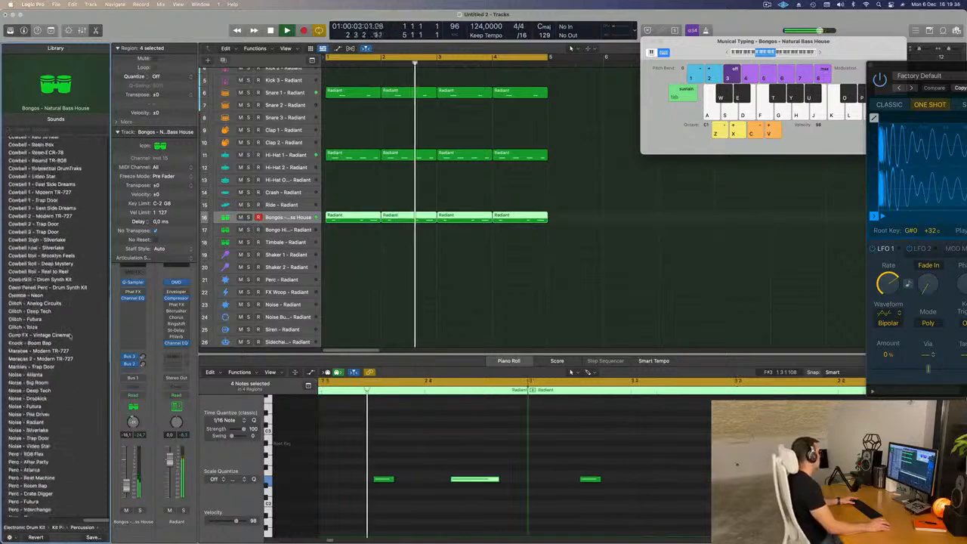
{"action": "scroll", "coordinate": [70, 337], "scroll_direction": "down", "scroll_amount": 8}
{"action": "scroll", "coordinate": [70, 337], "scroll_direction": "down", "scroll_amount": 11}
{"action": "scroll", "coordinate": [70, 337], "scroll_direction": "down", "scroll_amount": 6}
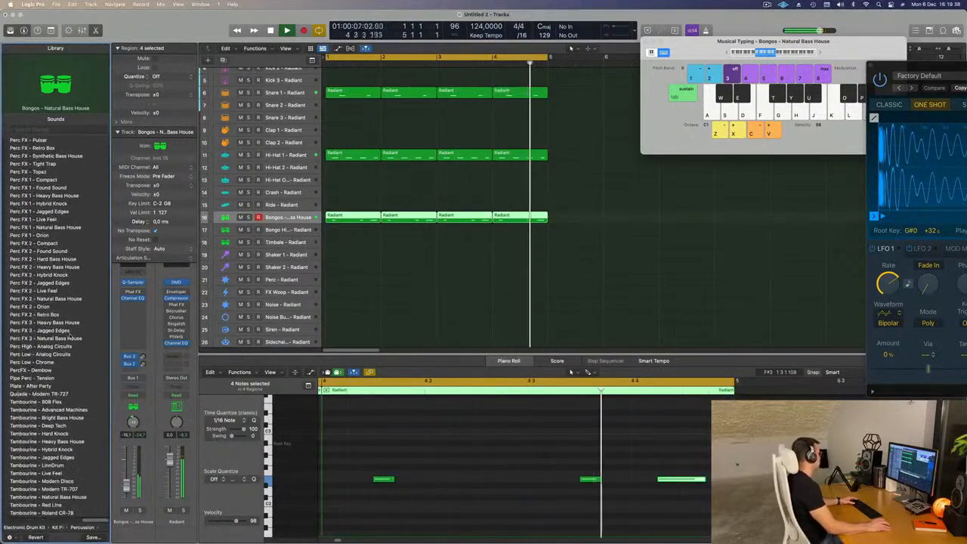
{"action": "scroll", "coordinate": [71, 337], "scroll_direction": "down", "scroll_amount": 12}
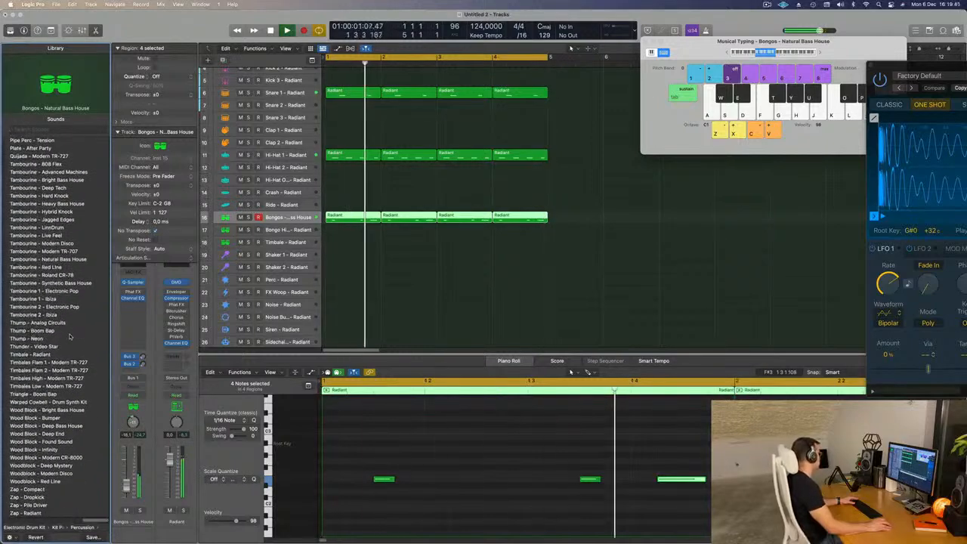
{"action": "scroll", "coordinate": [71, 337], "scroll_direction": "up", "scroll_amount": 20}
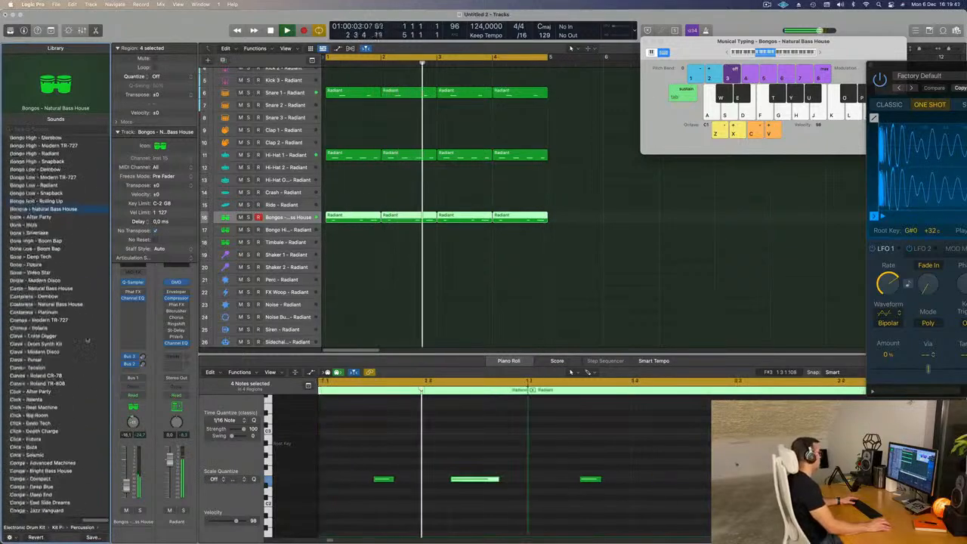
{"action": "left_click", "coordinate": [373, 263]}
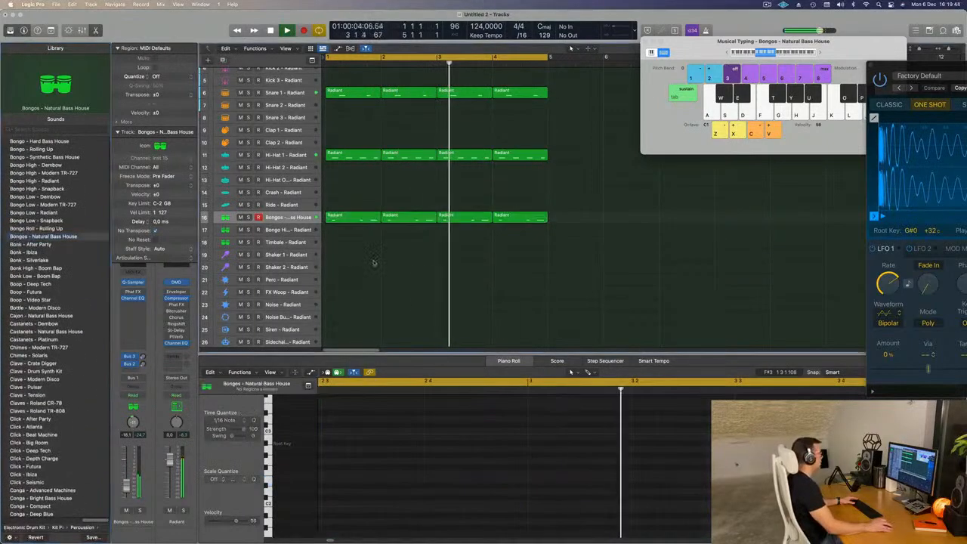
- Copy the bar 1 Snare 1 region to the Bongo High track and shift the pitch of its two notes
{"action": "left_click", "coordinate": [339, 222]}
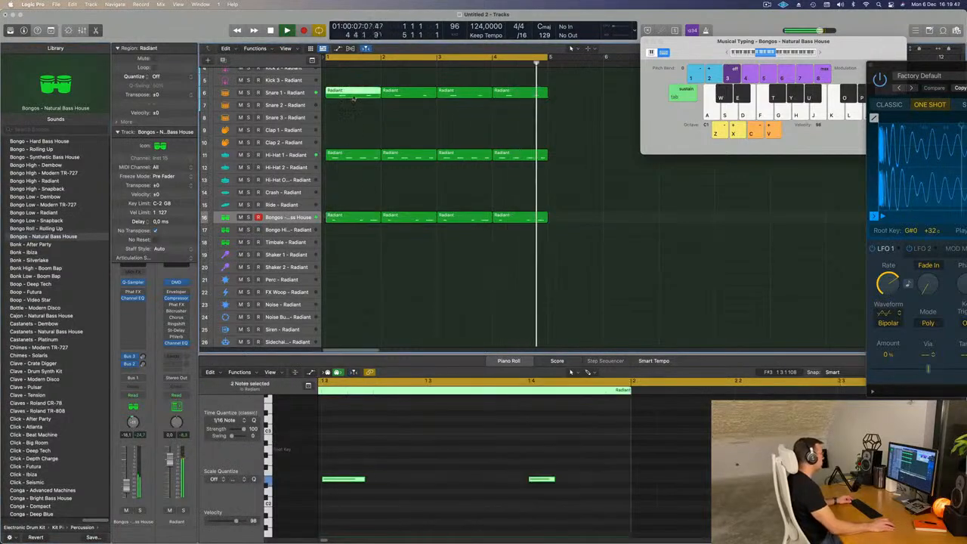
{"action": "left_click_drag", "start_coordinate": [349, 219], "coordinate": [349, 229]}
{"action": "left_click_drag", "start_coordinate": [337, 451], "coordinate": [619, 514]}
{"action": "key", "text": "alt+Up"}
{"action": "key", "text": "alt+Up"}
{"action": "key", "text": "alt+Up"}
{"action": "key", "text": "alt+Up"}
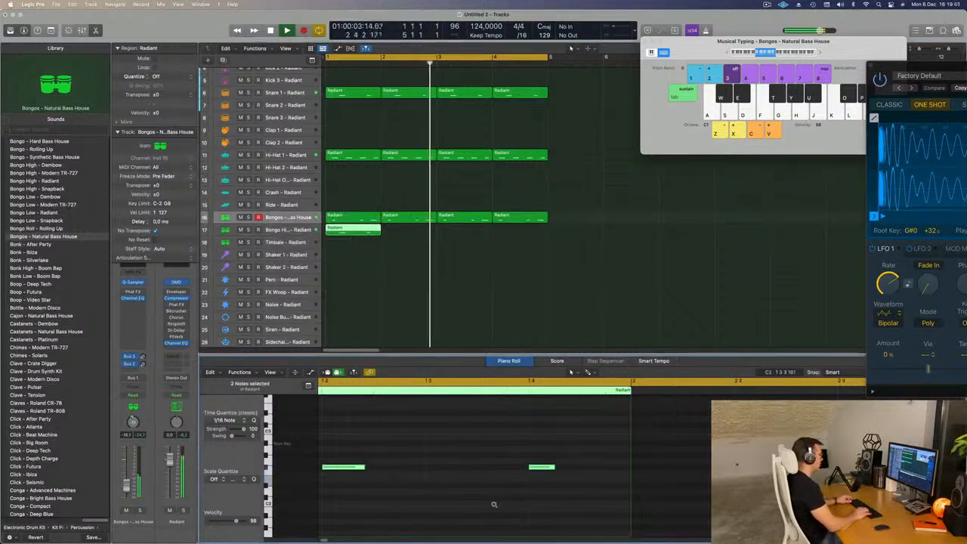
{"action": "key", "text": "alt+Down"}
{"action": "key", "text": "alt+Down"}
{"action": "key", "text": "alt+Down"}
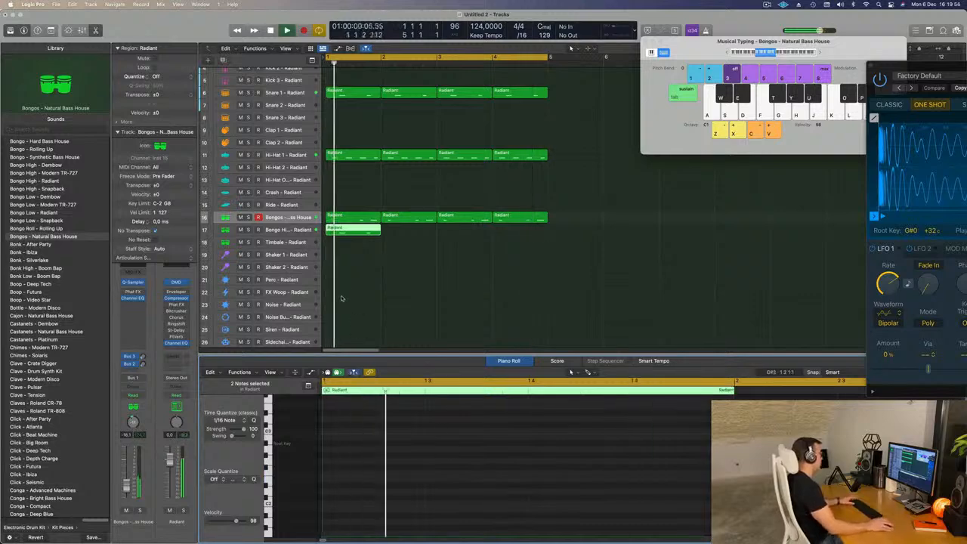
- Browse percussion sounds for the Bongo High track during playback and load Conga Riff - East Side Dreams
{"action": "key", "text": "space"}
{"action": "left_click", "coordinate": [294, 231]}
{"action": "key", "text": "space"}
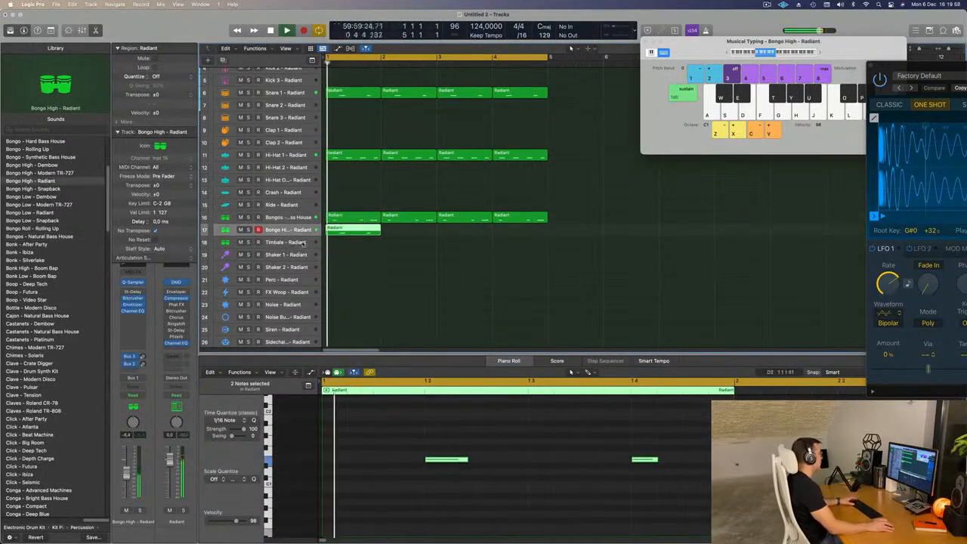
{"action": "scroll", "coordinate": [34, 291], "scroll_direction": "up", "scroll_amount": 5}
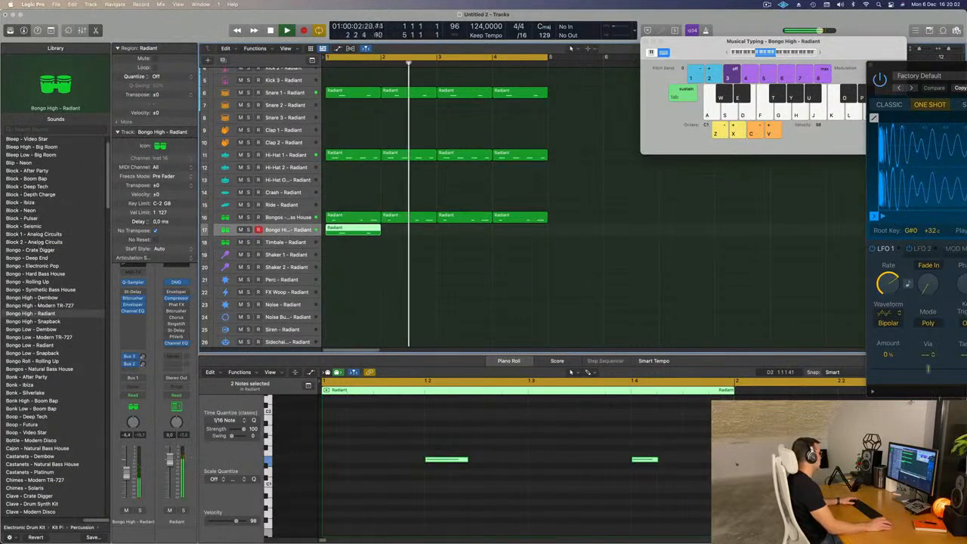
{"action": "scroll", "coordinate": [26, 364], "scroll_direction": "down", "scroll_amount": 4}
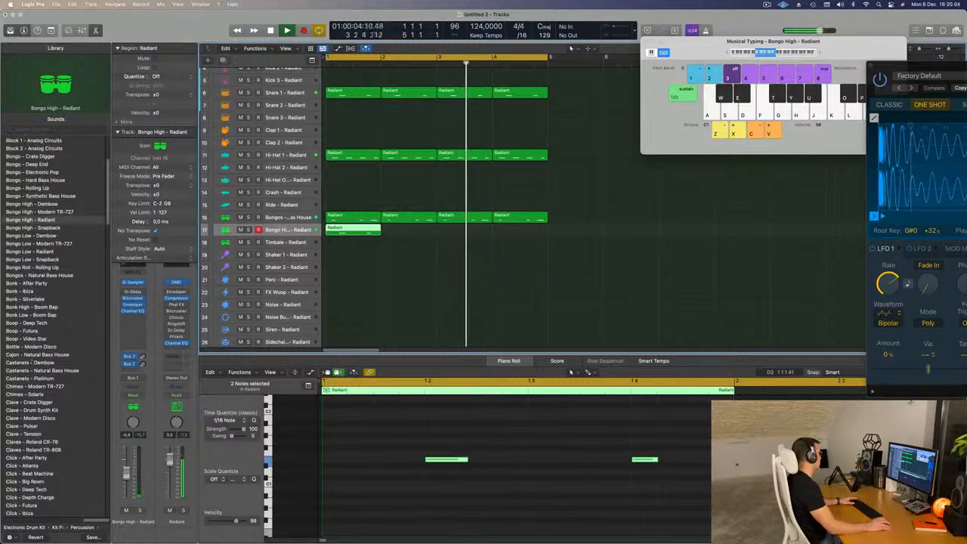
{"action": "scroll", "coordinate": [29, 364], "scroll_direction": "down", "scroll_amount": 14}
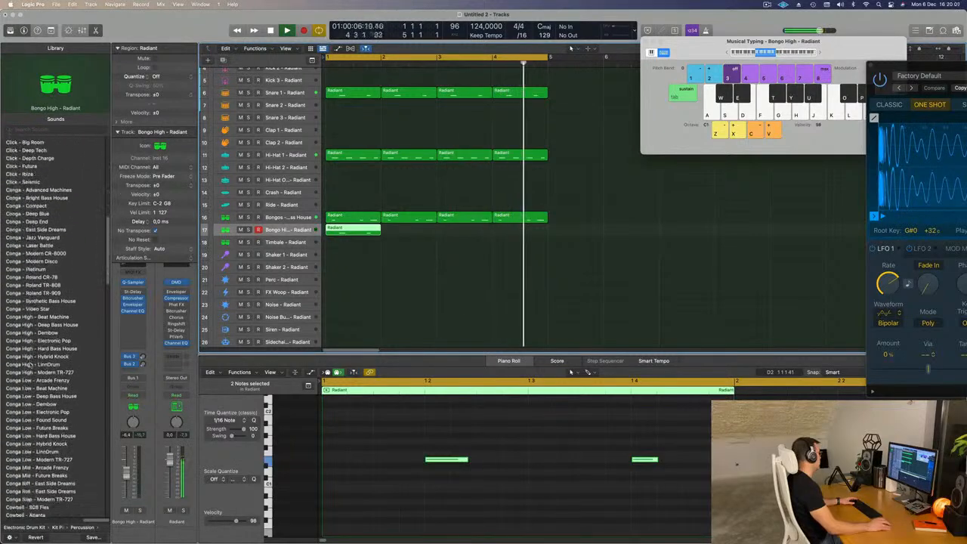
{"action": "scroll", "coordinate": [64, 261], "scroll_direction": "down", "scroll_amount": 8}
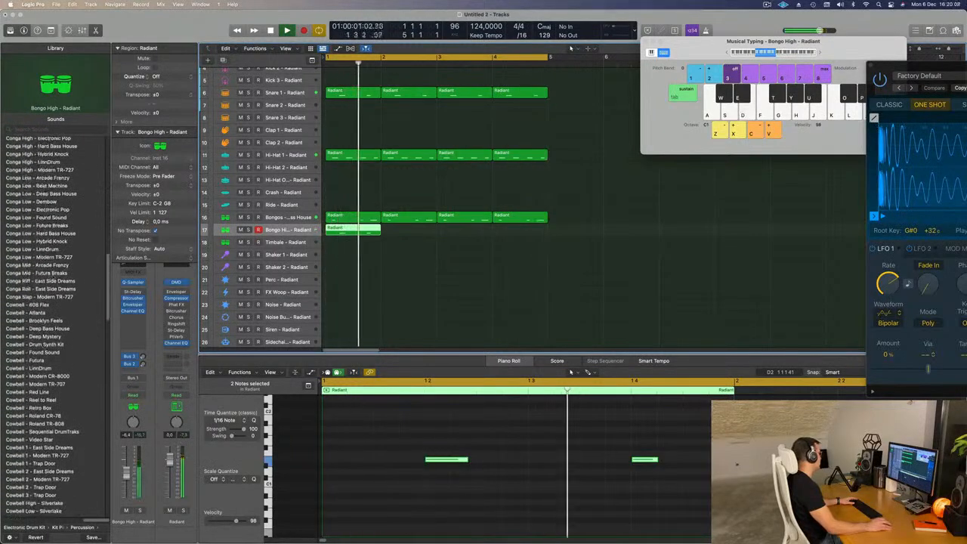
{"action": "left_click", "coordinate": [31, 281]}
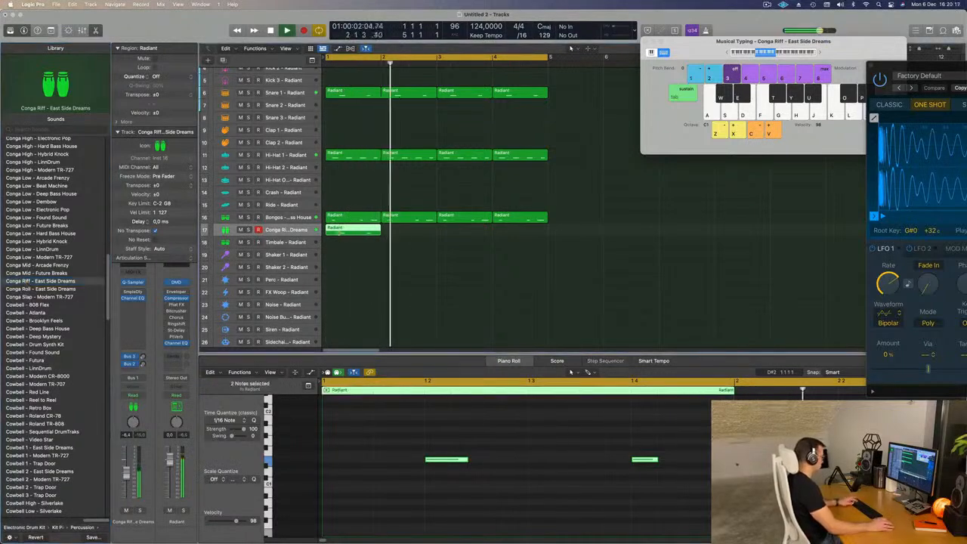
- Repeat the one-bar conga region three times to fill bars 2 to 4
{"action": "key", "text": "super+r"}
{"action": "key", "text": "super+r"}
{"action": "key", "text": "super+r"}
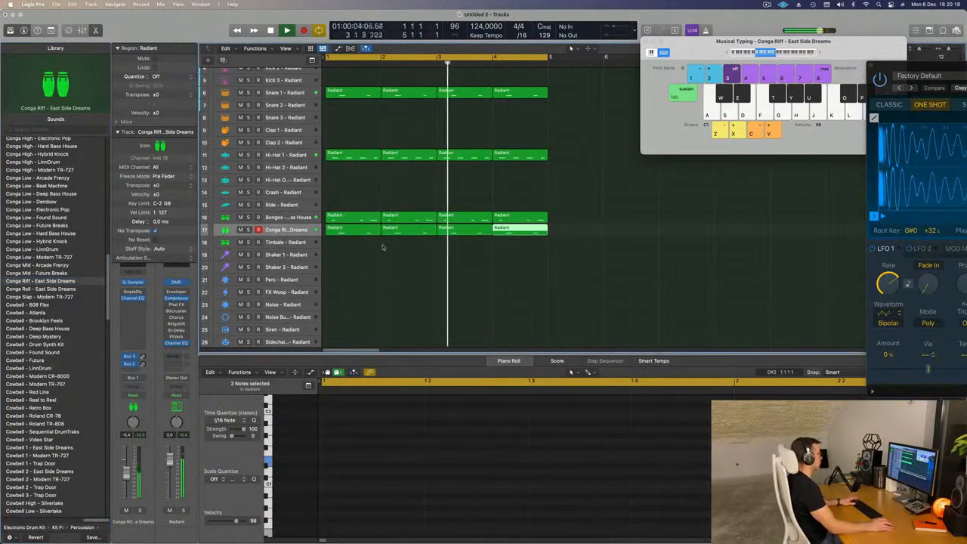
{"action": "left_click", "coordinate": [357, 259]}
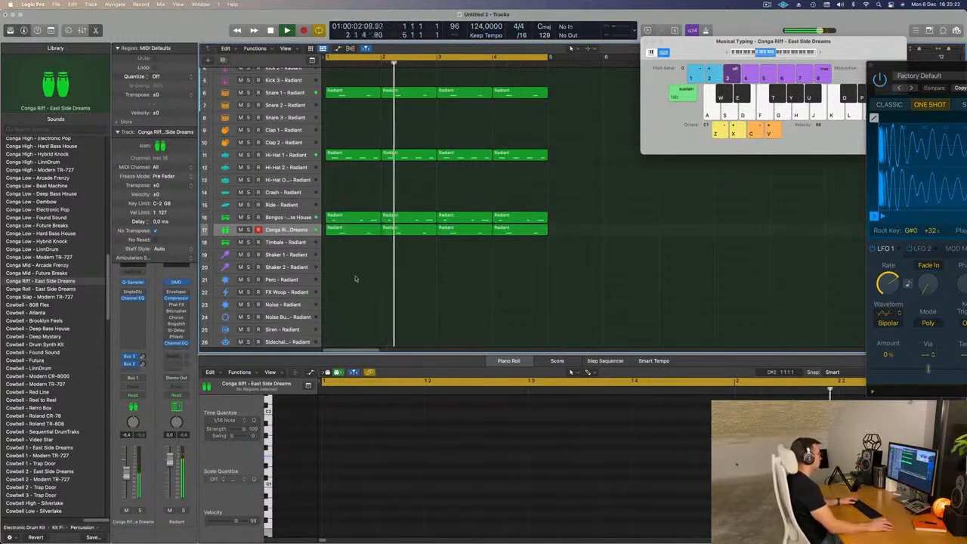
- Listen to the conga track using solo, and stop playback
{"action": "left_click", "coordinate": [287, 229]}
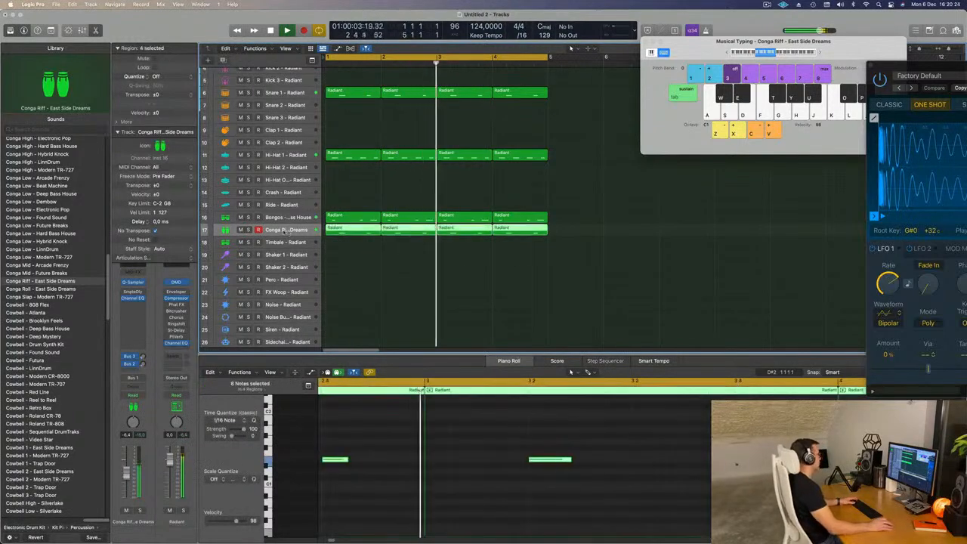
{"action": "key", "text": "ctrl+s"}
{"action": "left_click", "coordinate": [140, 511]}
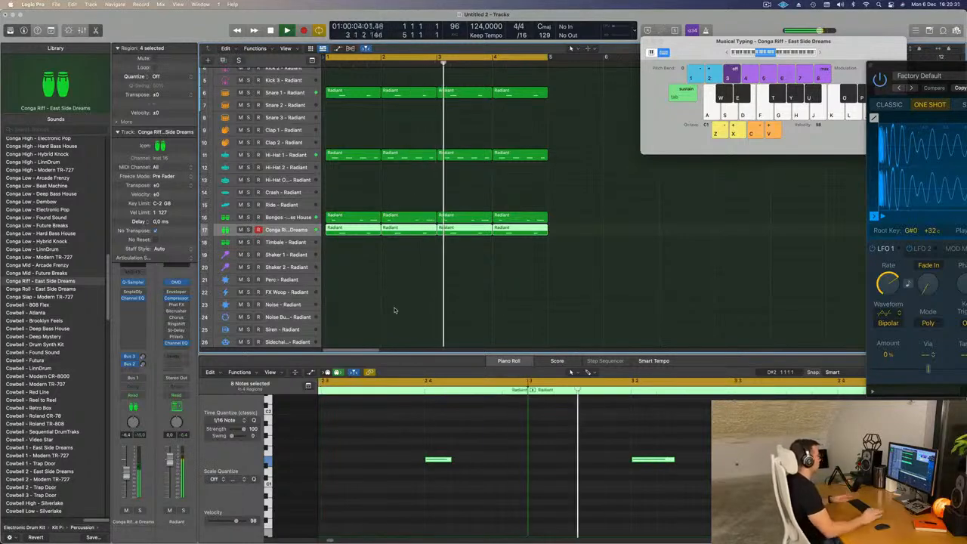
{"action": "key", "text": "space"}
- Copy the bar 1 hi-hat region to the Hi-Hat 2 track and add extra sixteenth notes around its off-beat notes
{"action": "left_click", "coordinate": [342, 154]}
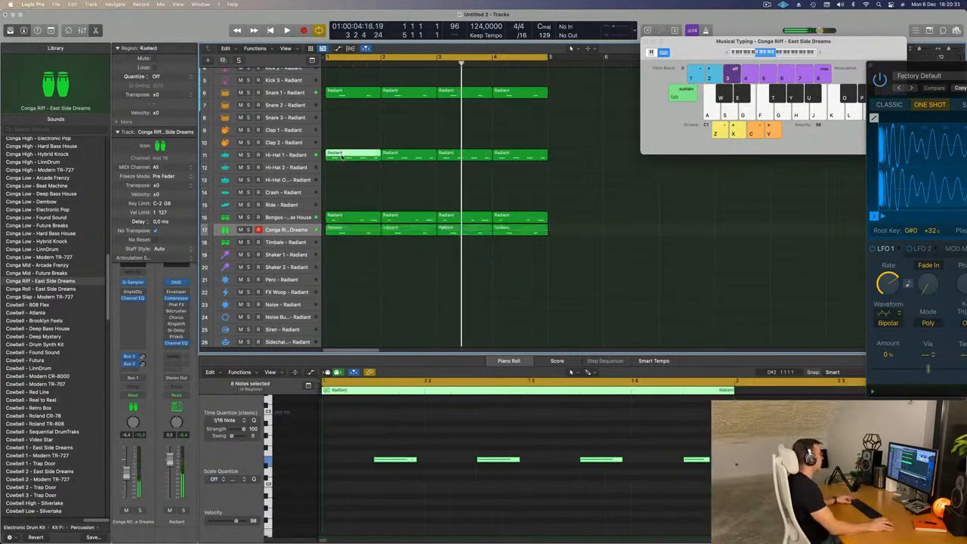
{"action": "left_click_drag", "start_coordinate": [343, 154], "coordinate": [343, 167]}
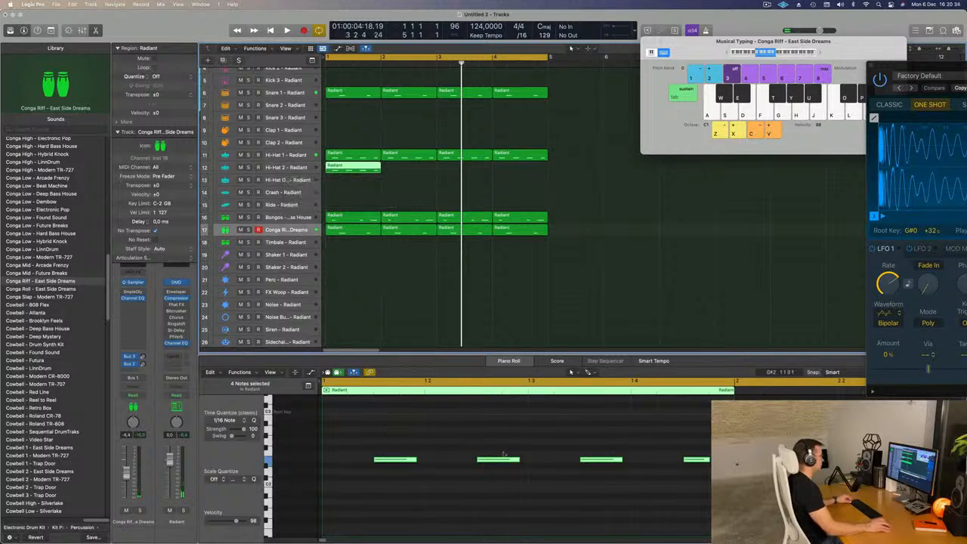
{"action": "left_click_drag", "start_coordinate": [416, 459], "coordinate": [330, 464]}
{"action": "scroll", "coordinate": [340, 467], "scroll_direction": "up", "scroll_amount": 4}
{"action": "key", "text": "space"}
{"action": "left_click_drag", "start_coordinate": [331, 483], "coordinate": [407, 490]}
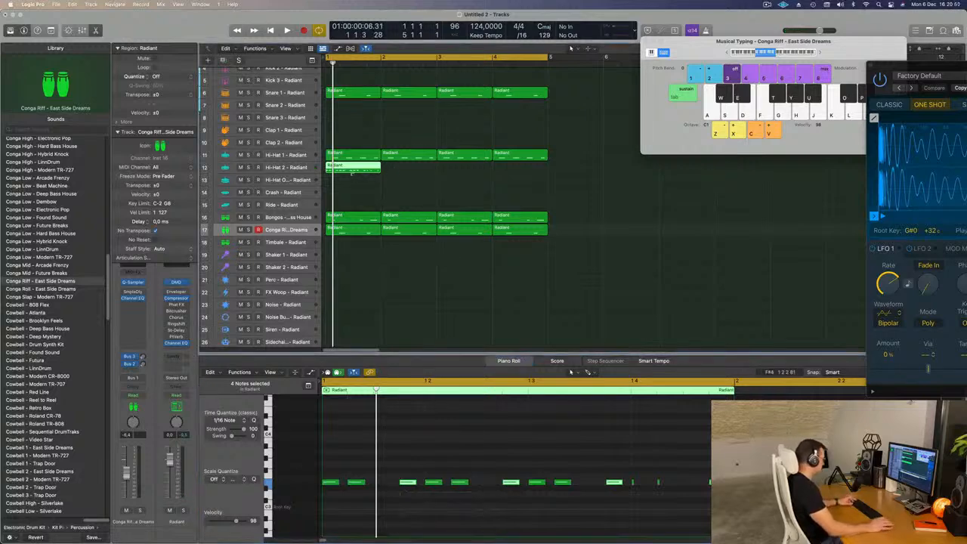
- Repeat the Hi-Hat 2 region three times to fill bars 2 to 4, and select its track
{"action": "key", "text": "super+r"}
{"action": "key", "text": "super+r"}
{"action": "key", "text": "super+r"}
{"action": "left_click", "coordinate": [285, 167]}
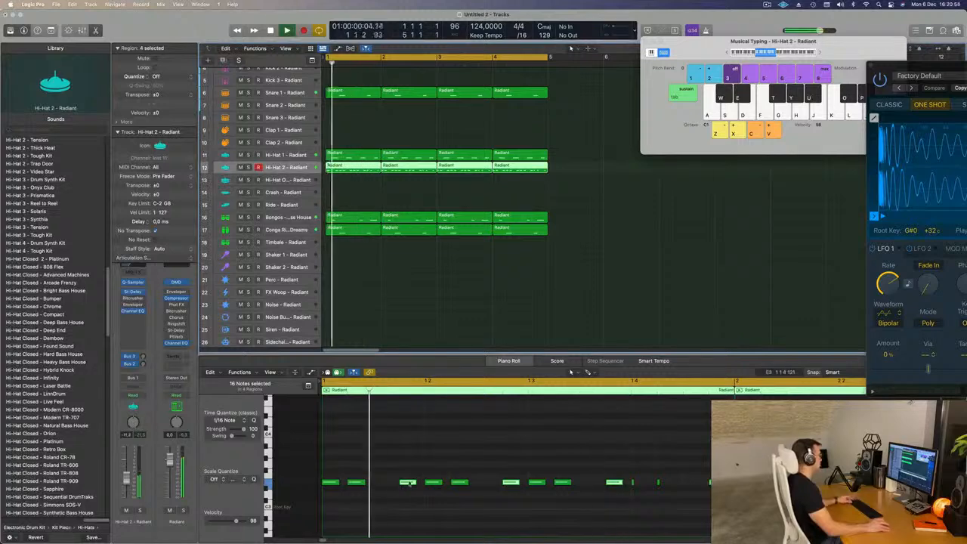
- Try copying the off-beat Hi-Hat 2 notes one sixteenth earlier, and undo the copy
{"action": "left_click_drag", "start_coordinate": [390, 484], "coordinate": [381, 486]}
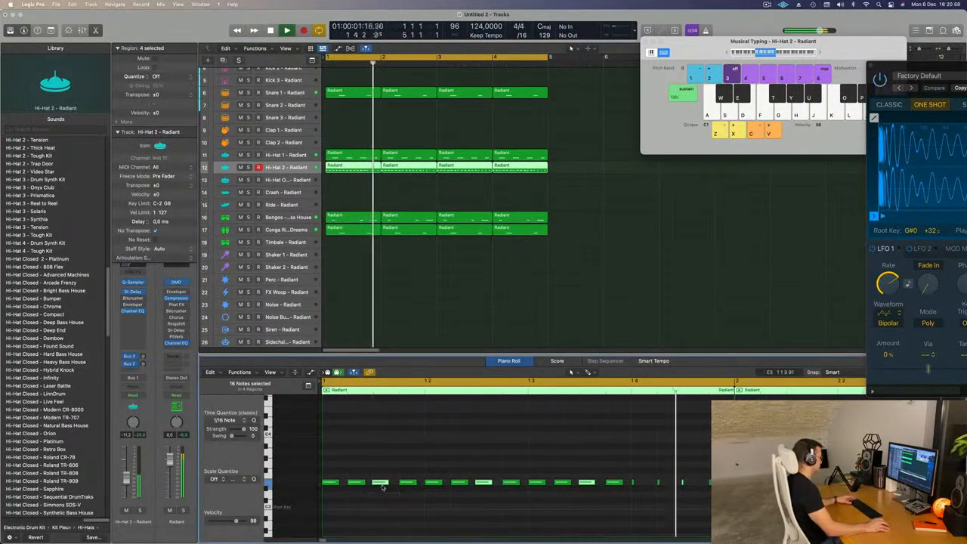
{"action": "key", "text": "super+z"}
{"action": "scroll", "coordinate": [420, 461], "scroll_direction": "left", "scroll_amount": 1}
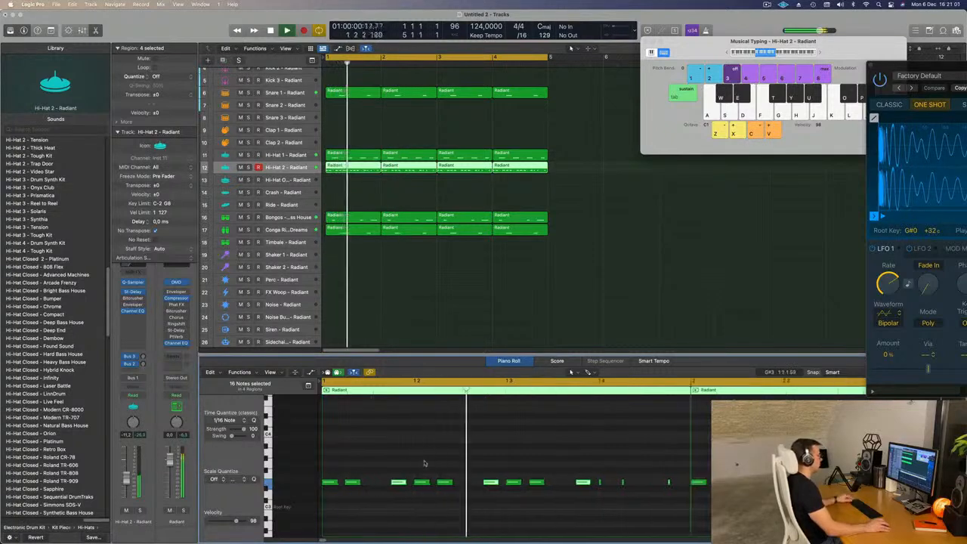
- Lengthen the three very short Hi-Hat 2 notes at the end of bar 1 to match the others, and play the beat
{"action": "left_click_drag", "start_coordinate": [596, 475], "coordinate": [680, 499]}
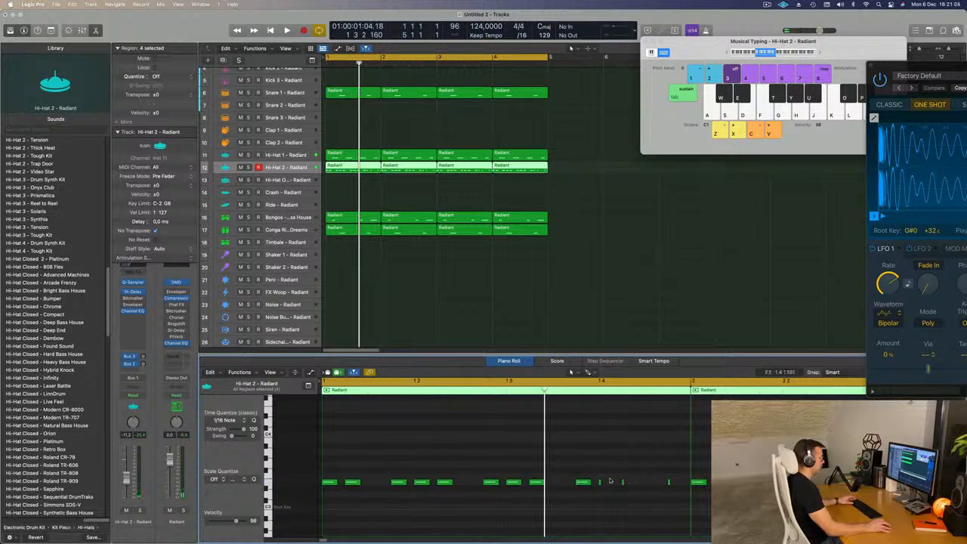
{"action": "left_click_drag", "start_coordinate": [623, 481], "coordinate": [642, 484]}
{"action": "key", "text": "space"}
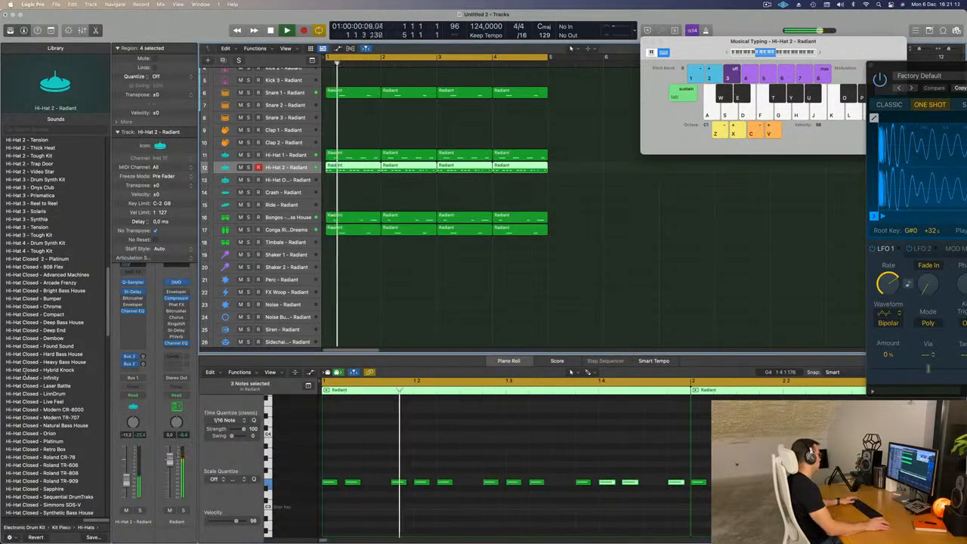
- Audition Hi-Hat Closed 2 - Platinum on the Hi-Hat 2 track and load Hi-Hat Closed - Advanced Machines
{"action": "scroll", "coordinate": [25, 375], "scroll_direction": "down", "scroll_amount": 5}
{"action": "scroll", "coordinate": [25, 375], "scroll_direction": "up", "scroll_amount": 5}
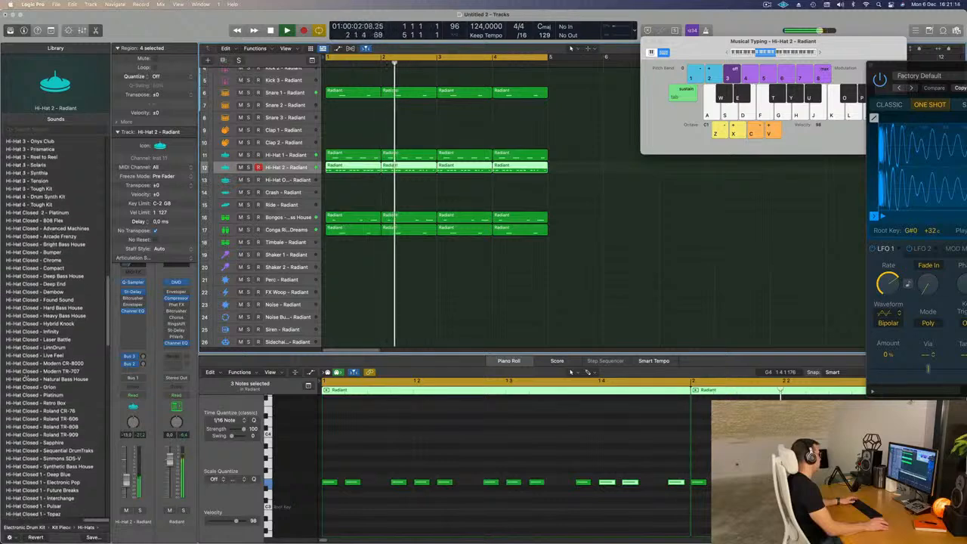
{"action": "scroll", "coordinate": [35, 262], "scroll_direction": "up", "scroll_amount": 5}
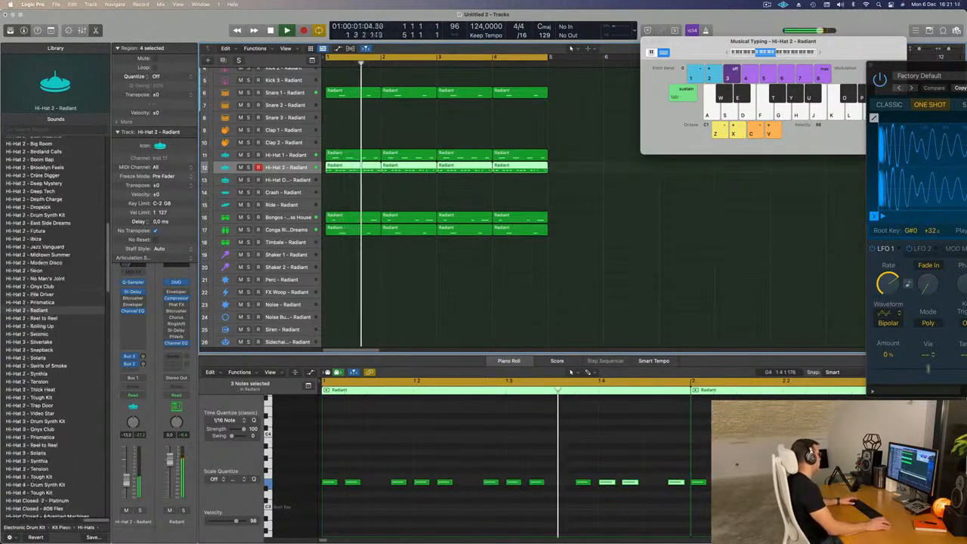
{"action": "scroll", "coordinate": [51, 300], "scroll_direction": "down", "scroll_amount": 1}
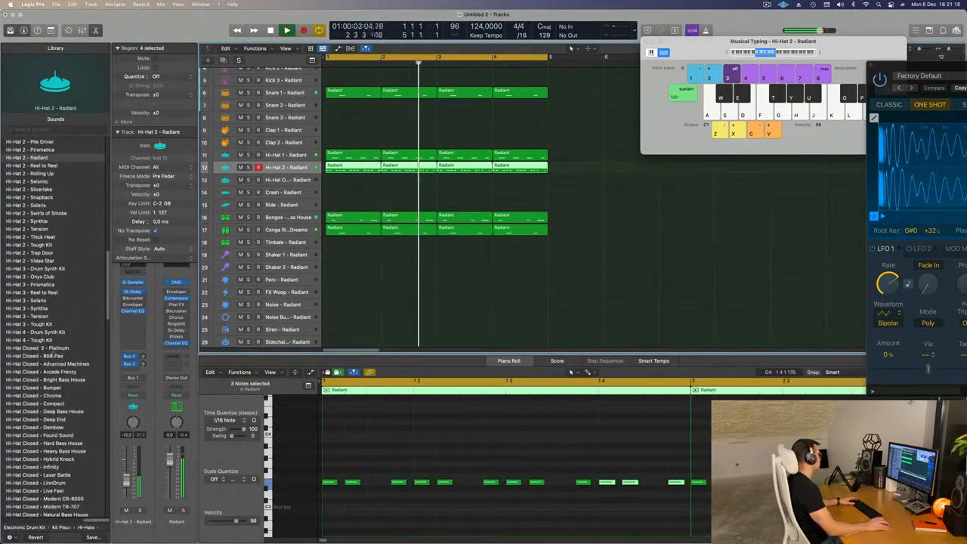
{"action": "left_click", "coordinate": [52, 349]}
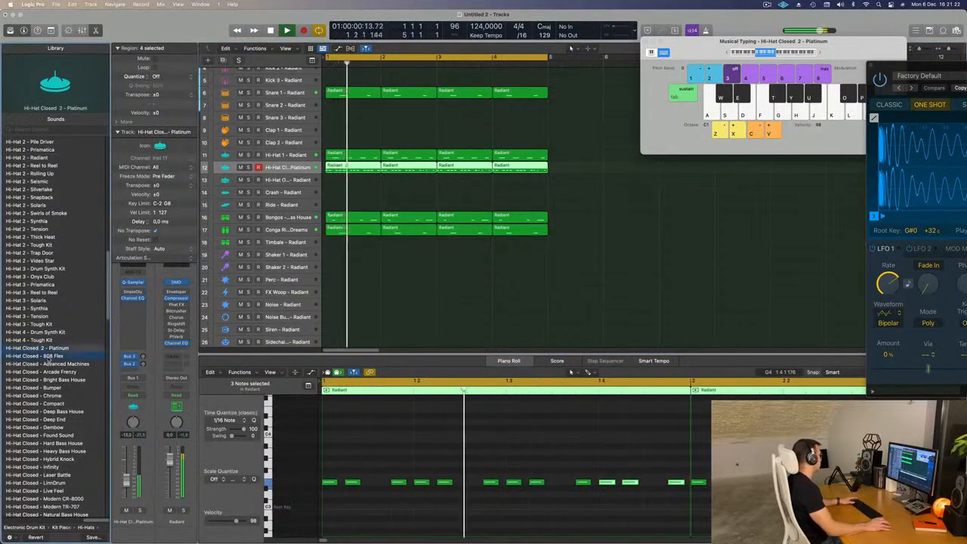
{"action": "left_click", "coordinate": [55, 365]}
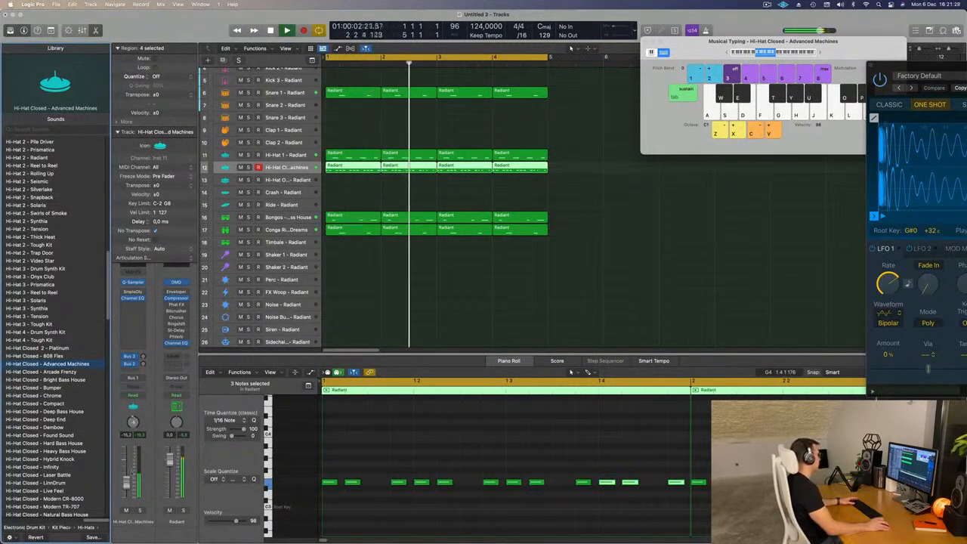
{"action": "scroll", "coordinate": [482, 310], "scroll_direction": "up", "scroll_amount": 5}
{"action": "key", "text": "super+Up"}
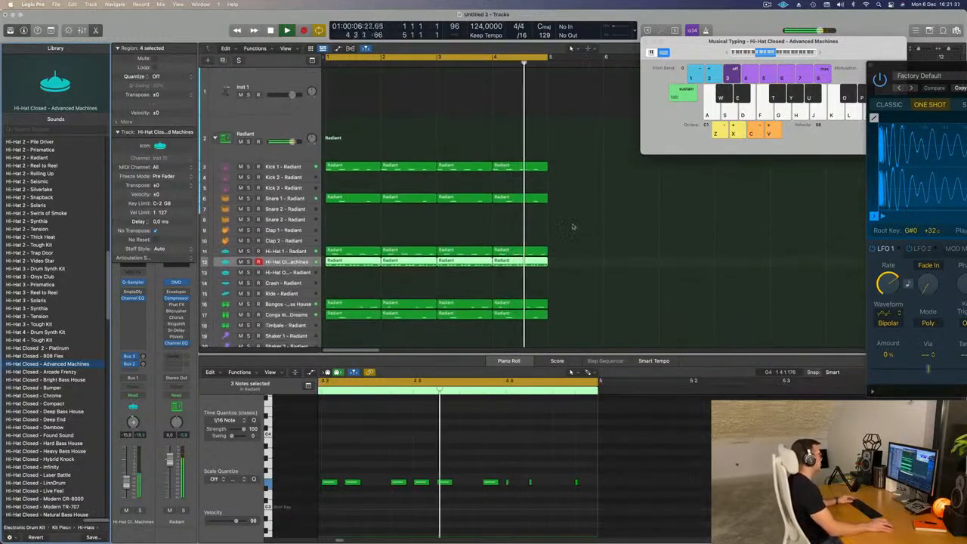
- Deselect the Hi-Hat 2 regions, select the bongos track and play the whole beat from the start
{"action": "left_click", "coordinate": [633, 236]}
{"action": "scroll", "coordinate": [595, 254], "scroll_direction": "down", "scroll_amount": 1}
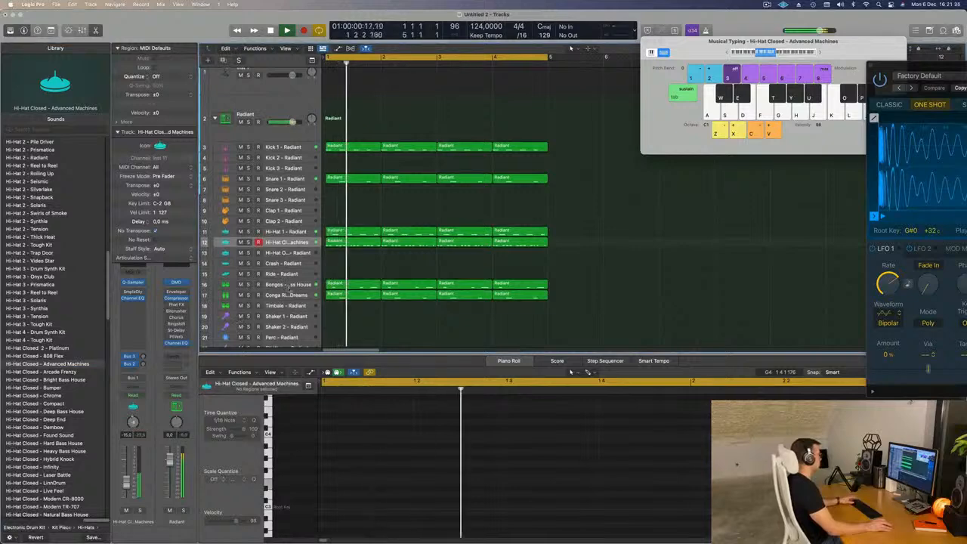
{"action": "left_click", "coordinate": [283, 285]}
{"action": "key", "text": "space"}
{"action": "key", "text": "Return"}
{"action": "key", "text": "space"}
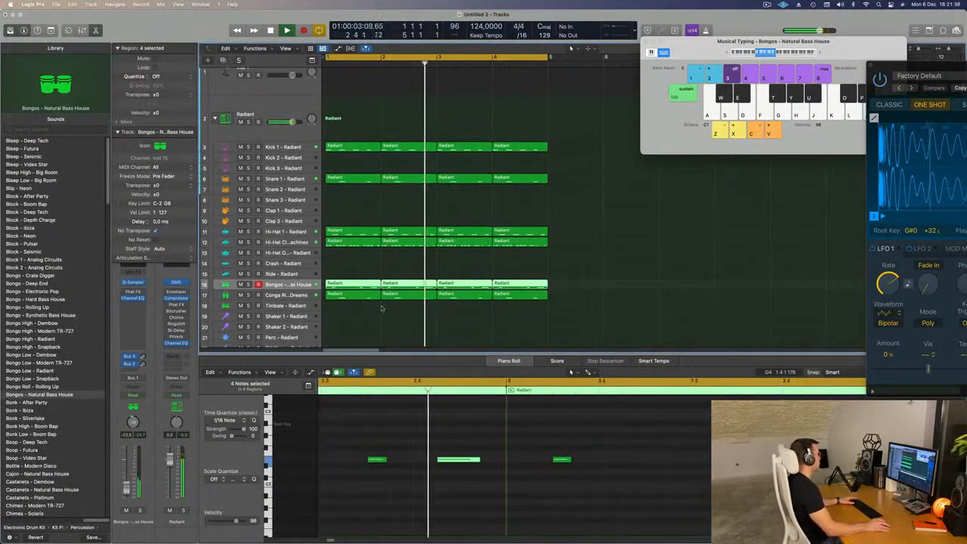
{"action": "scroll", "coordinate": [268, 188], "scroll_direction": "up", "scroll_amount": 1}
{"action": "key", "text": "Return"}
- Open the Alchemy synth on the Inst 1 track and position its window over the tracks area
{"action": "left_click", "coordinate": [268, 79]}
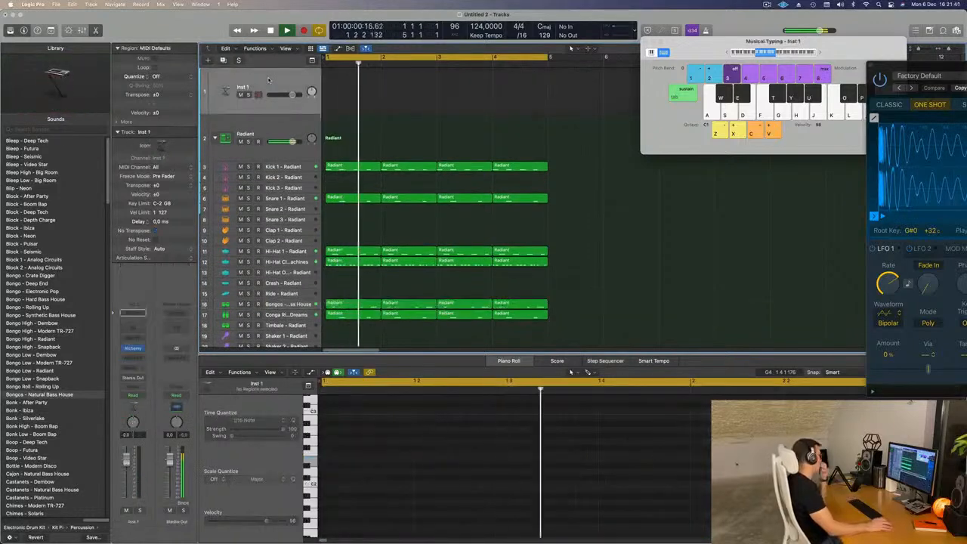
{"action": "left_click", "coordinate": [133, 348]}
{"action": "left_click_drag", "start_coordinate": [521, 127], "coordinate": [557, 174]}
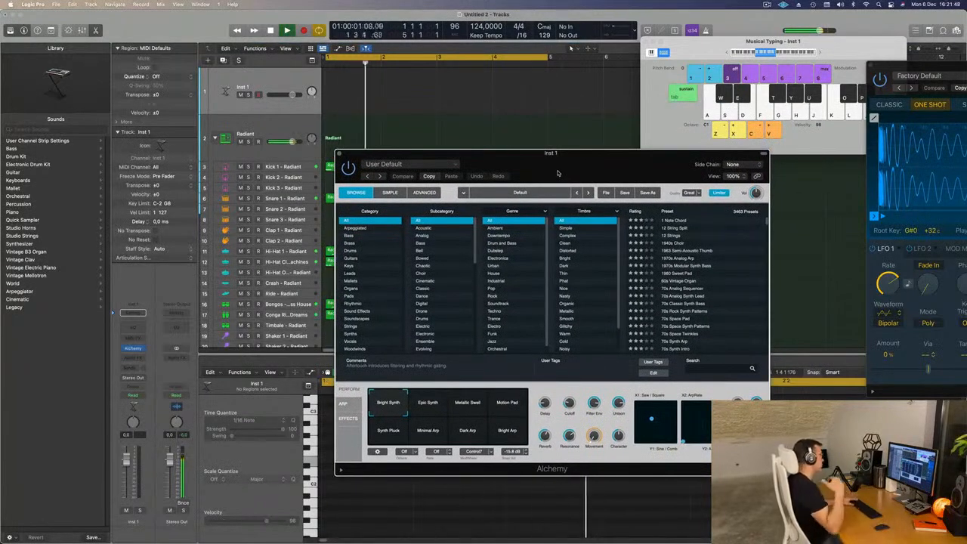
{"action": "left_click_drag", "start_coordinate": [557, 174], "coordinate": [521, 142]}
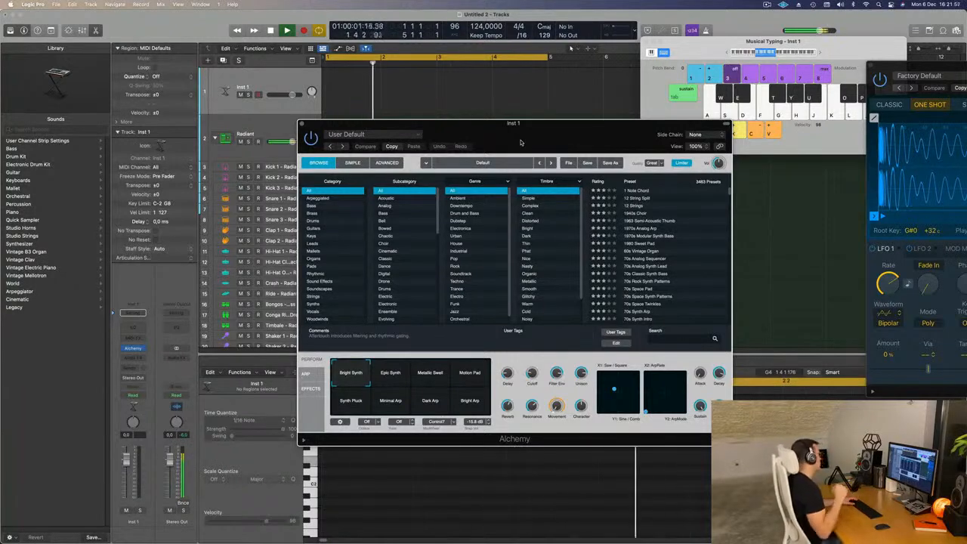
- Filter Alchemy's presets to the Bass category and Simple timbre, and load Layered Brass
{"action": "left_click", "coordinate": [320, 207]}
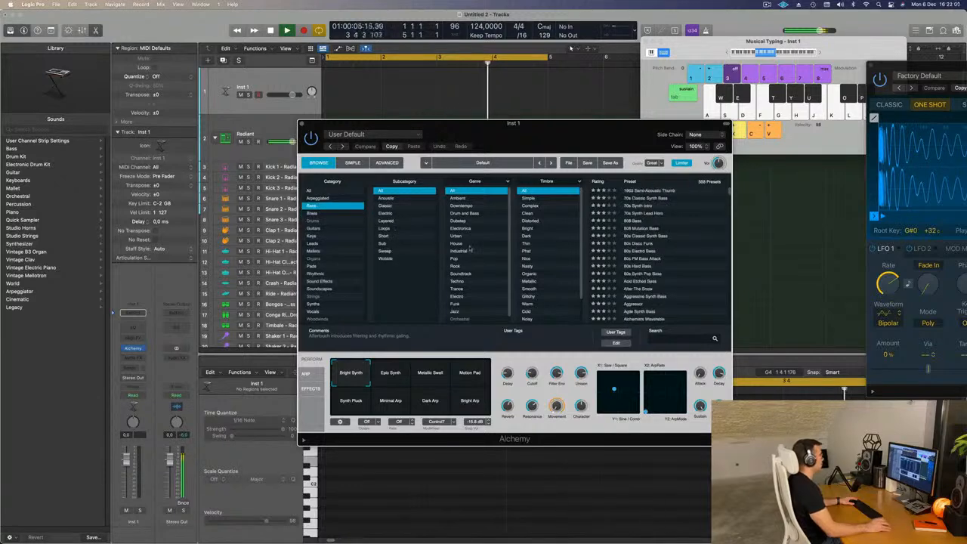
{"action": "left_click", "coordinate": [525, 199]}
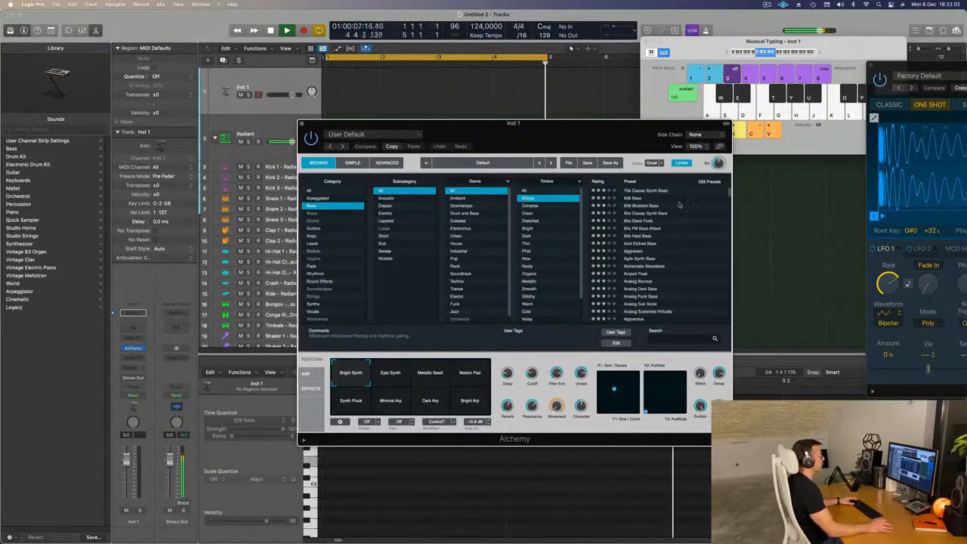
{"action": "scroll", "coordinate": [677, 227], "scroll_direction": "down", "scroll_amount": 10}
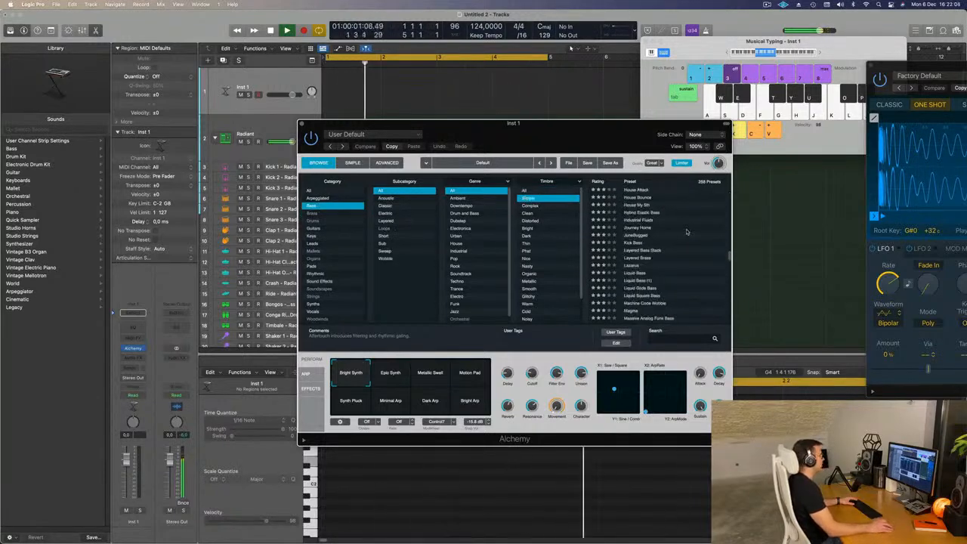
{"action": "left_click", "coordinate": [627, 258]}
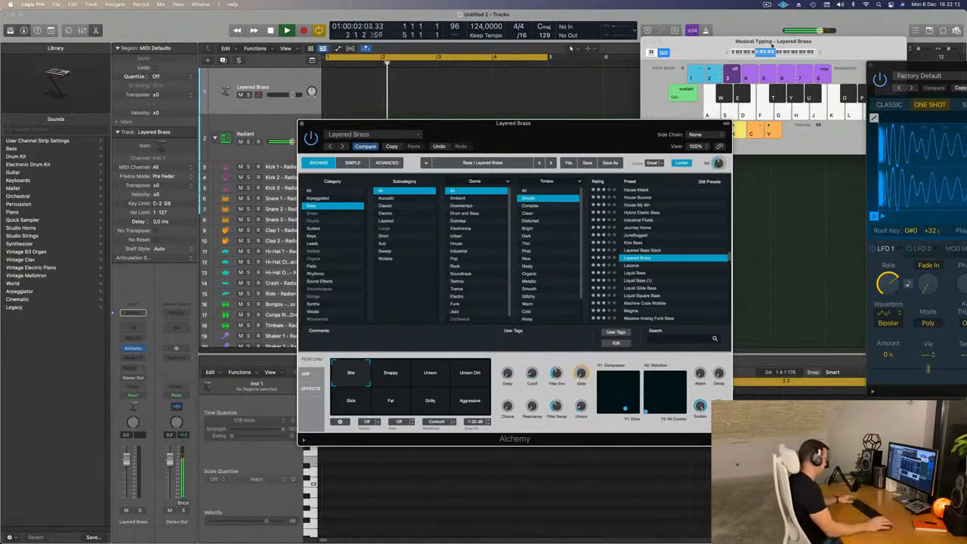
- Audition the Snappy, Unison and Unison Dirt variations of Layered Brass, and lower the synth track's volume to -4.9 dB
{"action": "left_click_drag", "start_coordinate": [716, 38], "coordinate": [656, 53]}
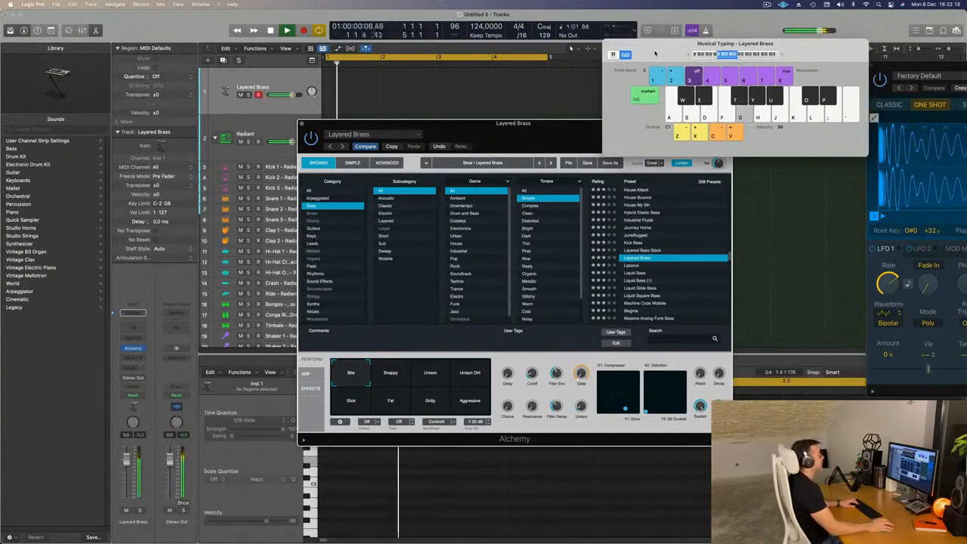
{"action": "left_click_drag", "start_coordinate": [539, 139], "coordinate": [562, 93]}
{"action": "left_click", "coordinate": [408, 330]}
{"action": "left_click", "coordinate": [458, 327]}
{"action": "left_click", "coordinate": [494, 326]}
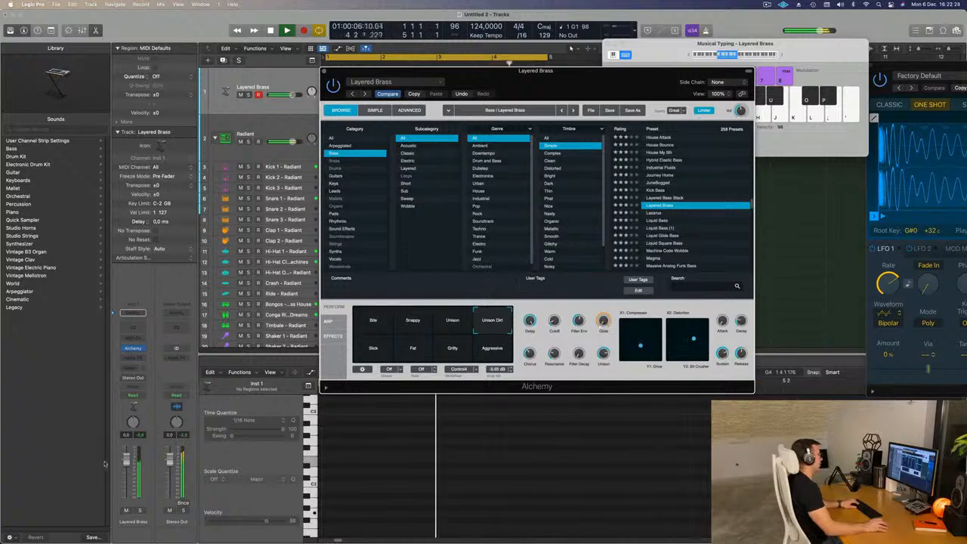
{"action": "left_click_drag", "start_coordinate": [126, 460], "coordinate": [127, 470]}
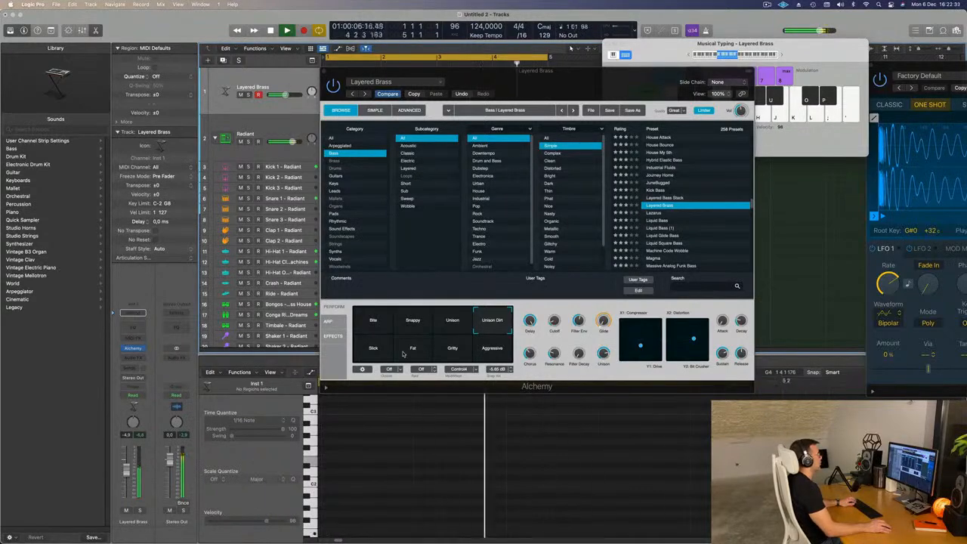
- Load the Lazarus bass preset and audition its Thick, Wide Sweep and Solid & Wide variations
{"action": "left_click", "coordinate": [654, 214]}
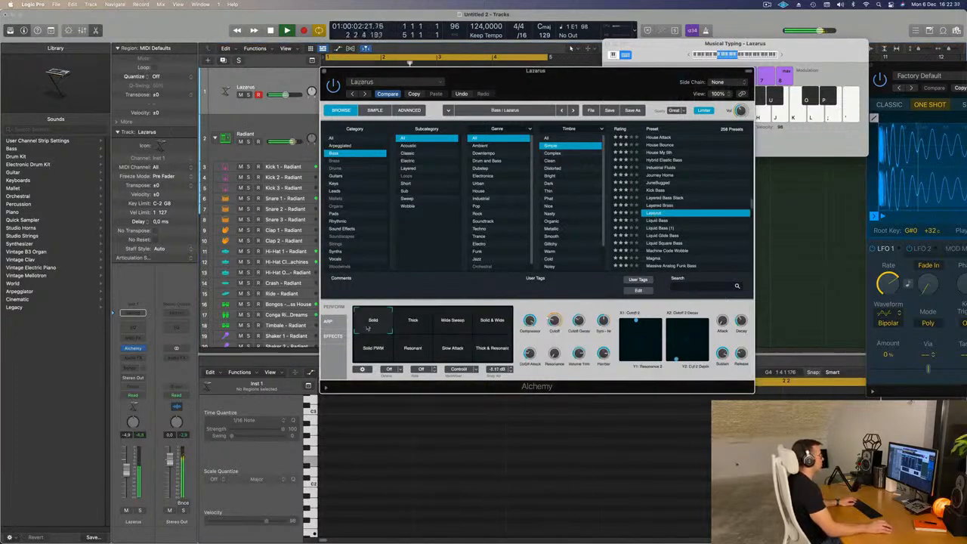
{"action": "left_click", "coordinate": [413, 323]}
{"action": "left_click", "coordinate": [457, 323]}
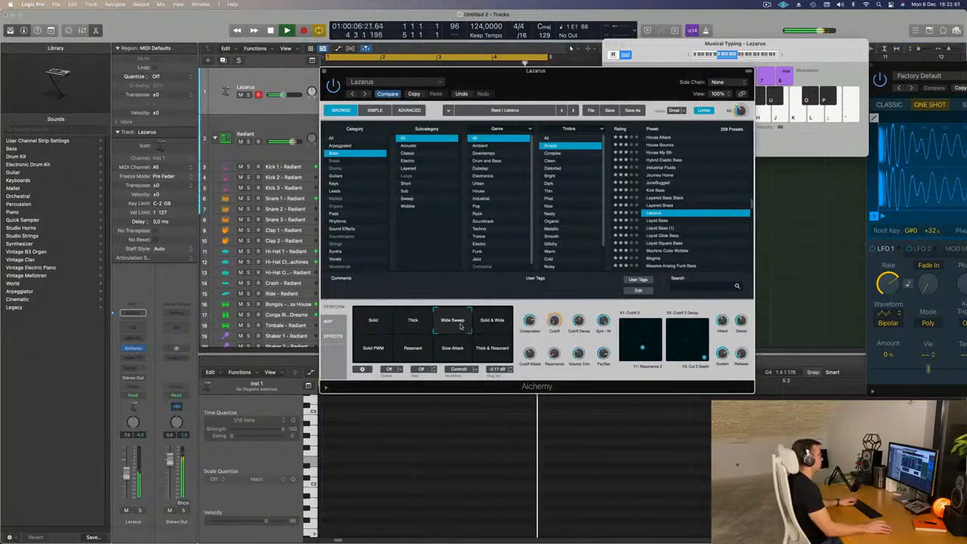
{"action": "left_click", "coordinate": [509, 324]}
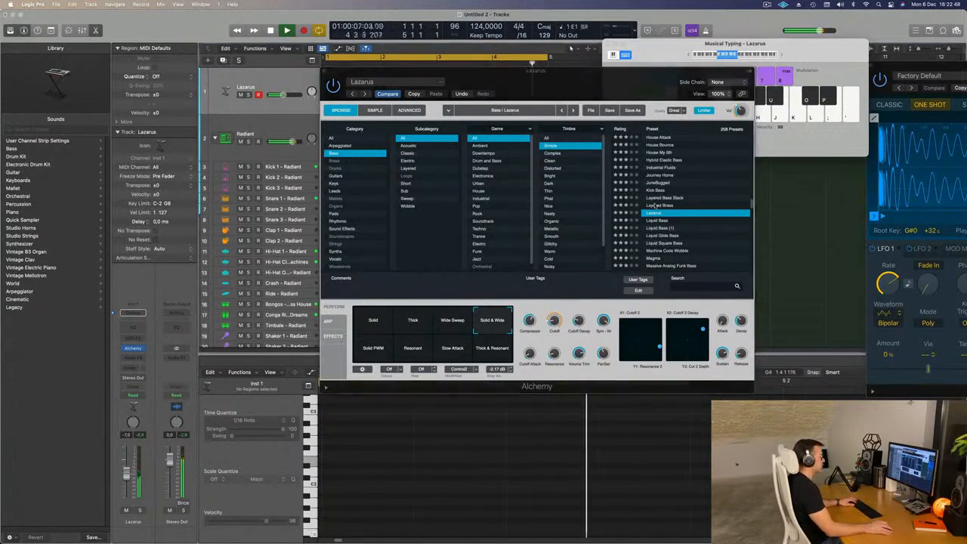
- Audition the Liquid Glide Bass and Liquid Square Bass presets, raising the Musical Typing keyboard to octave C2
{"action": "left_click", "coordinate": [661, 234]}
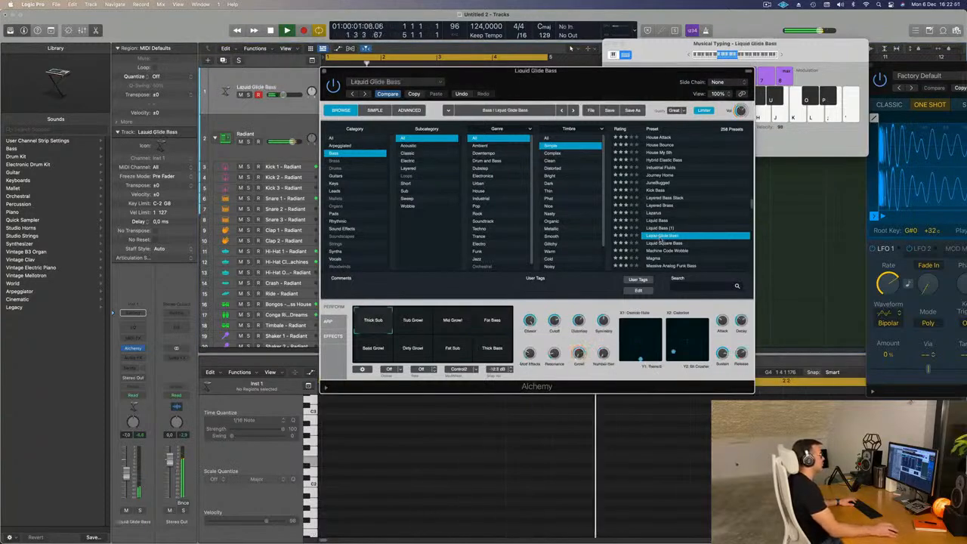
{"action": "left_click", "coordinate": [666, 243]}
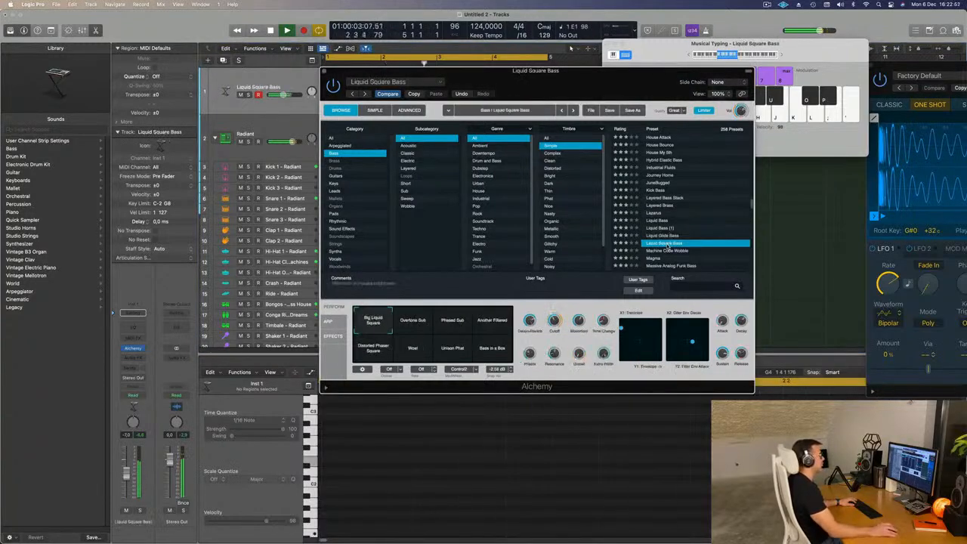
{"action": "left_click", "coordinate": [782, 56]}
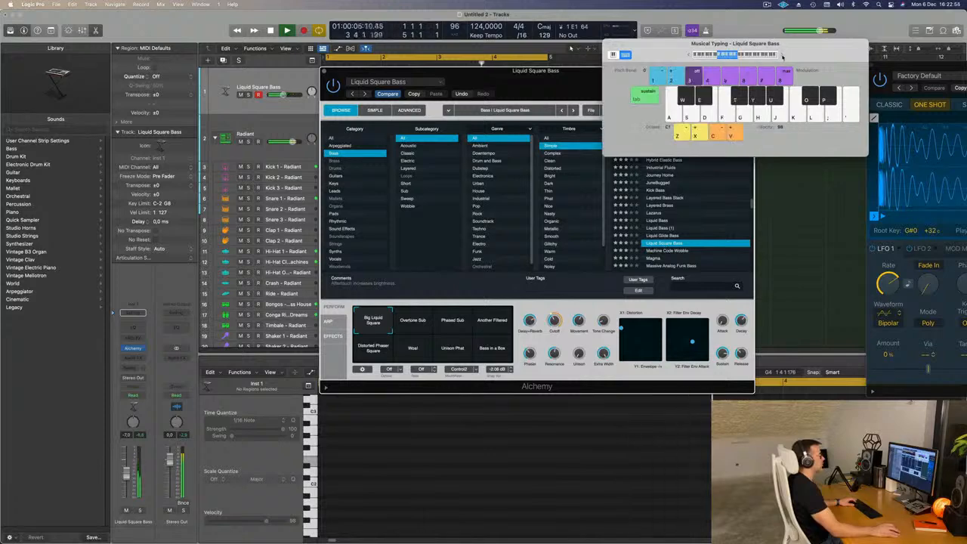
{"action": "key", "text": "e"}
- Audition the Magma and Massive Analog Funk Bass presets
{"action": "scroll", "coordinate": [672, 251], "scroll_direction": "down", "scroll_amount": 1}
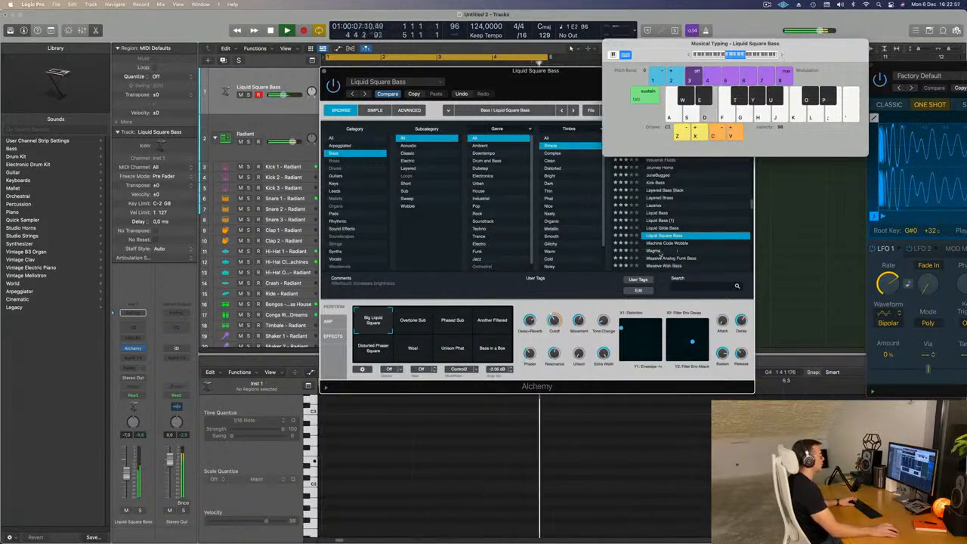
{"action": "left_click", "coordinate": [659, 251]}
{"action": "left_click", "coordinate": [655, 251]}
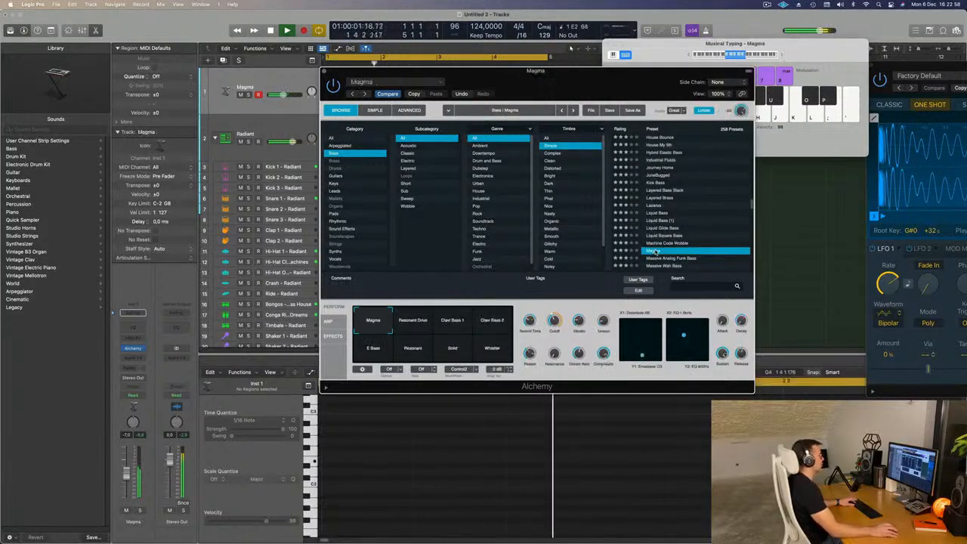
{"action": "scroll", "coordinate": [679, 244], "scroll_direction": "down", "scroll_amount": 3}
{"action": "left_click", "coordinate": [672, 237]}
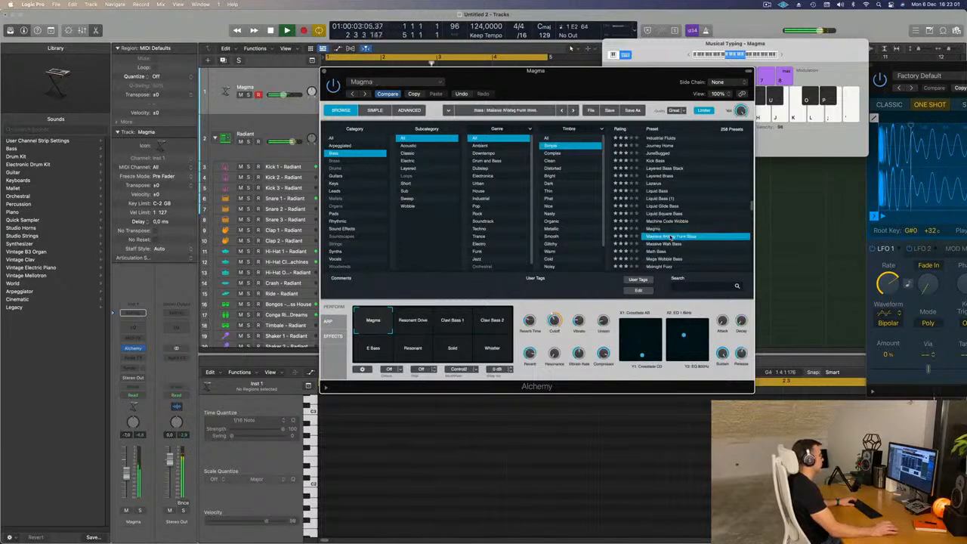
- Load the Math Bass preset and audition its Dry, Resonant 1, Rounded 1 and Wet variations
{"action": "scroll", "coordinate": [670, 237], "scroll_direction": "down", "scroll_amount": 3}
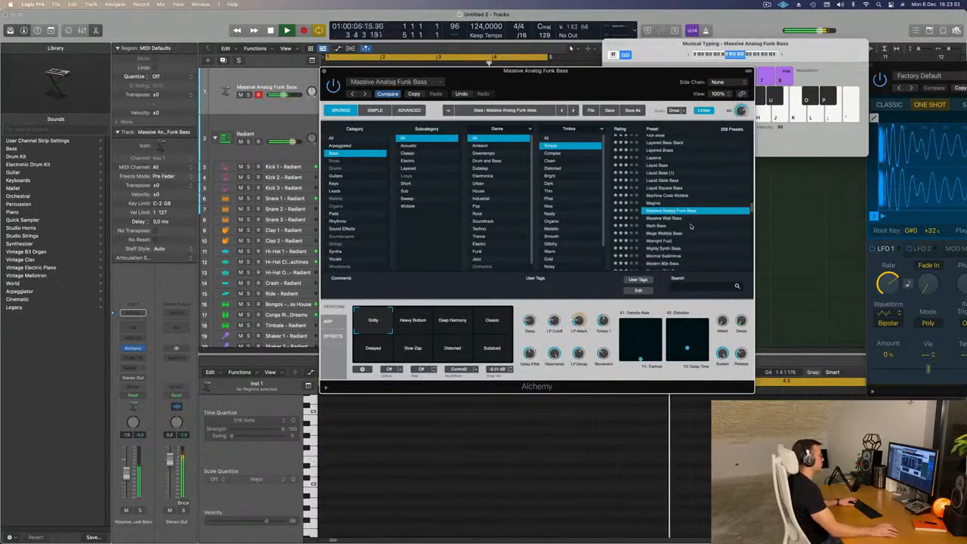
{"action": "left_click", "coordinate": [651, 226]}
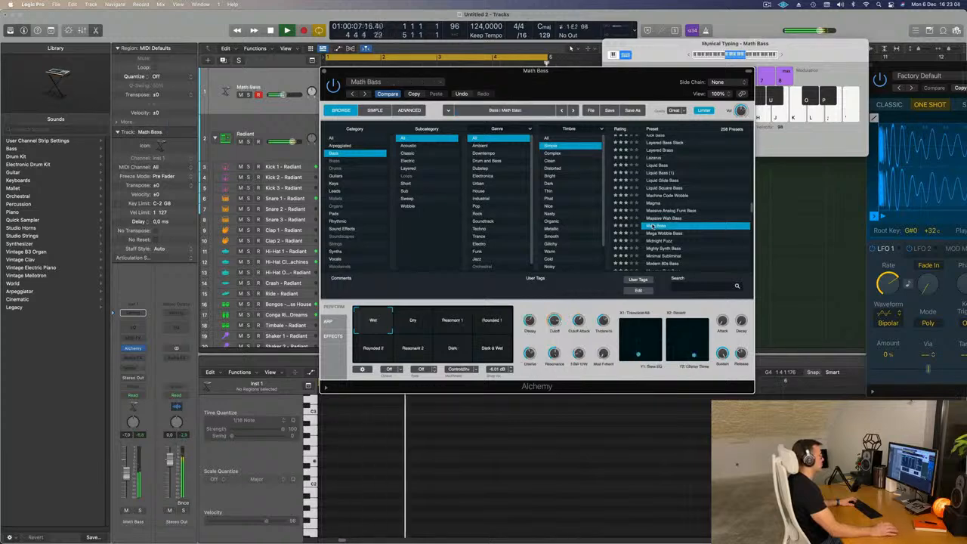
{"action": "left_click", "coordinate": [422, 325]}
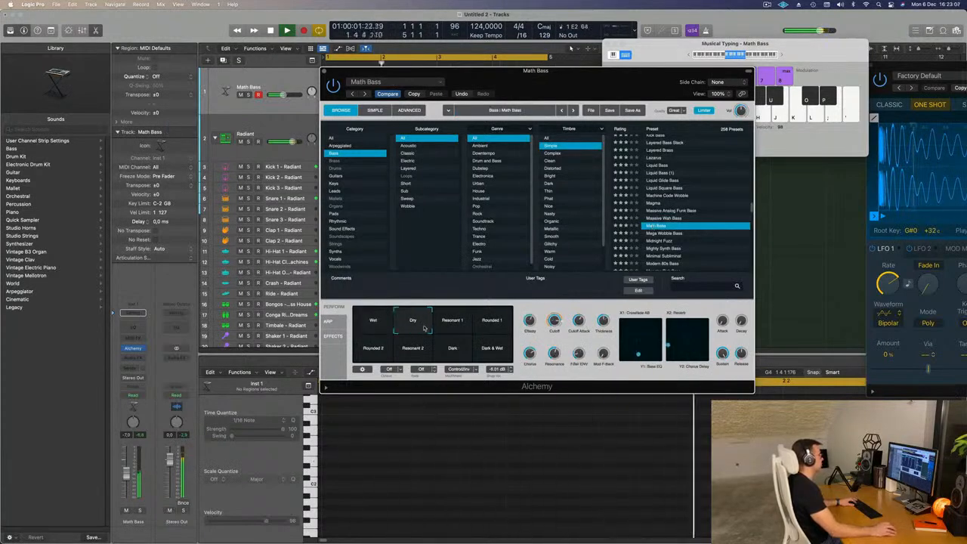
{"action": "left_click", "coordinate": [450, 325]}
{"action": "left_click", "coordinate": [491, 325]}
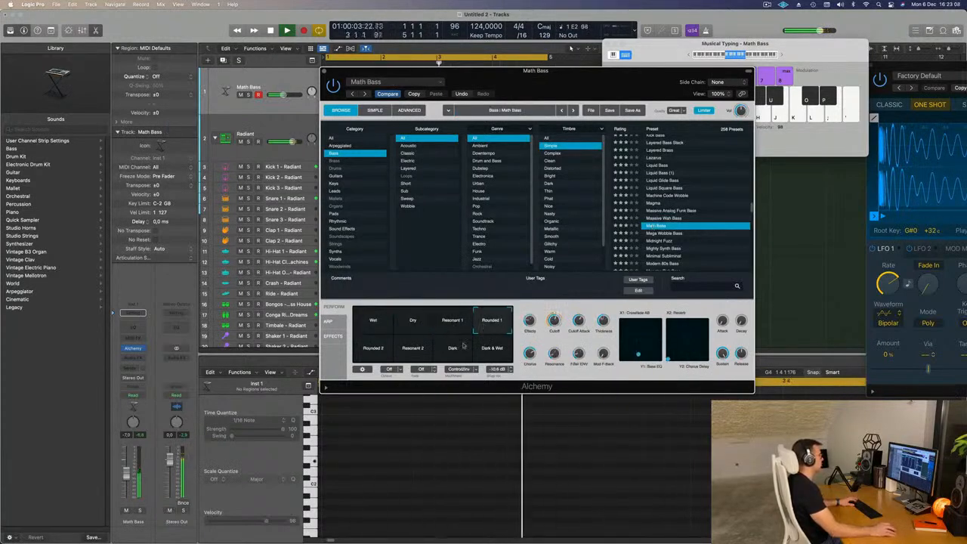
{"action": "left_click", "coordinate": [374, 319]}
- Audition the Mighty Synth Bass preset
{"action": "scroll", "coordinate": [667, 237], "scroll_direction": "down", "scroll_amount": 2}
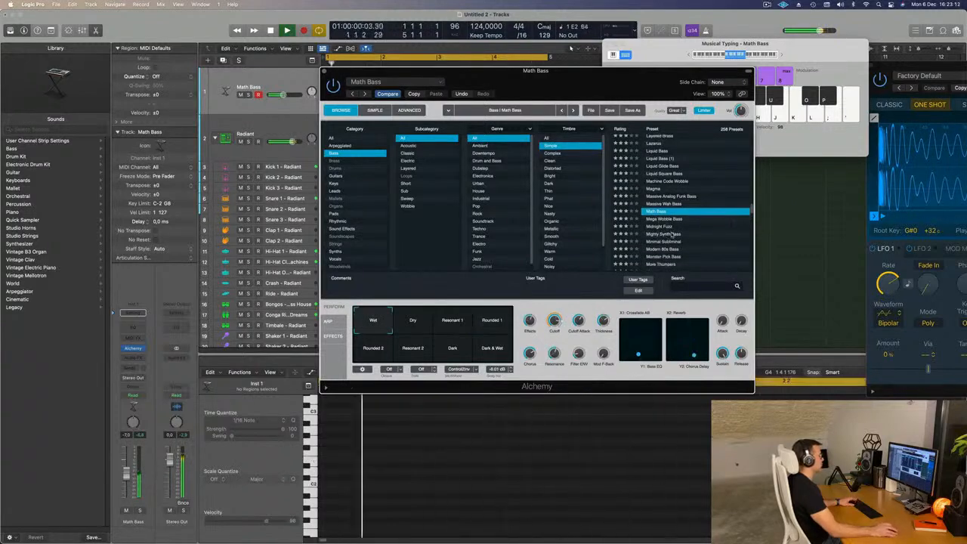
{"action": "left_click", "coordinate": [671, 234]}
{"action": "scroll", "coordinate": [693, 229], "scroll_direction": "down", "scroll_amount": 1}
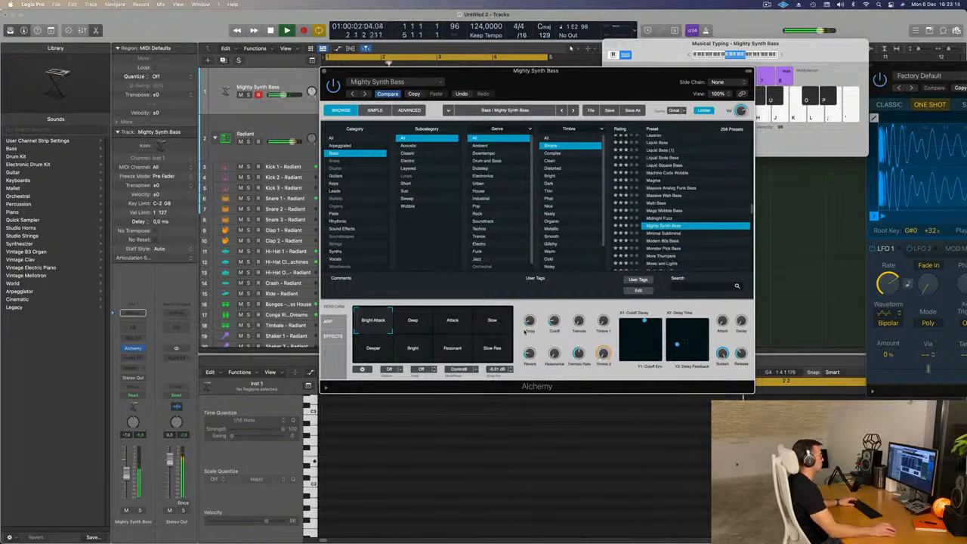
- Load Minimal Subliminal, audition its Steady, Thick and Rich Bass variations, and lower the Musical Typing keyboard to octave C1
{"action": "left_click", "coordinate": [666, 234]}
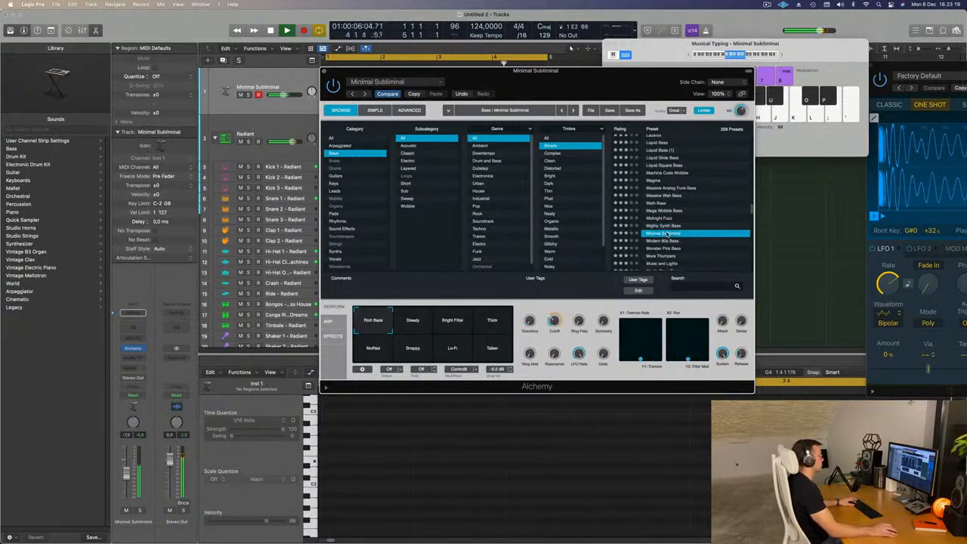
{"action": "left_click", "coordinate": [410, 323]}
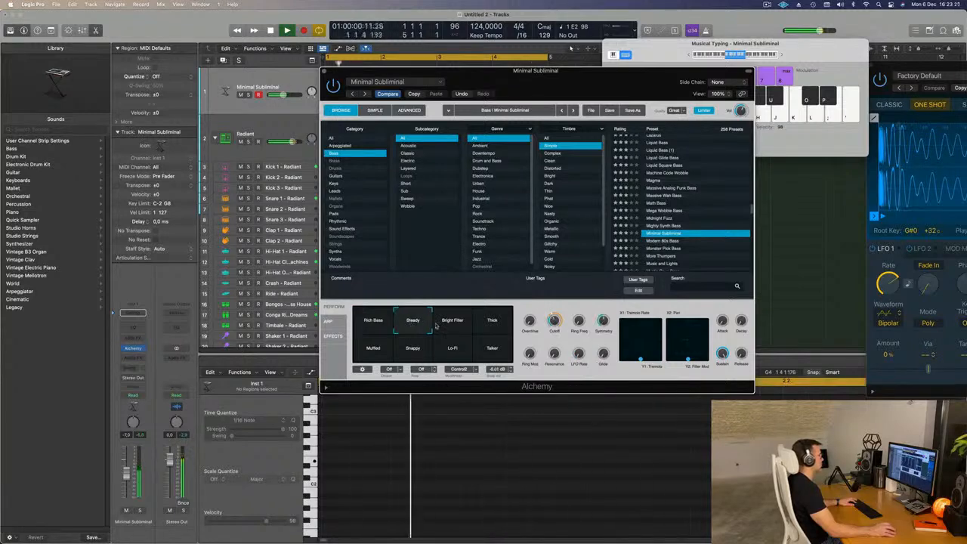
{"action": "left_click", "coordinate": [501, 323]}
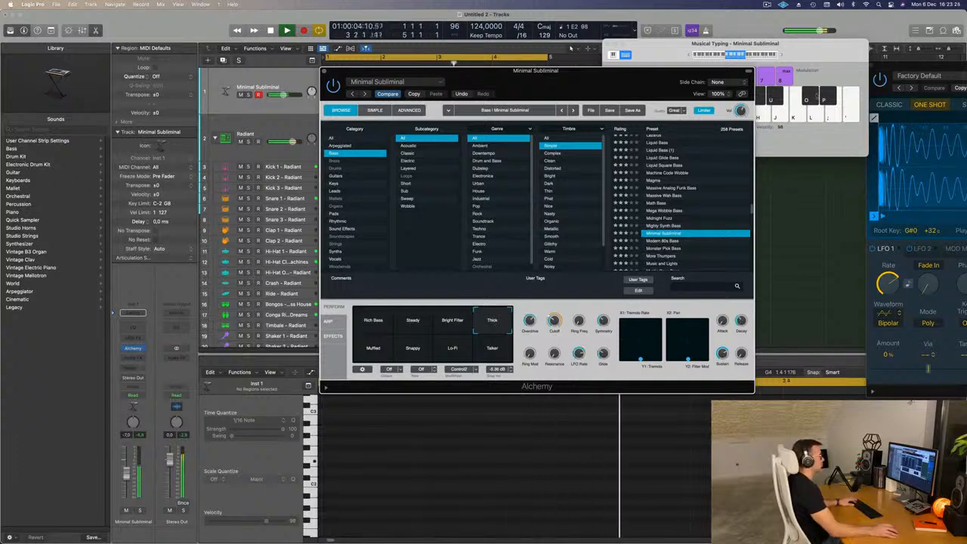
{"action": "left_click", "coordinate": [759, 51]}
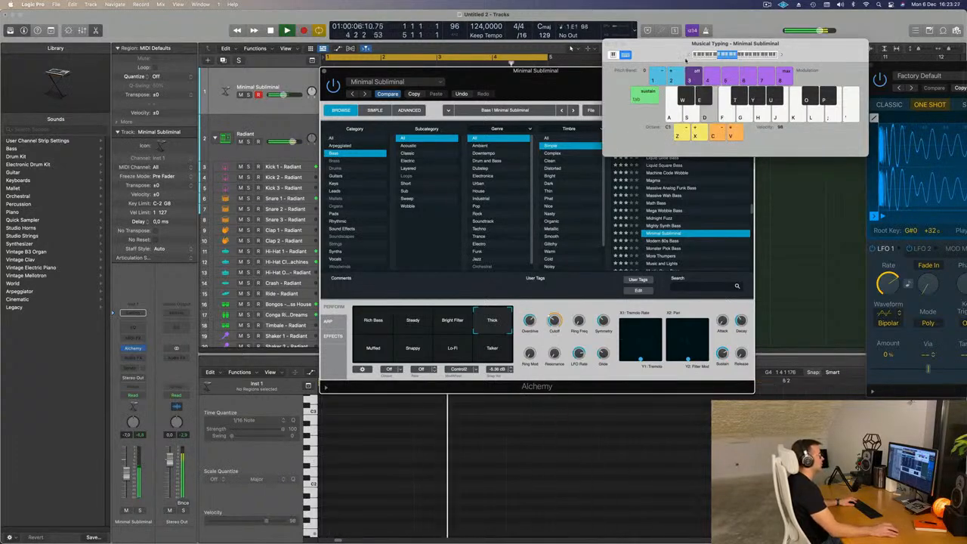
{"action": "left_click", "coordinate": [360, 320]}
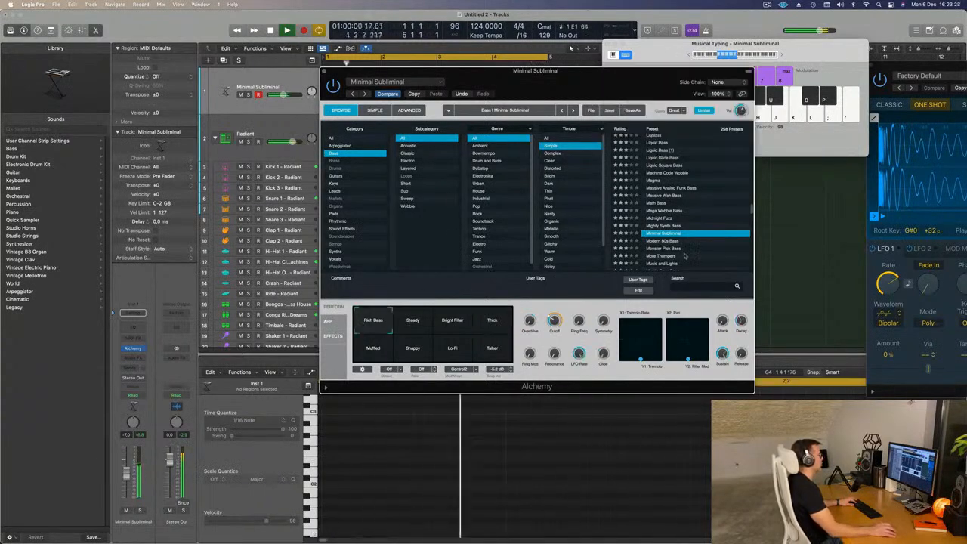
- Load the Modern 80s Bass preset, raise the Musical Typing keyboard to octave C2 and play a note
{"action": "scroll", "coordinate": [679, 249], "scroll_direction": "down", "scroll_amount": 1}
{"action": "left_click", "coordinate": [668, 226]}
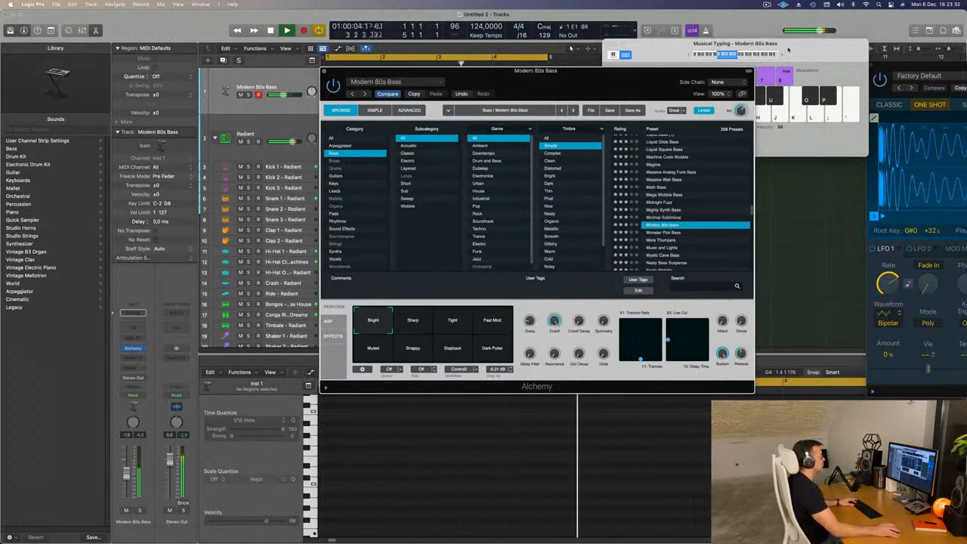
{"action": "left_click", "coordinate": [783, 55]}
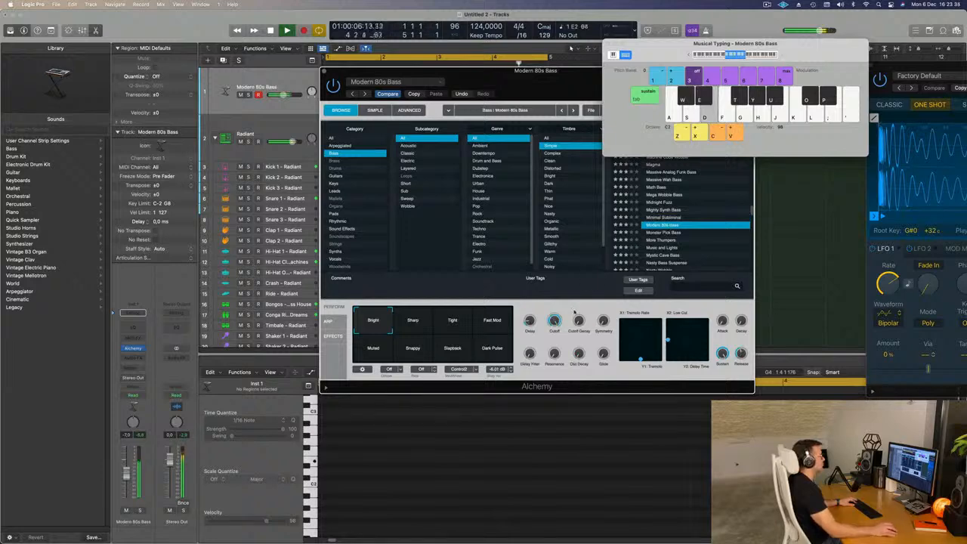
{"action": "key", "text": "d"}
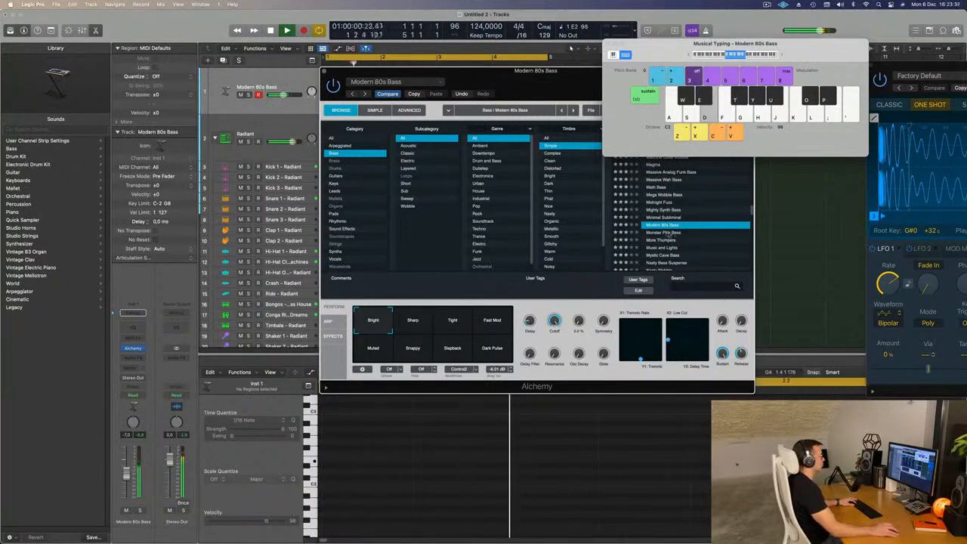
- Audition the Monster Pick Bass preset and More Thumpers with its Analog, Solid 2, Analog 2, Wide, Simple and Resonant variations
{"action": "left_click", "coordinate": [675, 234]}
{"action": "left_click", "coordinate": [665, 232]}
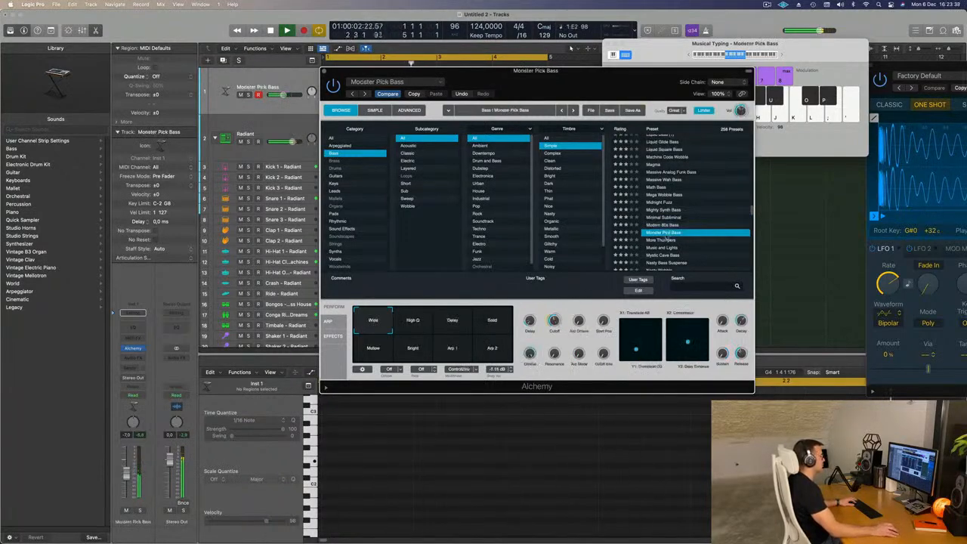
{"action": "left_click", "coordinate": [662, 240]}
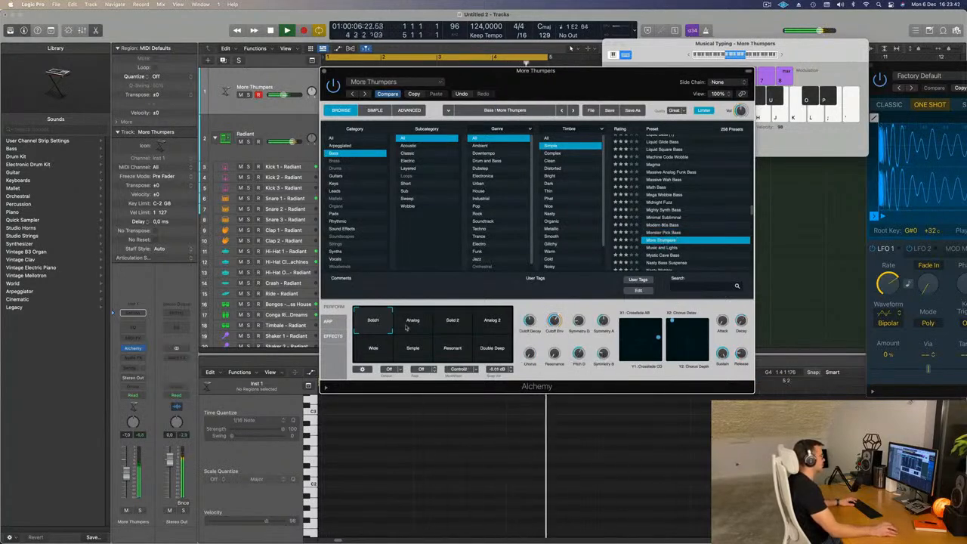
{"action": "left_click", "coordinate": [413, 321]}
{"action": "left_click", "coordinate": [450, 323]}
{"action": "left_click", "coordinate": [491, 321]}
{"action": "left_click", "coordinate": [372, 349]}
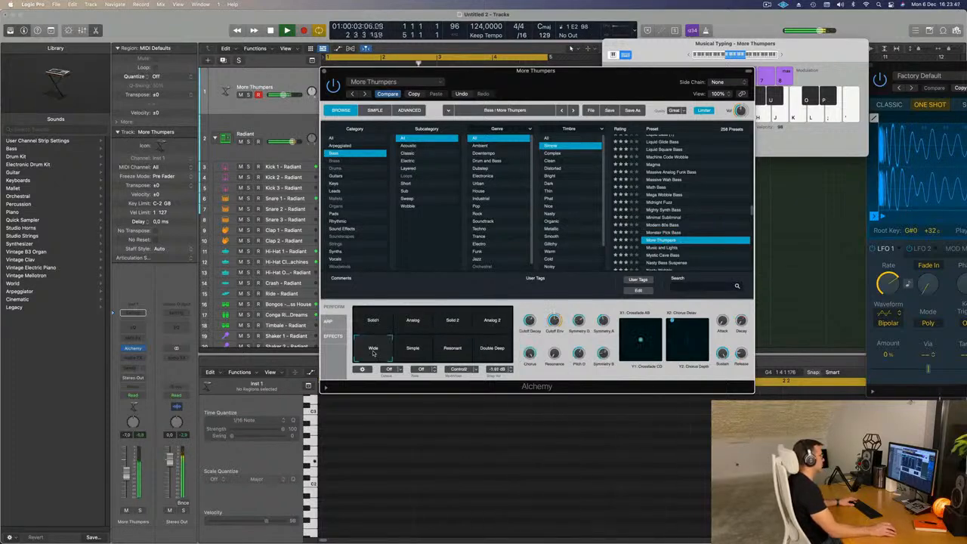
{"action": "left_click", "coordinate": [408, 349]}
{"action": "left_click", "coordinate": [450, 352]}
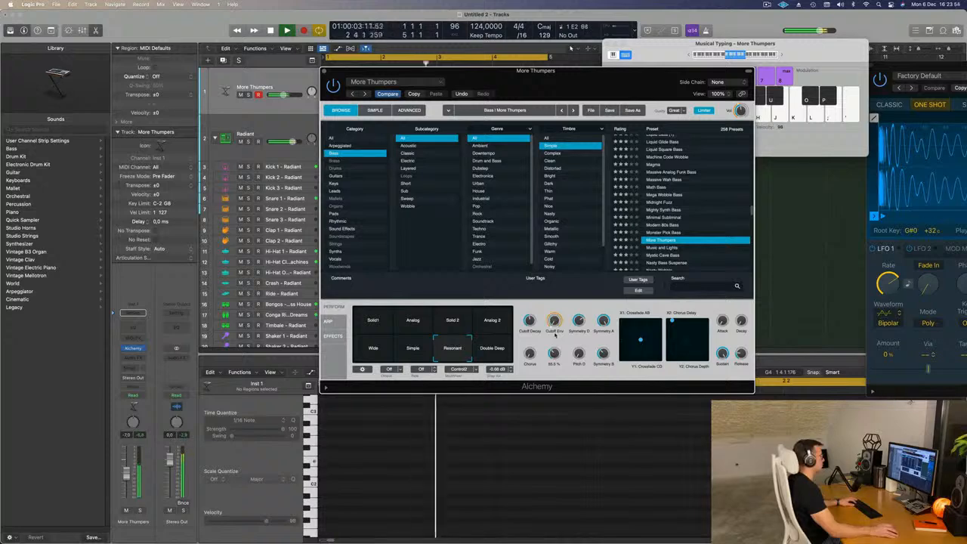
- Audition the Music and Lights, Mystic Cave Bass, Nasty Bass Suspense, Nasty Wobble, Noisy Slap, Nouveaux 80s Bass, On Spec and Open Wide presets
{"action": "left_click", "coordinate": [672, 248]}
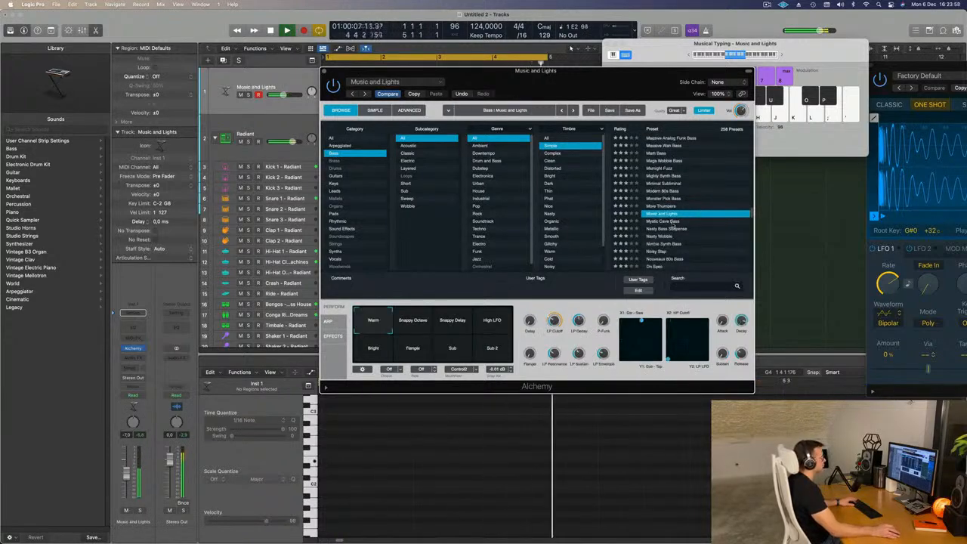
{"action": "left_click", "coordinate": [672, 222]}
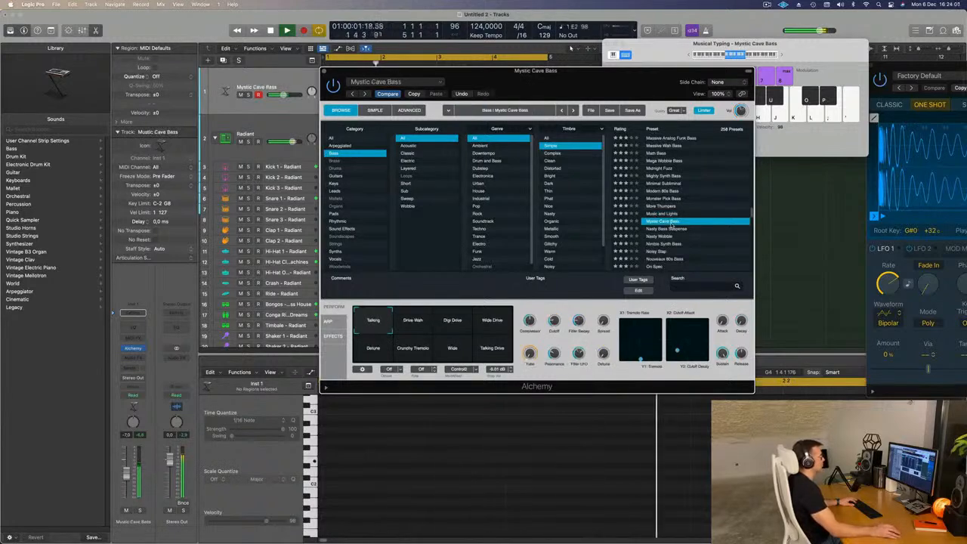
{"action": "left_click", "coordinate": [664, 229]}
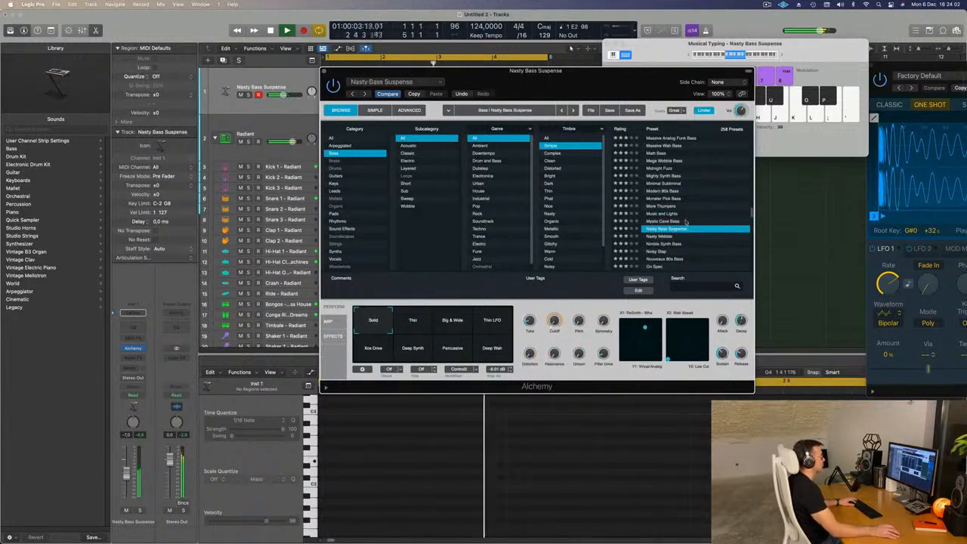
{"action": "left_click", "coordinate": [662, 213]}
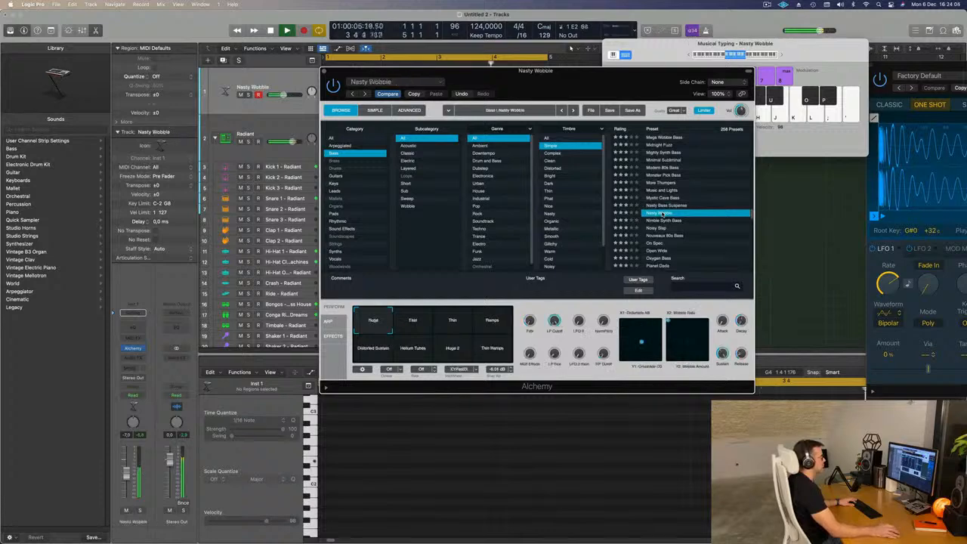
{"action": "left_click", "coordinate": [657, 204]}
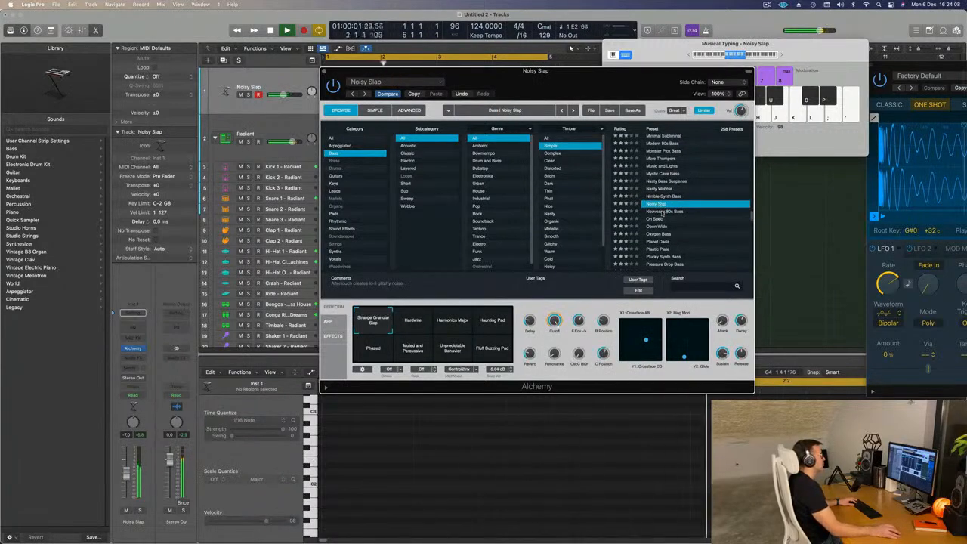
{"action": "left_click", "coordinate": [662, 212]}
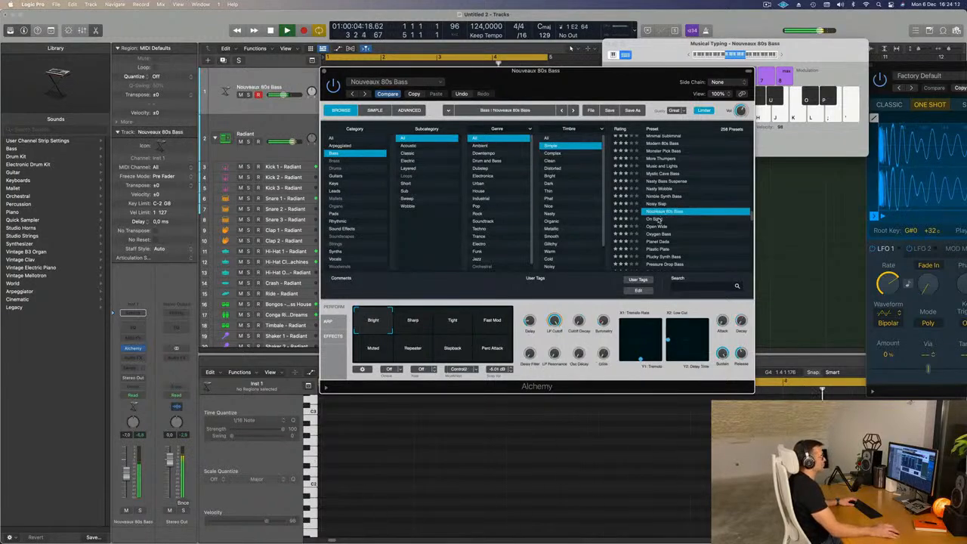
{"action": "left_click", "coordinate": [659, 219]}
{"action": "left_click", "coordinate": [657, 227]}
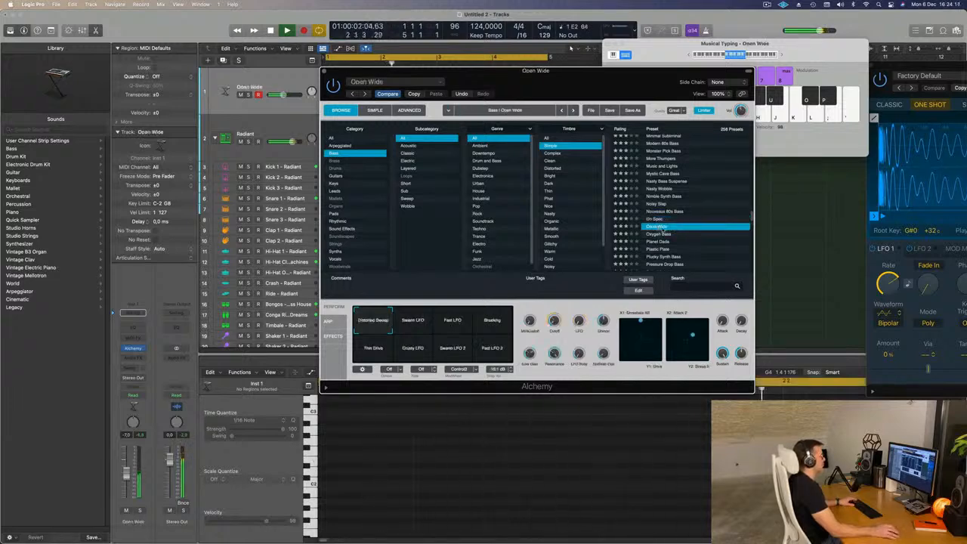
- Load the Plucky Synth Bass preset and move the Alchemy window clear of the bass track's lane
{"action": "scroll", "coordinate": [691, 229], "scroll_direction": "down", "scroll_amount": 3}
{"action": "left_click", "coordinate": [658, 219]}
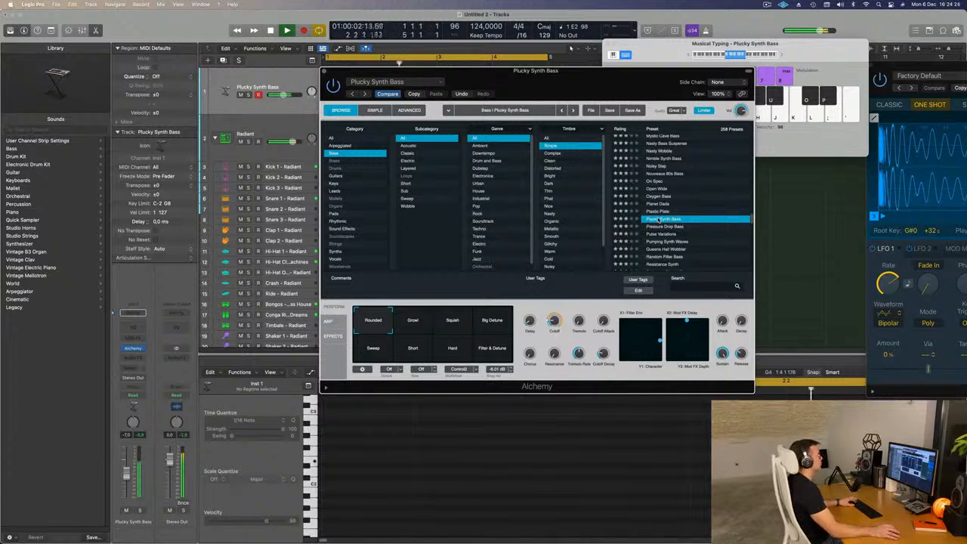
{"action": "left_click_drag", "start_coordinate": [579, 78], "coordinate": [664, 155]}
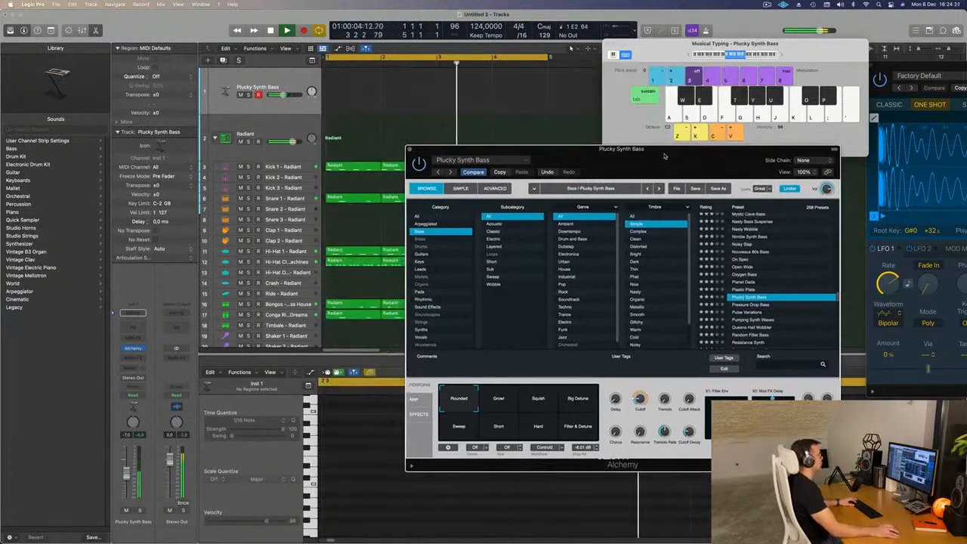
- Record a one-bar bass pattern of five repeated E2 notes on the Plucky Synth Bass track and stop recording
{"action": "key", "text": "r"}
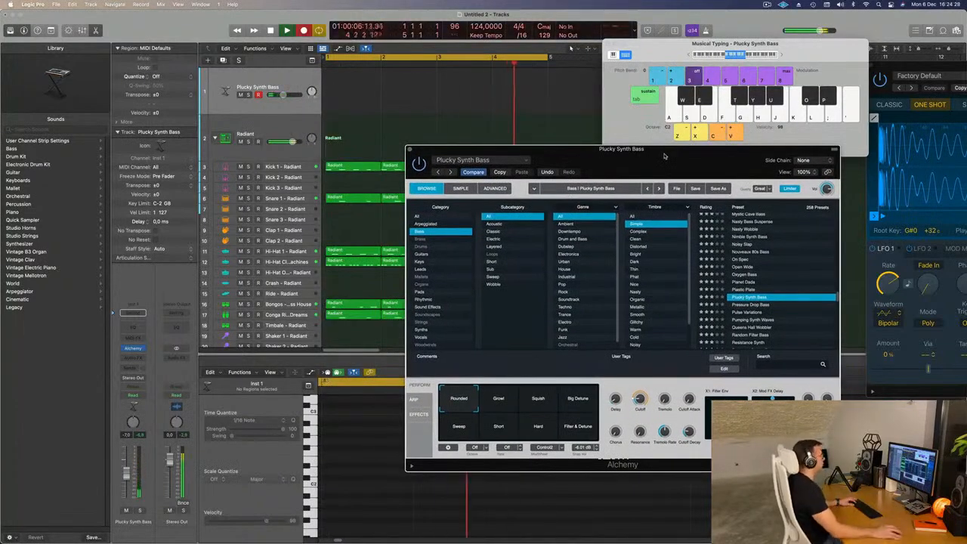
{"action": "key", "text": "d"}
{"action": "key", "text": "d"}
{"action": "key", "text": "d"}
{"action": "key", "text": "d"}
{"action": "key", "text": "d"}
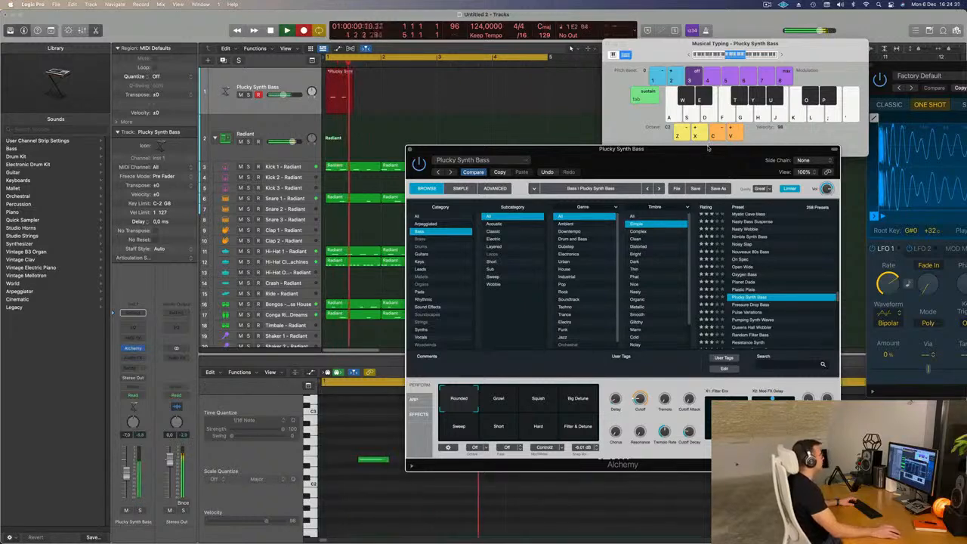
{"action": "key", "text": "space"}
- Move the Alchemy window aside, quantize all the recorded bass notes to 1/16 Note and play the loop back
{"action": "left_click_drag", "start_coordinate": [521, 149], "coordinate": [879, 61]}
{"action": "key", "text": "super+a"}
{"action": "key", "text": "q"}
{"action": "key", "text": "space"}
{"action": "key", "text": "super+Left"}
{"action": "key", "text": "super+Left"}
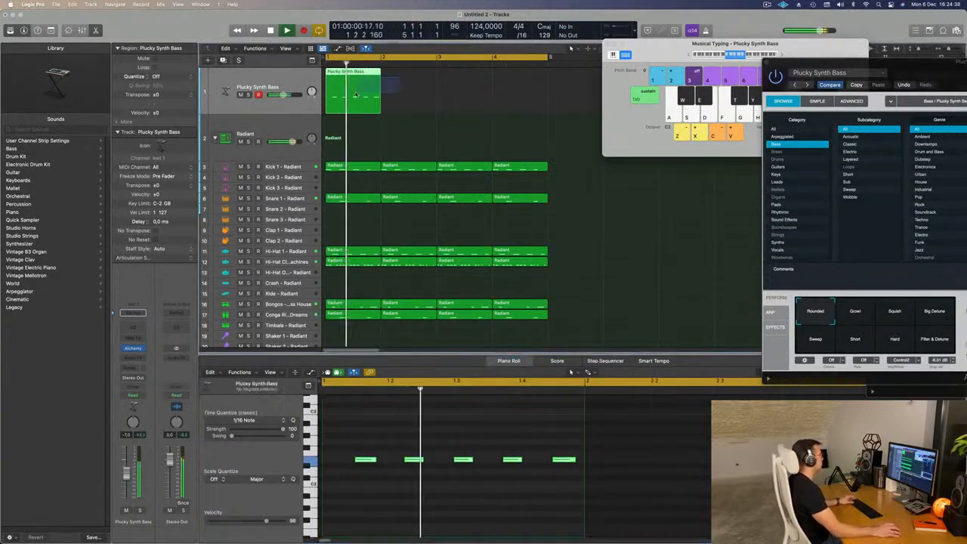
- Repeat the one-bar bass region three times to fill the four-bar loop
{"action": "key", "text": "super+r"}
{"action": "key", "text": "super+r"}
{"action": "key", "text": "super+r"}
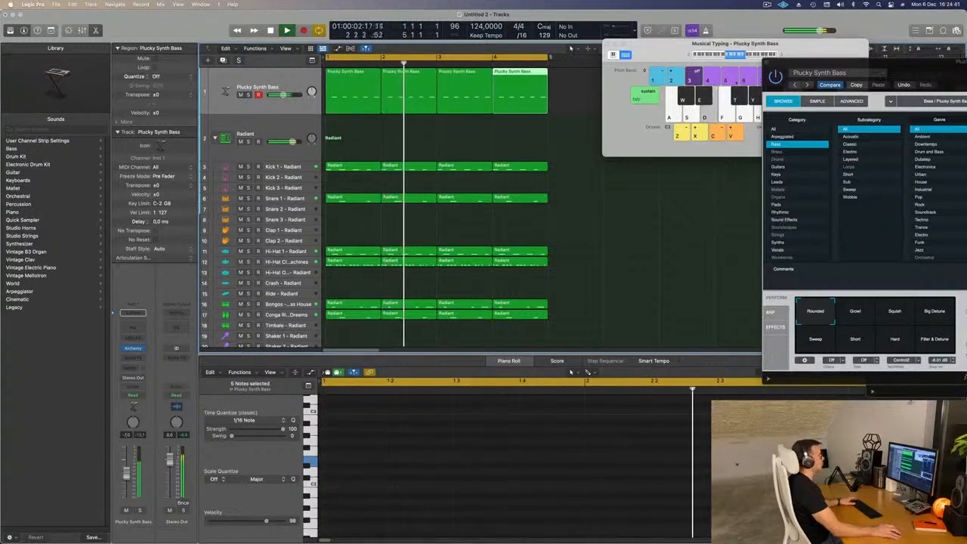
- Audition the Short variation of Plucky Synth Bass against the loop and load the Pressure Drop Bass preset
{"action": "left_click_drag", "start_coordinate": [900, 70], "coordinate": [497, 88]}
{"action": "left_click_drag", "start_coordinate": [445, 334], "coordinate": [411, 368]}
{"action": "scroll", "coordinate": [729, 223], "scroll_direction": "down", "scroll_amount": 1}
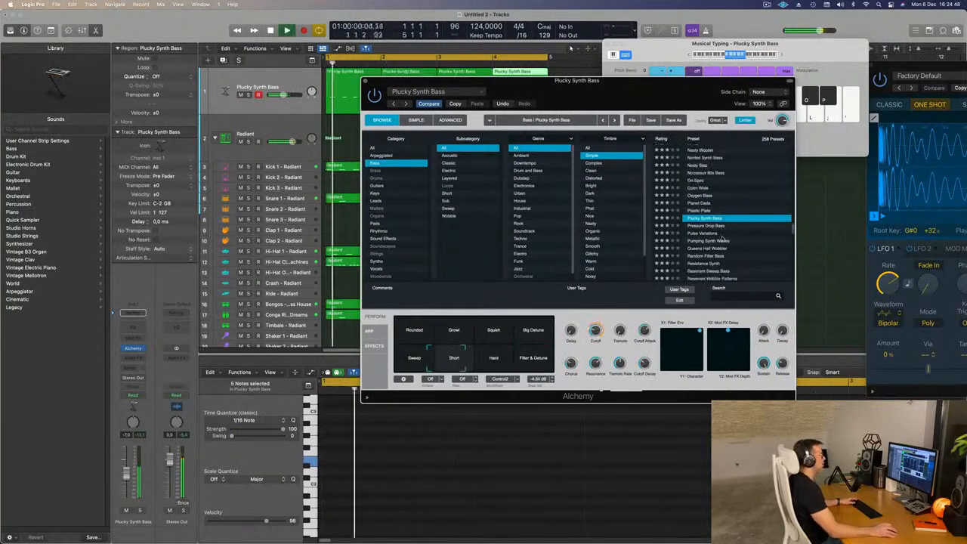
{"action": "left_click", "coordinate": [706, 219]}
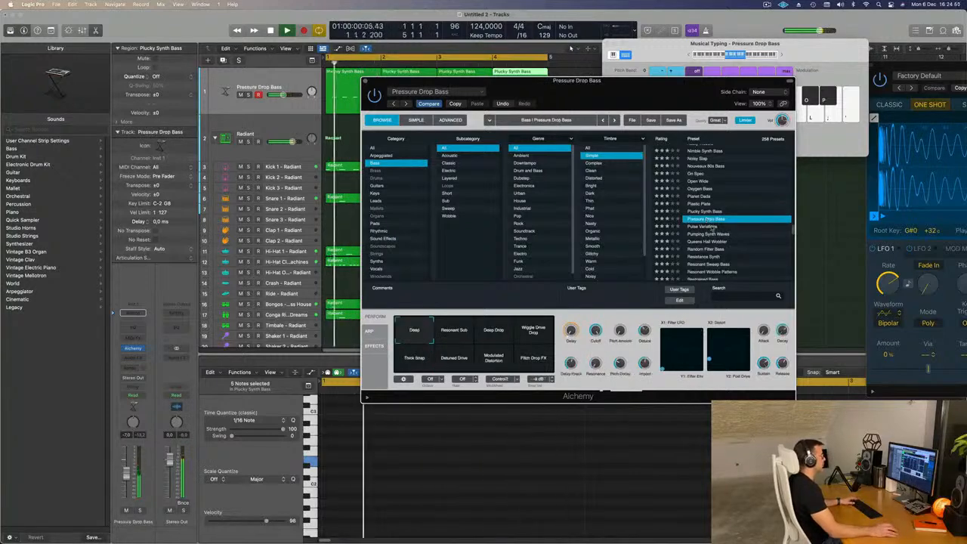
{"action": "left_click_drag", "start_coordinate": [608, 93], "coordinate": [639, 145]}
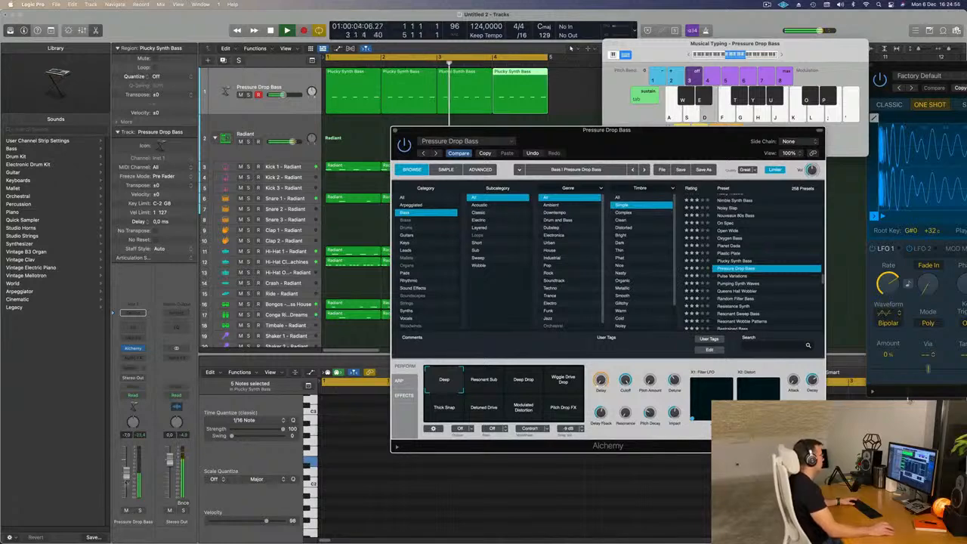
- Insert a stereo Compressor after Alchemy on the bass channel and set its side chain source to Inst 2
{"action": "left_click", "coordinate": [137, 355]}
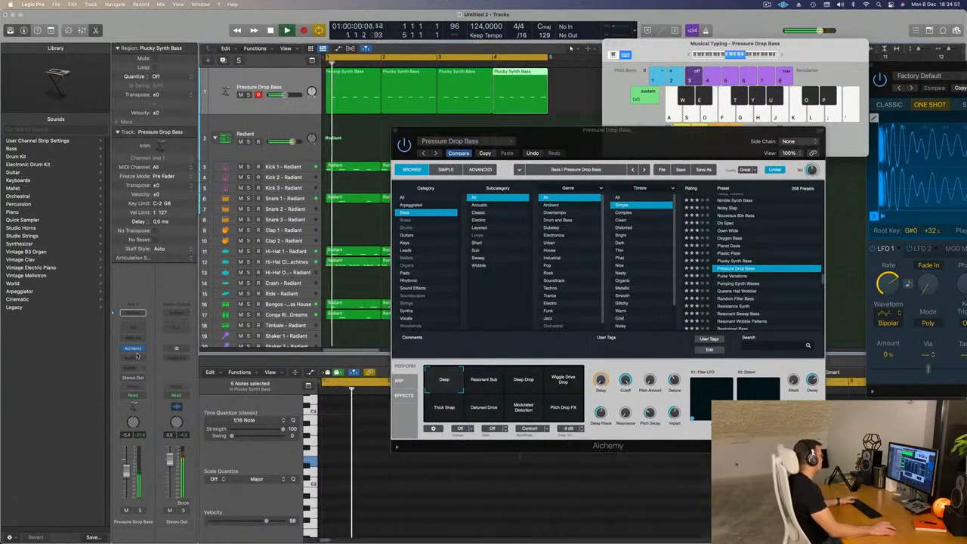
{"action": "left_click", "coordinate": [136, 357]}
{"action": "mouse_move", "coordinate": [155, 387]}
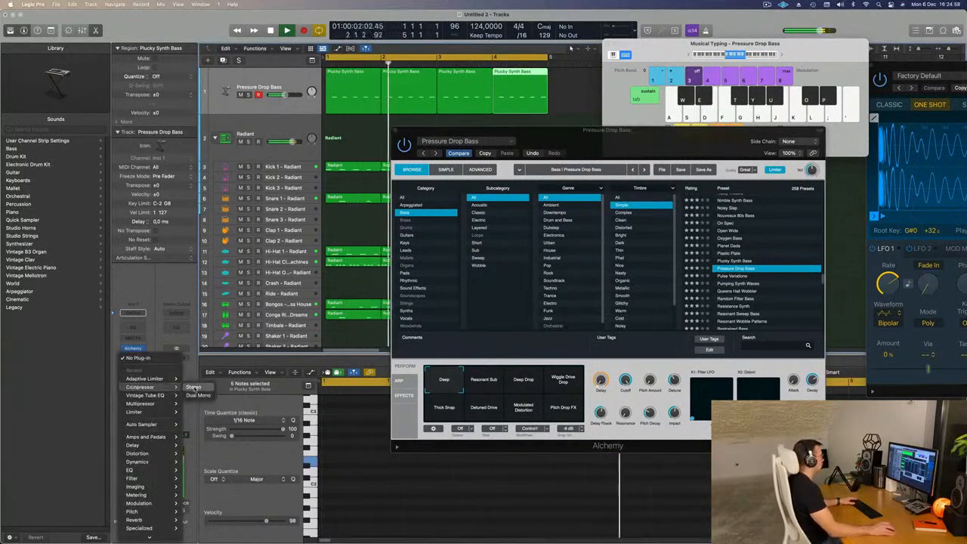
{"action": "left_click", "coordinate": [505, 119]}
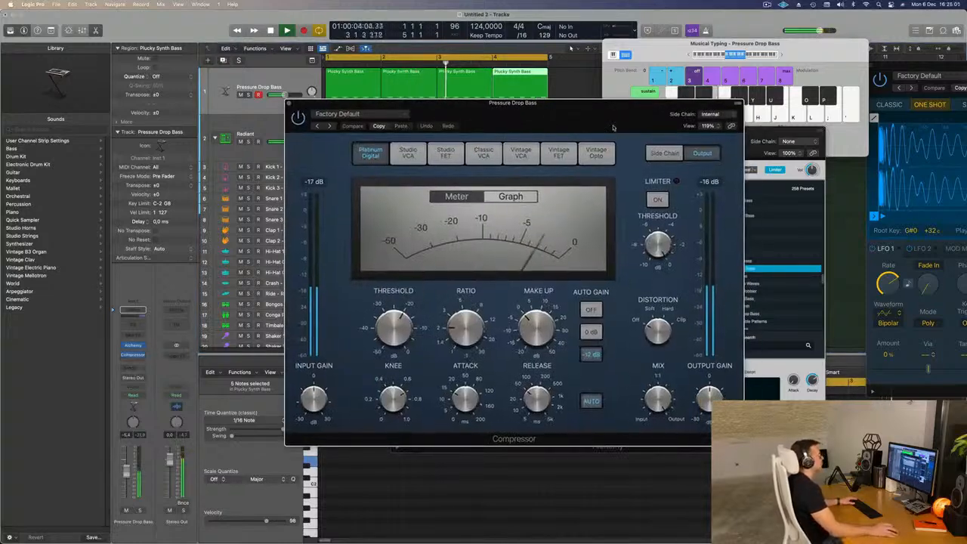
{"action": "left_click", "coordinate": [710, 115]}
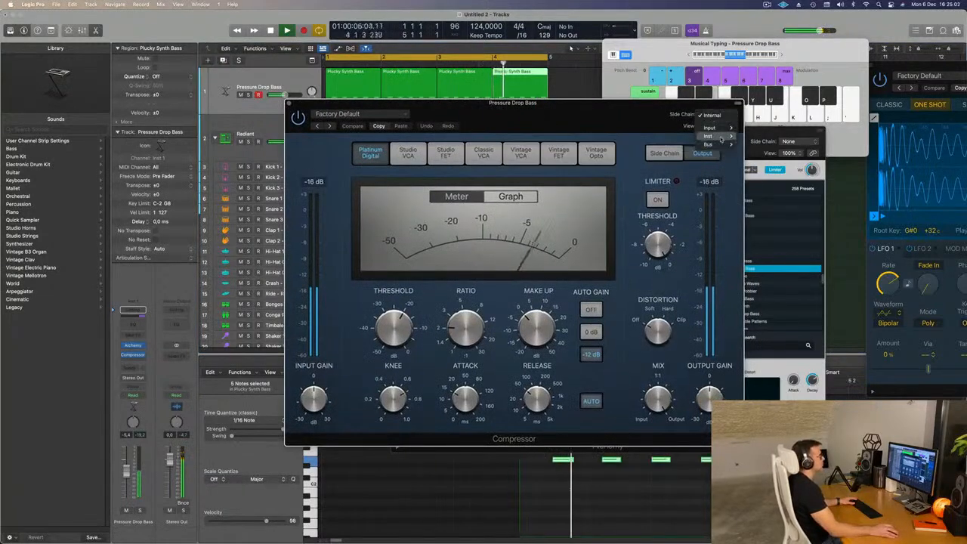
{"action": "mouse_move", "coordinate": [724, 137]}
{"action": "left_click", "coordinate": [767, 136]}
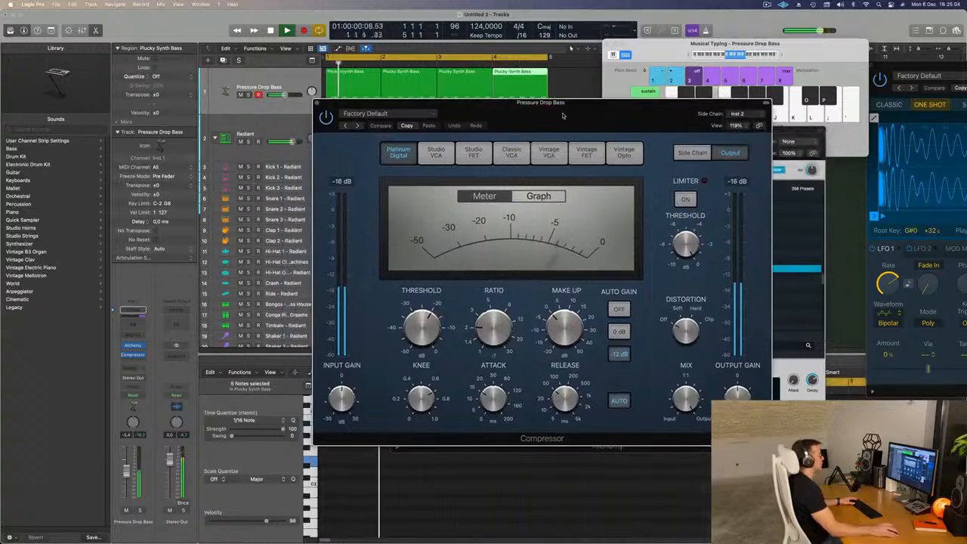
- Lower the Compressor's ratio, bypass the plug-in and close its window
{"action": "left_click", "coordinate": [619, 401]}
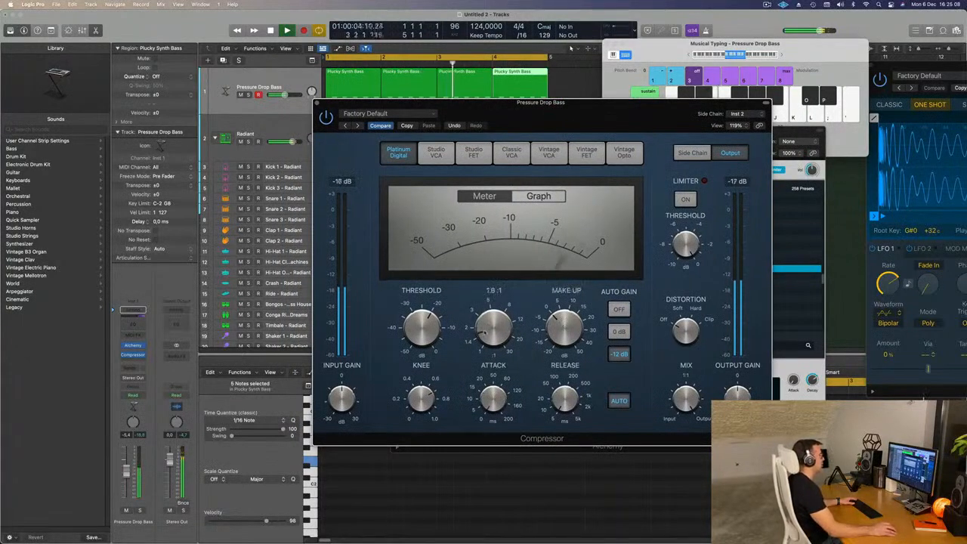
{"action": "left_click_drag", "start_coordinate": [482, 332], "coordinate": [488, 329]}
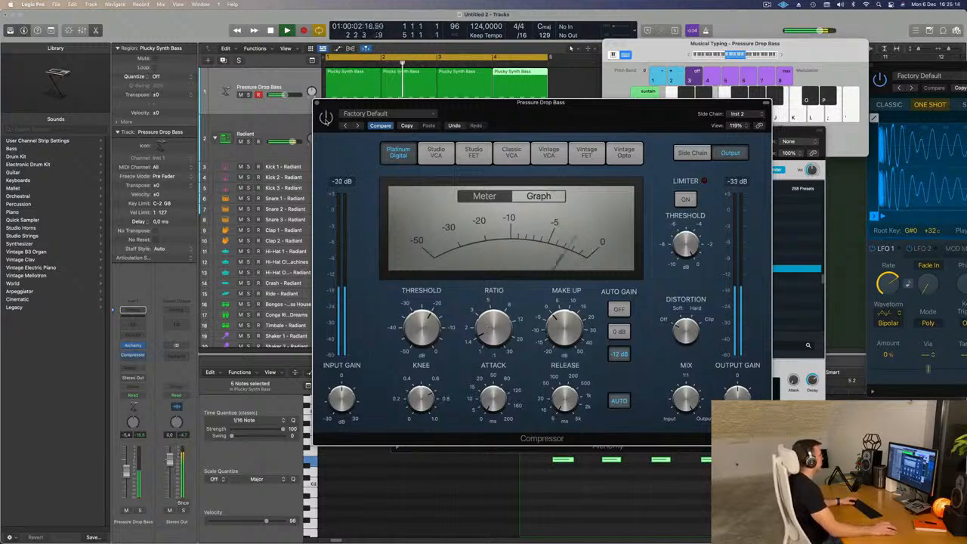
{"action": "left_click", "coordinate": [316, 103]}
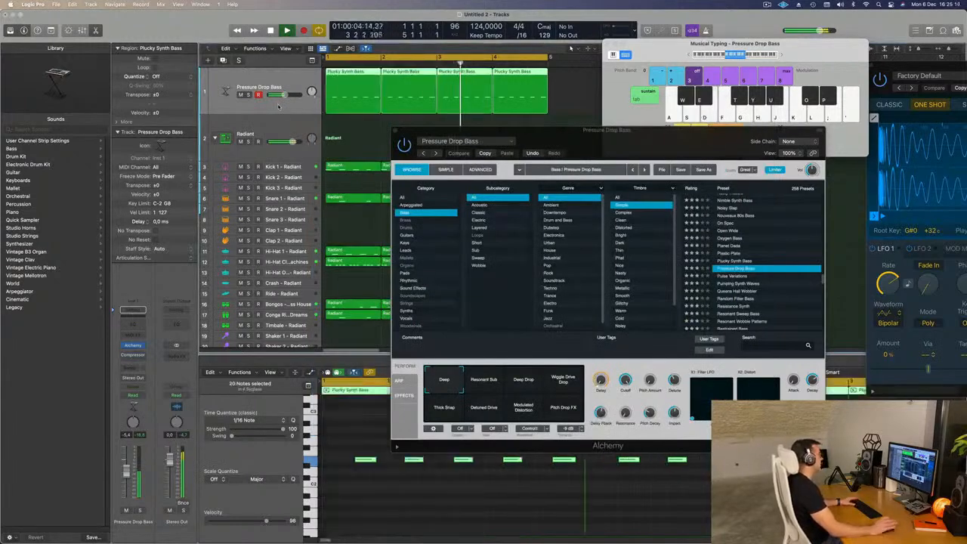
- Reopen Alchemy on the bass channel and audition Pressure Drop Bass's Resonant Sub, Deep Drop, Wiggle Drive Drop and Pitch Drop FX variations
{"action": "left_click_drag", "start_coordinate": [607, 122], "coordinate": [672, 119]}
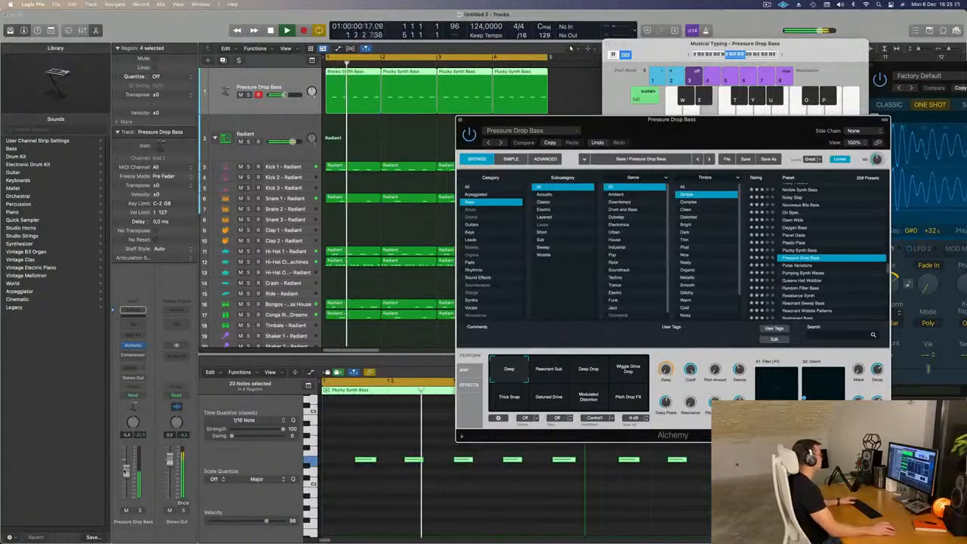
{"action": "left_click", "coordinate": [142, 338]}
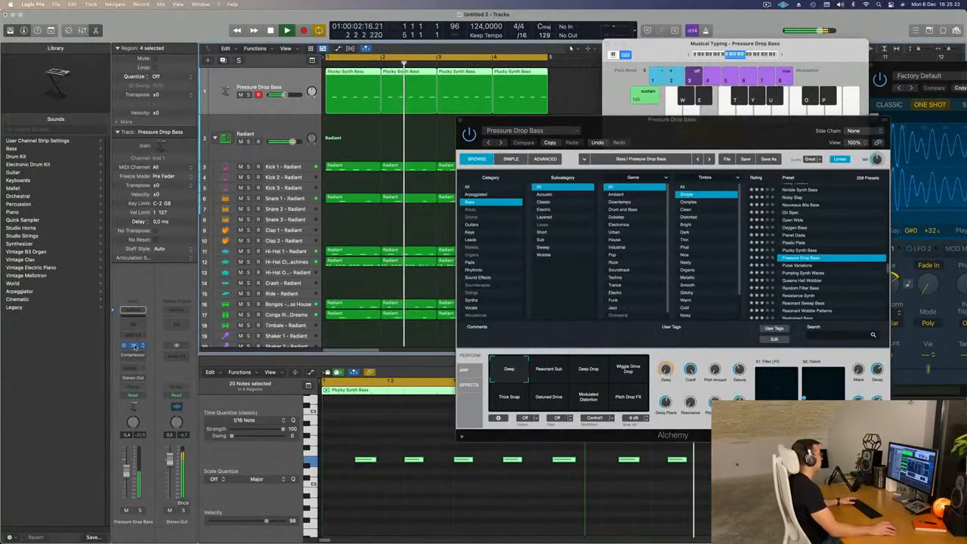
{"action": "left_click", "coordinate": [133, 345]}
{"action": "left_click", "coordinate": [133, 345]}
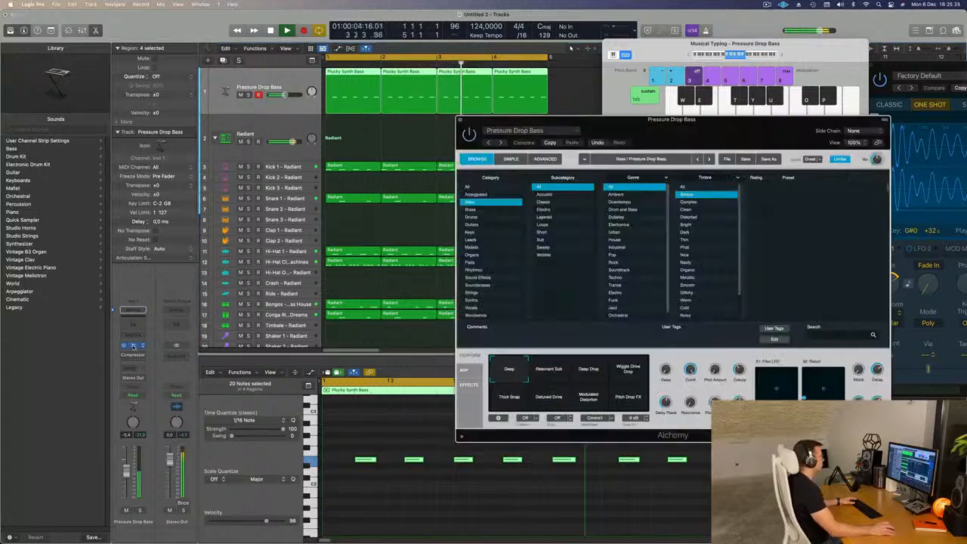
{"action": "left_click_drag", "start_coordinate": [635, 132], "coordinate": [518, 122]}
{"action": "key", "text": "space"}
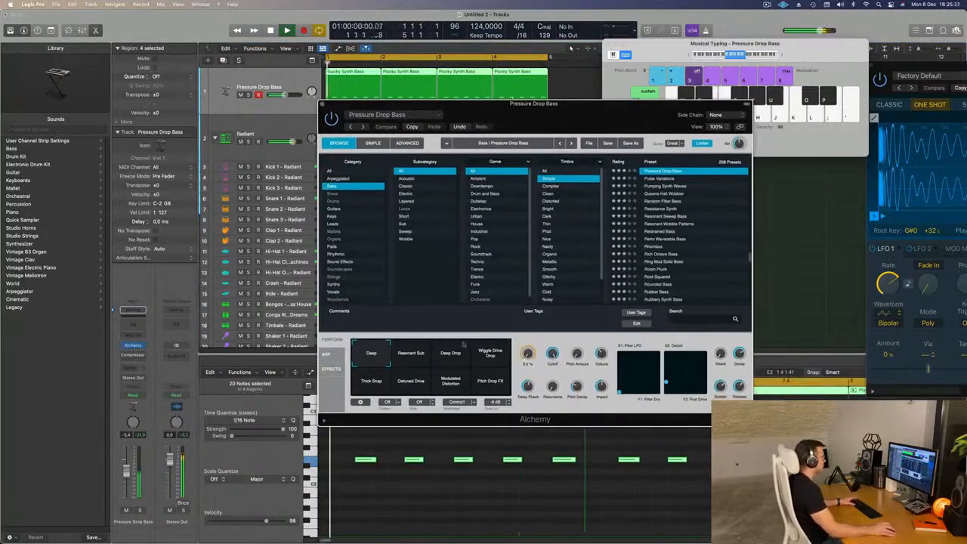
{"action": "left_click", "coordinate": [412, 354]}
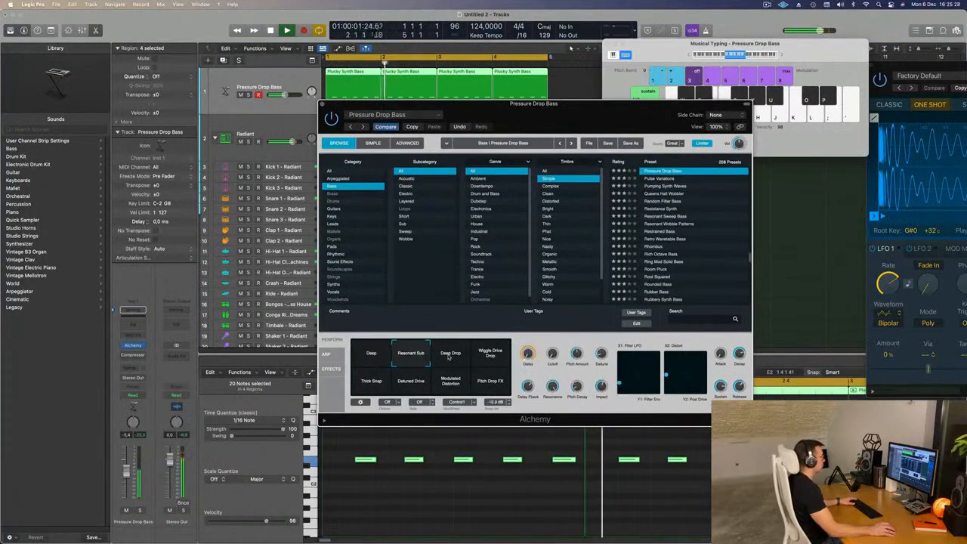
{"action": "left_click", "coordinate": [449, 355]}
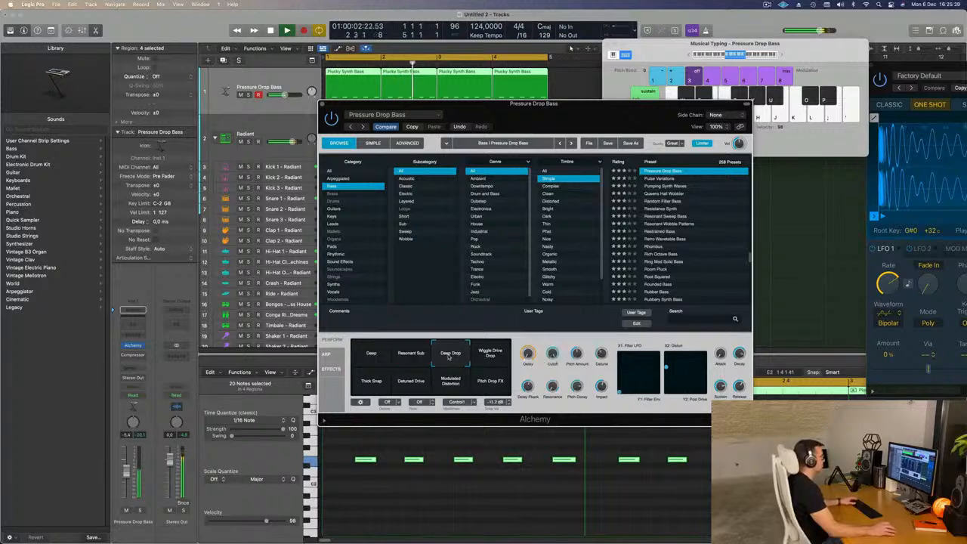
{"action": "left_click", "coordinate": [492, 362]}
{"action": "left_click", "coordinate": [493, 382]}
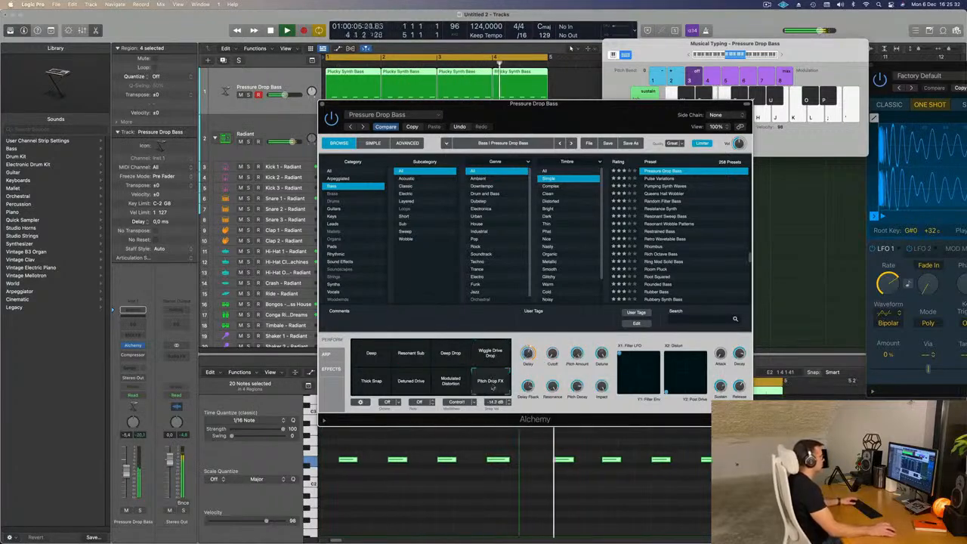
- Compare Pressure Drop Bass's Modulated Distortion, Thick Snap, Deep and Resonant Sub variations against the loop and choose Deep Drop
{"action": "left_click", "coordinate": [446, 386]}
{"action": "left_click", "coordinate": [378, 382]}
{"action": "left_click", "coordinate": [453, 355]}
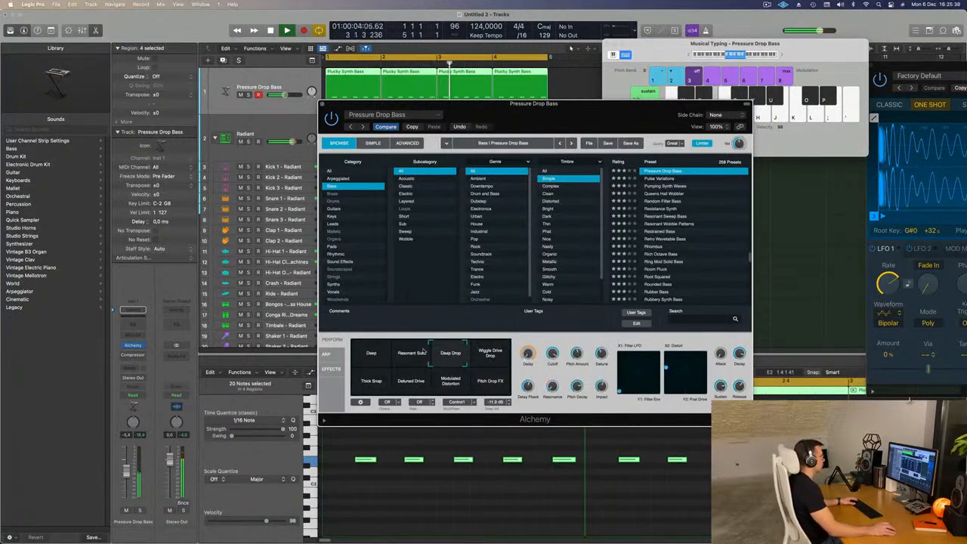
{"action": "left_click", "coordinate": [370, 353]}
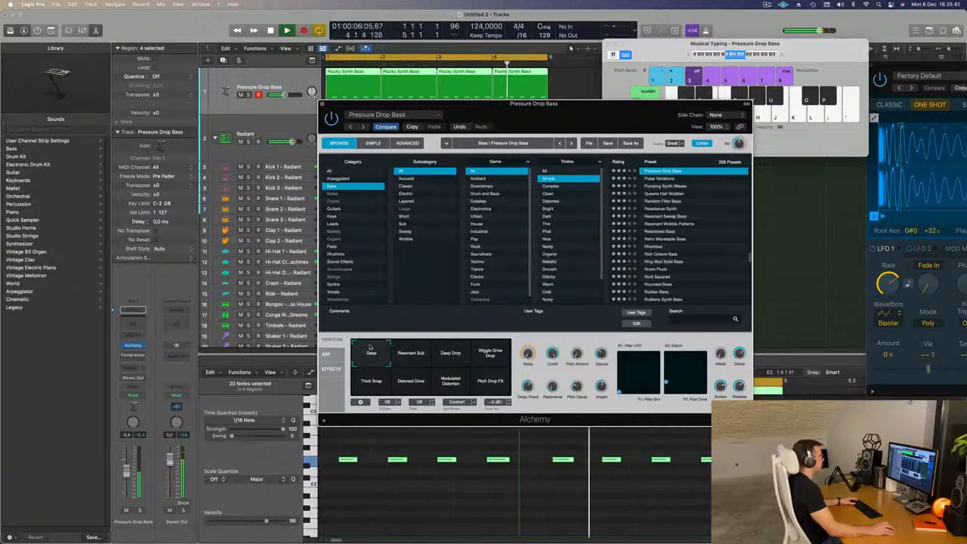
{"action": "left_click", "coordinate": [415, 349]}
{"action": "left_click", "coordinate": [450, 351]}
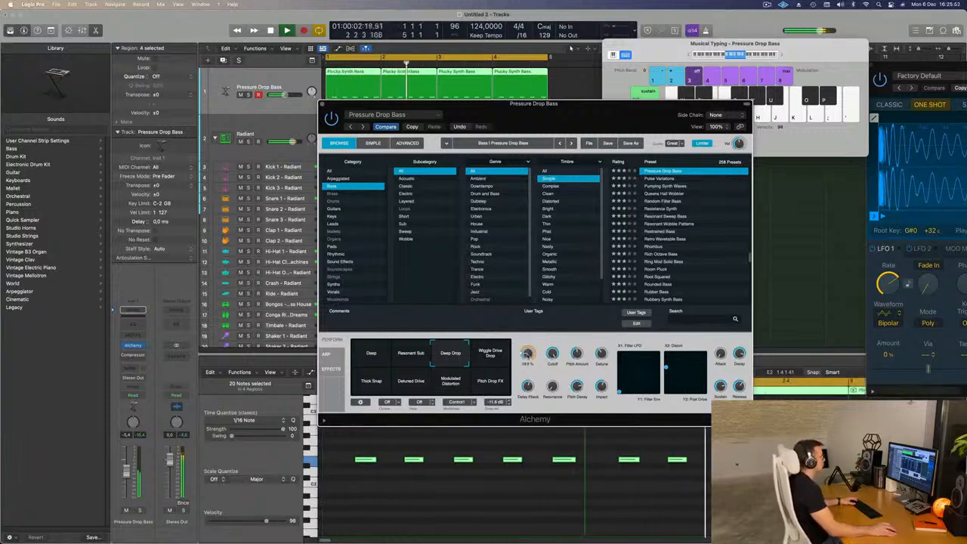
- Hide the open plug-in windows and duplicate the Pressure Drop Bass track with its instrument and effect settings
{"action": "left_click_drag", "start_coordinate": [592, 120], "coordinate": [649, 111]}
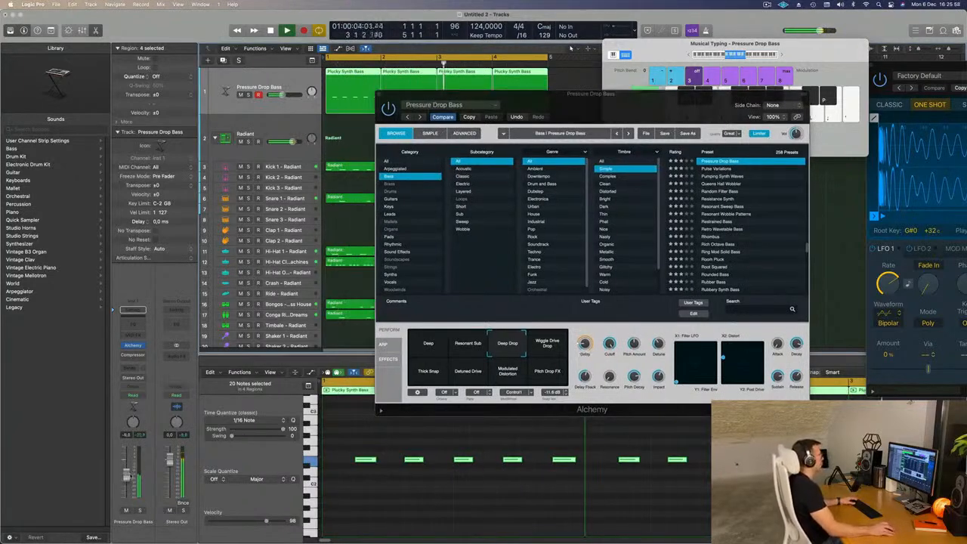
{"action": "left_click_drag", "start_coordinate": [427, 99], "coordinate": [404, 154]}
{"action": "key", "text": "v"}
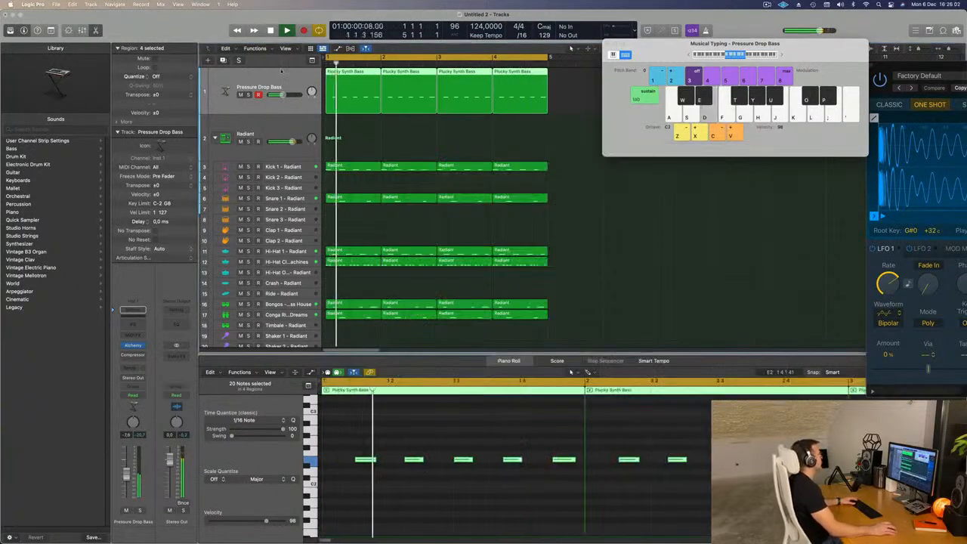
{"action": "left_click", "coordinate": [223, 62]}
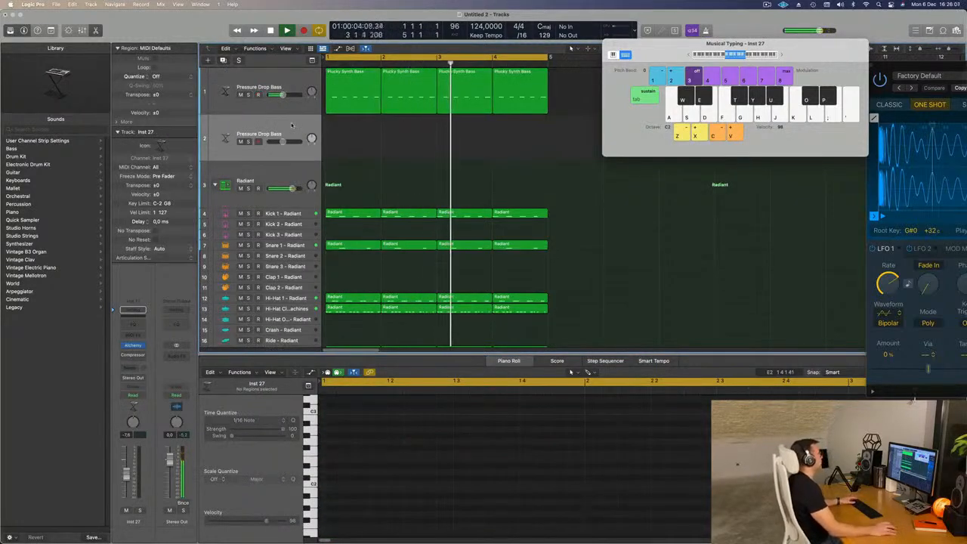
{"action": "left_click", "coordinate": [361, 98]}
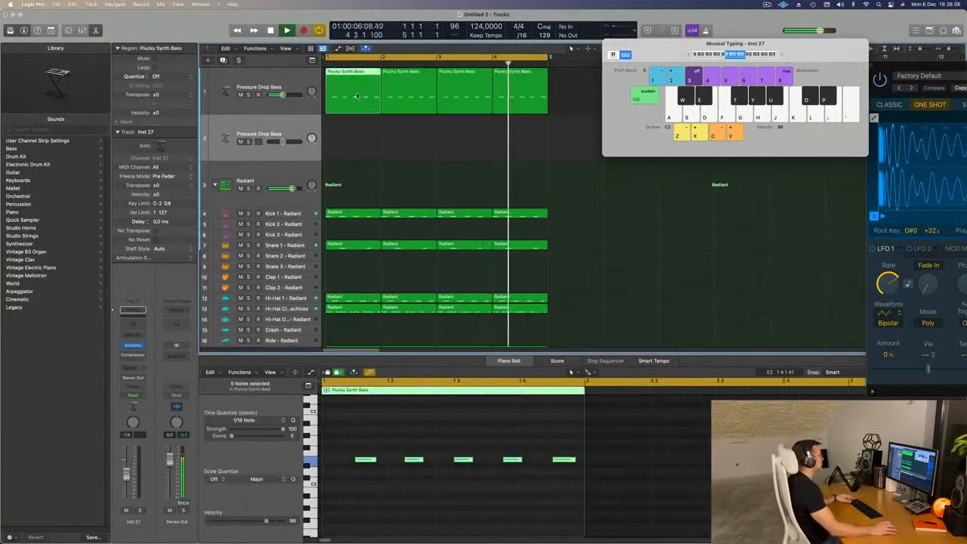
{"action": "left_click_drag", "start_coordinate": [362, 99], "coordinate": [345, 157]}
{"action": "key", "text": "space"}
{"action": "left_click_drag", "start_coordinate": [351, 119], "coordinate": [354, 90]}
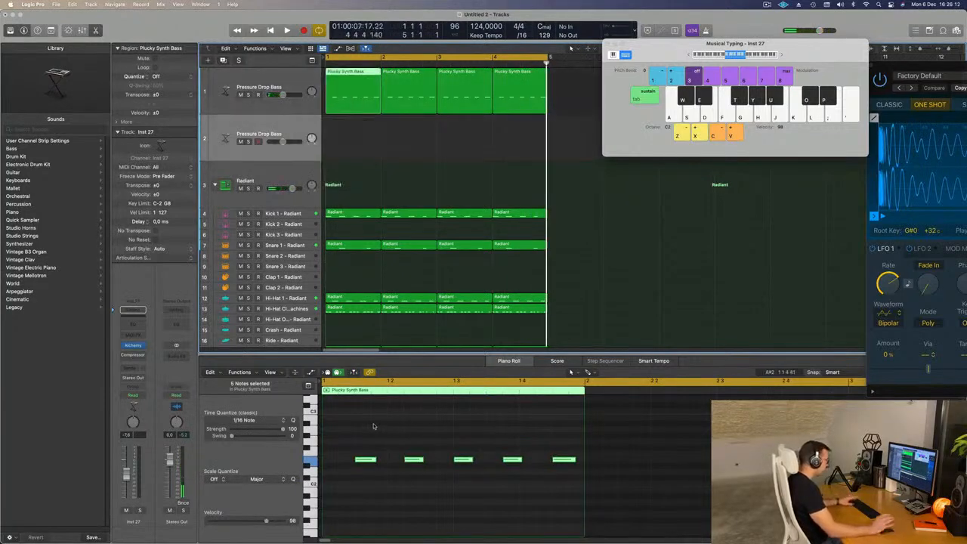
- Delete the first, third and fifth notes from the bar 1 bass region and restart the loop
{"action": "key", "text": "space"}
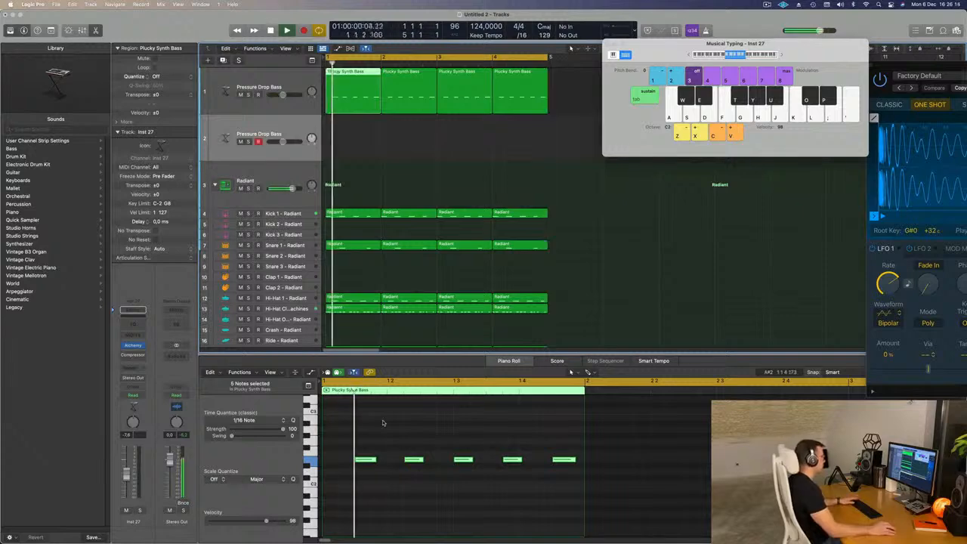
{"action": "left_click", "coordinate": [364, 458]}
{"action": "key", "text": "Delete"}
{"action": "left_click", "coordinate": [462, 458]}
{"action": "key", "text": "Delete"}
{"action": "left_click", "coordinate": [564, 459]}
{"action": "key", "text": "Delete"}
{"action": "key", "text": "Return"}
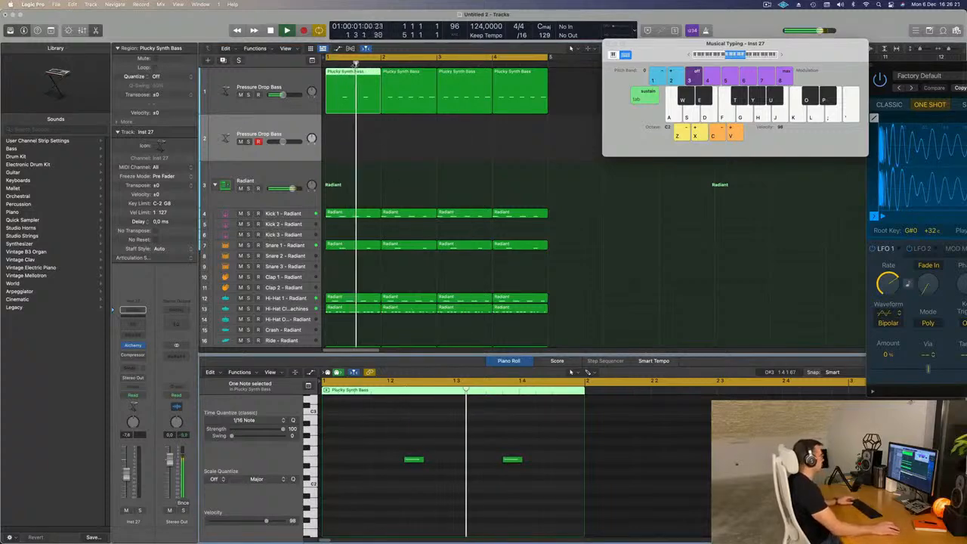
- Move the thinned bar 1 region to the duplicate bass track and refill the original track's bar 1 with a copy of the bar 2 region
{"action": "left_click_drag", "start_coordinate": [351, 82], "coordinate": [353, 128]}
{"action": "key", "text": "space"}
{"action": "left_click", "coordinate": [408, 83]}
{"action": "left_click_drag", "start_coordinate": [408, 83], "coordinate": [352, 85]}
{"action": "left_click", "coordinate": [283, 127]}
{"action": "key", "text": "Return"}
{"action": "key", "text": "space"}
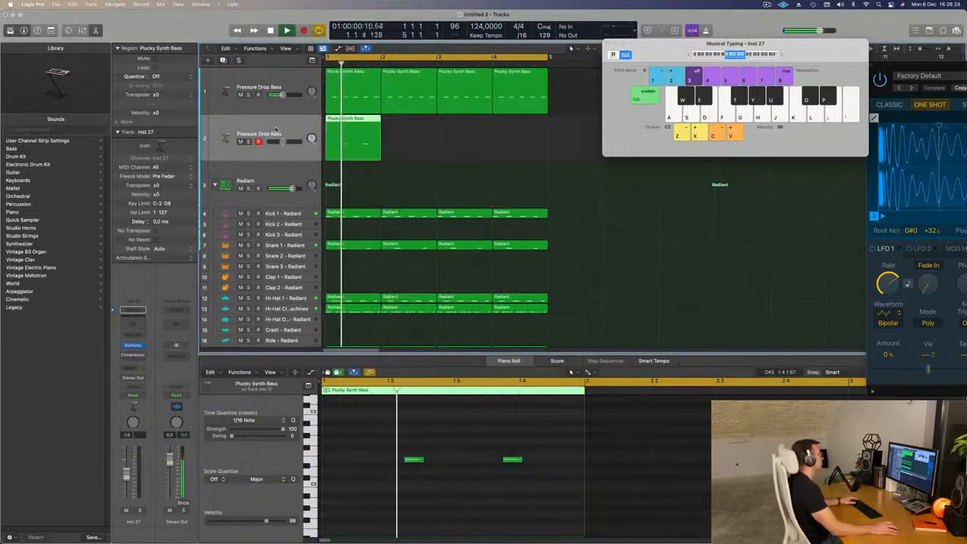
- Open Alchemy on the duplicate bass track and filter its preset browser to the Brass category
{"action": "left_click", "coordinate": [133, 346]}
{"action": "left_click_drag", "start_coordinate": [495, 111], "coordinate": [485, 112]}
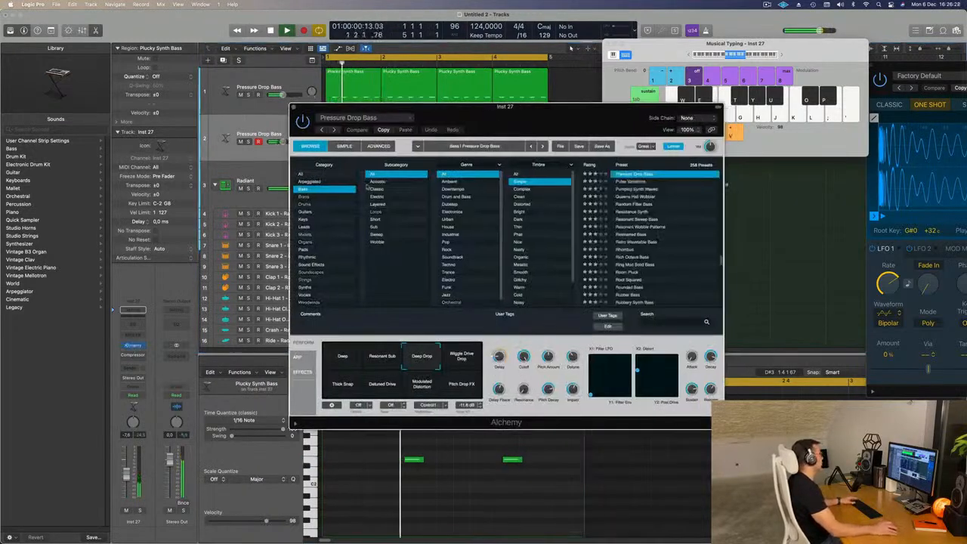
{"action": "left_click", "coordinate": [304, 197]}
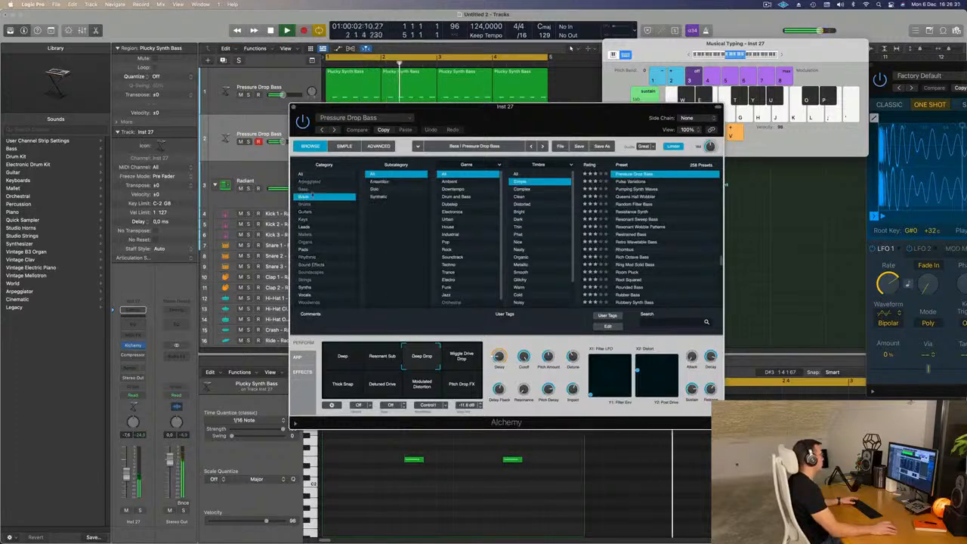
{"action": "left_click_drag", "start_coordinate": [484, 109], "coordinate": [773, 129]}
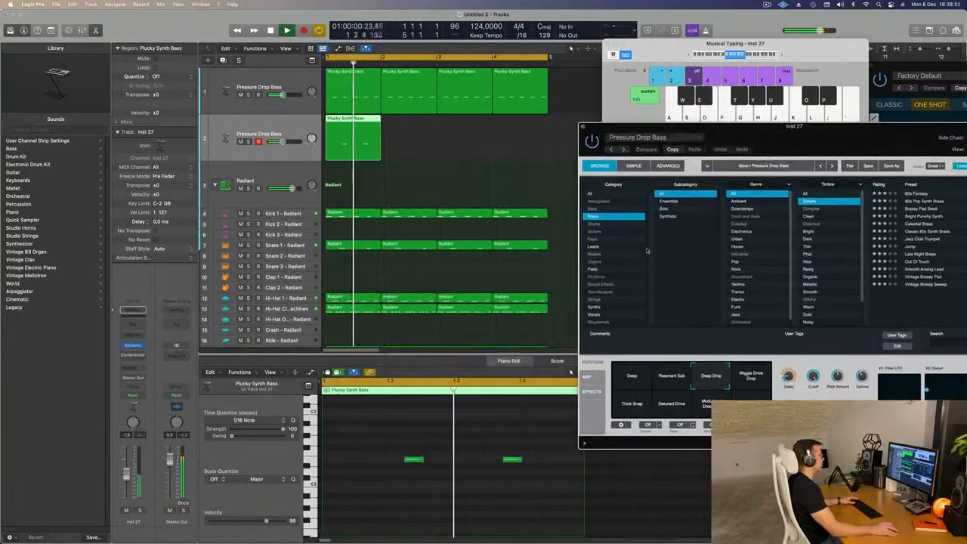
- Transpose both notes in the duplicate bass track's region up one octave and bring its Alchemy window back into view
{"action": "left_click_drag", "start_coordinate": [401, 430], "coordinate": [540, 511]}
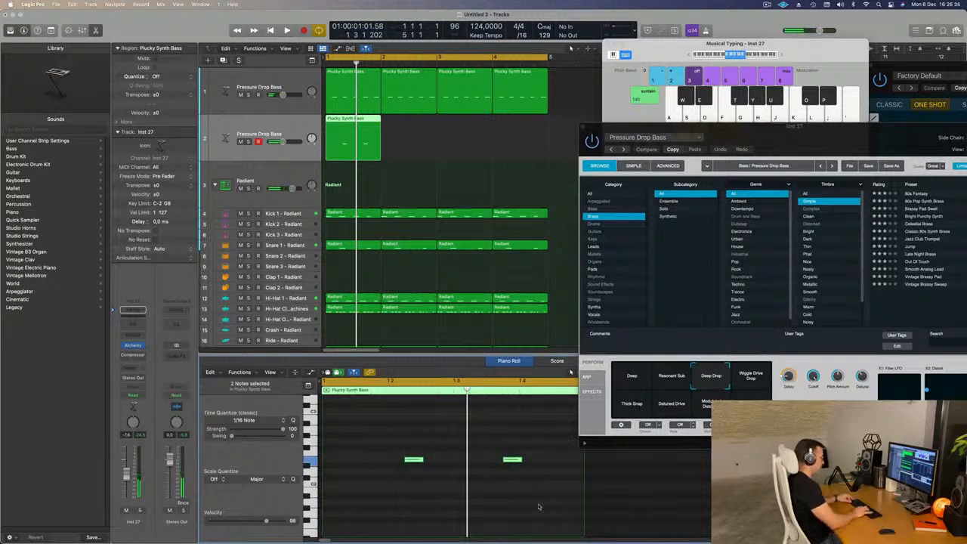
{"action": "key", "text": "space"}
{"action": "left_click_drag", "start_coordinate": [829, 147], "coordinate": [617, 183]}
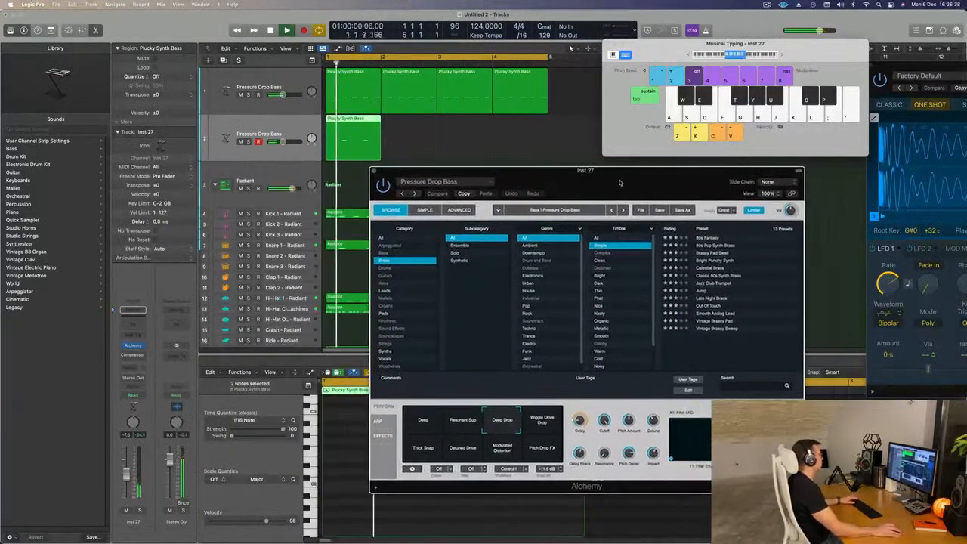
{"action": "left_click", "coordinate": [288, 129]}
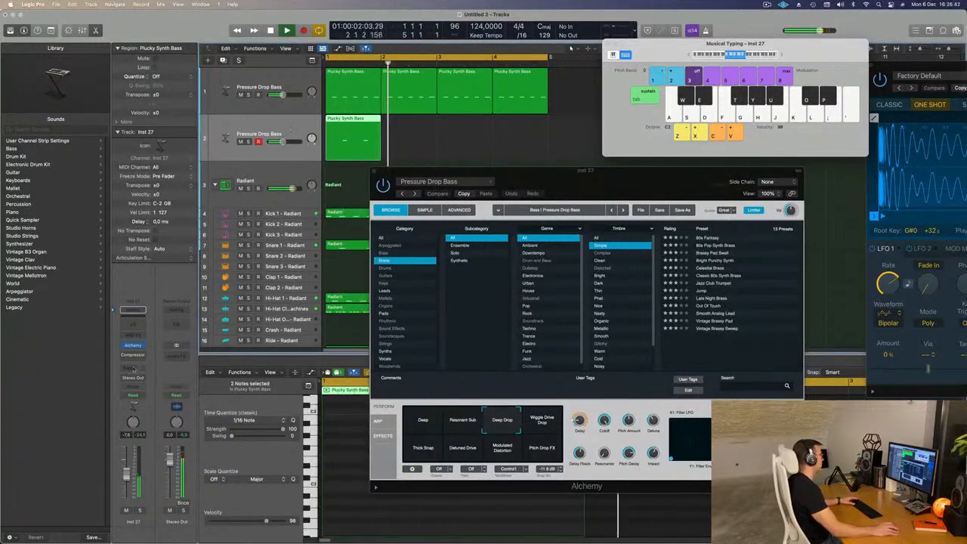
{"action": "left_click", "coordinate": [133, 345]}
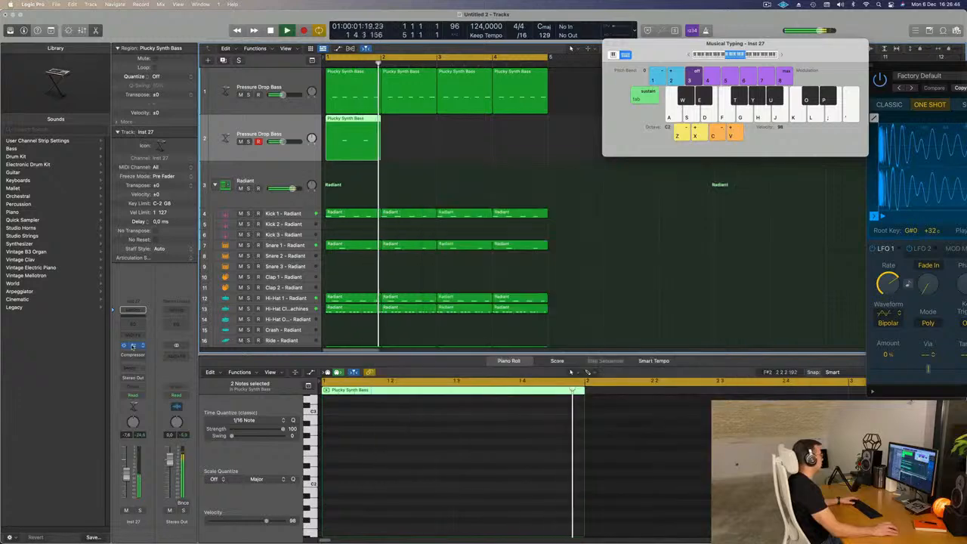
{"action": "left_click", "coordinate": [133, 345]}
- Repeat the duplicate bass track's region three times to fill bars 2 to 4 and restart the loop
{"action": "left_click", "coordinate": [356, 144]}
{"action": "key", "text": "super+r"}
{"action": "key", "text": "super+r"}
{"action": "key", "text": "super+r"}
{"action": "key", "text": "Return"}
- Set Alchemy's Timbre filter to All and audition the Wiggle Drive Drop, Pitch Drop FX, Modulated Distortion, Detuned Drive and Thick Snap variations
{"action": "left_click_drag", "start_coordinate": [545, 179], "coordinate": [519, 140]}
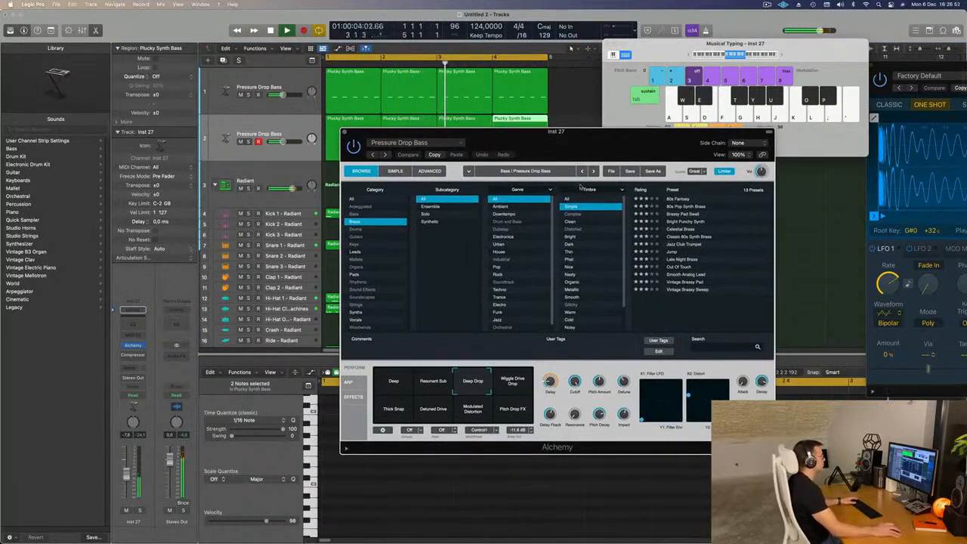
{"action": "left_click_drag", "start_coordinate": [622, 143], "coordinate": [655, 141]}
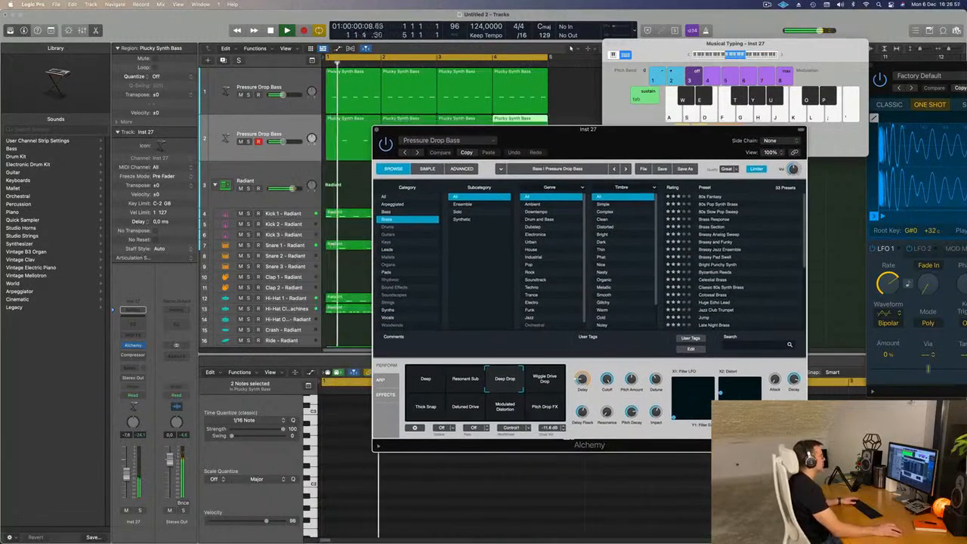
{"action": "left_click", "coordinate": [544, 378]}
{"action": "left_click", "coordinate": [546, 410]}
{"action": "left_click", "coordinate": [504, 407]}
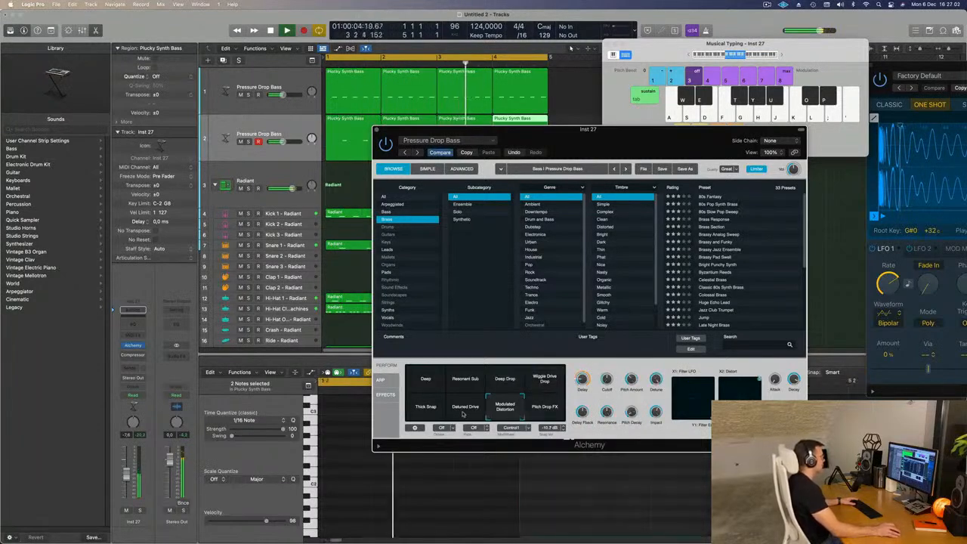
{"action": "left_click", "coordinate": [464, 413]}
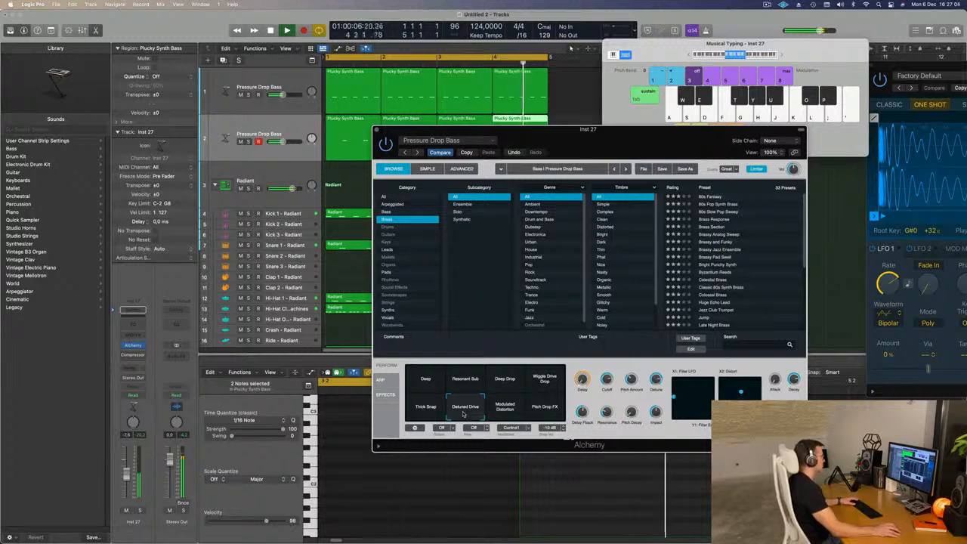
{"action": "left_click", "coordinate": [427, 408]}
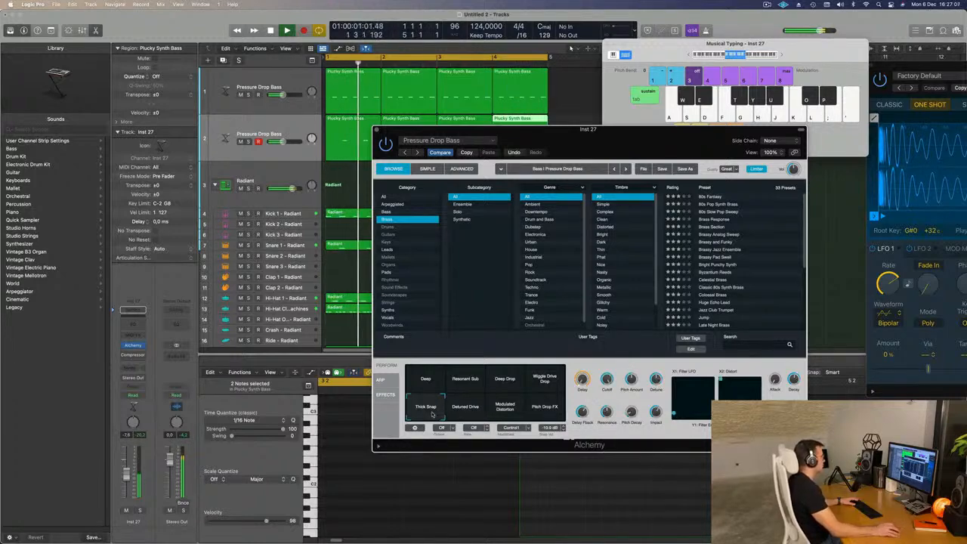
- Compare the Wiggle Drive Drop, Pitch Drop FX, Modulated Distortion and Detuned Drive variations once more and choose Thick Snap for the duplicate bass
{"action": "left_click", "coordinate": [550, 383]}
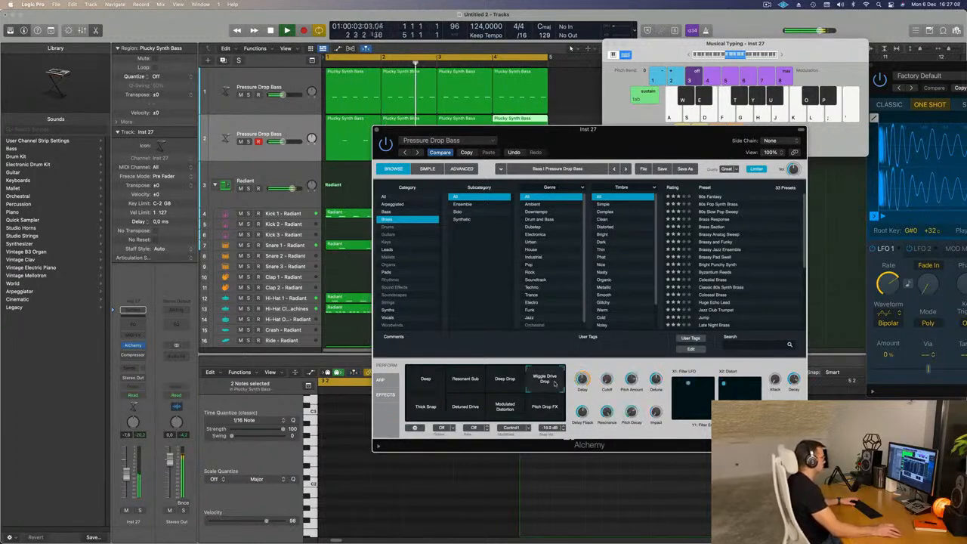
{"action": "left_click", "coordinate": [421, 411]}
{"action": "left_click", "coordinate": [511, 378]}
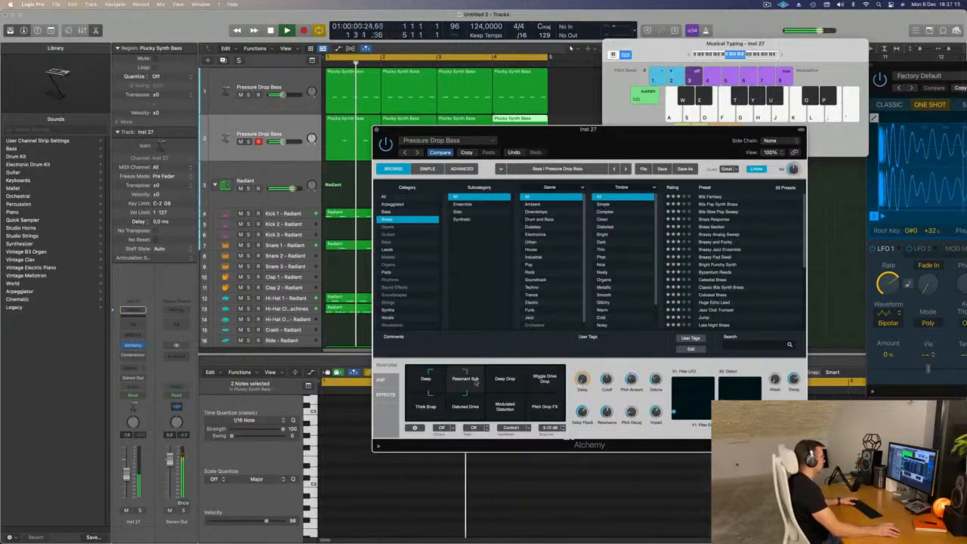
{"action": "left_click", "coordinate": [545, 408]}
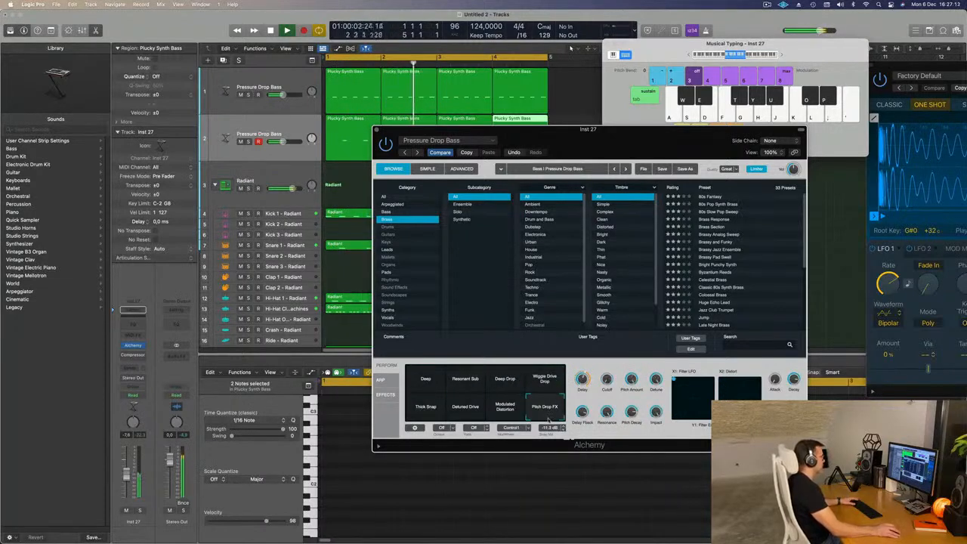
{"action": "left_click", "coordinate": [510, 418]}
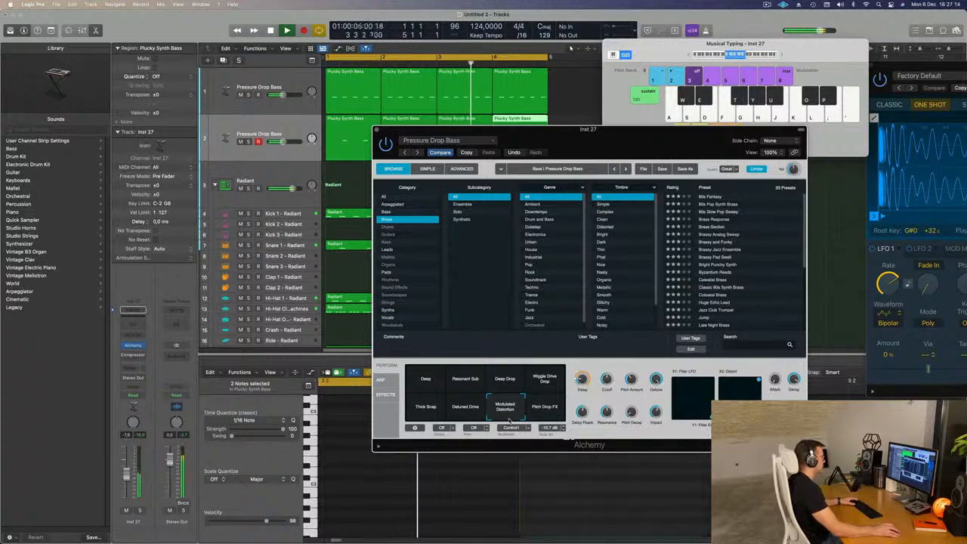
{"action": "left_click", "coordinate": [470, 415]}
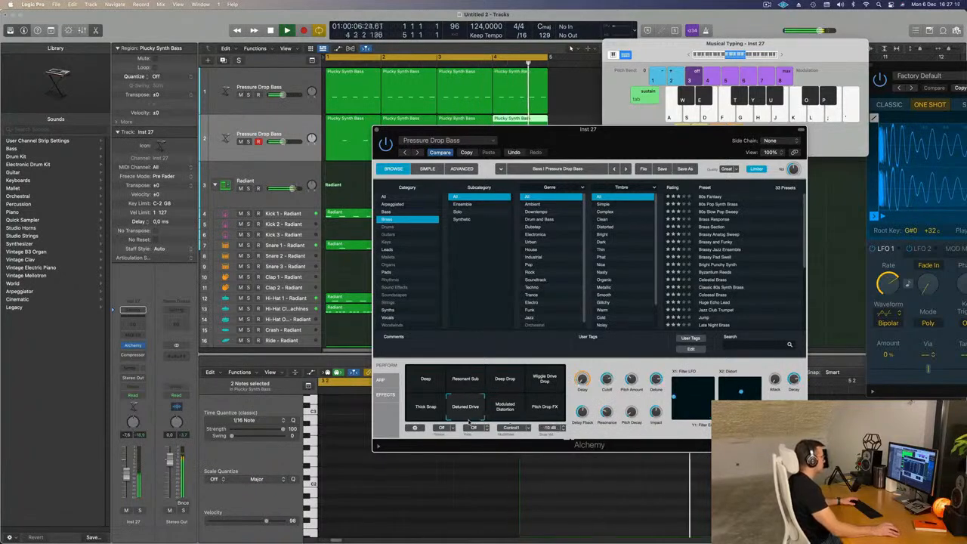
{"action": "left_click", "coordinate": [423, 410]}
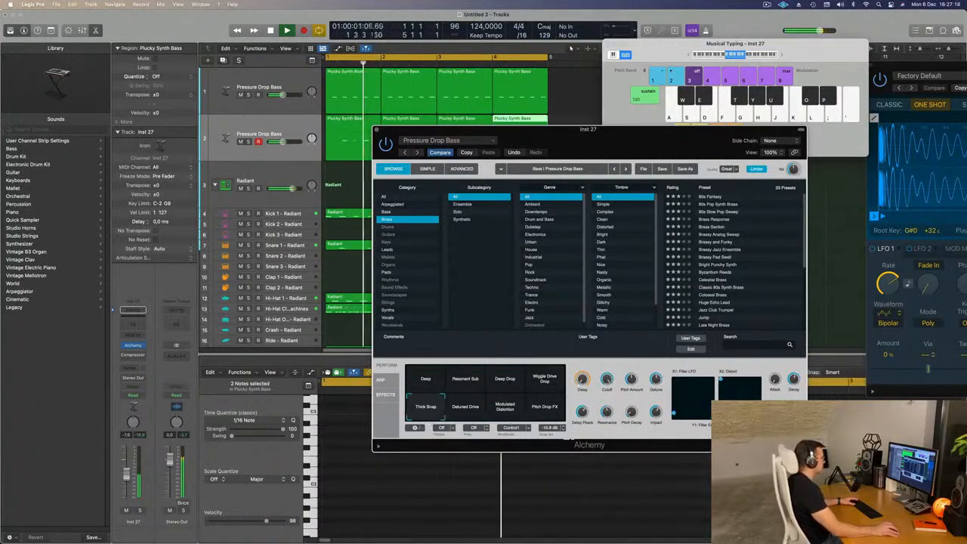
- Solo the duplicate bass channel to hear it alone, unsolo it and restart the loop
{"action": "left_click_drag", "start_coordinate": [611, 145], "coordinate": [659, 131]}
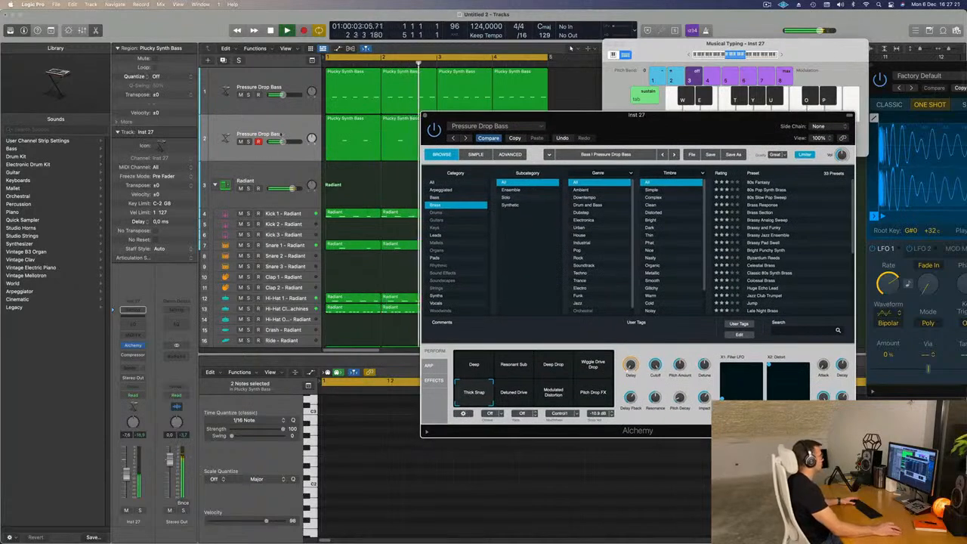
{"action": "left_click", "coordinate": [139, 510]}
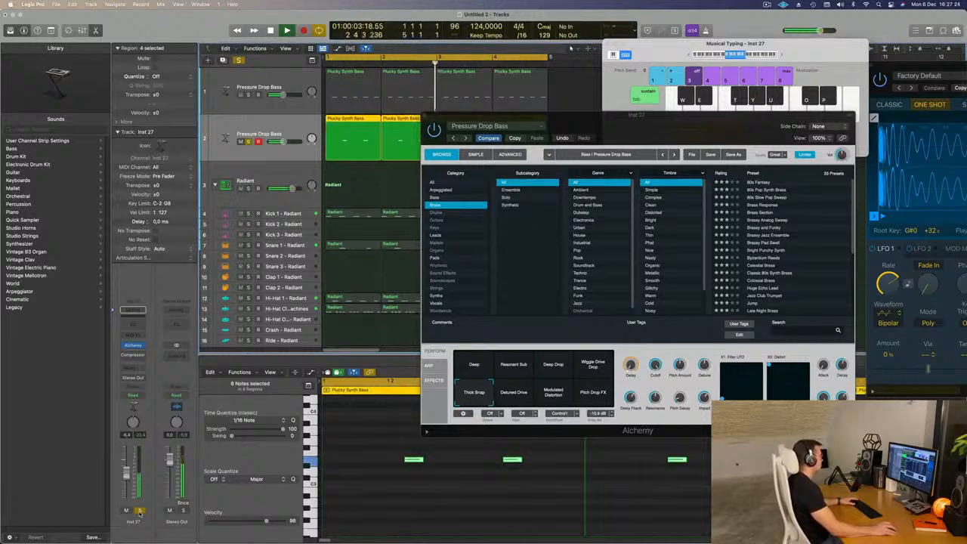
{"action": "left_click", "coordinate": [139, 510]}
{"action": "key", "text": "Return"}
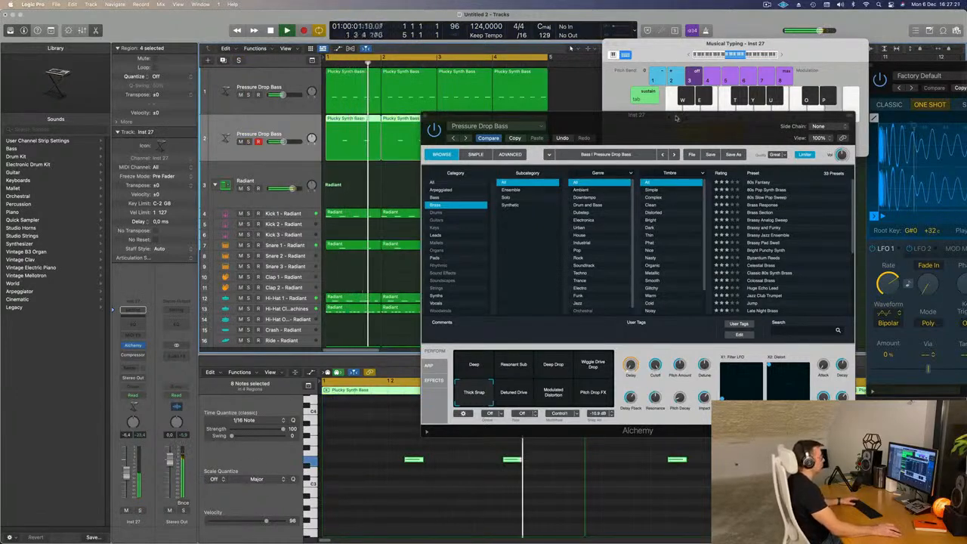
- Raise Alchemy's Delay to about 47% for the Thick Snap sound and select the duplicate bass track
{"action": "left_click_drag", "start_coordinate": [676, 117], "coordinate": [601, 125]}
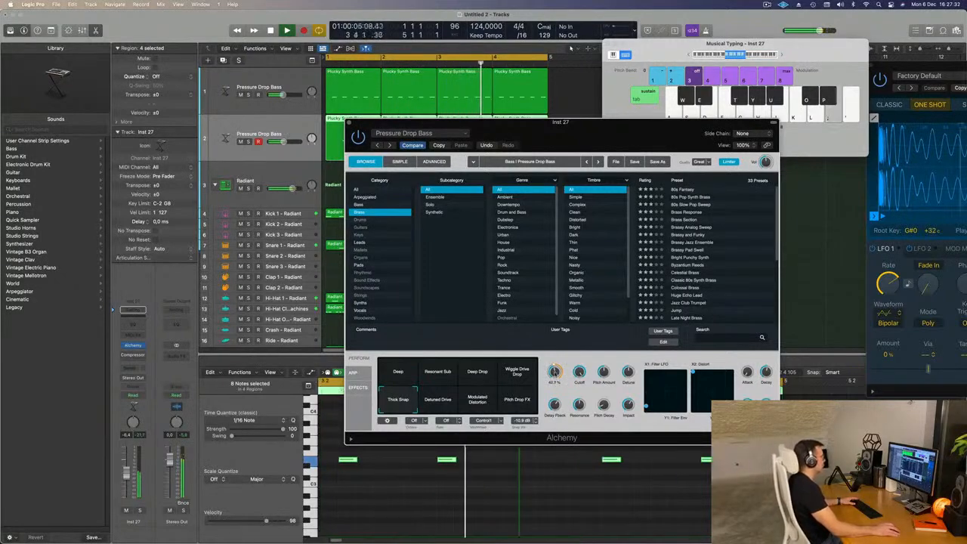
{"action": "left_click_drag", "start_coordinate": [559, 122], "coordinate": [655, 119]}
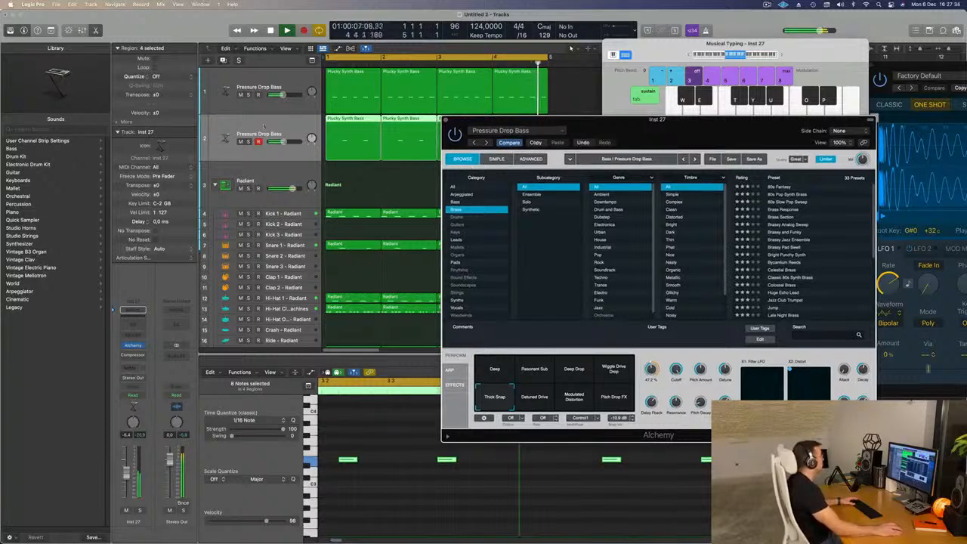
{"action": "left_click", "coordinate": [246, 126]}
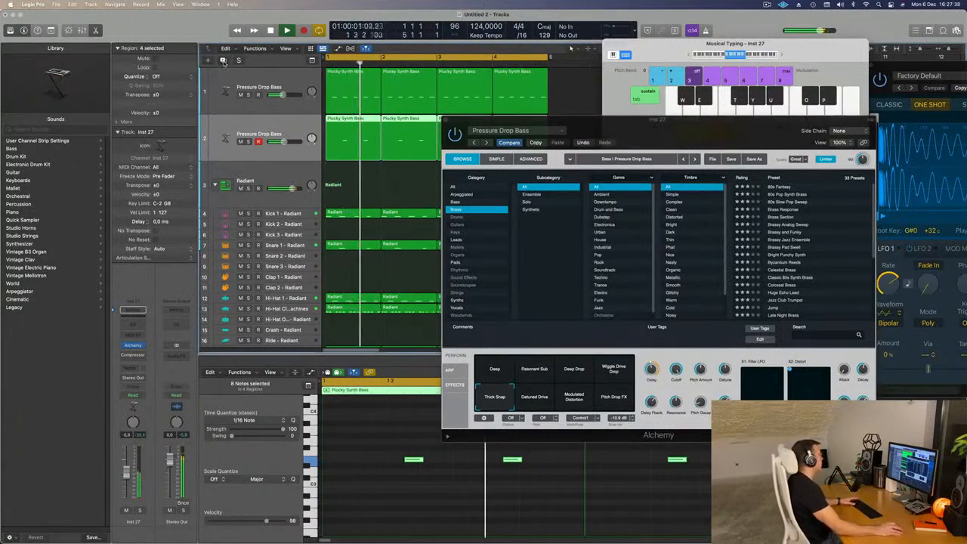
- Duplicate the second bass track with its settings and copy its bar 1 Plucky Synth Bass region onto the new third track
{"action": "left_click", "coordinate": [351, 157]}
{"action": "key", "text": "super+d"}
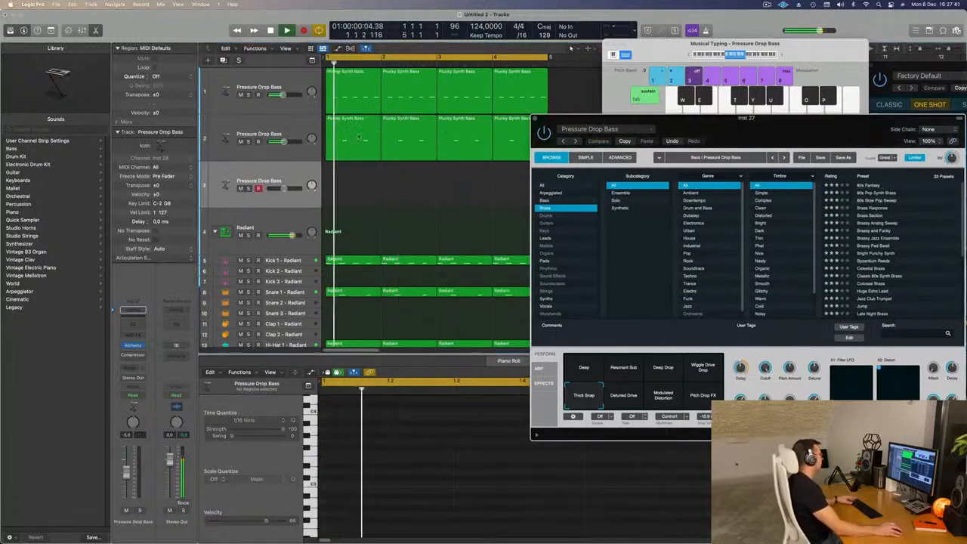
{"action": "left_click_drag", "start_coordinate": [352, 156], "coordinate": [352, 189]}
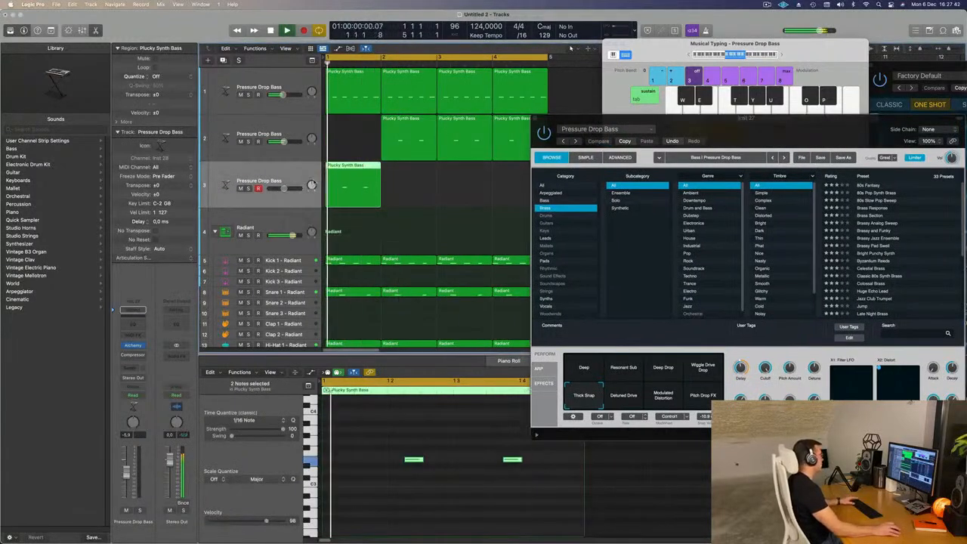
{"action": "left_click", "coordinate": [420, 120]}
{"action": "mouse_move", "coordinate": [420, 119]}
{"action": "left_mouse_down"}
{"action": "mouse_move", "coordinate": [363, 124]}
{"action": "mouse_move", "coordinate": [418, 123]}
{"action": "left_mouse_up"}
{"action": "left_click", "coordinate": [249, 182]}
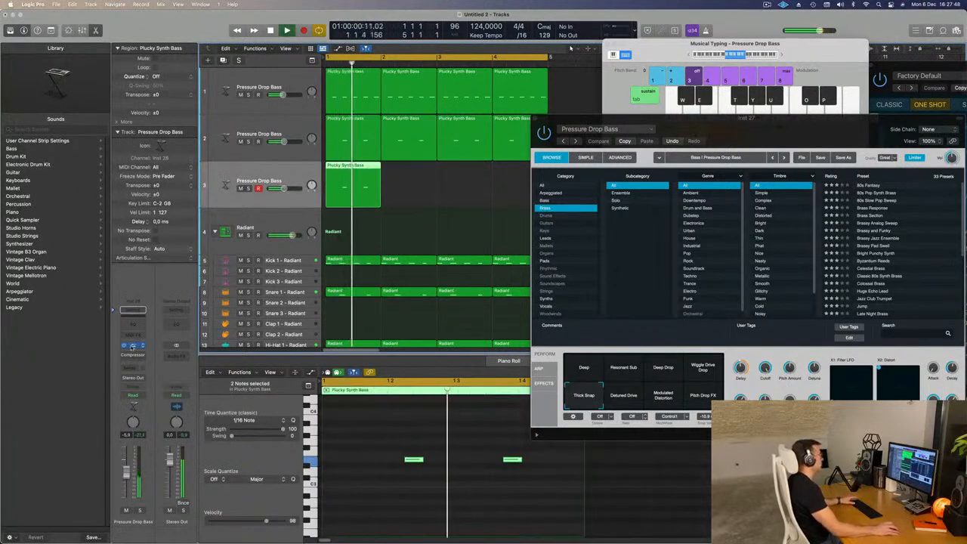
- Load the 80s Fantasy brass preset in the third track's Alchemy and repeat that track's region through bar 4
{"action": "left_click", "coordinate": [133, 346]}
{"action": "left_click_drag", "start_coordinate": [566, 115], "coordinate": [598, 143]}
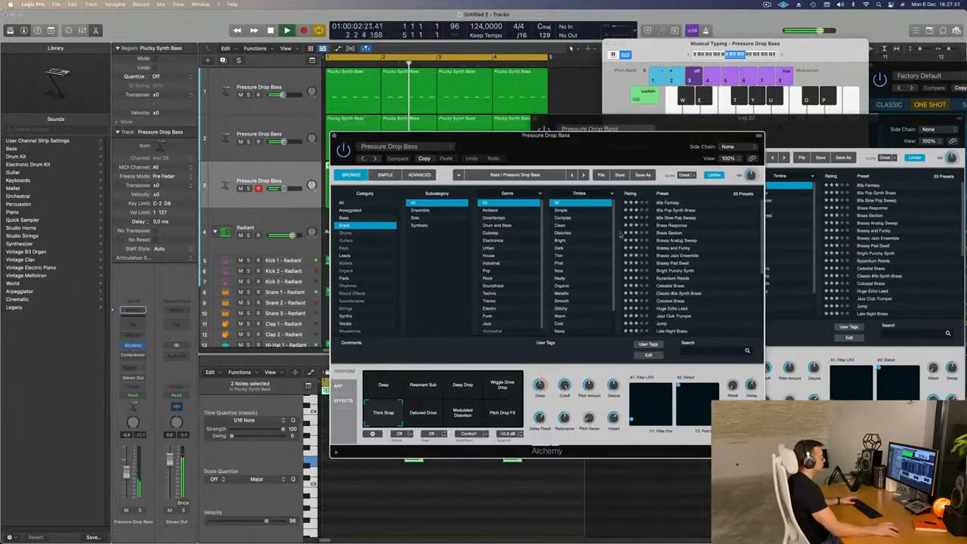
{"action": "left_click", "coordinate": [677, 204]}
{"action": "left_click_drag", "start_coordinate": [385, 148], "coordinate": [701, 169]}
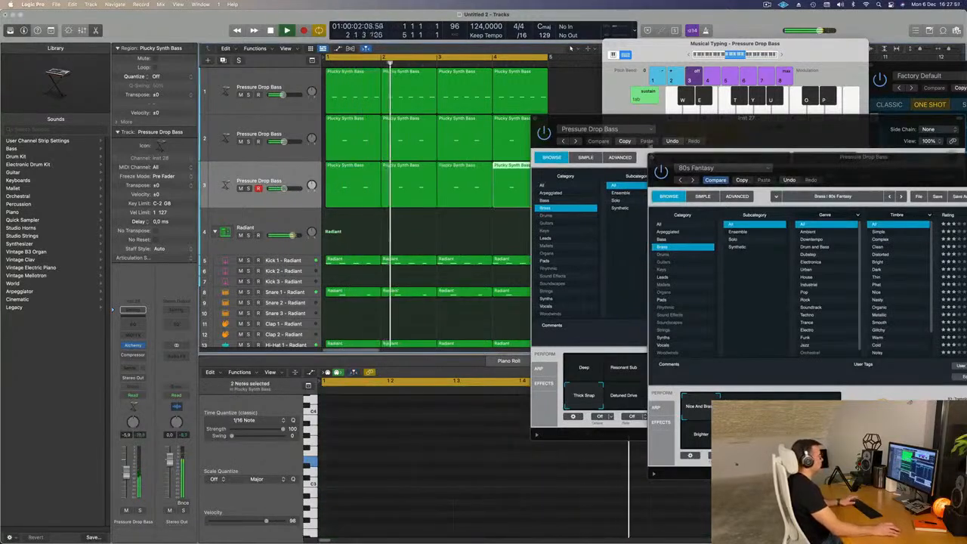
{"action": "left_click_drag", "start_coordinate": [783, 161], "coordinate": [563, 74]}
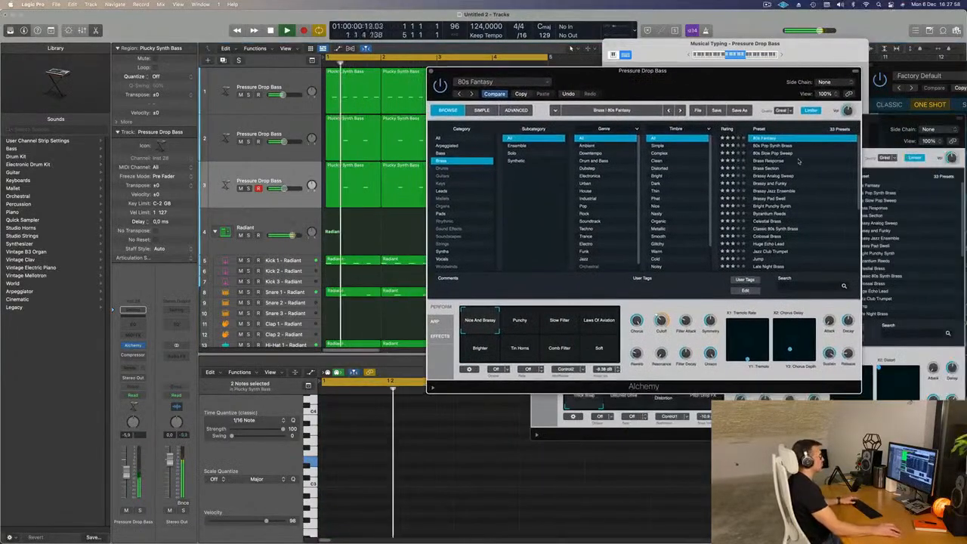
- Audition the 80s Pop Synth Brass and 80s Slow Pop Sweep presets, and choose 80s Pop Synth Brass for the third track
{"action": "left_click", "coordinate": [772, 145]}
{"action": "left_click_drag", "start_coordinate": [702, 86], "coordinate": [705, 111]}
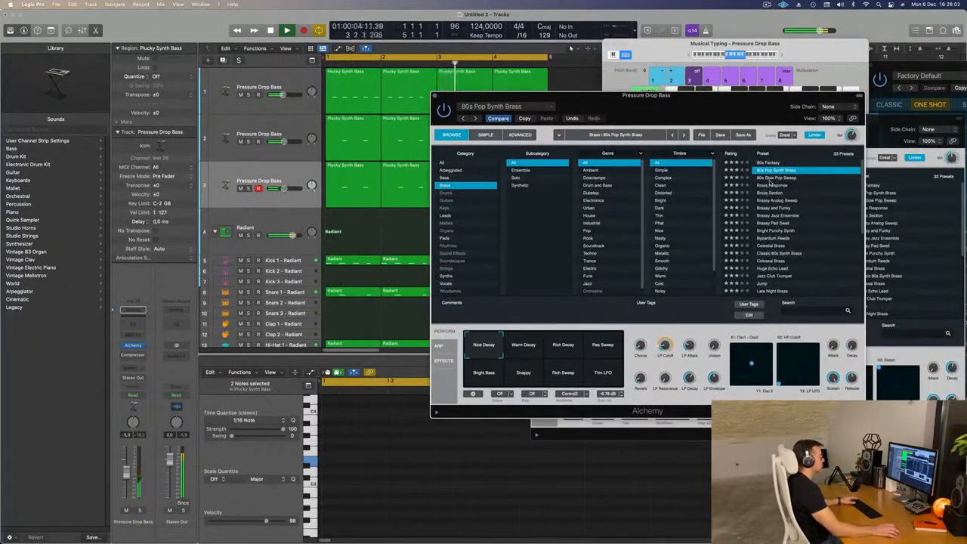
{"action": "left_click", "coordinate": [770, 179]}
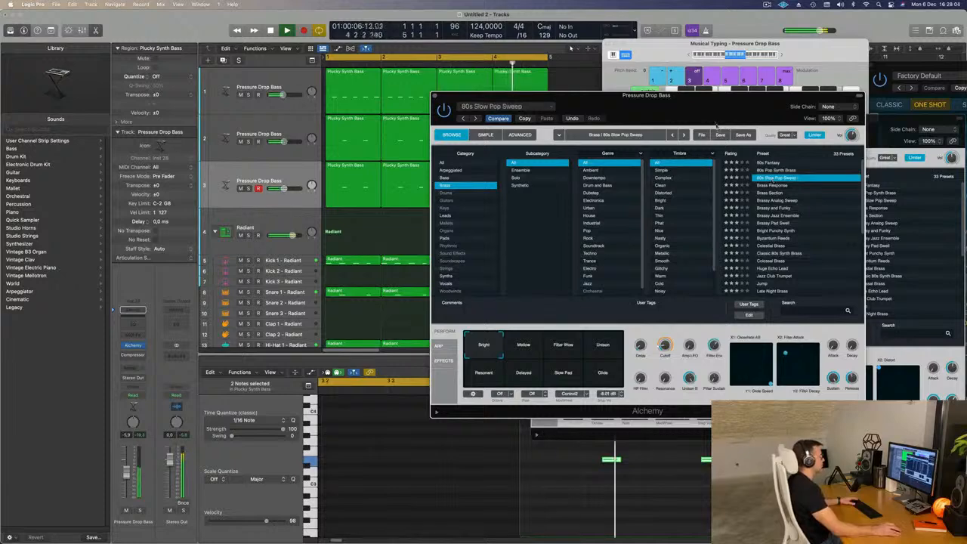
{"action": "left_click_drag", "start_coordinate": [719, 130], "coordinate": [694, 150]}
{"action": "left_click", "coordinate": [712, 189]}
{"action": "key", "text": "space"}
{"action": "key", "text": "space"}
- Audition the Warm Decay, Rich Decay, Res Sweep, Bright Bass, Rich Sweep and Thin LFO variations and choose Snappy
{"action": "left_click", "coordinate": [498, 367]}
{"action": "left_click", "coordinate": [539, 367]}
{"action": "left_click", "coordinate": [571, 369]}
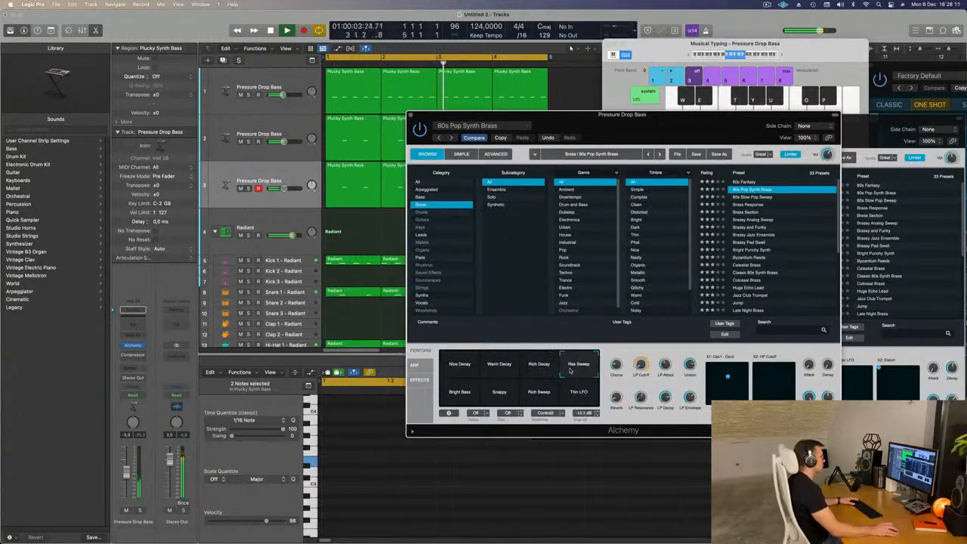
{"action": "left_click", "coordinate": [459, 392]}
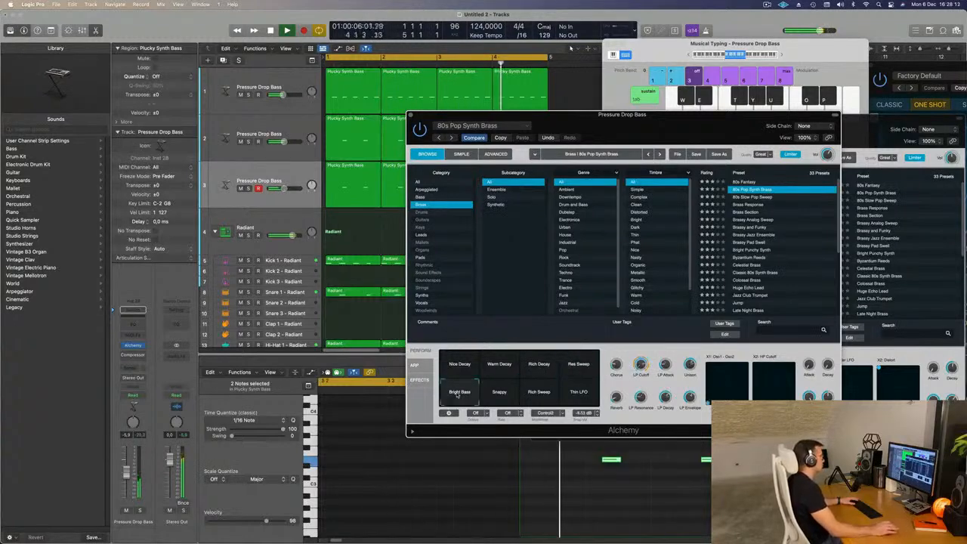
{"action": "left_click", "coordinate": [500, 392]}
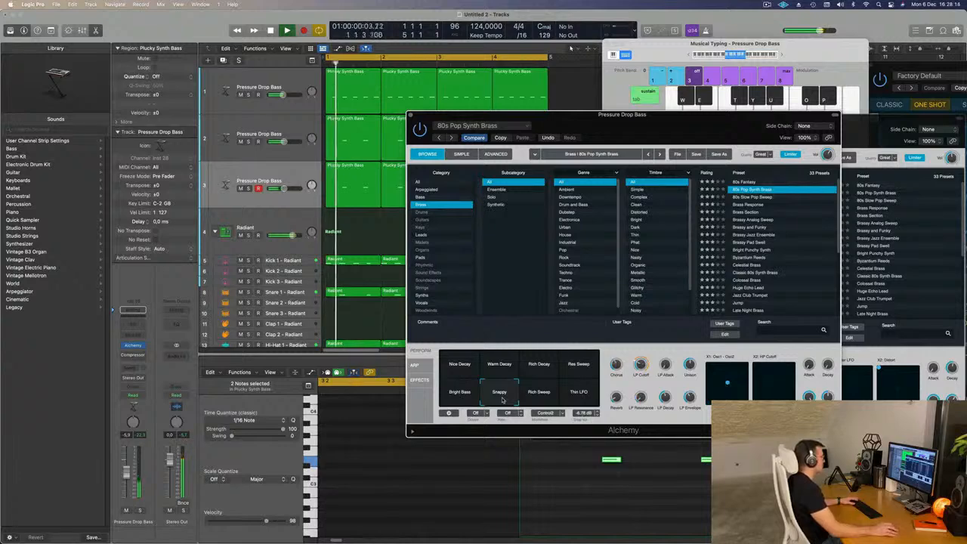
{"action": "left_click", "coordinate": [536, 397]}
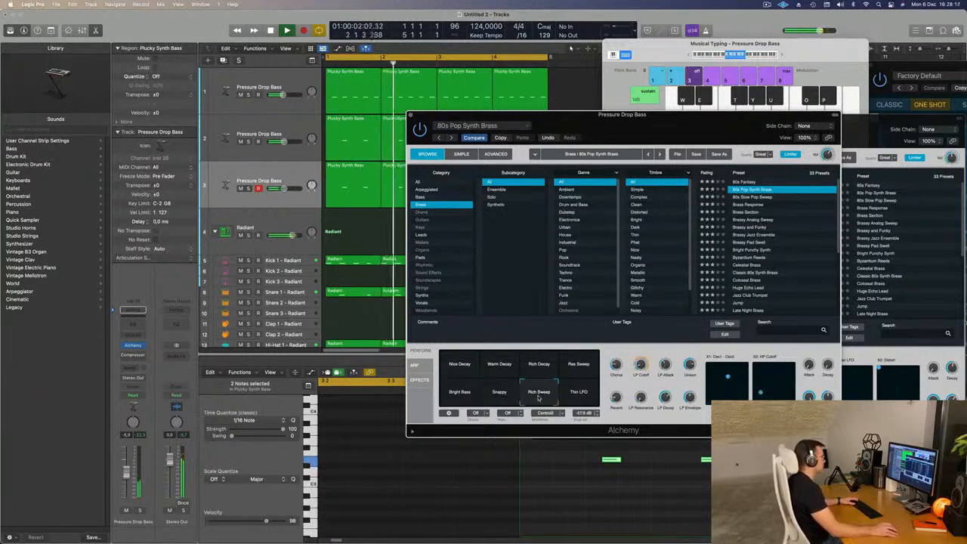
{"action": "left_click", "coordinate": [578, 397]}
{"action": "left_click", "coordinate": [500, 400]}
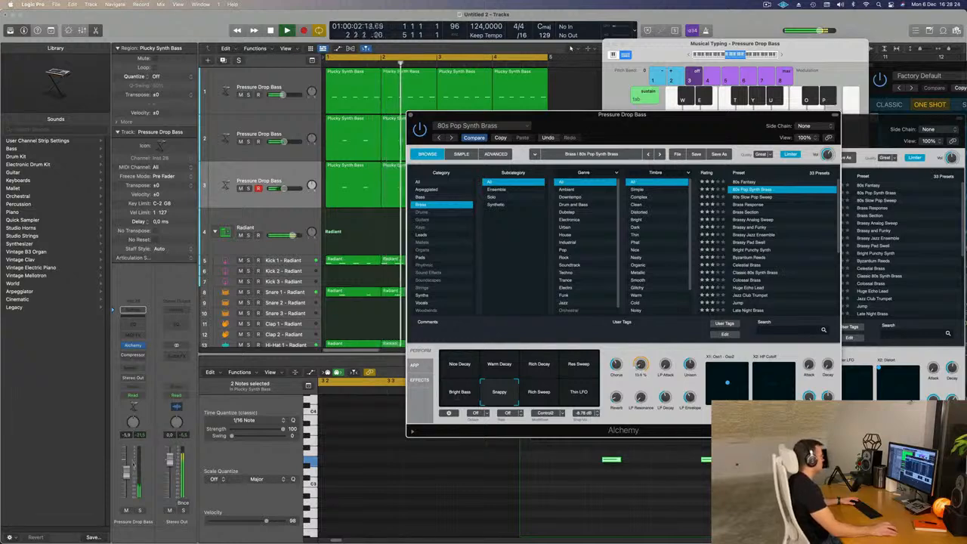
- Raise the third bass channel's volume to about -2.4 dB while the loop plays
{"action": "left_click", "coordinate": [128, 472]}
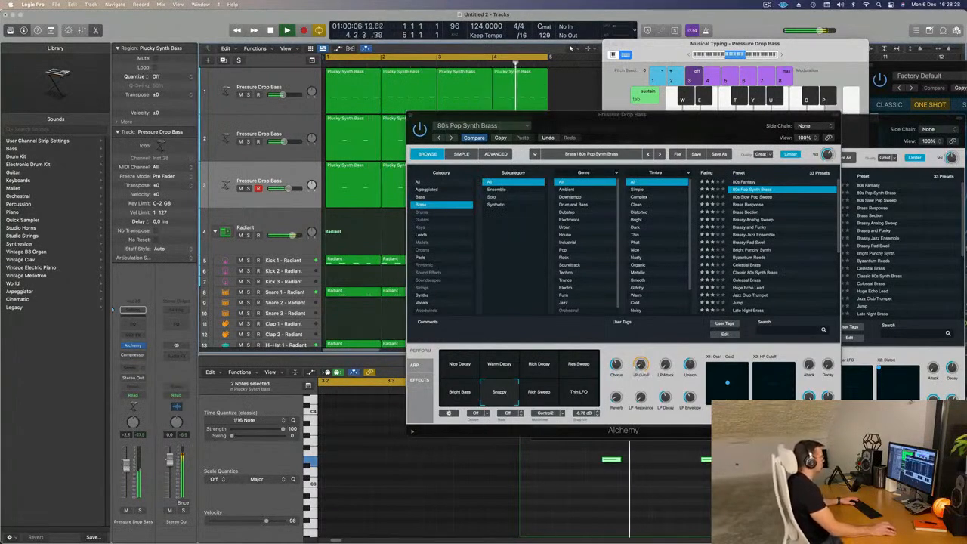
{"action": "left_click_drag", "start_coordinate": [668, 115], "coordinate": [672, 44]}
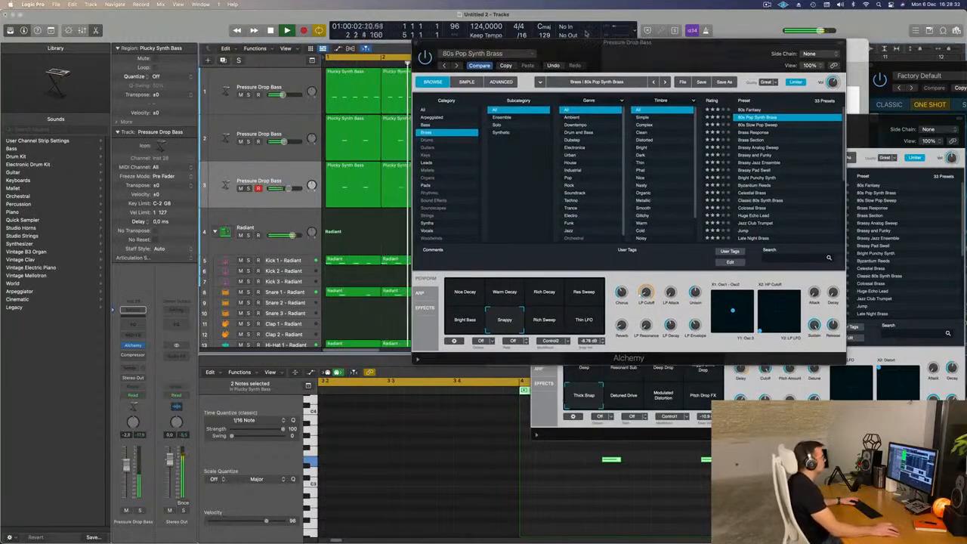
{"action": "left_click_drag", "start_coordinate": [651, 55], "coordinate": [565, 113]}
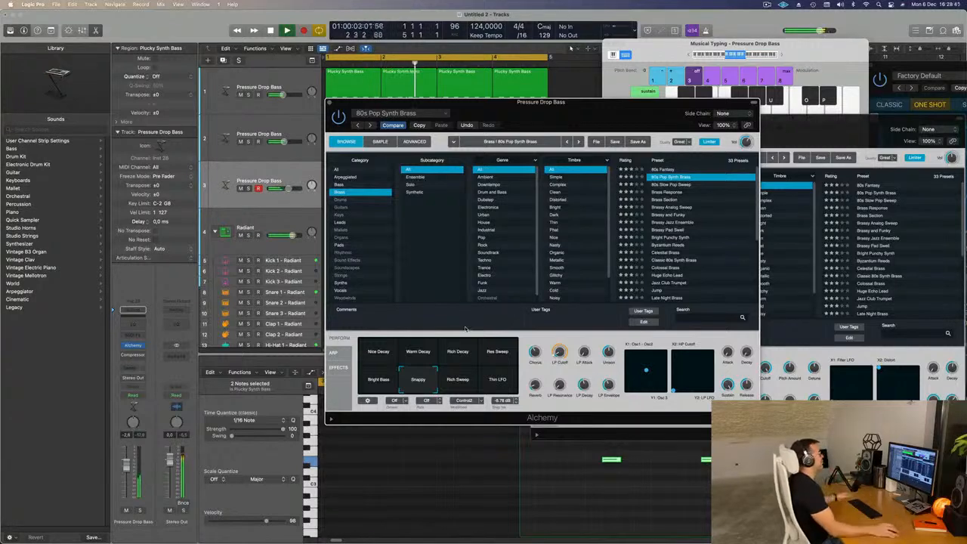
{"action": "left_click_drag", "start_coordinate": [616, 107], "coordinate": [610, 113]}
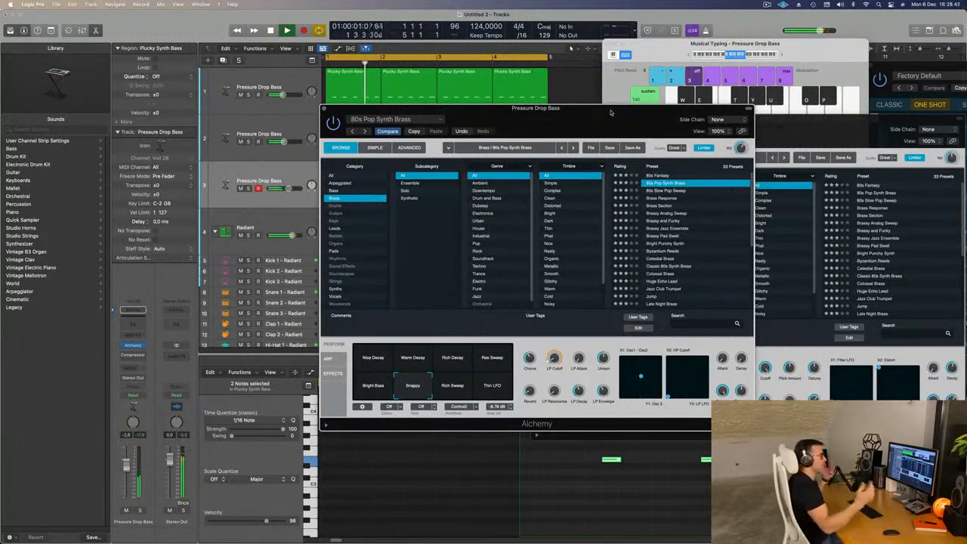
{"action": "mouse_move", "coordinate": [609, 113]}
{"action": "left_mouse_down"}
{"action": "mouse_move", "coordinate": [591, 112]}
{"action": "mouse_move", "coordinate": [609, 108]}
{"action": "left_mouse_up"}
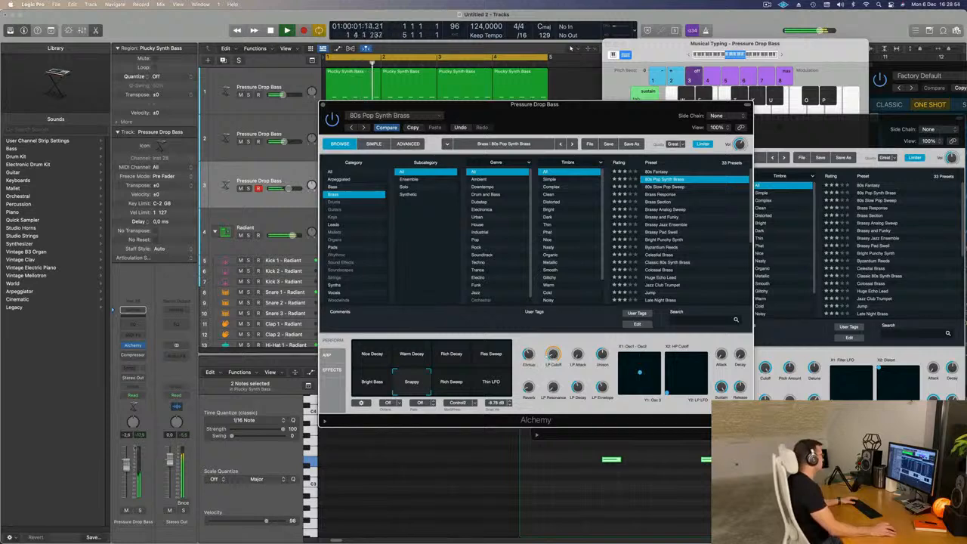
{"action": "left_click_drag", "start_coordinate": [129, 465], "coordinate": [129, 464]}
- Add a Bus 5 send to the third bass channel and insert a stereo ChromaVerb reverb on its aux channel
{"action": "left_click", "coordinate": [130, 368]}
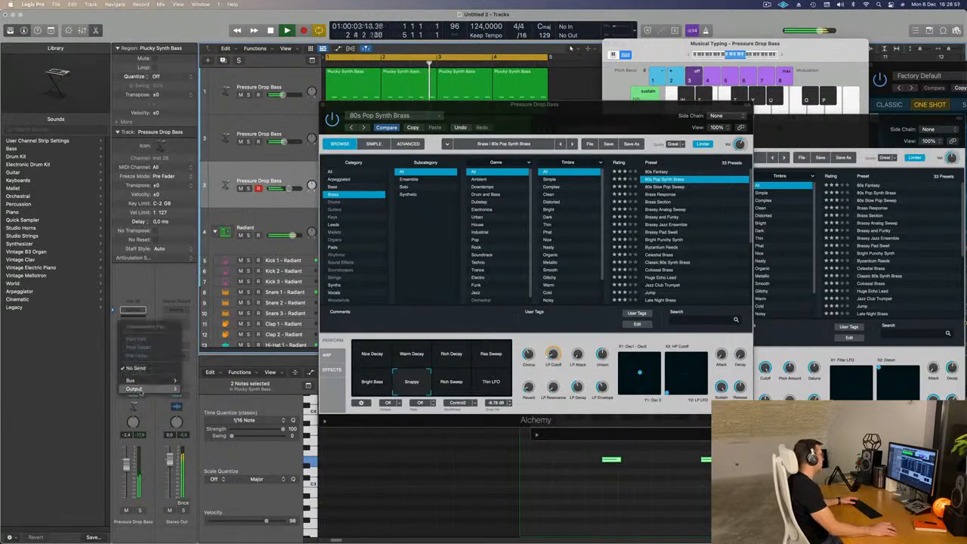
{"action": "mouse_move", "coordinate": [144, 384]}
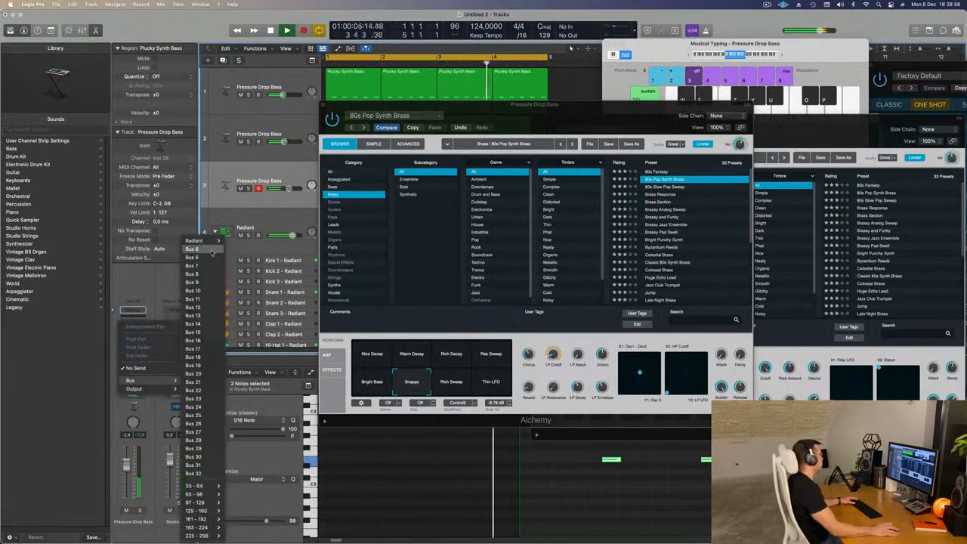
{"action": "left_click", "coordinate": [212, 252]}
{"action": "left_click", "coordinate": [173, 352]}
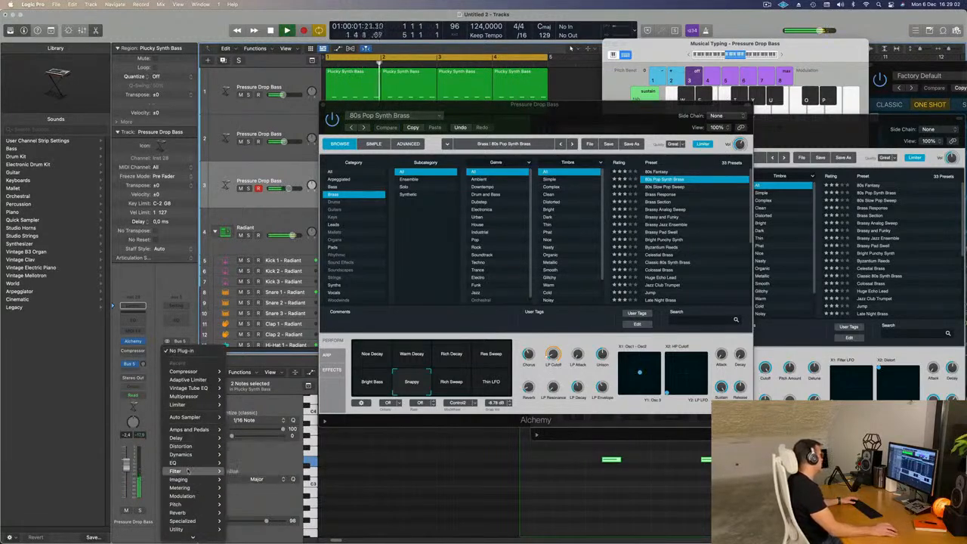
{"action": "mouse_move", "coordinate": [217, 513]}
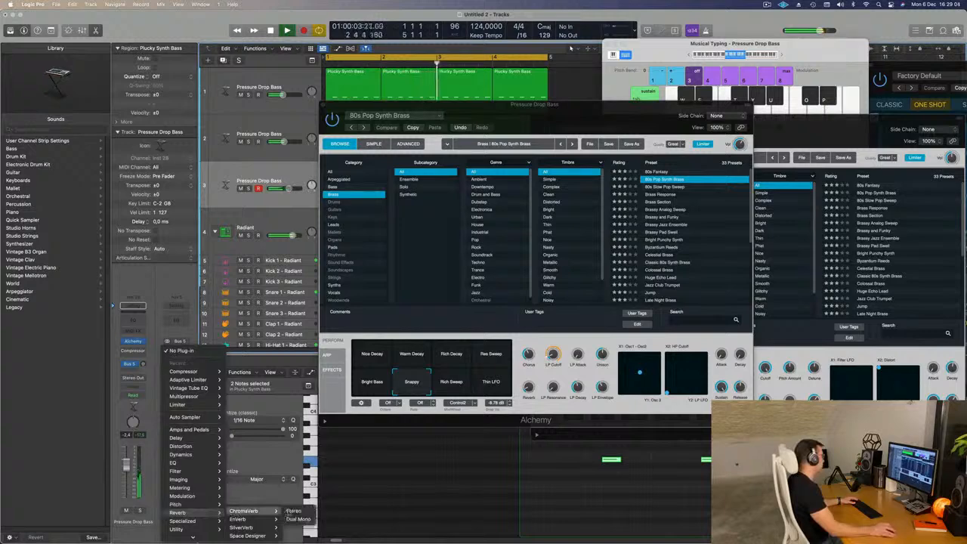
{"action": "left_click", "coordinate": [293, 511]}
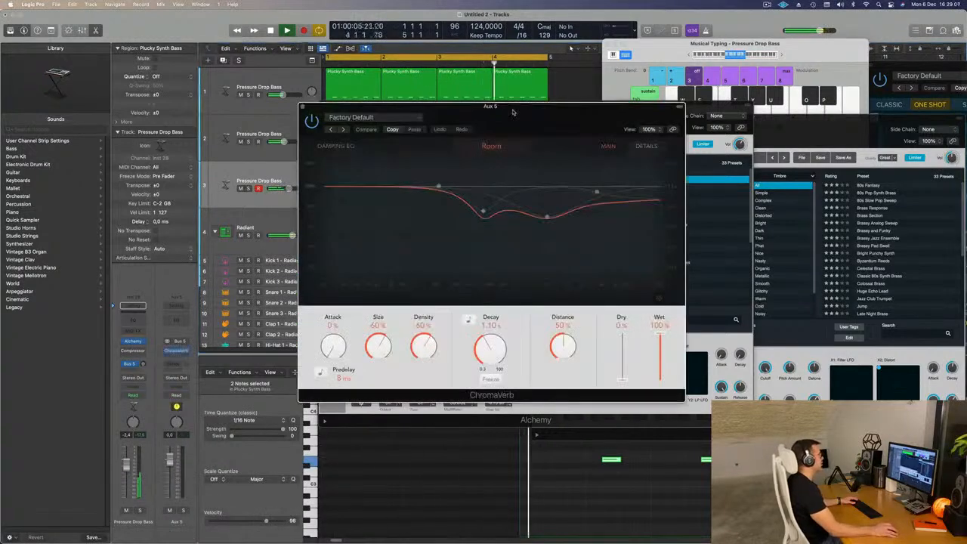
{"action": "left_click_drag", "start_coordinate": [512, 112], "coordinate": [640, 74]}
- Raise the third bass channel's Bus 5 send level and close the ChromaVerb window and that channel's Alchemy window
{"action": "left_click_drag", "start_coordinate": [143, 364], "coordinate": [143, 364]}
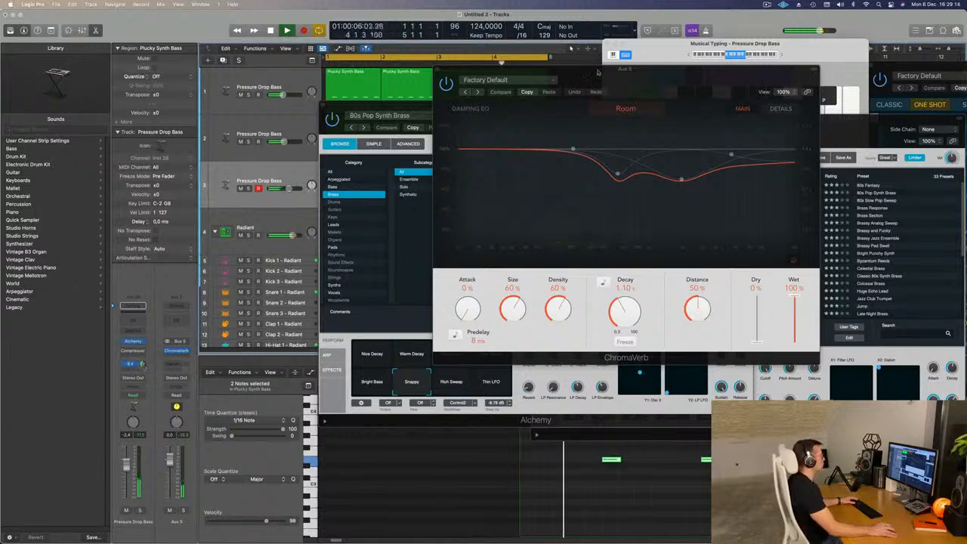
{"action": "left_click_drag", "start_coordinate": [667, 89], "coordinate": [617, 95]}
{"action": "left_click", "coordinate": [388, 77]}
{"action": "left_click_drag", "start_coordinate": [453, 104], "coordinate": [486, 107]}
{"action": "left_click", "coordinate": [357, 110]}
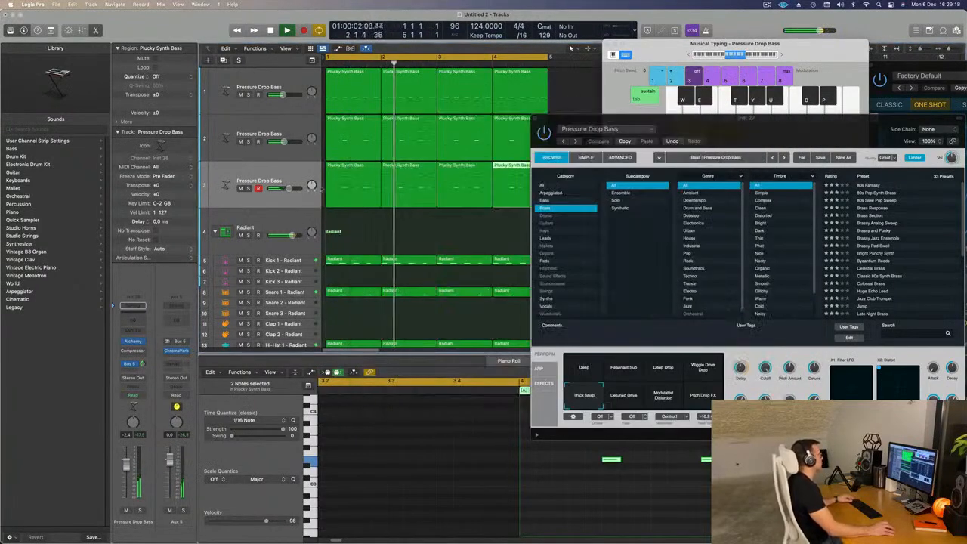
- Duplicate the third Pressure Drop Bass track and copy its first-bar region onto the new track
{"action": "key", "text": "z"}
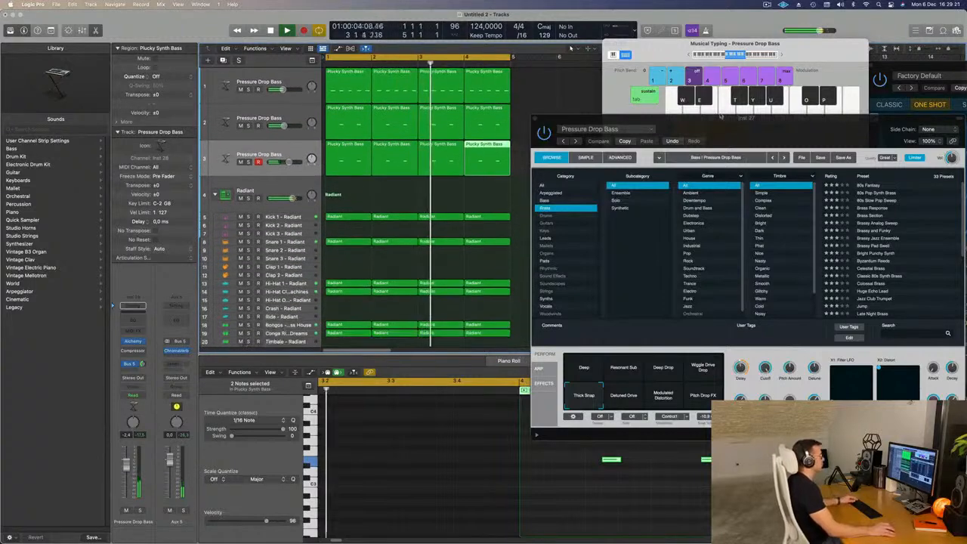
{"action": "left_click_drag", "start_coordinate": [756, 119], "coordinate": [821, 106]}
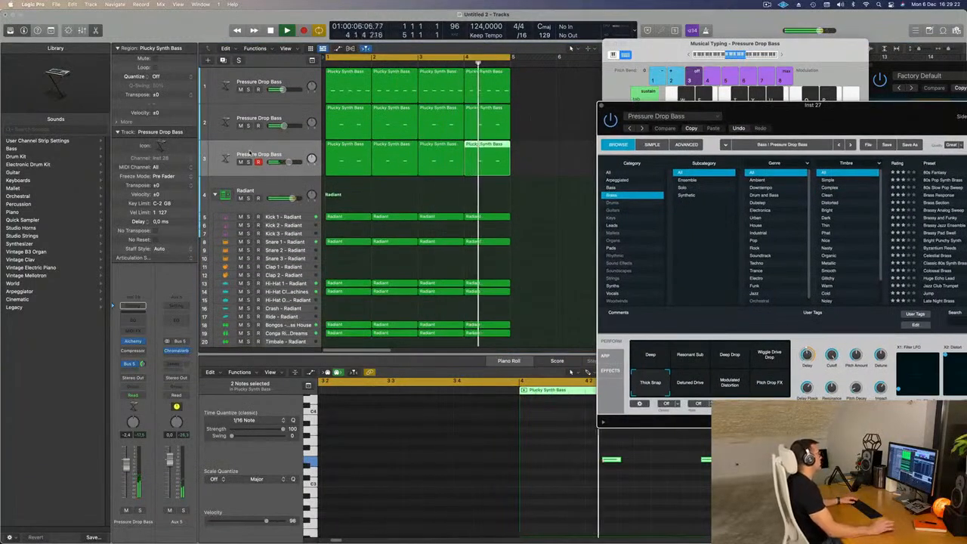
{"action": "left_click", "coordinate": [231, 157]}
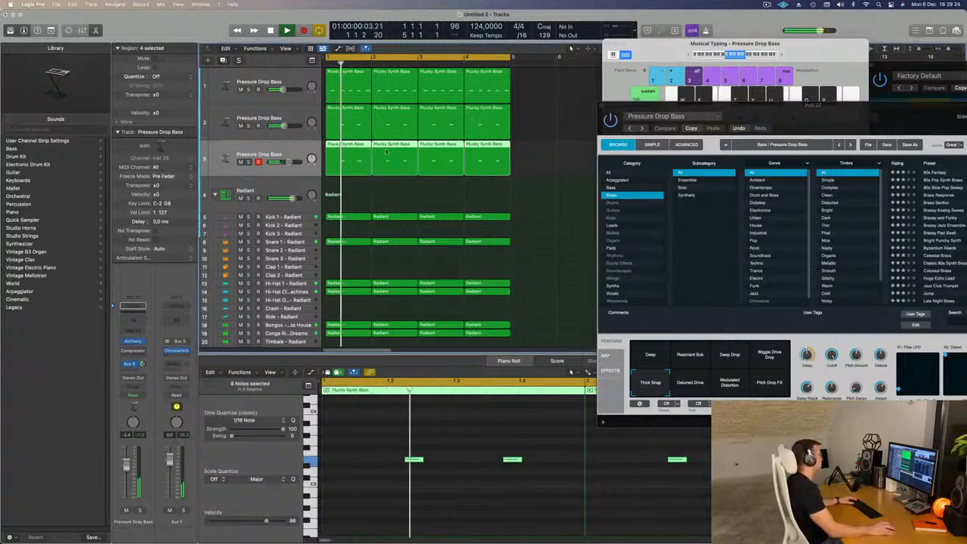
{"action": "left_click", "coordinate": [223, 60]}
{"action": "left_click_drag", "start_coordinate": [336, 150], "coordinate": [336, 186]}
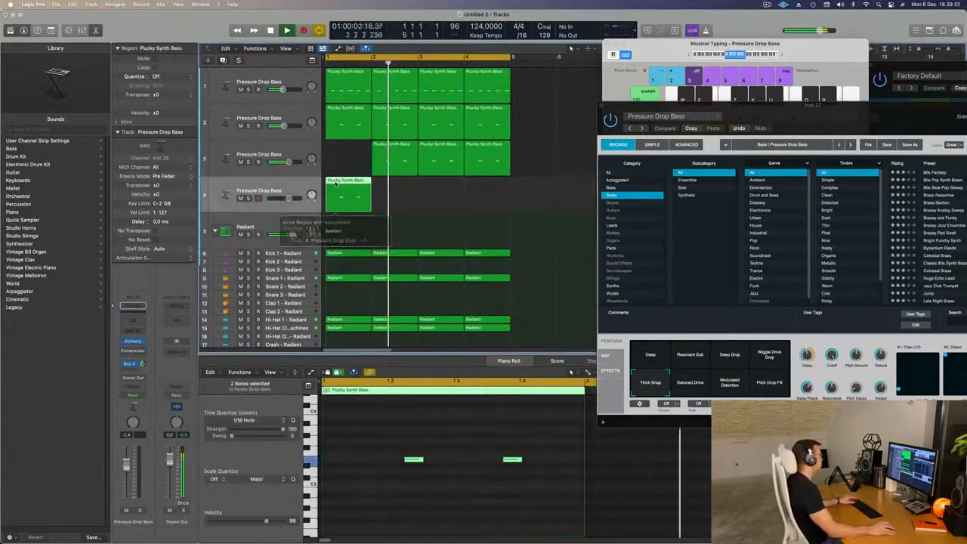
- Reduce the copied region to a single E3 note lasting the full bar, and play it back
{"action": "left_click_drag", "start_coordinate": [402, 145], "coordinate": [355, 150]}
{"action": "left_click_drag", "start_coordinate": [430, 441], "coordinate": [571, 491]}
{"action": "left_click_drag", "start_coordinate": [401, 462], "coordinate": [538, 462]}
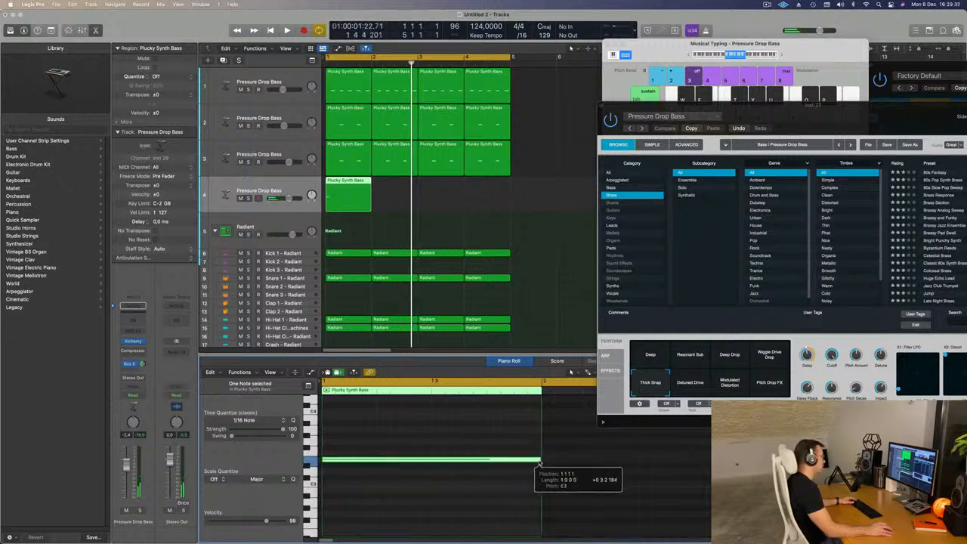
{"action": "left_click_drag", "start_coordinate": [541, 413], "coordinate": [541, 413]}
{"action": "left_click_drag", "start_coordinate": [781, 111], "coordinate": [760, 117]}
{"action": "key", "text": "space"}
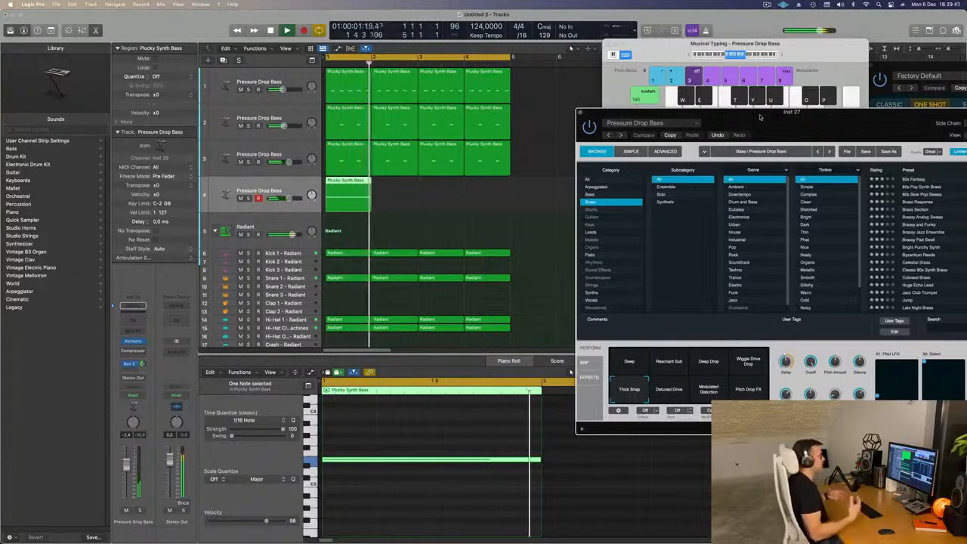
- Open the new track's Alchemy instrument and load the 80s Air Pad preset from the Pads category
{"action": "left_click_drag", "start_coordinate": [760, 117], "coordinate": [711, 97]}
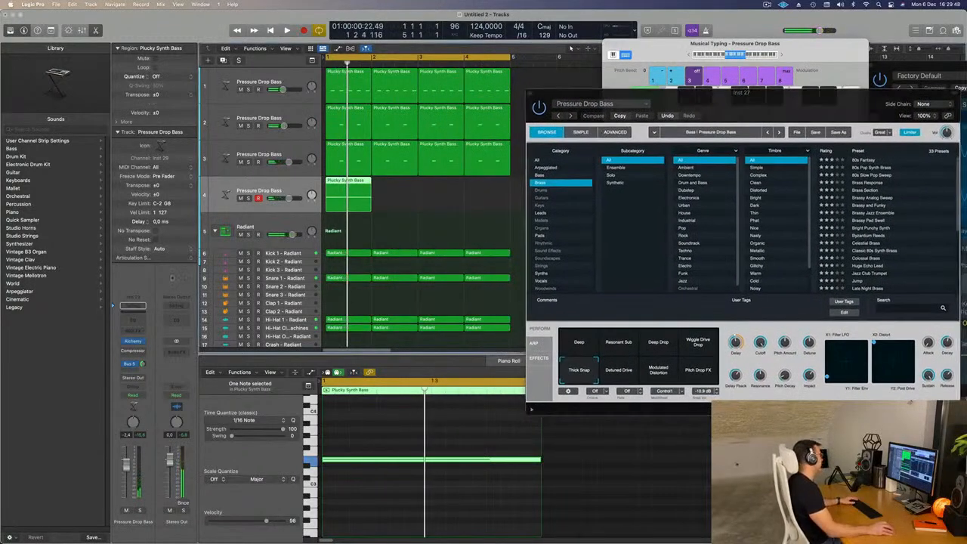
{"action": "left_click", "coordinate": [132, 342]}
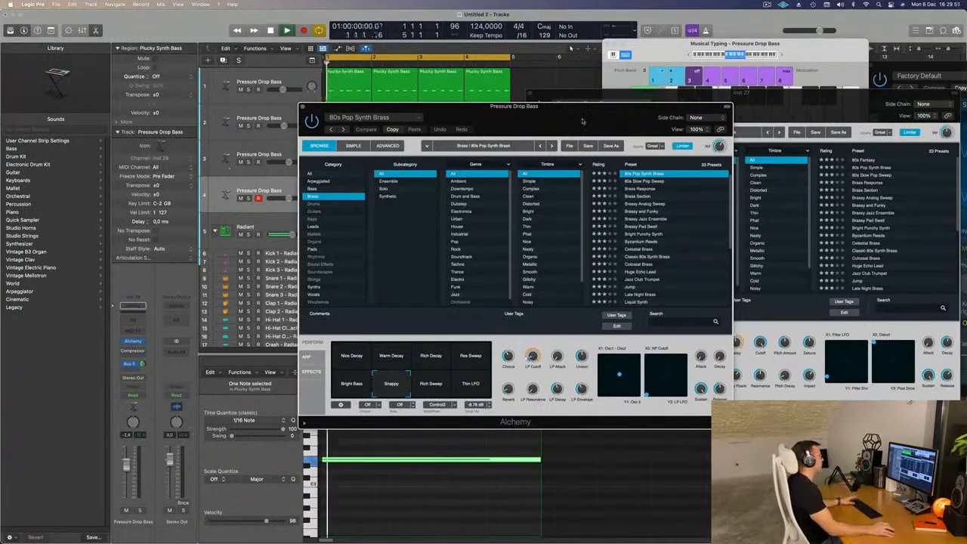
{"action": "left_click_drag", "start_coordinate": [582, 121], "coordinate": [627, 101]}
{"action": "key", "text": "space"}
{"action": "left_click", "coordinate": [361, 229]}
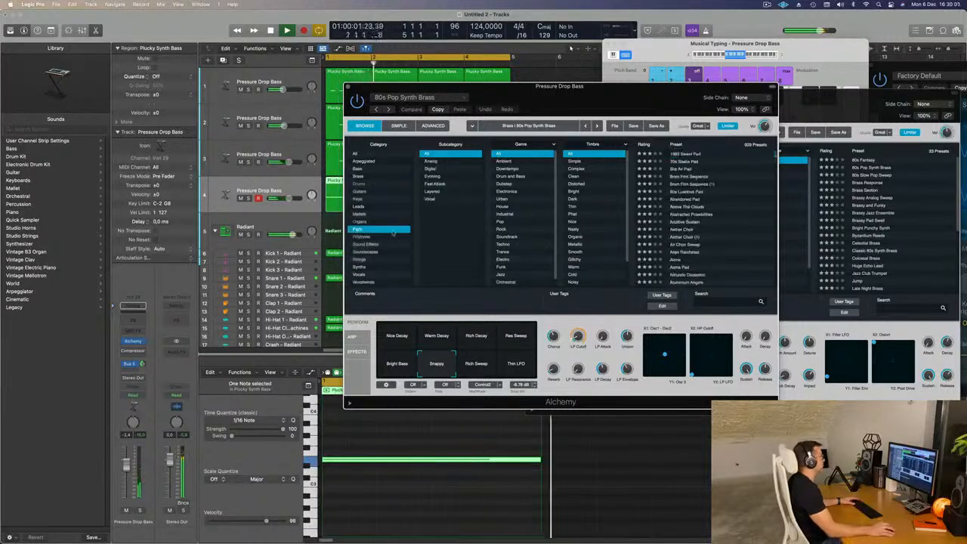
{"action": "left_click_drag", "start_coordinate": [556, 95], "coordinate": [732, 118]}
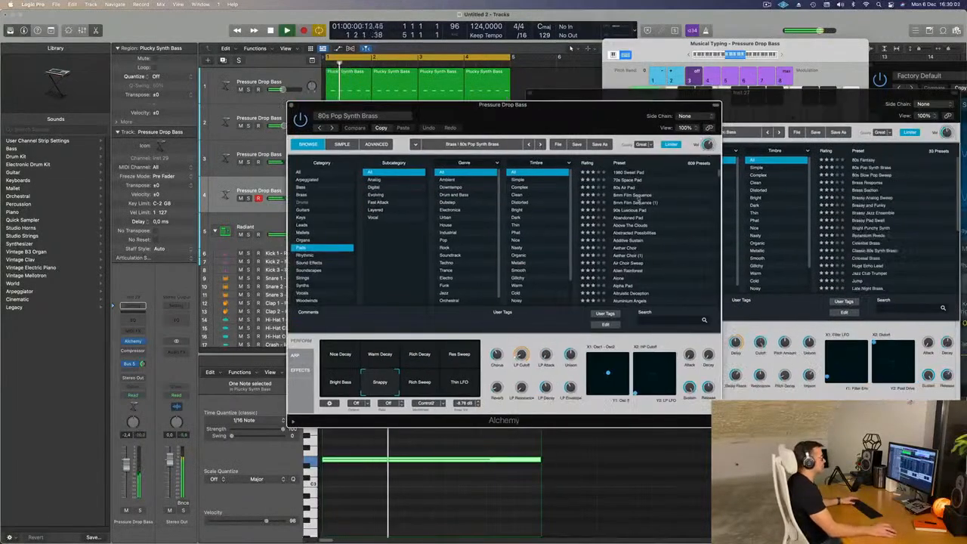
{"action": "left_click", "coordinate": [626, 188]}
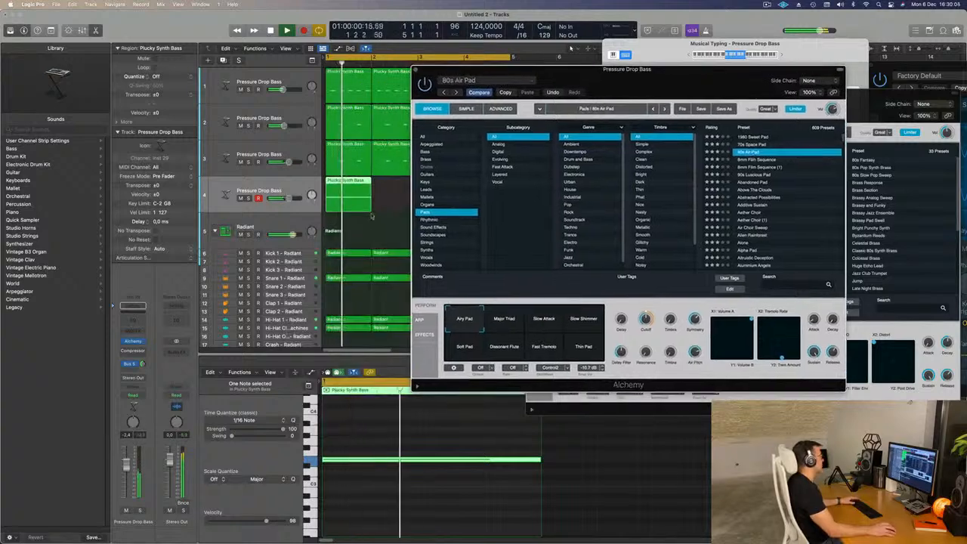
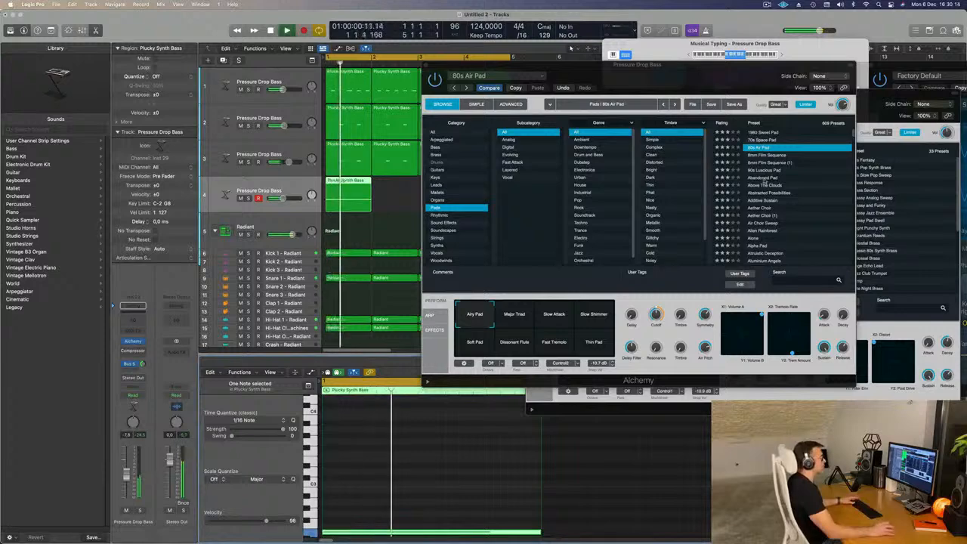
- Audition the Abandoned Pad and Altruistic Deception presets, and lower the new track's volume to about -17 dB
{"action": "left_click", "coordinate": [764, 179]}
{"action": "left_click_drag", "start_coordinate": [725, 69], "coordinate": [741, 30]}
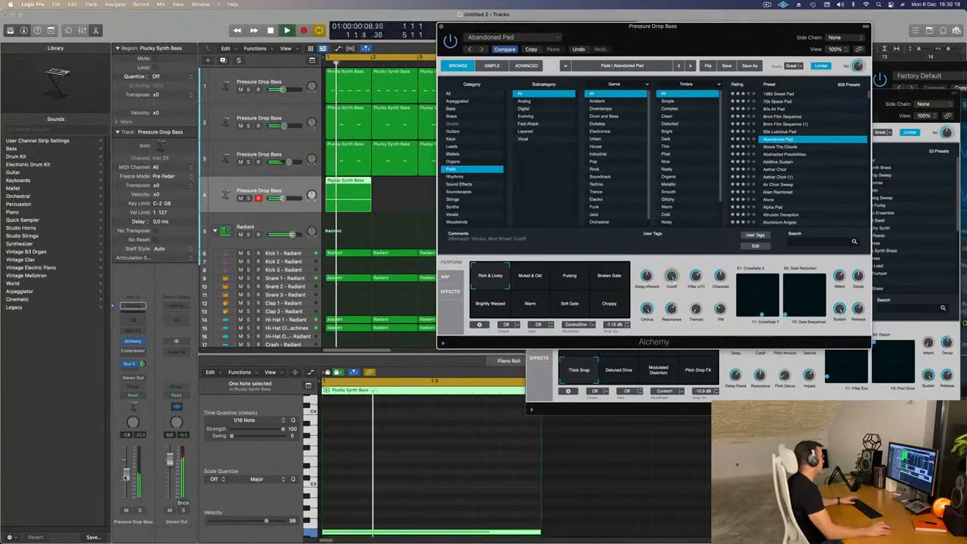
{"action": "left_click_drag", "start_coordinate": [126, 477], "coordinate": [126, 488]}
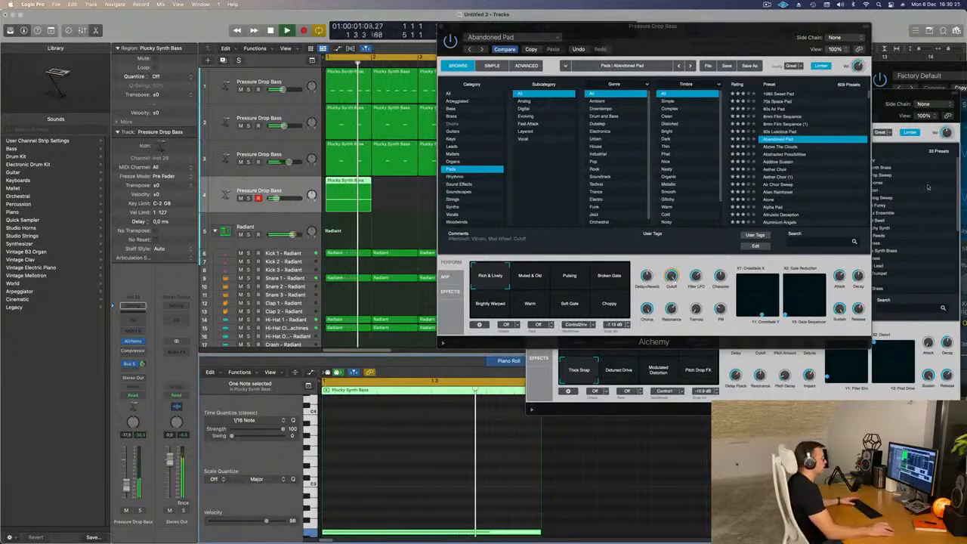
{"action": "scroll", "coordinate": [789, 183], "scroll_direction": "down", "scroll_amount": 3}
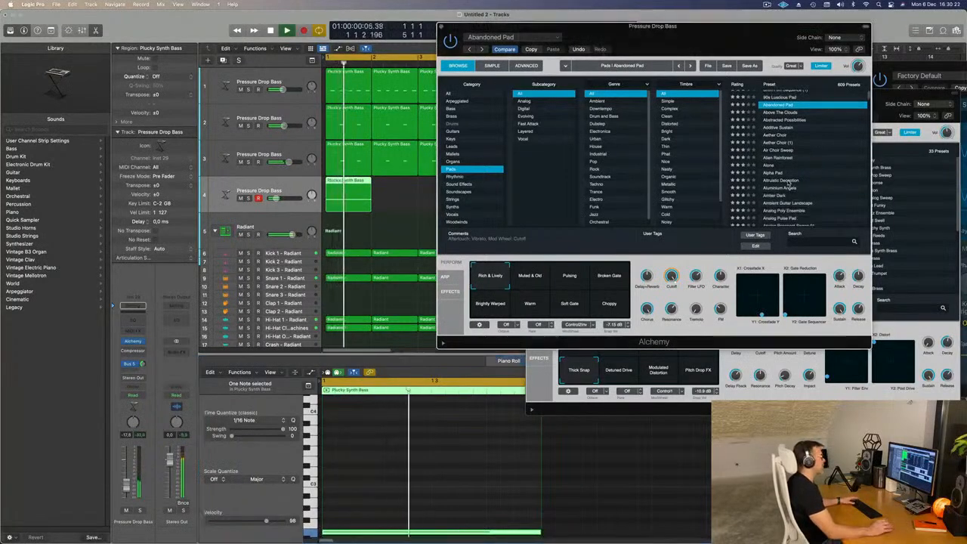
{"action": "left_click", "coordinate": [789, 181]}
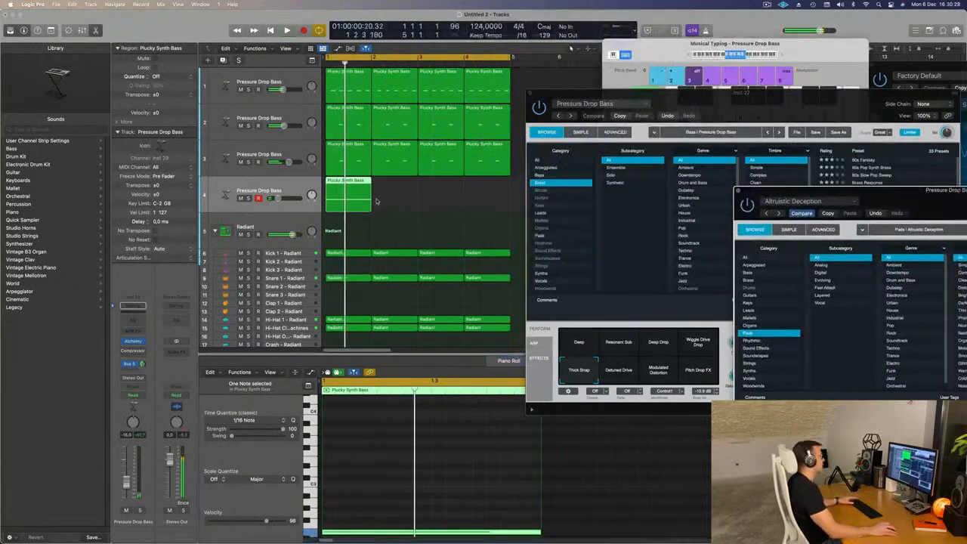
- Lengthen the pad region and its note to two bars, and repeat the region to fill bars 3 and 4
{"action": "left_click_drag", "start_coordinate": [370, 211], "coordinate": [412, 210]}
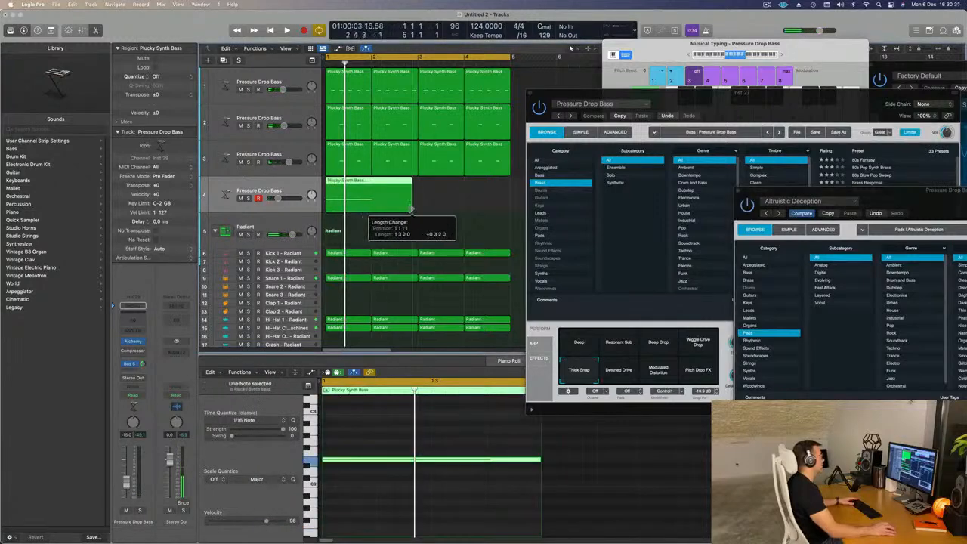
{"action": "scroll", "coordinate": [580, 466], "scroll_direction": "down", "scroll_amount": 2}
{"action": "left_click_drag", "start_coordinate": [504, 458], "coordinate": [694, 468]}
{"action": "key", "text": "space"}
{"action": "key", "text": "space"}
{"action": "left_click", "coordinate": [385, 196]}
{"action": "key", "text": "super+r"}
{"action": "key", "text": "space"}
- Audition the Analog Resonant Sweep 01 pad preset in Alchemy during playback
{"action": "left_click_drag", "start_coordinate": [884, 195], "coordinate": [643, 114]}
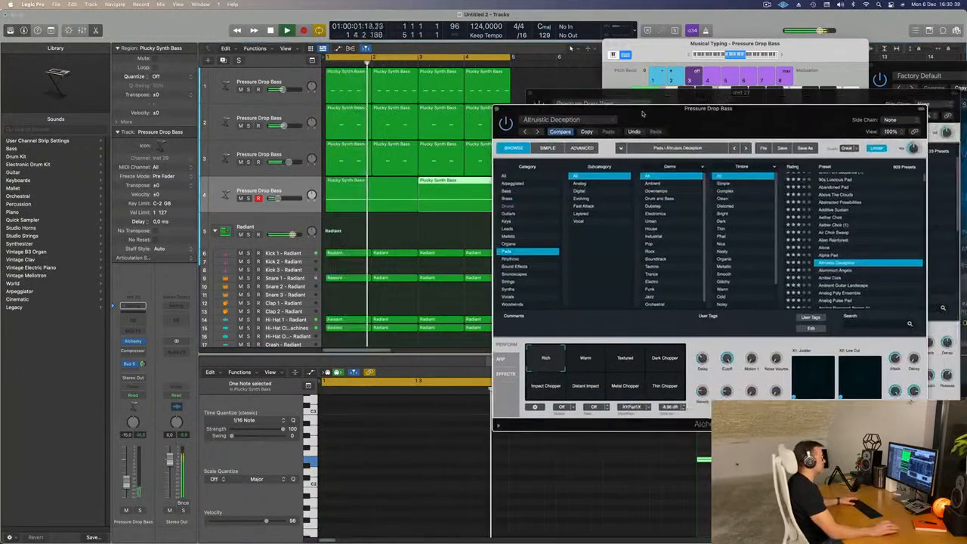
{"action": "scroll", "coordinate": [871, 234], "scroll_direction": "down", "scroll_amount": 3}
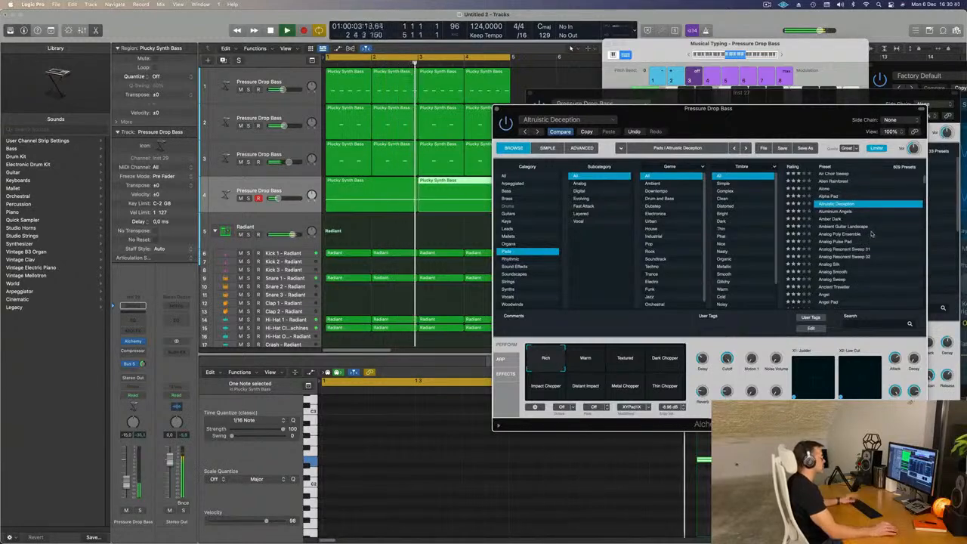
{"action": "scroll", "coordinate": [876, 241], "scroll_direction": "down", "scroll_amount": 1}
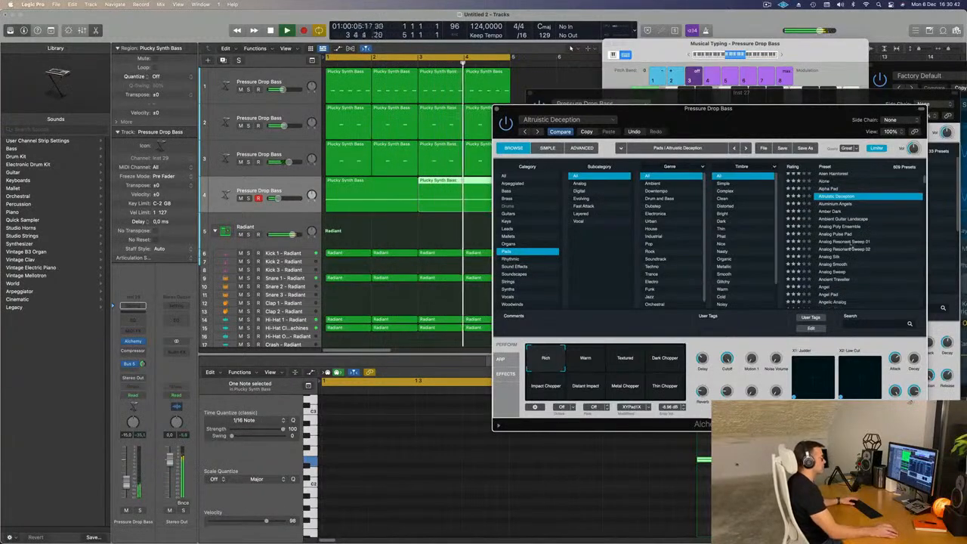
{"action": "left_click", "coordinate": [846, 241]}
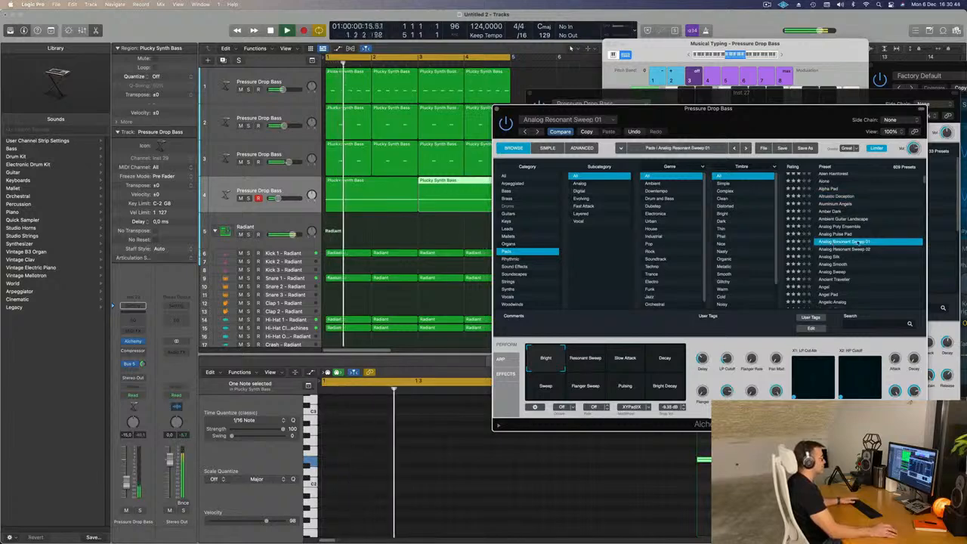
- Try the Pulsing, Flanger Sweep and Bright Decay performance variations of Analog Resonant Sweep 01
{"action": "scroll", "coordinate": [857, 241], "scroll_direction": "down", "scroll_amount": 2}
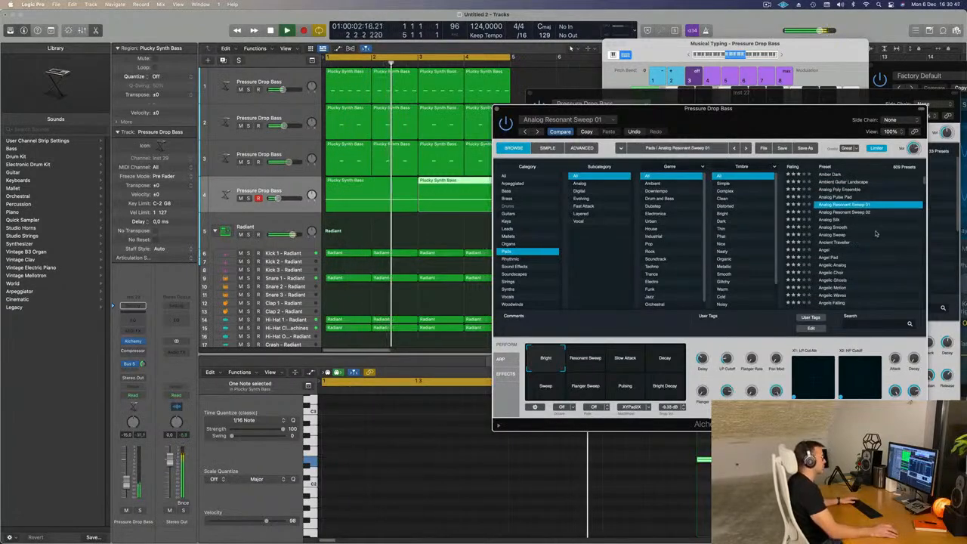
{"action": "scroll", "coordinate": [875, 234], "scroll_direction": "down", "scroll_amount": 2}
{"action": "left_click", "coordinate": [625, 386]}
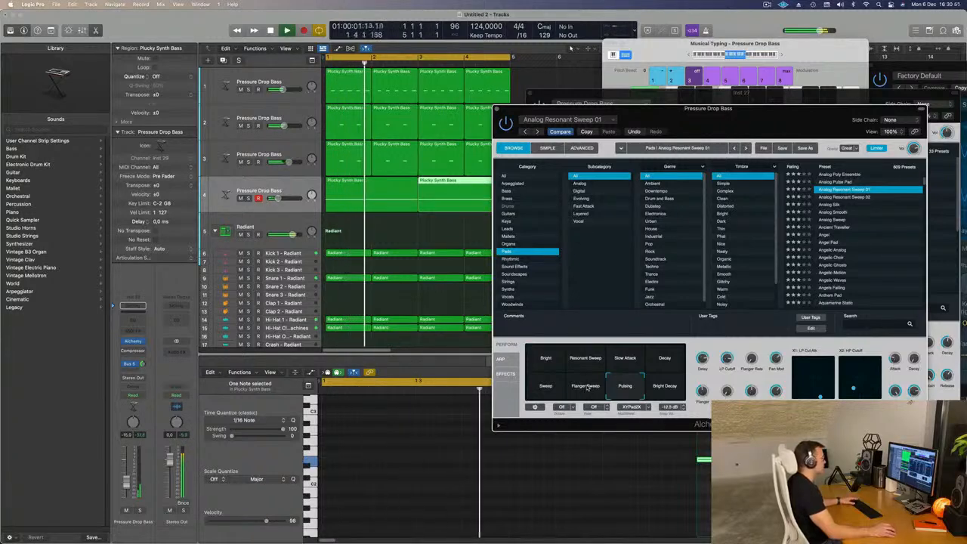
{"action": "left_click", "coordinate": [587, 386]}
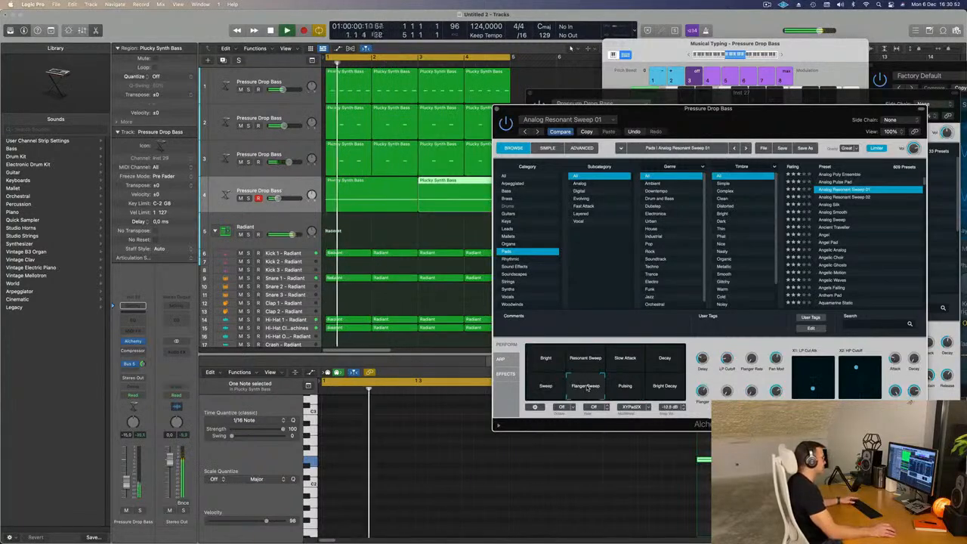
{"action": "left_click", "coordinate": [665, 386]}
- Switch the pad track's Alchemy preset to Aquamarine Static
{"action": "scroll", "coordinate": [872, 243], "scroll_direction": "down", "scroll_amount": 2}
{"action": "scroll", "coordinate": [873, 243], "scroll_direction": "down", "scroll_amount": 5}
{"action": "left_click", "coordinate": [845, 254]}
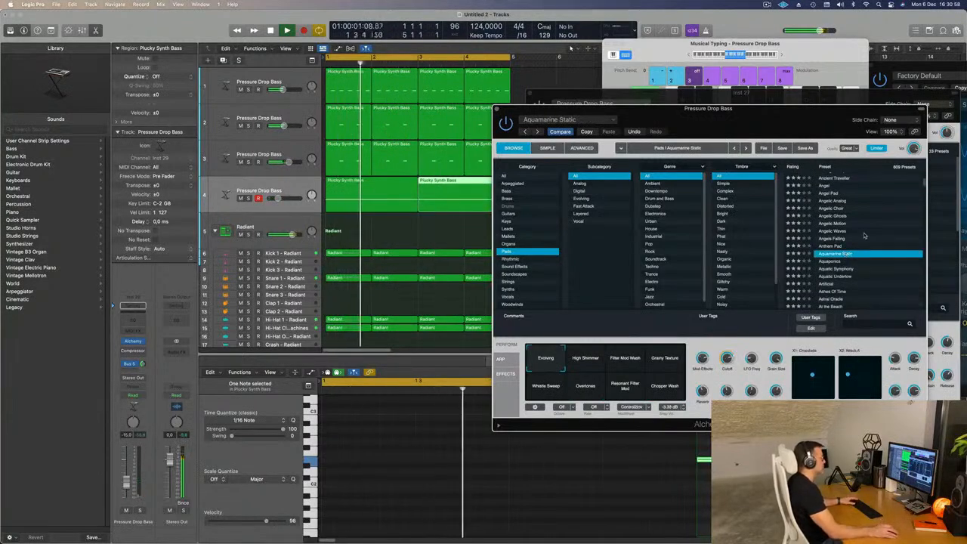
{"action": "scroll", "coordinate": [873, 241], "scroll_direction": "down", "scroll_amount": 4}
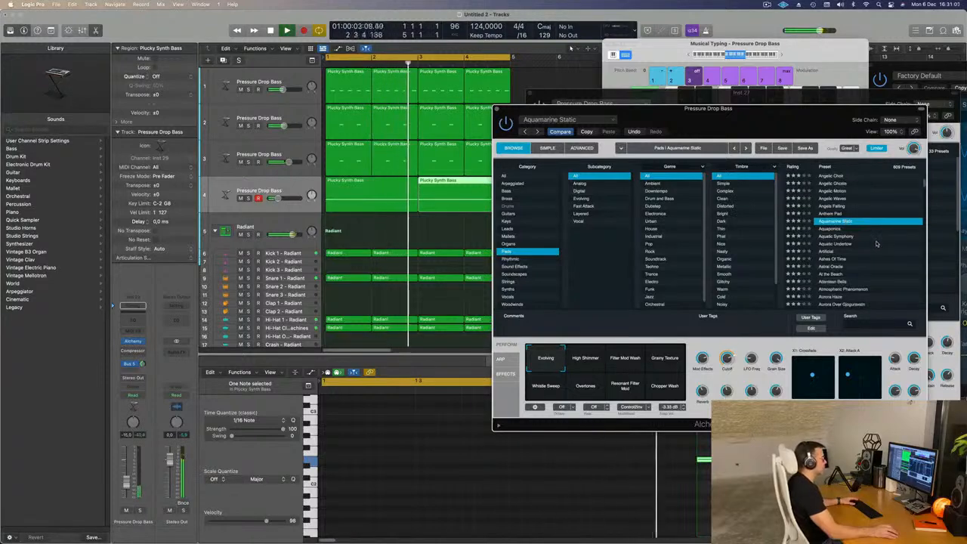
{"action": "scroll", "coordinate": [877, 243], "scroll_direction": "down", "scroll_amount": 2}
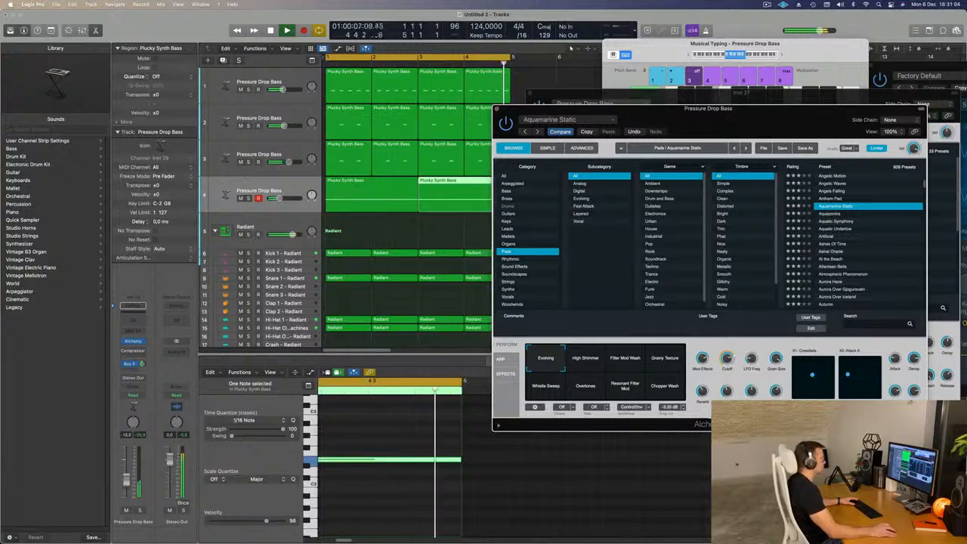
- Audition Aquamarine Static's performance variations from High Shimmer through Chopper Wash, and raise the pad track's volume to about -11.4 dB
{"action": "left_click", "coordinate": [585, 360]}
{"action": "left_click", "coordinate": [624, 360]}
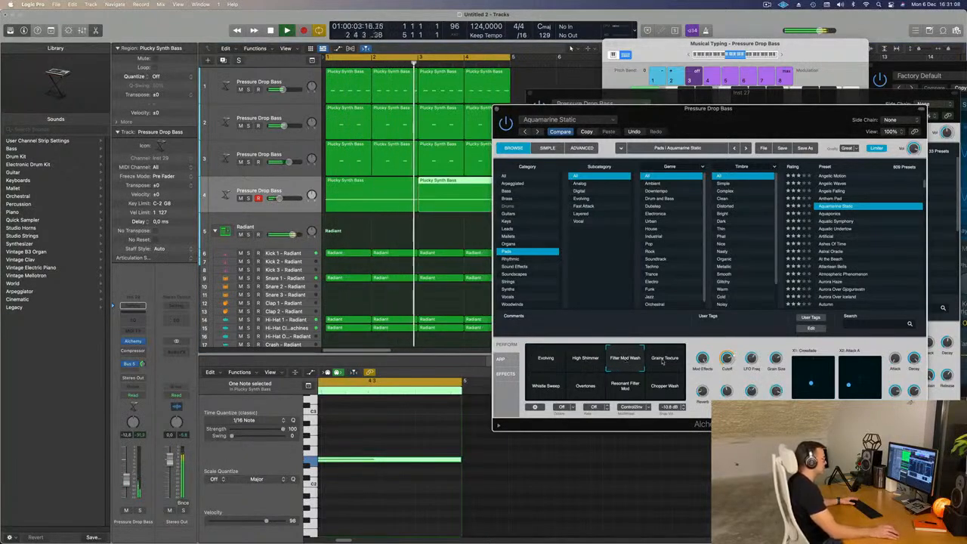
{"action": "left_click", "coordinate": [546, 385]}
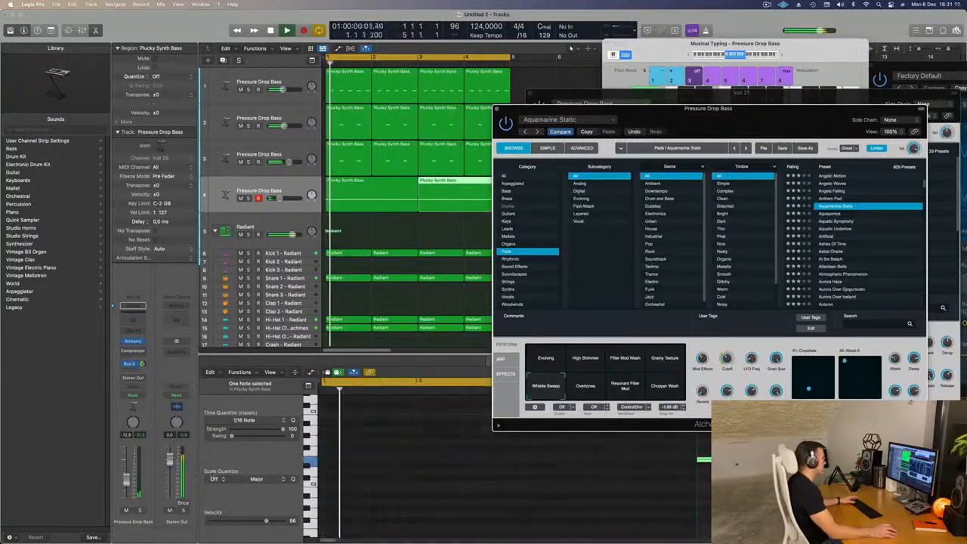
{"action": "left_click", "coordinate": [224, 457]}
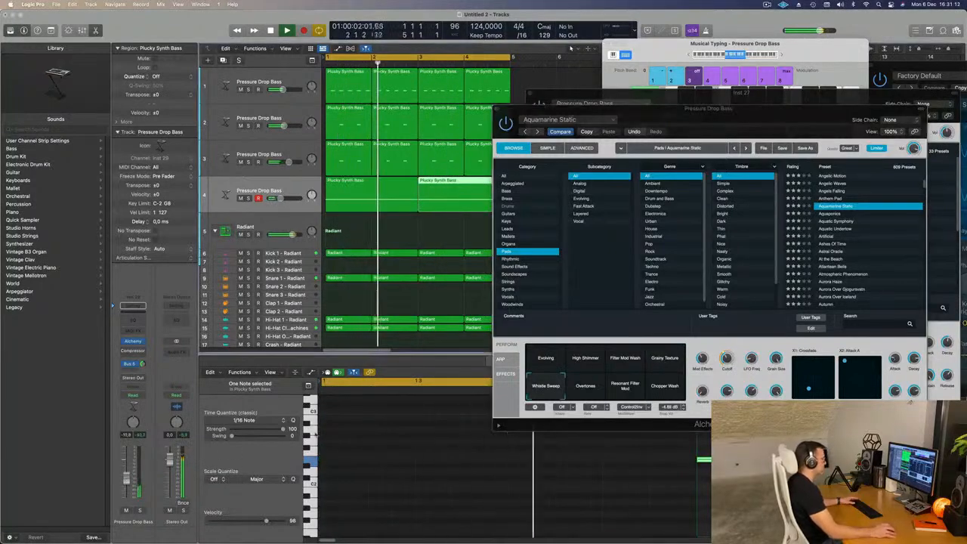
{"action": "left_click", "coordinate": [586, 385]}
{"action": "left_click", "coordinate": [633, 388]}
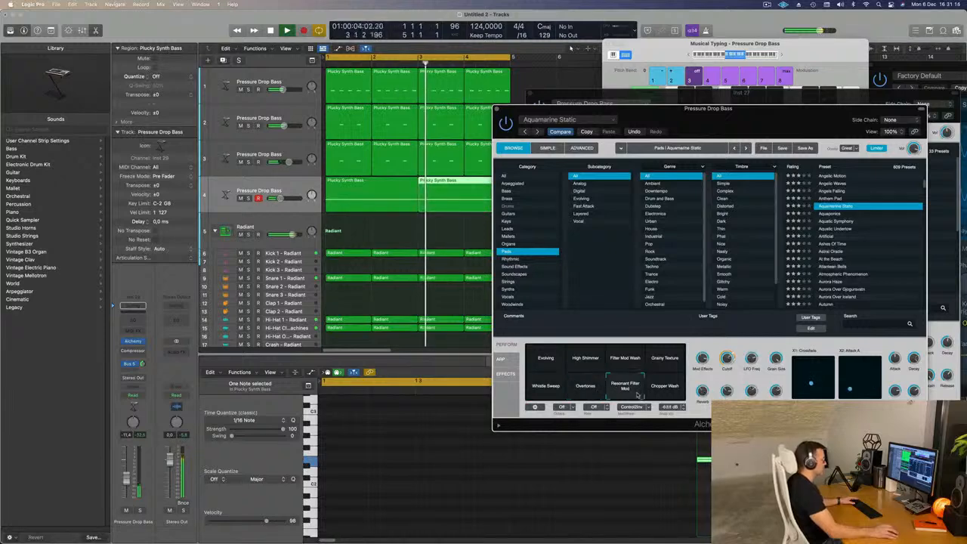
{"action": "left_click", "coordinate": [669, 393]}
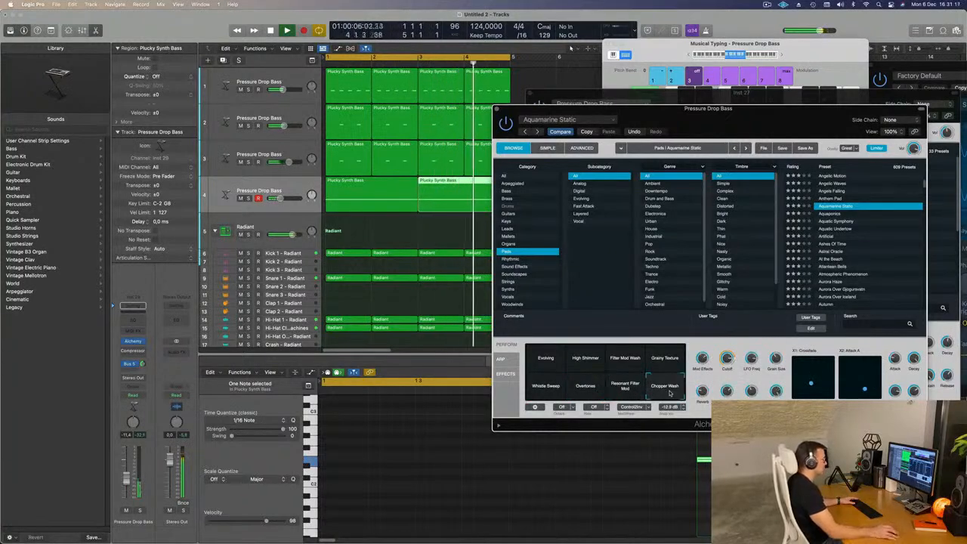
- Load the Astral Oracle pad preset and select its Rich performance variation
{"action": "scroll", "coordinate": [869, 249], "scroll_direction": "down", "scroll_amount": 1}
{"action": "left_click", "coordinate": [835, 239]}
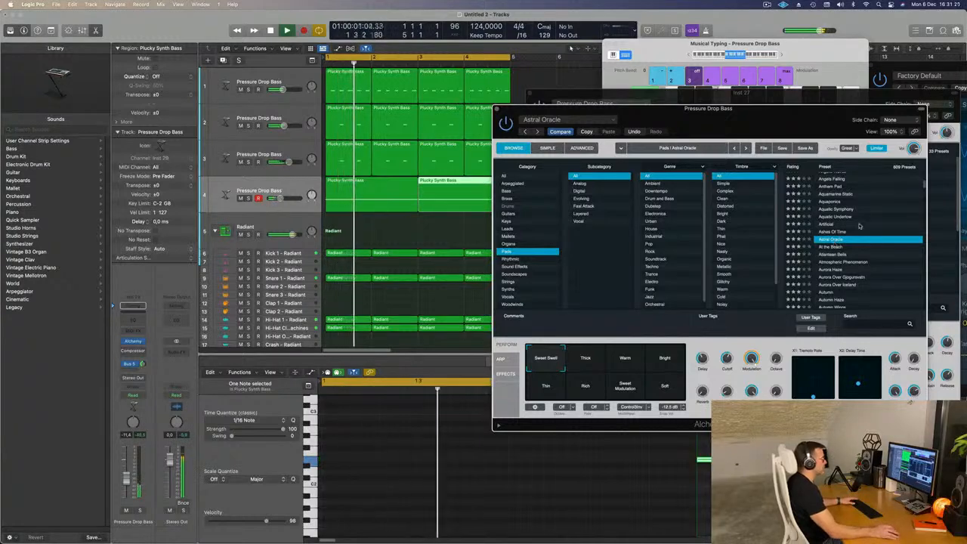
{"action": "scroll", "coordinate": [859, 233], "scroll_direction": "down", "scroll_amount": 1}
{"action": "scroll", "coordinate": [874, 238], "scroll_direction": "down", "scroll_amount": 1}
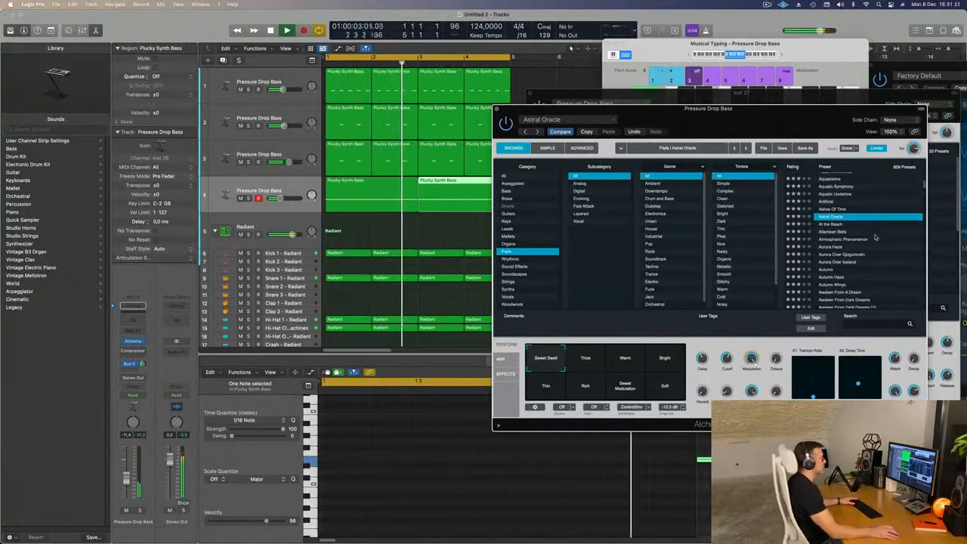
{"action": "left_click", "coordinate": [586, 387]}
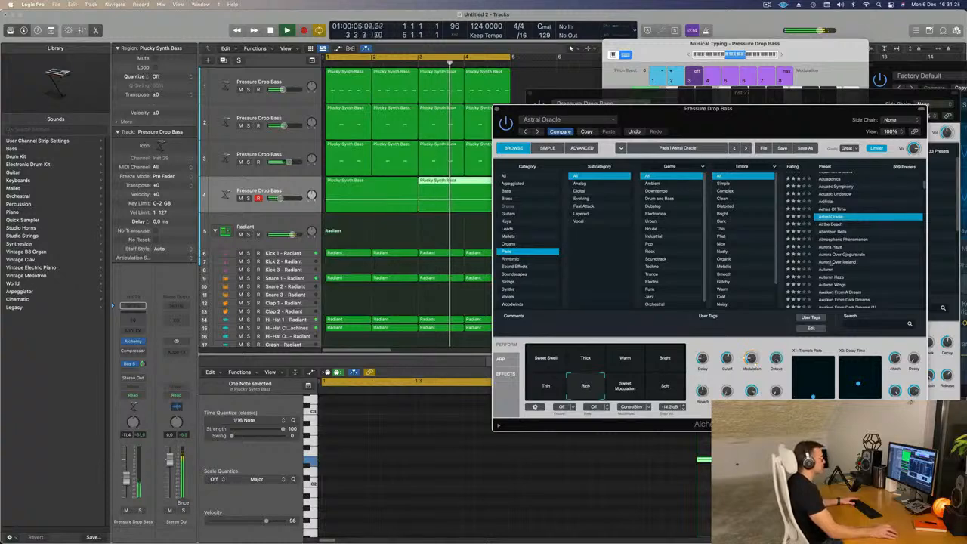
- Switch the pad track's Alchemy preset to Aurora Over Gjogursvatn
{"action": "scroll", "coordinate": [860, 239], "scroll_direction": "down", "scroll_amount": 2}
{"action": "left_click", "coordinate": [847, 240]}
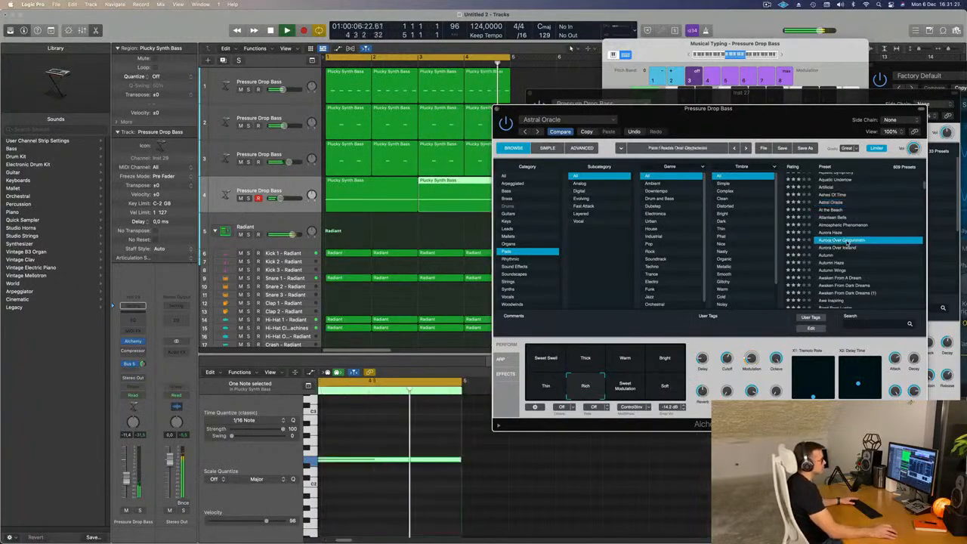
{"action": "scroll", "coordinate": [905, 232], "scroll_direction": "down", "scroll_amount": 2}
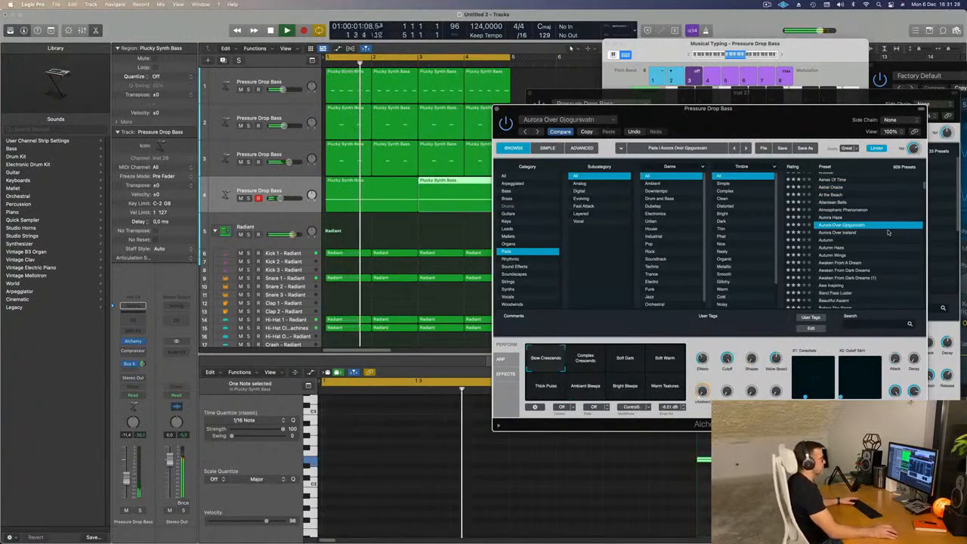
{"action": "scroll", "coordinate": [862, 218], "scroll_direction": "down", "scroll_amount": 1}
- Select all notes in both pad regions and transpose them down one octave
{"action": "left_click_drag", "start_coordinate": [361, 225], "coordinate": [450, 199]}
{"action": "key", "text": "super+a"}
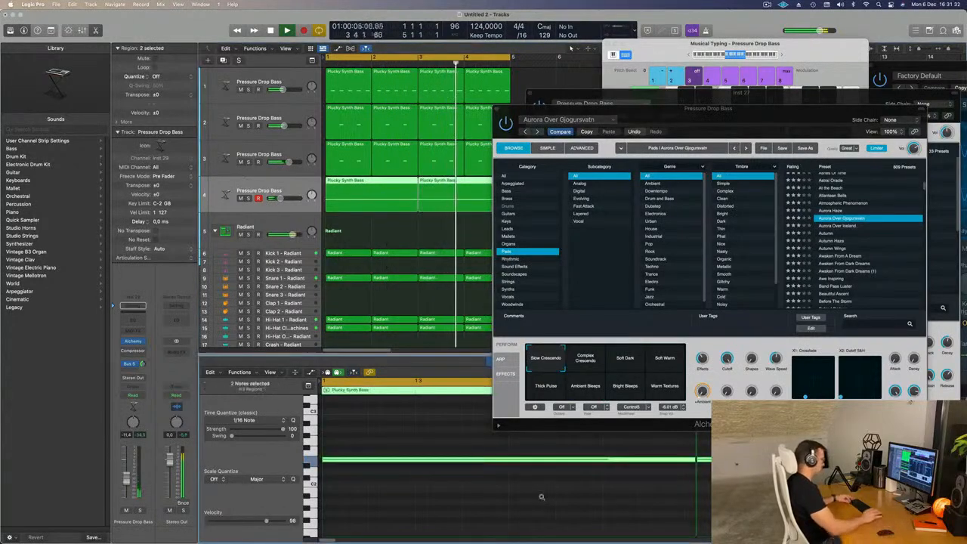
{"action": "key", "text": "alt+shift+Down"}
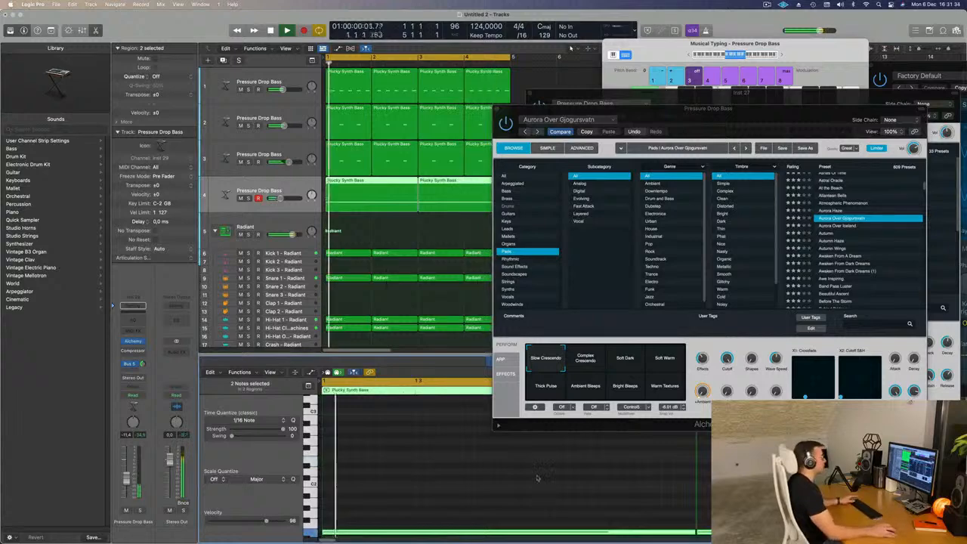
{"action": "left_click_drag", "start_coordinate": [627, 108], "coordinate": [619, 100]}
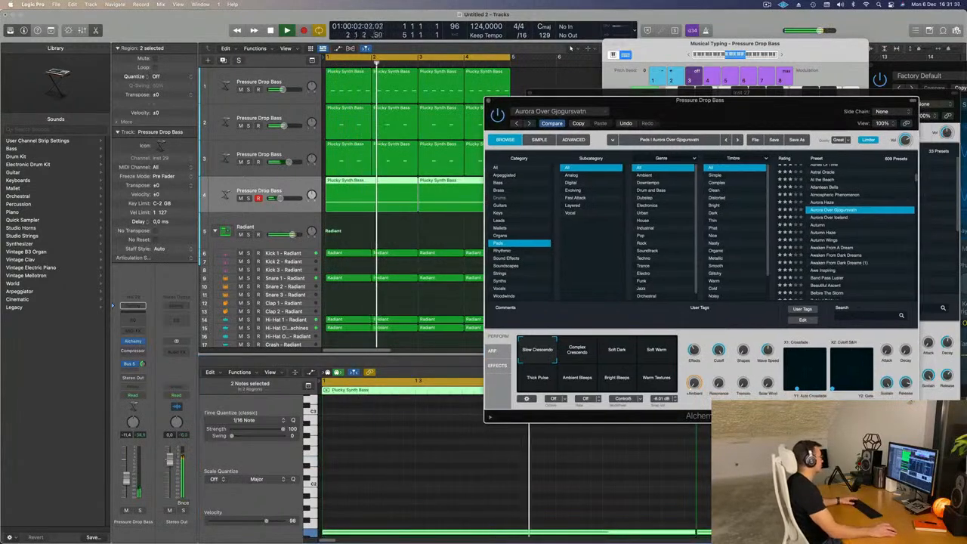
- Raise the pad track's volume to about -3.6 dB and load the Autumn Haze pad preset
{"action": "left_click", "coordinate": [133, 516]}
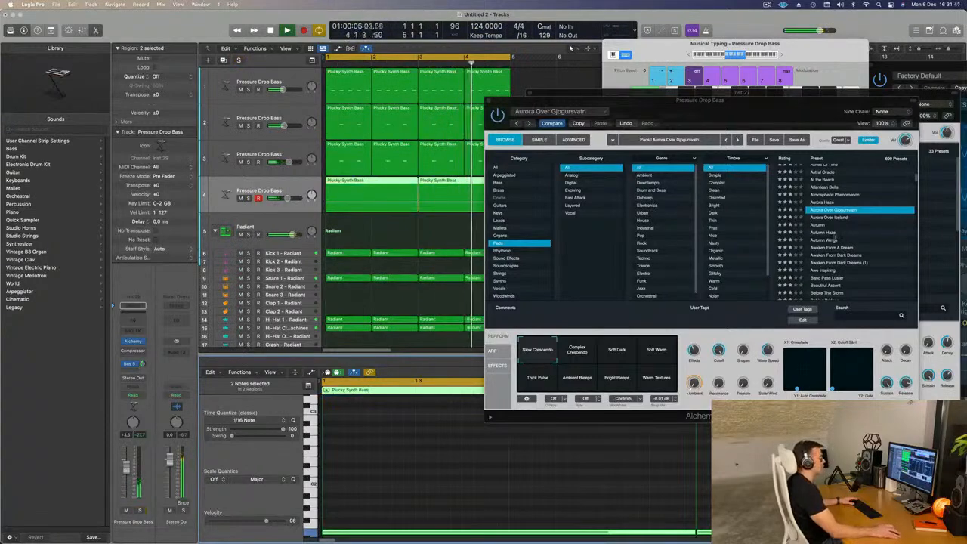
{"action": "left_click", "coordinate": [823, 232]}
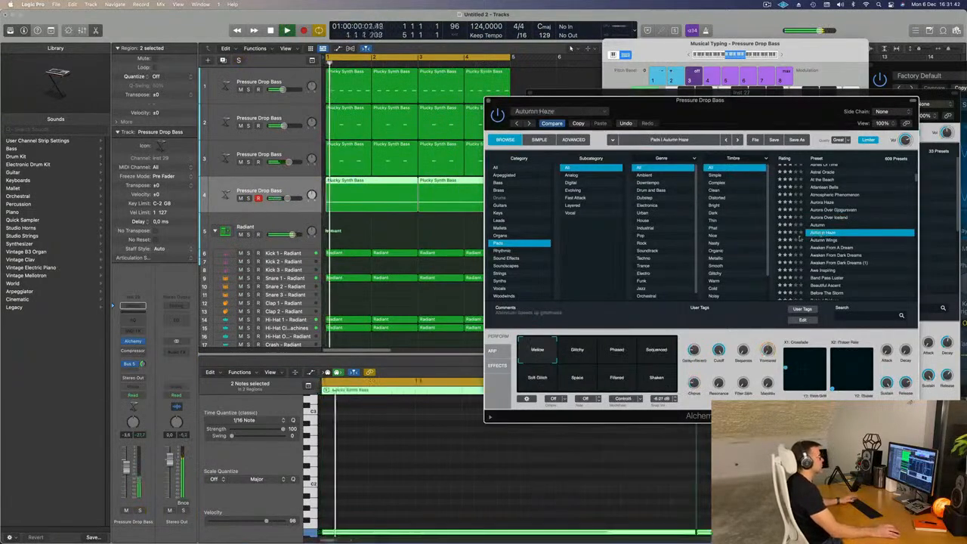
{"action": "left_click_drag", "start_coordinate": [562, 281], "coordinate": [541, 264]}
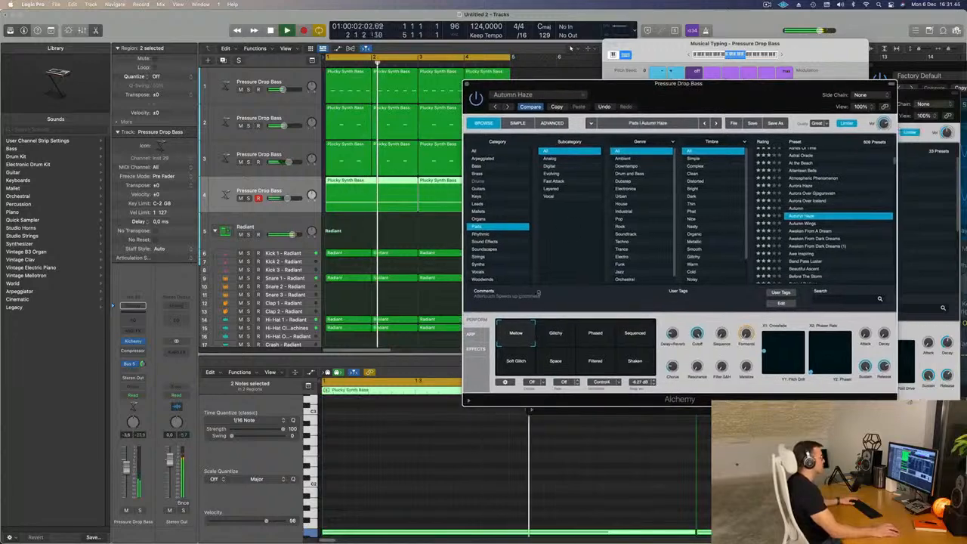
- Audition Autumn Haze's Glitchy, Phased and Sequenced performance variations against the loop
{"action": "left_click", "coordinate": [555, 334]}
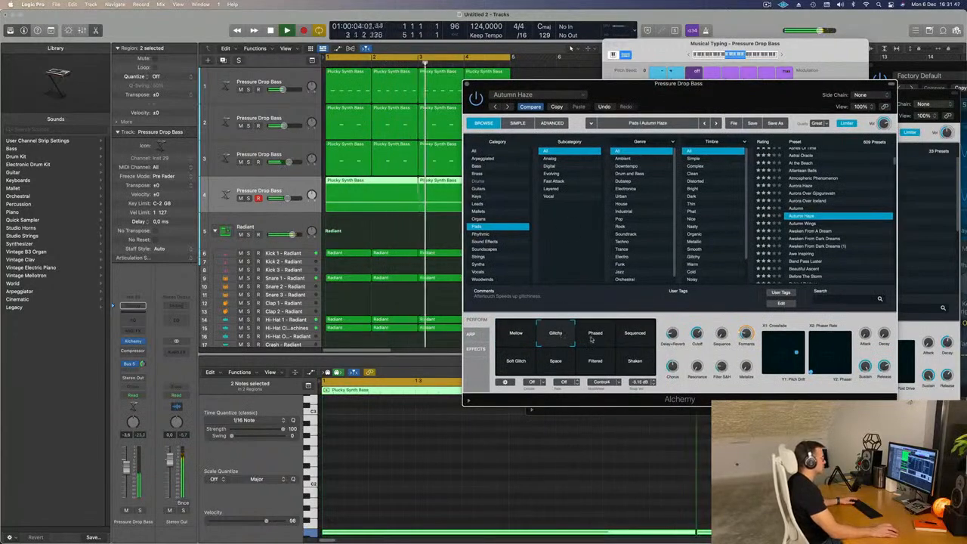
{"action": "key", "text": "Return"}
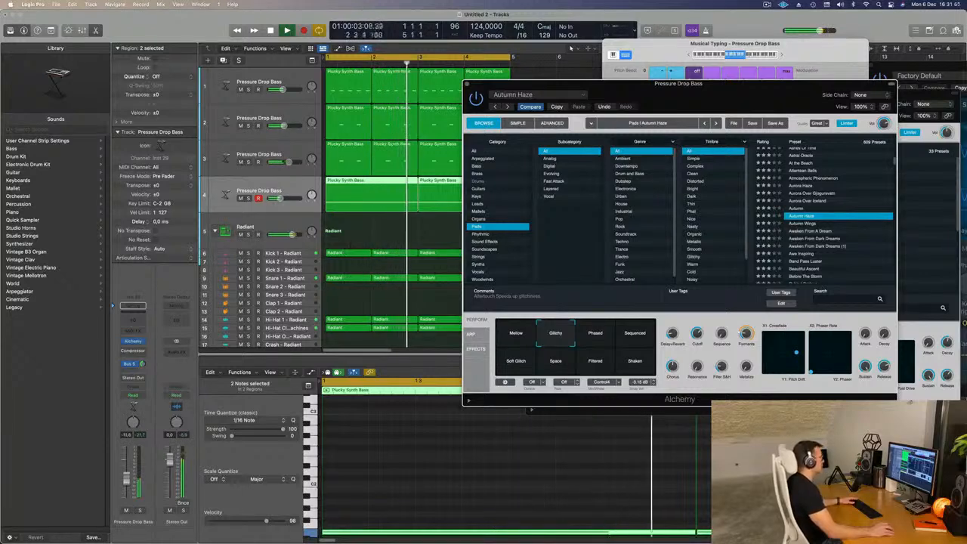
{"action": "left_click", "coordinate": [596, 333]}
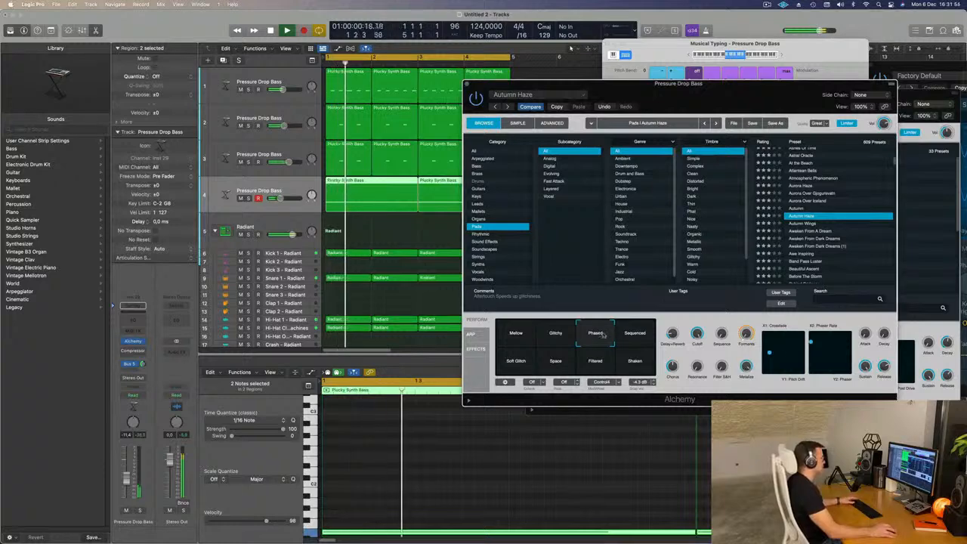
{"action": "left_click", "coordinate": [633, 333]}
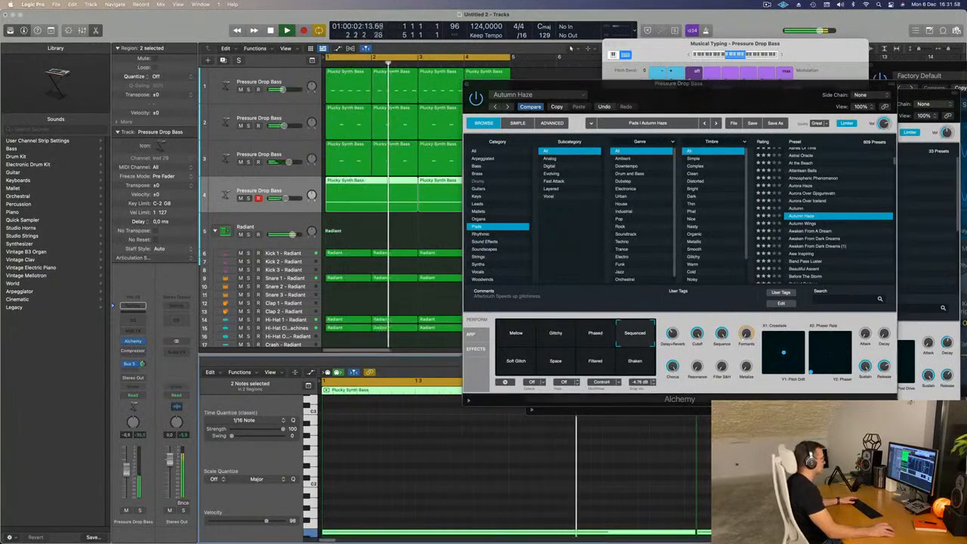
- Compare Autumn Haze's Soft Glitch and Shaken variations, keep Soft Glitch, and set the pad track's volume to about -2.9 dB
{"action": "left_click", "coordinate": [510, 363]}
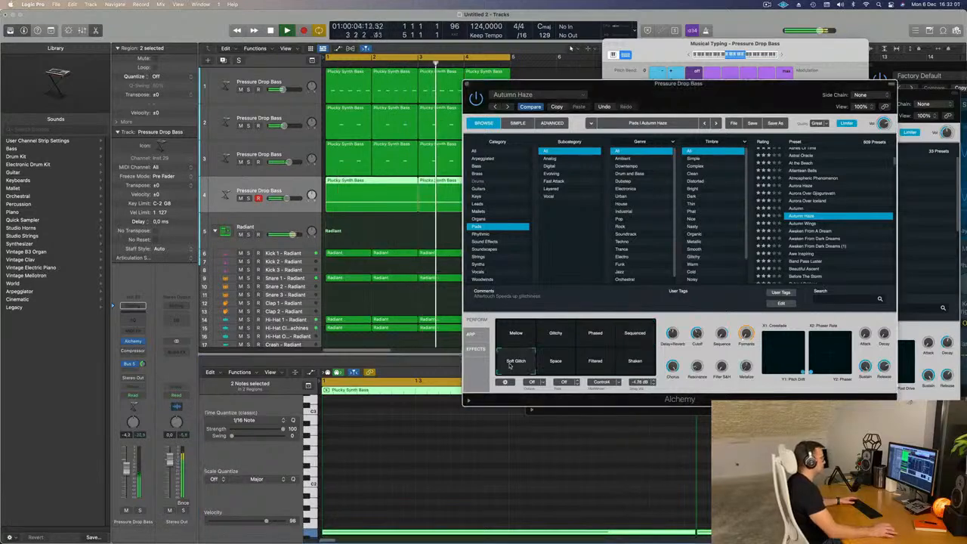
{"action": "left_click", "coordinate": [140, 512]}
{"action": "left_click", "coordinate": [139, 511]}
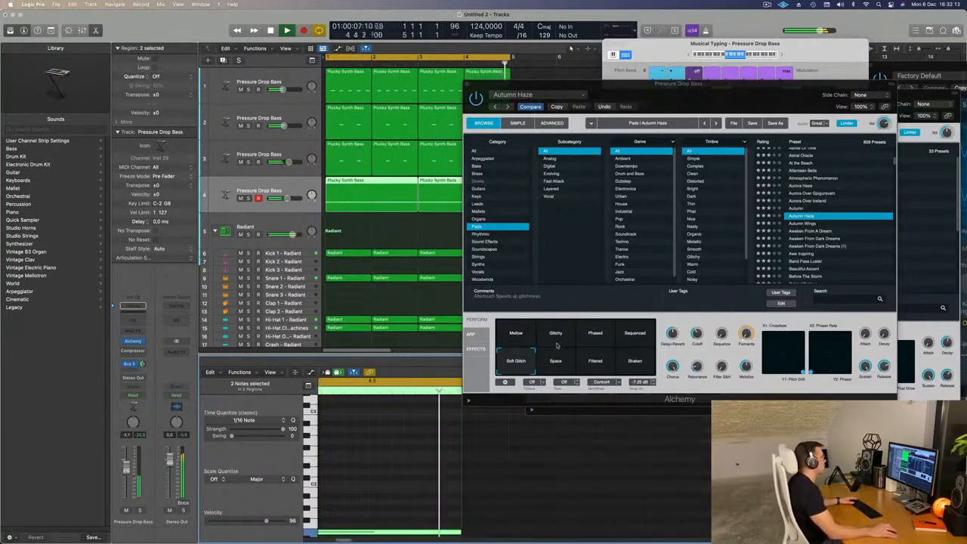
{"action": "left_click", "coordinate": [641, 366]}
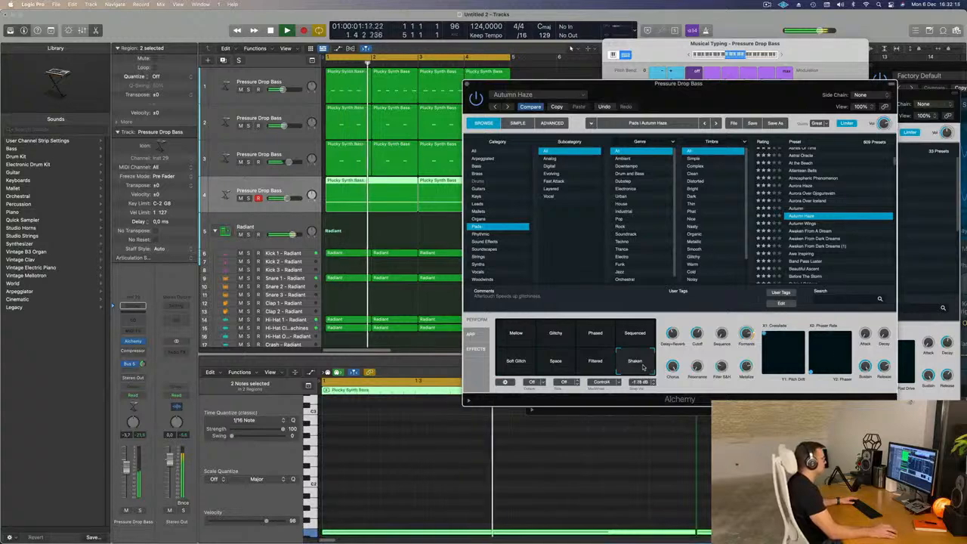
{"action": "left_click", "coordinate": [518, 359]}
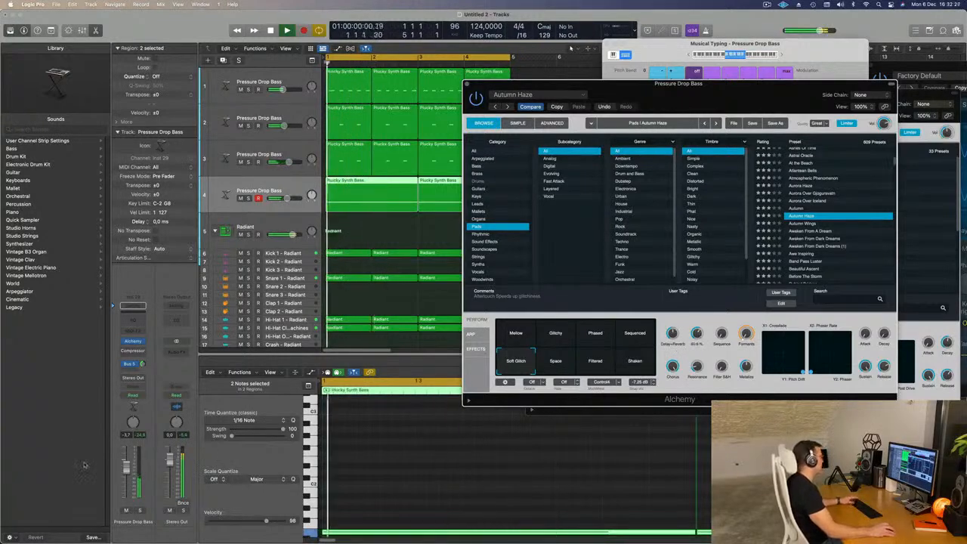
{"action": "left_click", "coordinate": [589, 461]}
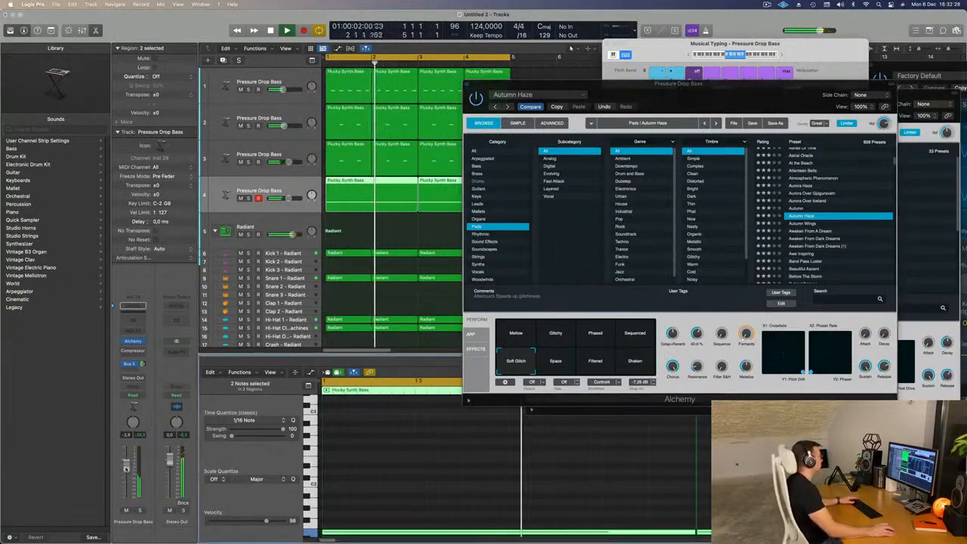
- Close the Autumn Haze and Pressure Drop Bass Alchemy windows to clear the arrangement
{"action": "left_click_drag", "start_coordinate": [488, 81], "coordinate": [417, 100]}
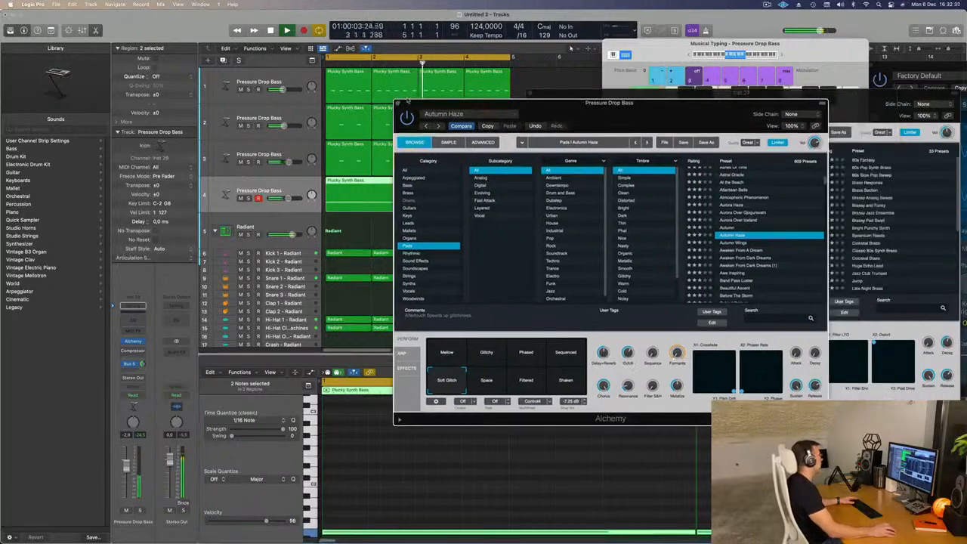
{"action": "key", "text": "super+w"}
{"action": "left_click_drag", "start_coordinate": [611, 95], "coordinate": [522, 111]}
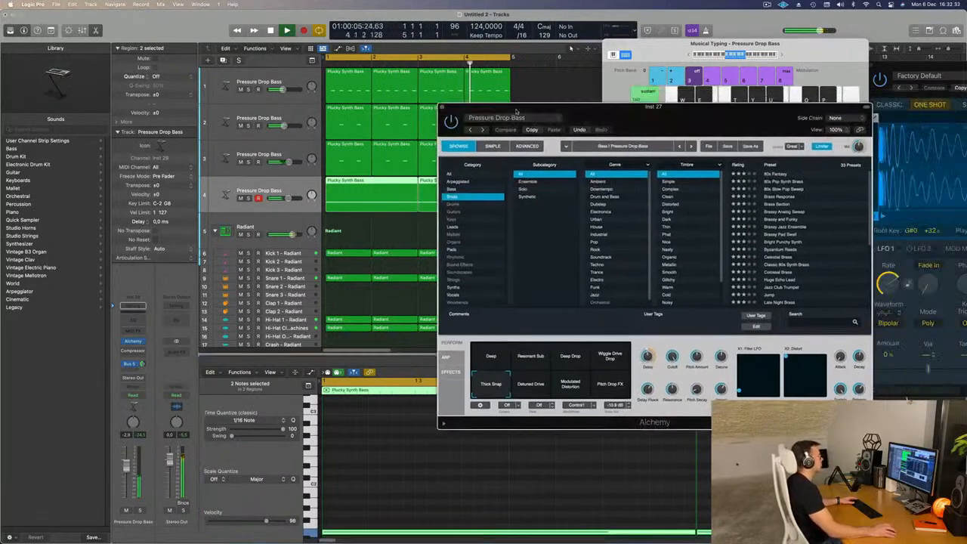
{"action": "left_click", "coordinate": [441, 108]}
{"action": "scroll", "coordinate": [466, 229], "scroll_direction": "down", "scroll_amount": 3}
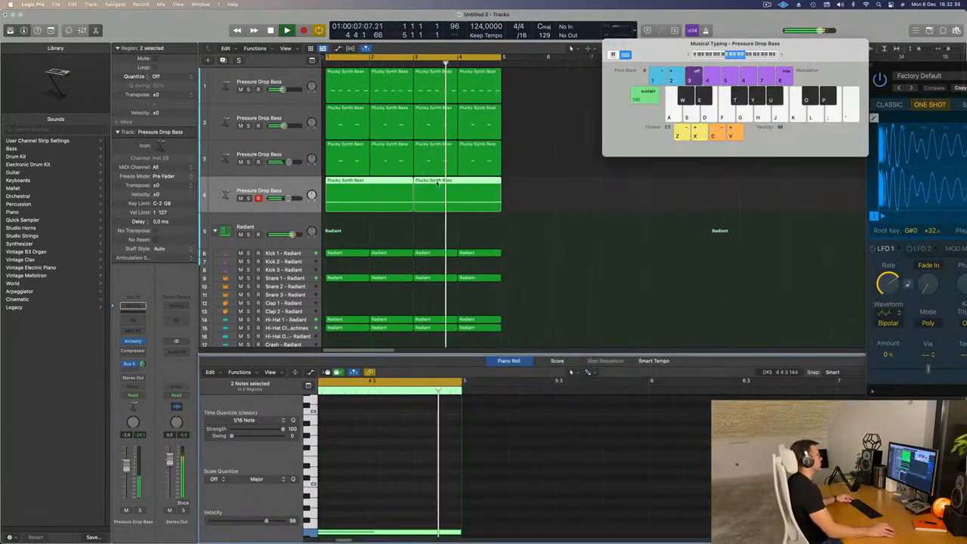
- Select every region in the four-bar loop and repeat the selection three times
{"action": "left_click", "coordinate": [473, 227]}
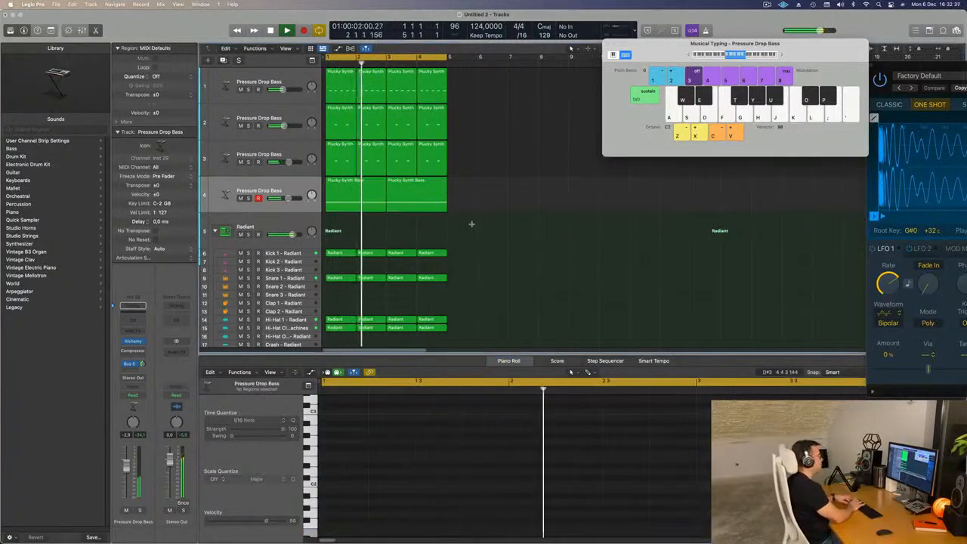
{"action": "key", "text": "super+a"}
{"action": "key", "text": "super+r"}
{"action": "key", "text": "super+r"}
{"action": "key", "text": "super+r"}
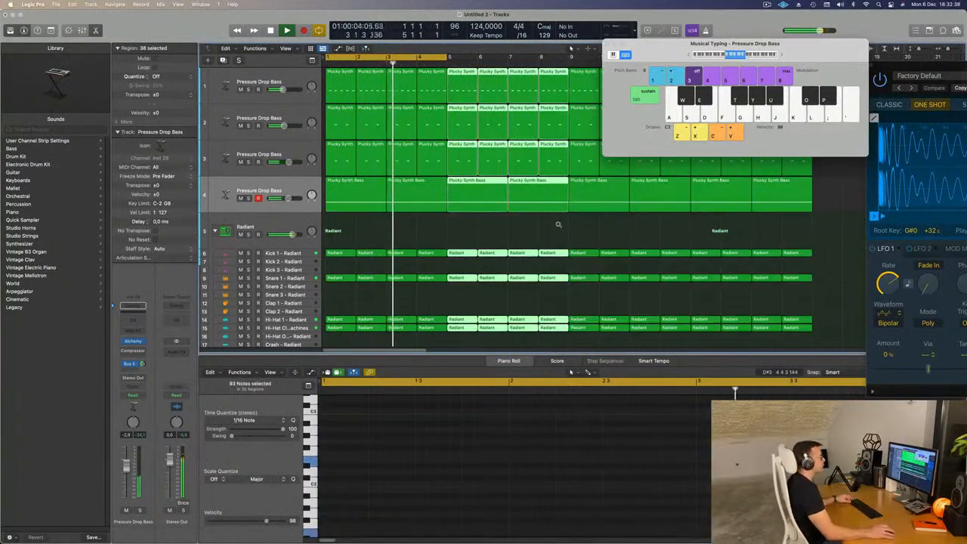
- Move the Musical Typing keyboard aside and extend the cycle range from bar 1 to the end of the repeated regions
{"action": "scroll", "coordinate": [558, 225], "scroll_direction": "down", "scroll_amount": 5}
{"action": "left_click_drag", "start_coordinate": [650, 44], "coordinate": [691, 48]}
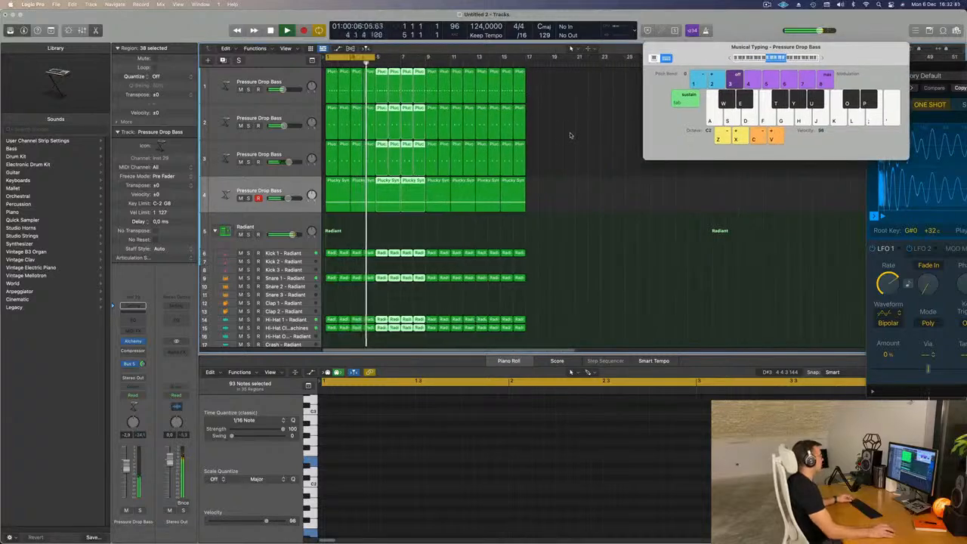
{"action": "scroll", "coordinate": [387, 57], "scroll_direction": "up", "scroll_amount": 5}
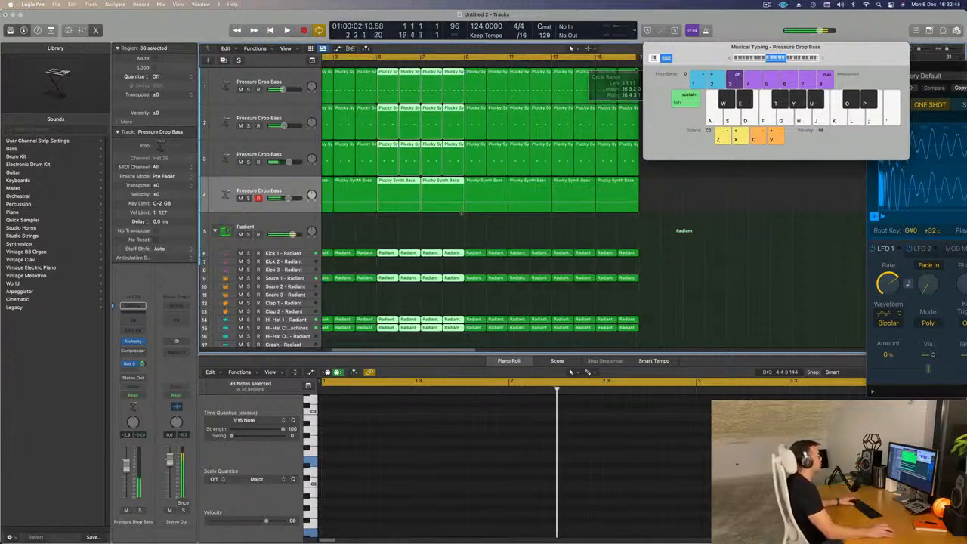
{"action": "left_click", "coordinate": [400, 234]}
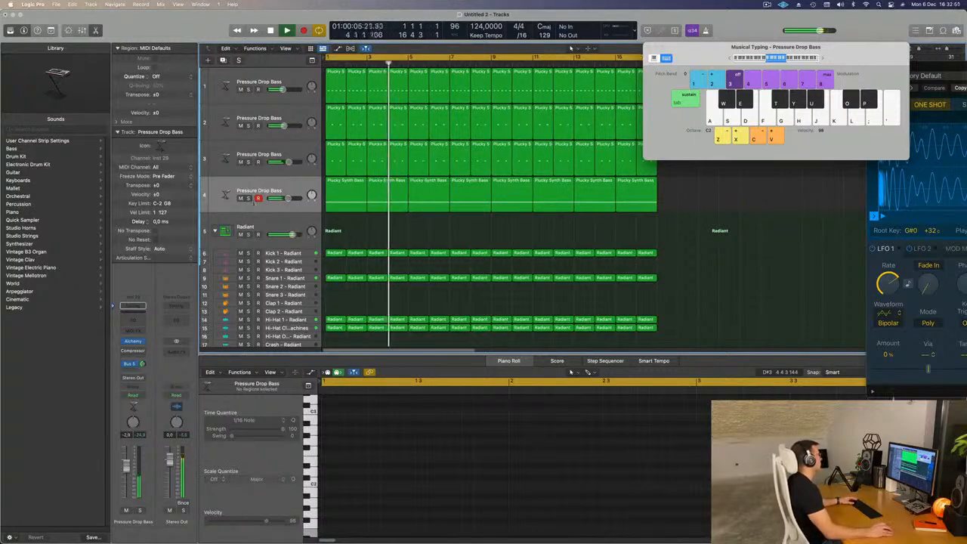
- Reopen the pad track's Alchemy, adjust the Cutoff of its Soft Glitch variation, and close the instrument
{"action": "left_click", "coordinate": [253, 200]}
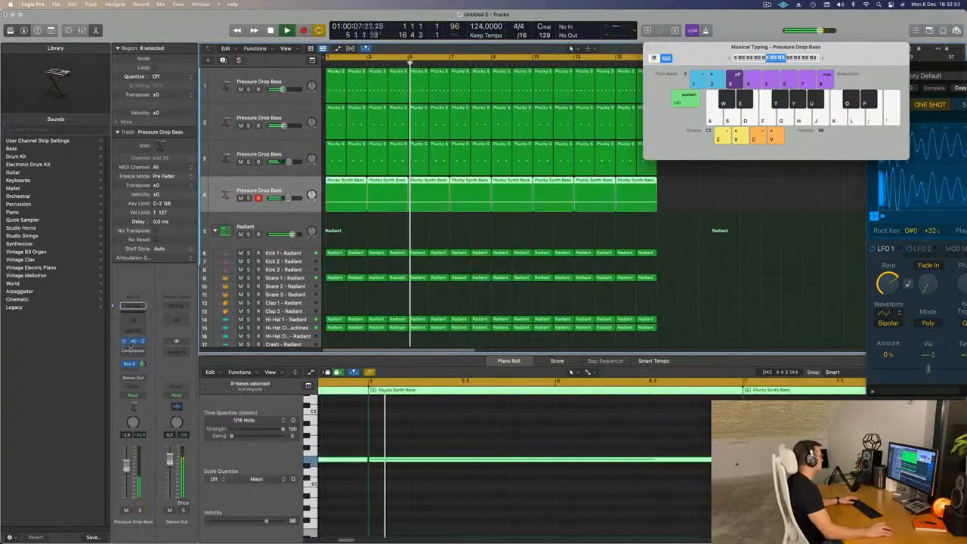
{"action": "left_click", "coordinate": [132, 340]}
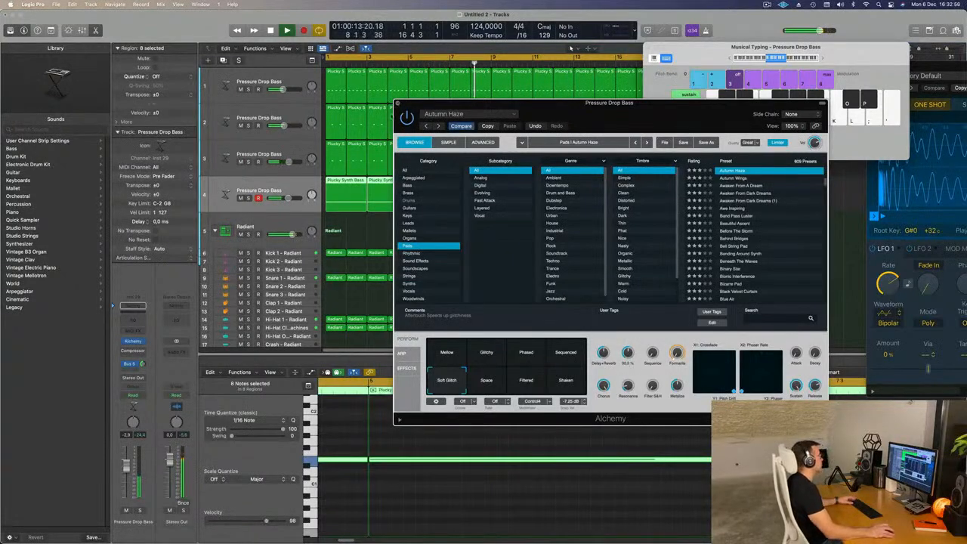
{"action": "left_click", "coordinate": [396, 104]}
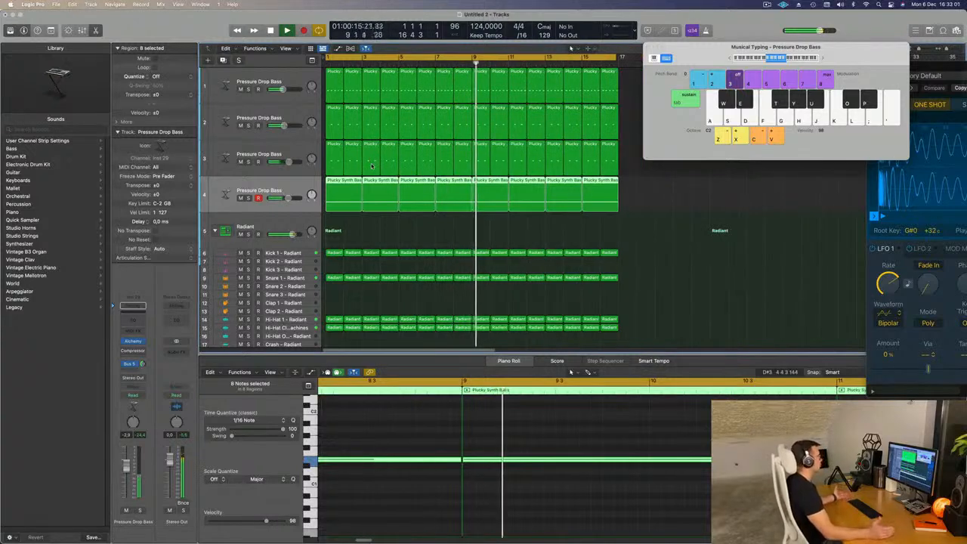
- Copy the first Kick 1 region onto the Kick 2 track at bar 1 and play it back
{"action": "scroll", "coordinate": [420, 174], "scroll_direction": "down", "scroll_amount": 3}
{"action": "scroll", "coordinate": [400, 171], "scroll_direction": "down", "scroll_amount": 2}
{"action": "scroll", "coordinate": [388, 128], "scroll_direction": "up", "scroll_amount": 4}
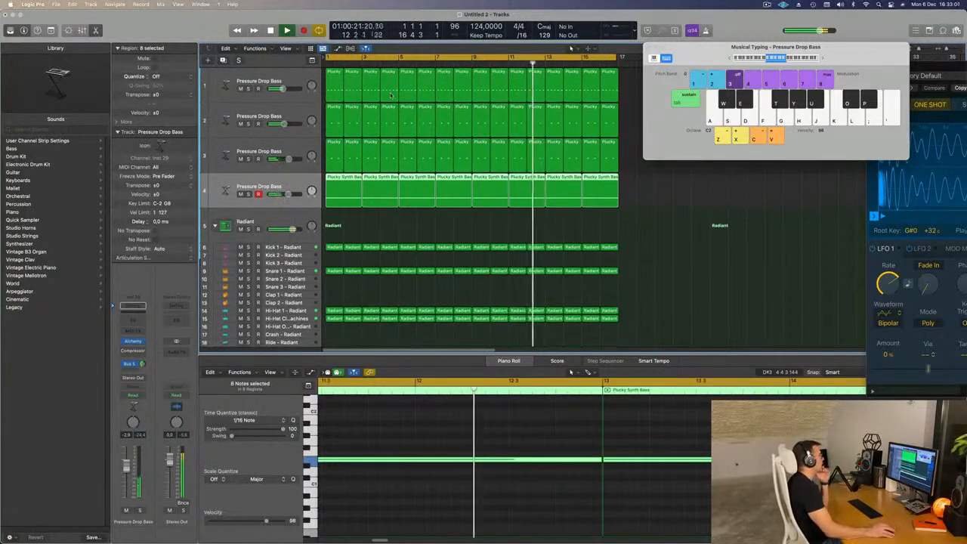
{"action": "scroll", "coordinate": [395, 106], "scroll_direction": "down", "scroll_amount": 1}
{"action": "scroll", "coordinate": [378, 170], "scroll_direction": "down", "scroll_amount": 1}
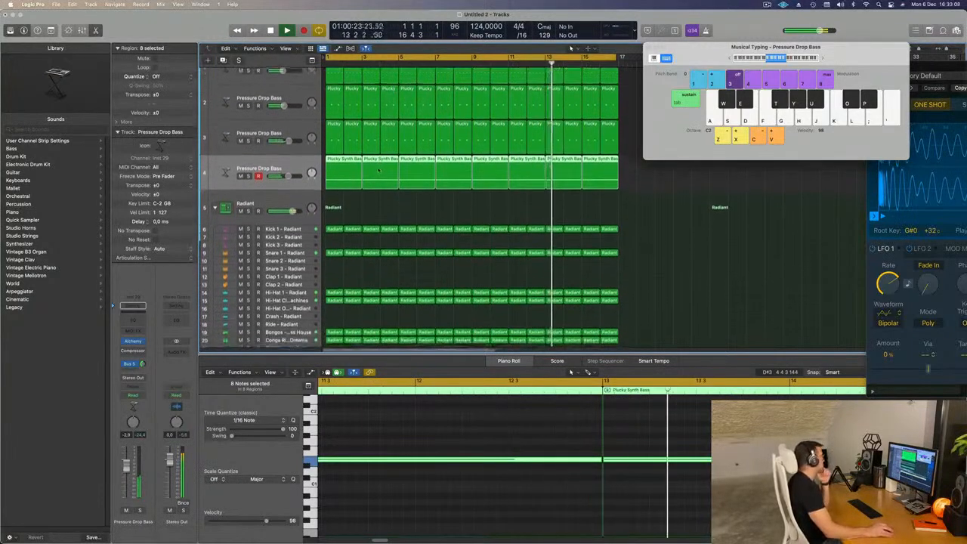
{"action": "left_click", "coordinate": [334, 225]}
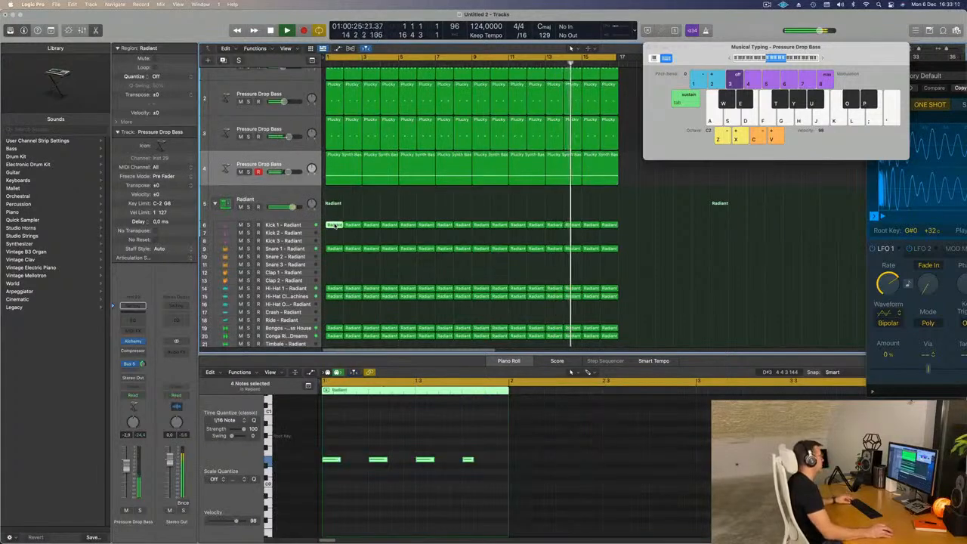
{"action": "left_click_drag", "start_coordinate": [334, 225], "coordinate": [334, 232]}
{"action": "left_click_drag", "start_coordinate": [474, 471], "coordinate": [500, 474]}
{"action": "key", "text": "space"}
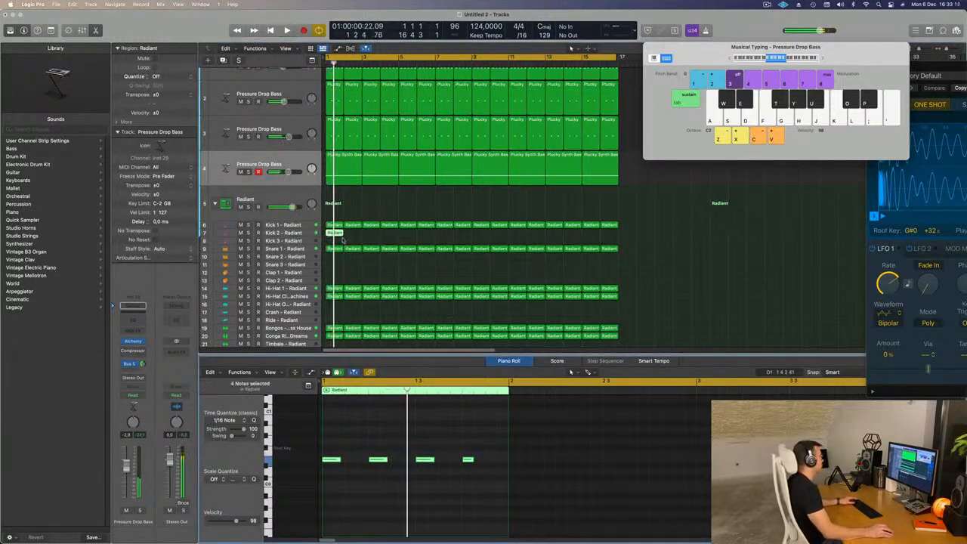
- Move the copied kick region from Kick 2 to the Kick 3 track and audition it both soloed and in the mix
{"action": "left_click_drag", "start_coordinate": [334, 232], "coordinate": [333, 240]}
{"action": "key", "text": "space"}
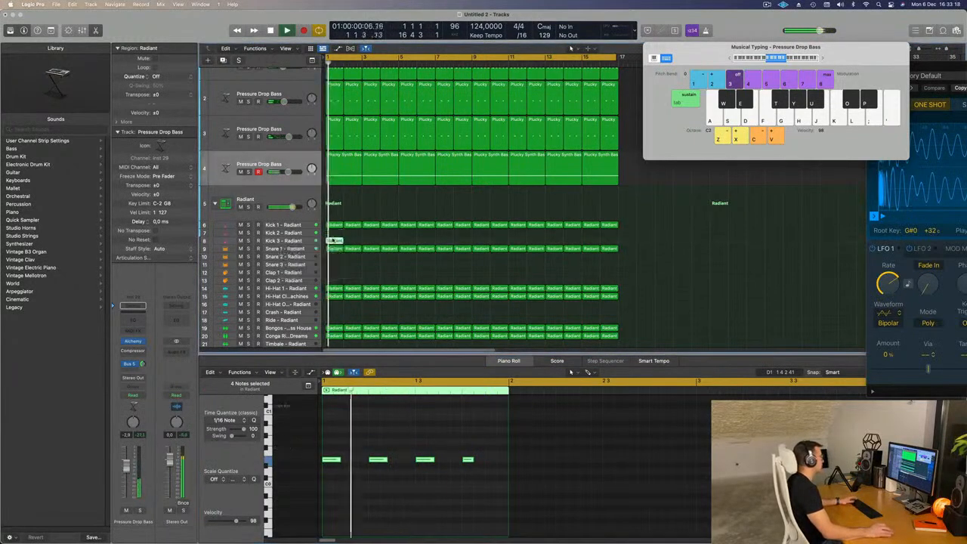
{"action": "key", "text": "space"}
{"action": "key", "text": "space"}
{"action": "left_click", "coordinate": [248, 240]}
{"action": "key", "text": "space"}
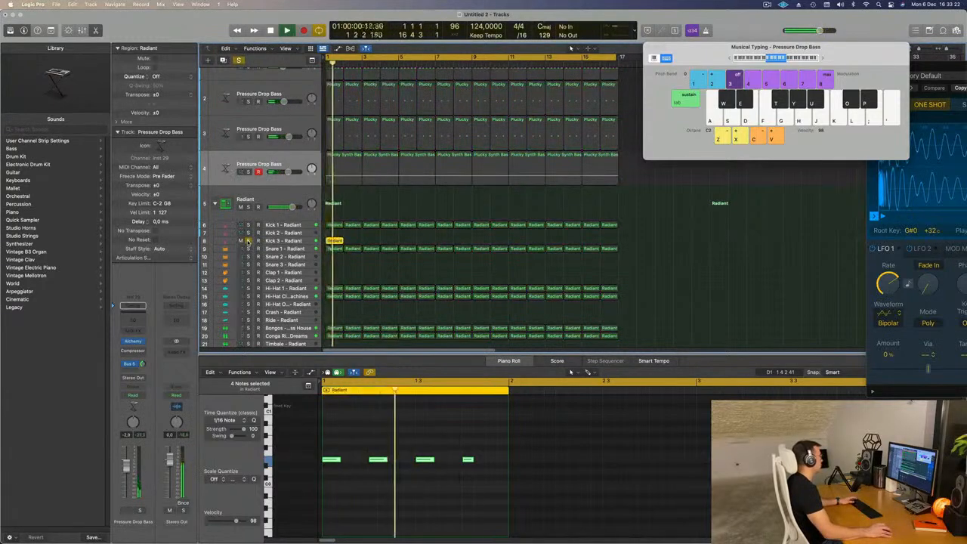
{"action": "key", "text": "super+a"}
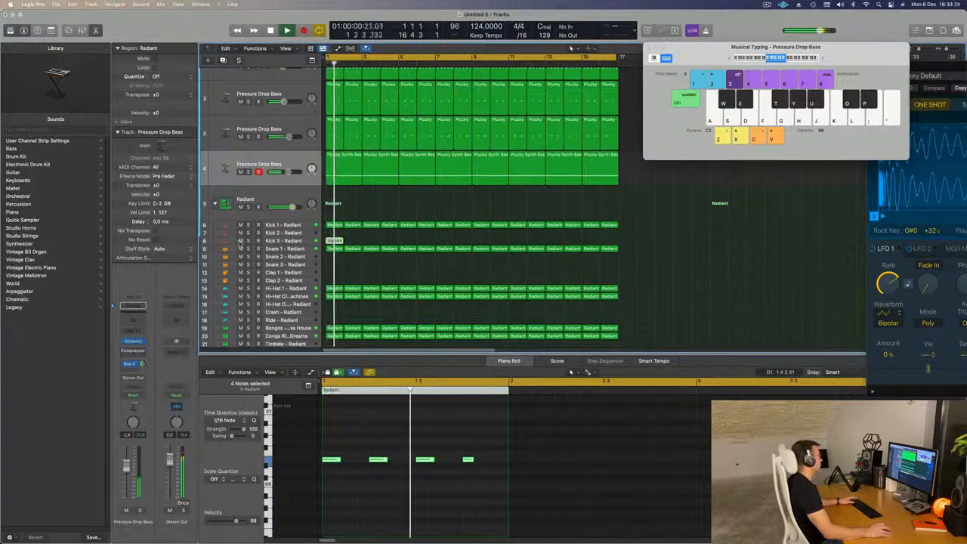
- Compare the mix with Kick 3 muted, repeat its region through bar 16, and select the Kick 3 track
{"action": "left_click", "coordinate": [241, 240]}
{"action": "key", "text": "Return"}
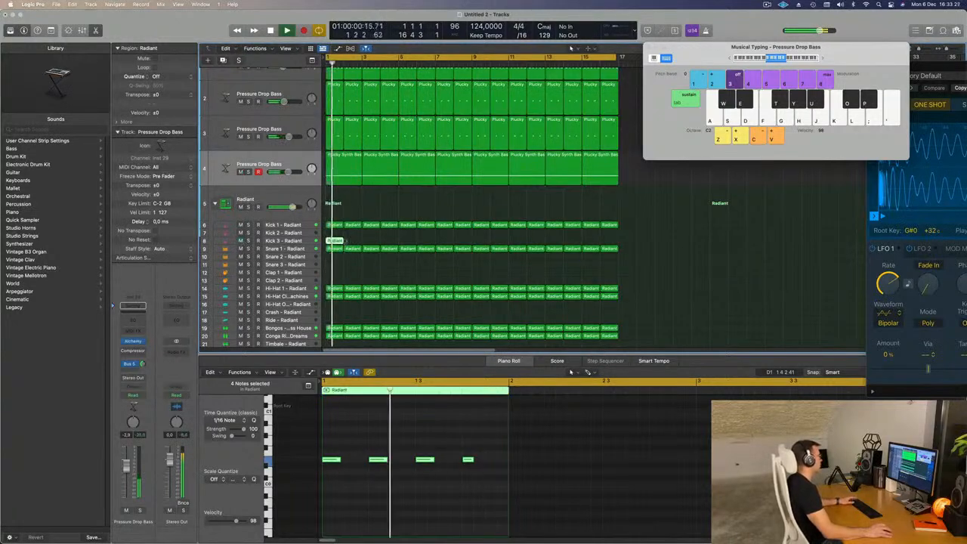
{"action": "key", "text": "super+r"}
{"action": "key", "text": "super+r"}
{"action": "key", "text": "super+r"}
{"action": "key", "text": "super+r"}
{"action": "key", "text": "super+r"}
{"action": "key", "text": "super+r"}
{"action": "key", "text": "super+r"}
{"action": "key", "text": "super+r"}
{"action": "key", "text": "super+r"}
{"action": "key", "text": "super+r"}
{"action": "key", "text": "super+r"}
{"action": "key", "text": "super+r"}
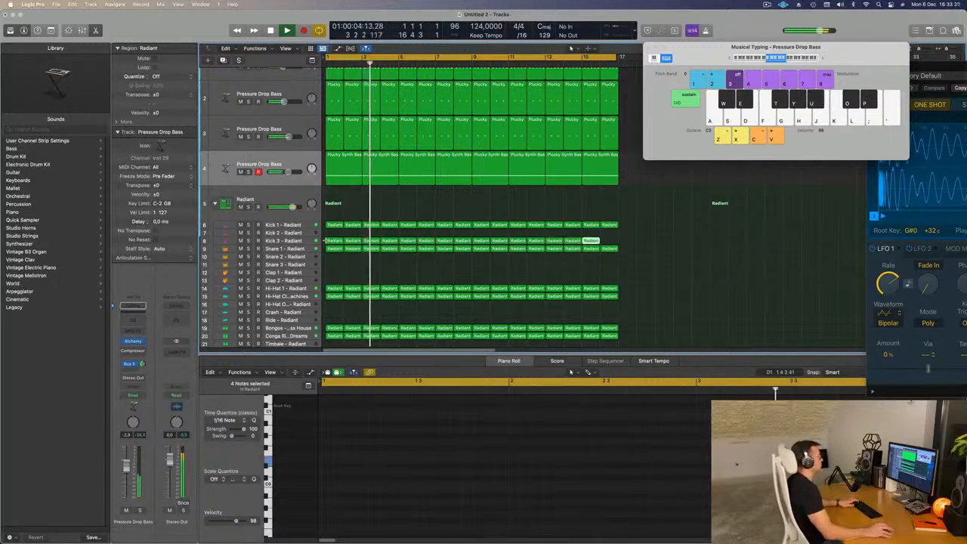
{"action": "left_click", "coordinate": [286, 240]}
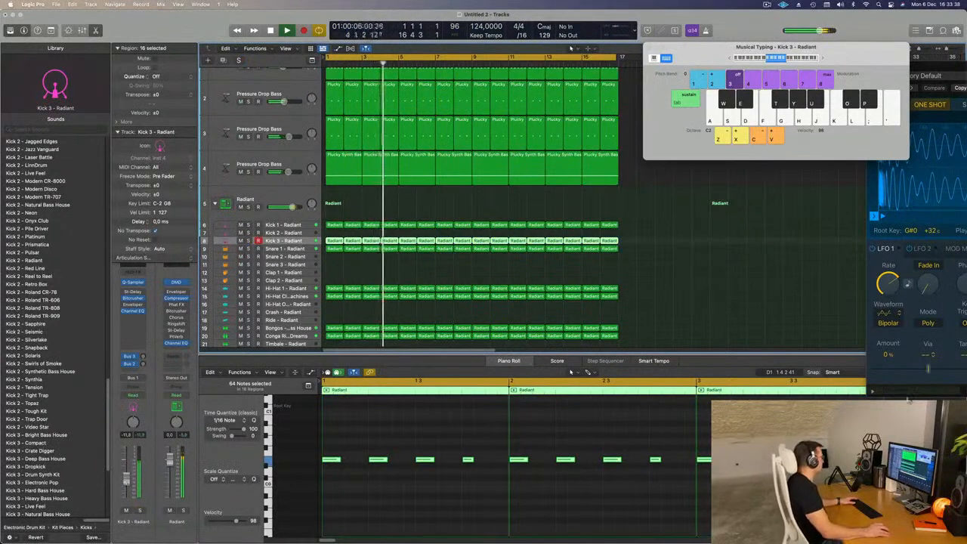
- Duplicate the third Pressure Drop Bass track and copy its first Plucky Synth Bass region onto the new track at bar 1
{"action": "scroll", "coordinate": [361, 192], "scroll_direction": "up", "scroll_amount": 2}
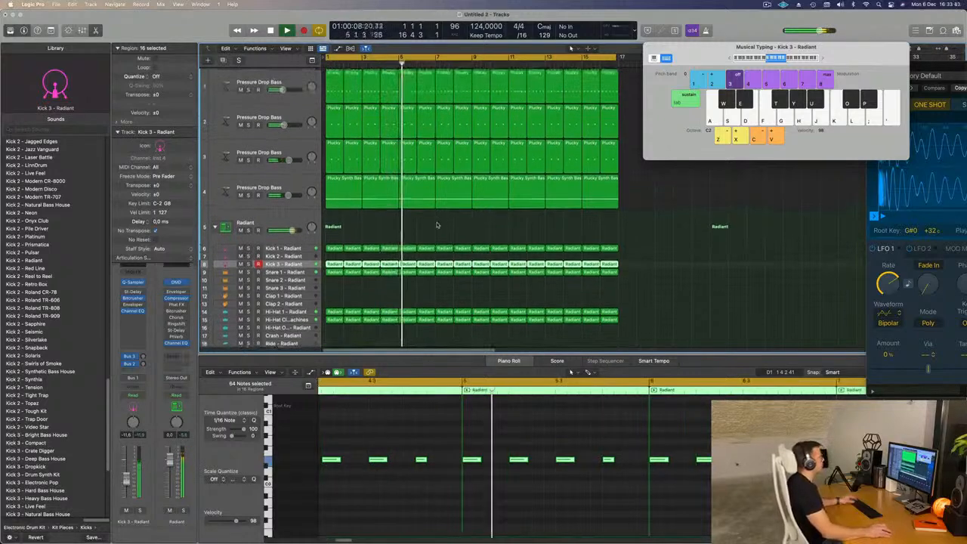
{"action": "left_click", "coordinate": [226, 156]}
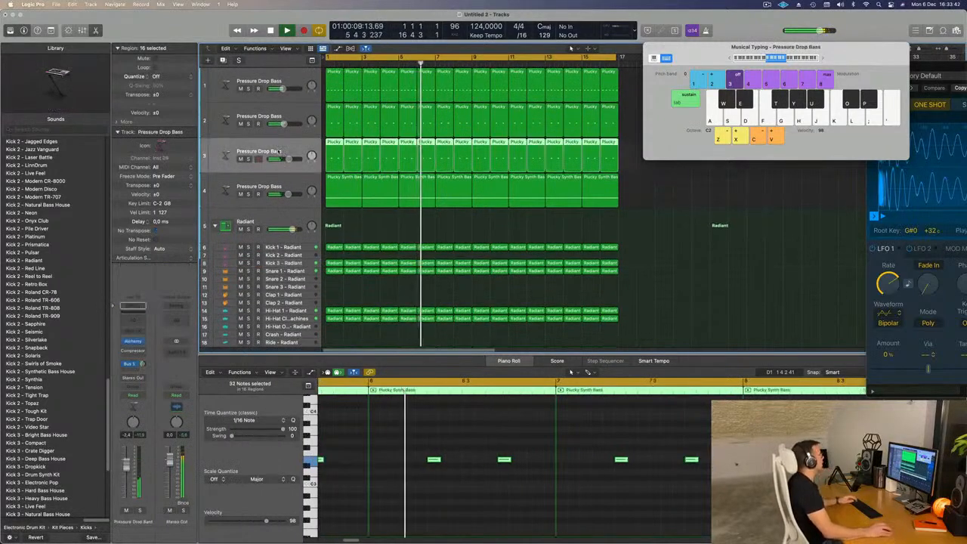
{"action": "left_click", "coordinate": [224, 61]}
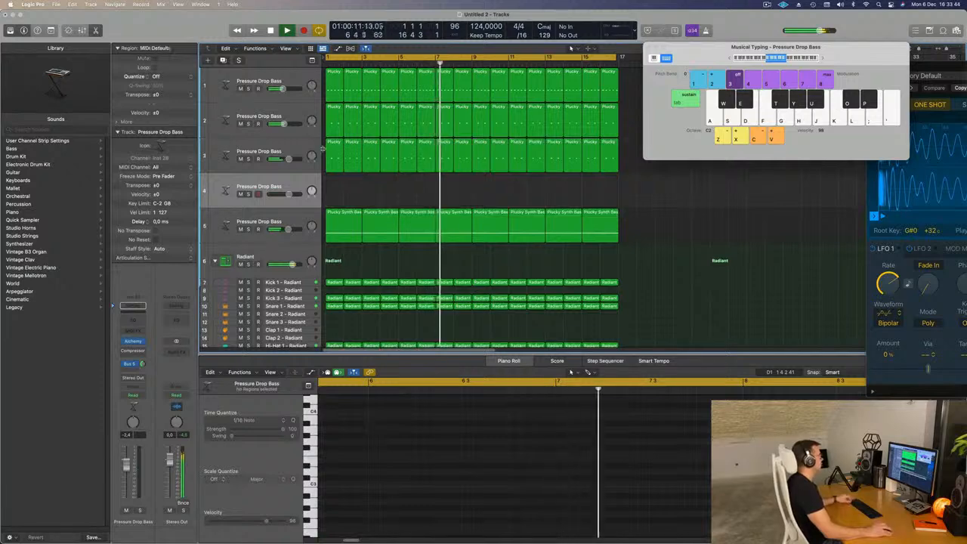
{"action": "left_click", "coordinate": [331, 153]}
{"action": "left_click_drag", "start_coordinate": [332, 153], "coordinate": [333, 189]}
{"action": "scroll", "coordinate": [390, 501], "scroll_direction": "left", "scroll_amount": 3}
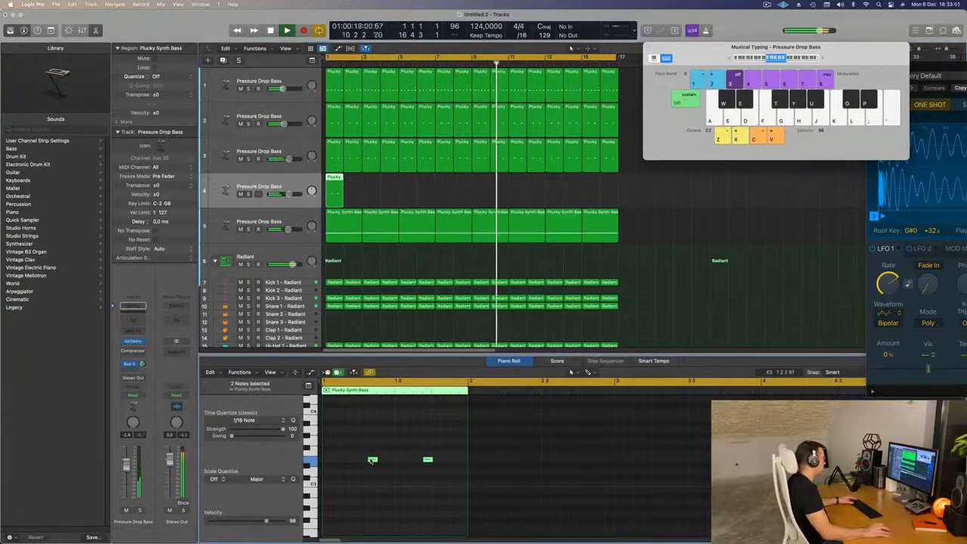
- Reduce the copied Plucky Synth Bass region to a single note near the start of the bar and play it back
{"action": "mouse_move", "coordinate": [372, 460]}
{"action": "left_mouse_down"}
{"action": "mouse_move", "coordinate": [336, 458]}
{"action": "mouse_move", "coordinate": [379, 450]}
{"action": "left_mouse_up"}
{"action": "left_click", "coordinate": [391, 459]}
{"action": "key", "text": "space"}
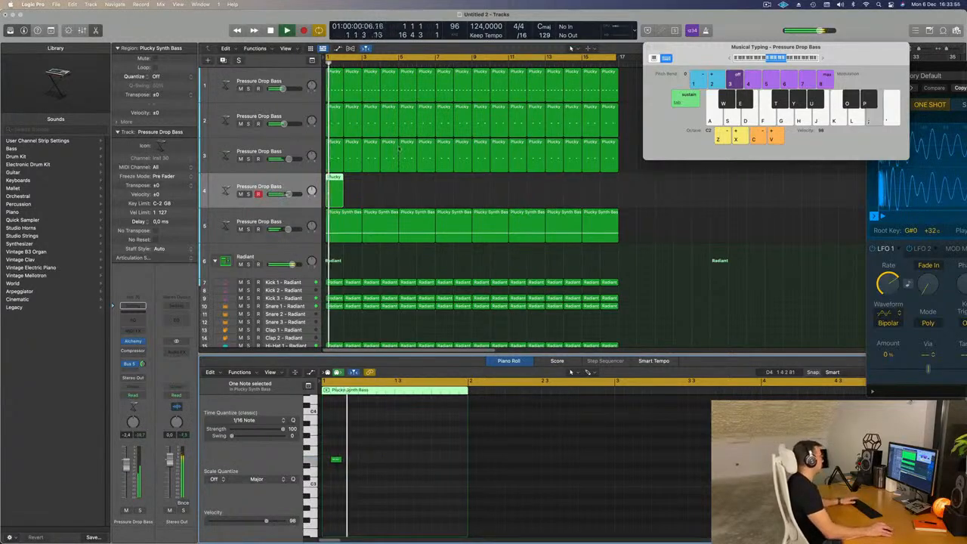
{"action": "left_click", "coordinate": [388, 199]}
{"action": "key", "text": "space"}
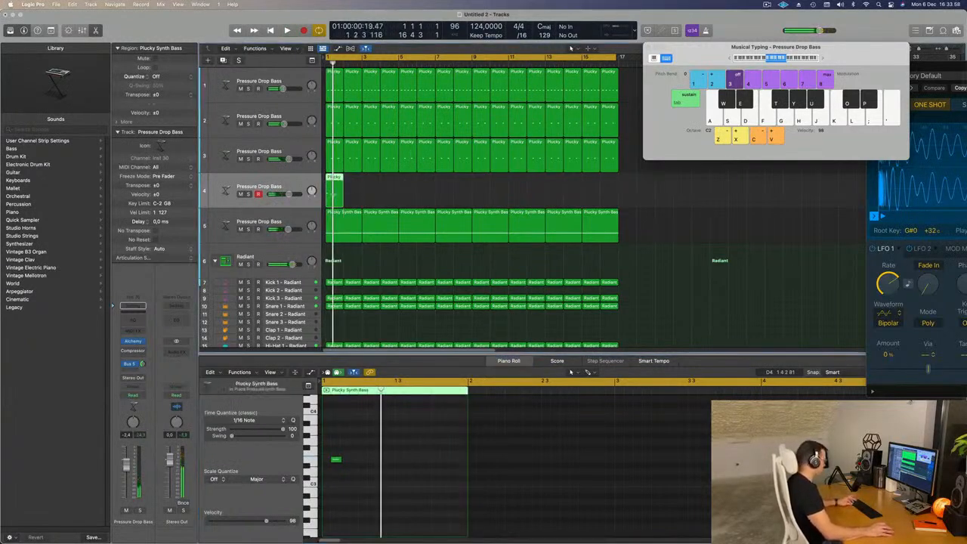
- Repeat the single-note region on track 4 through bar 16 and select all the track's regions
{"action": "key", "text": "super+r"}
{"action": "key", "text": "super+r"}
{"action": "key", "text": "super+r"}
{"action": "key", "text": "super+r"}
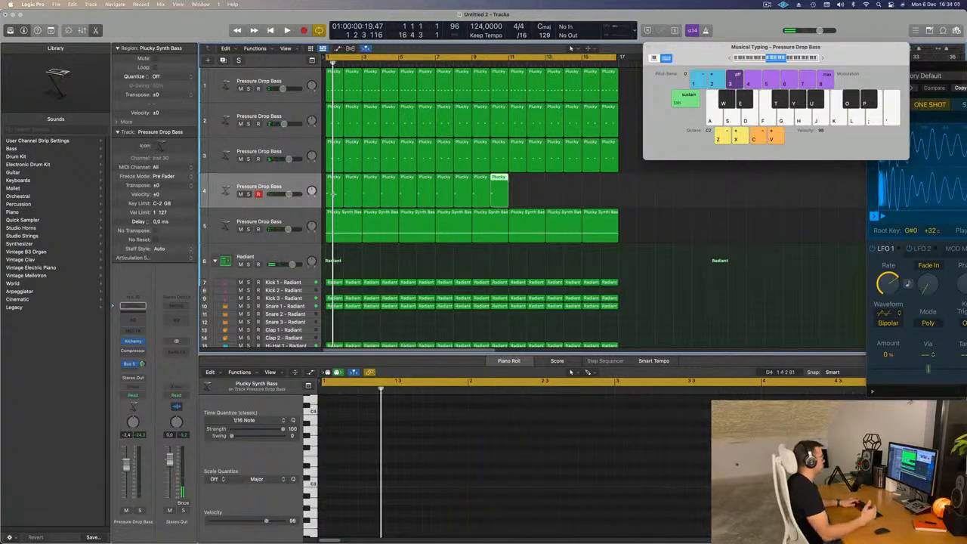
{"action": "left_click", "coordinate": [294, 185]}
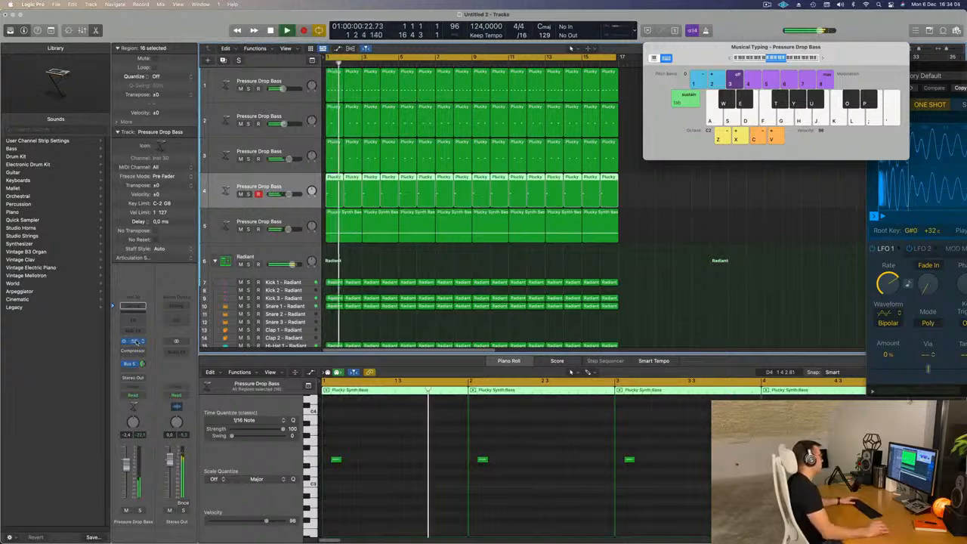
- Open track 4's Alchemy and audition the Guitars presets Acoustic Cascades and Ambient Guitar
{"action": "key", "text": "v"}
{"action": "left_click_drag", "start_coordinate": [571, 113], "coordinate": [658, 128]}
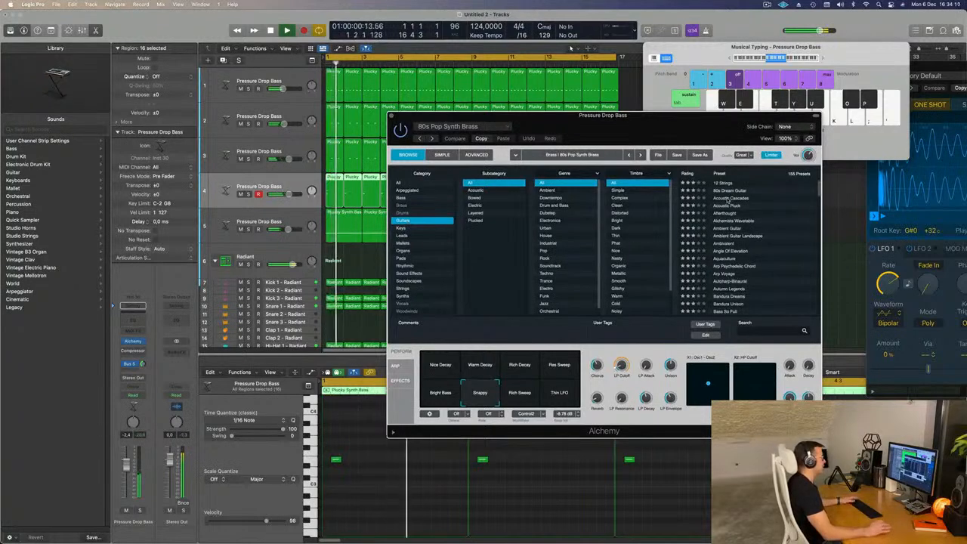
{"action": "left_click", "coordinate": [727, 200]}
{"action": "left_click_drag", "start_coordinate": [690, 133], "coordinate": [706, 122]}
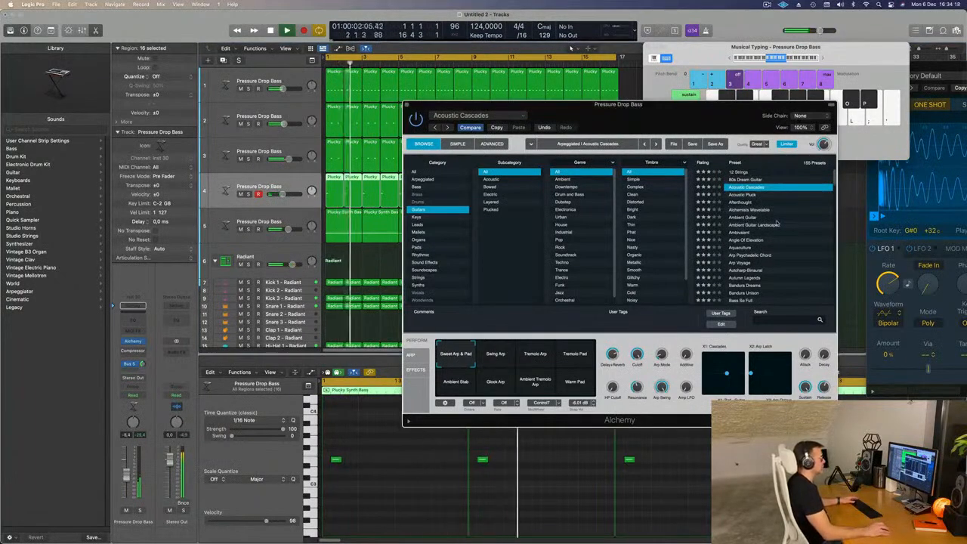
{"action": "left_click", "coordinate": [778, 219]}
{"action": "left_click_drag", "start_coordinate": [680, 107], "coordinate": [720, 80]}
{"action": "scroll", "coordinate": [788, 219], "scroll_direction": "down", "scroll_amount": 2}
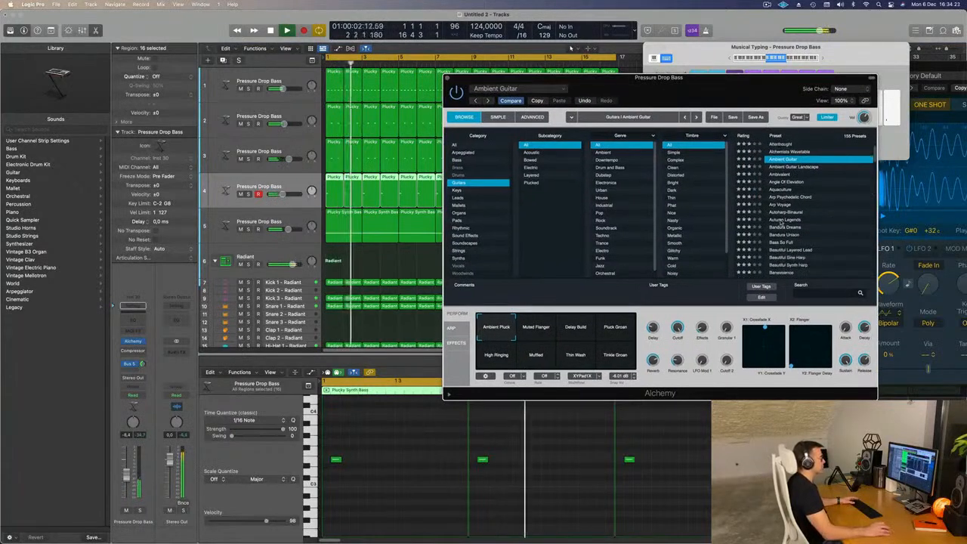
- Audition the Autumn Legends preset, load Bite String instead, and lower track 4's volume to -14.4 dB
{"action": "left_click", "coordinate": [782, 220]}
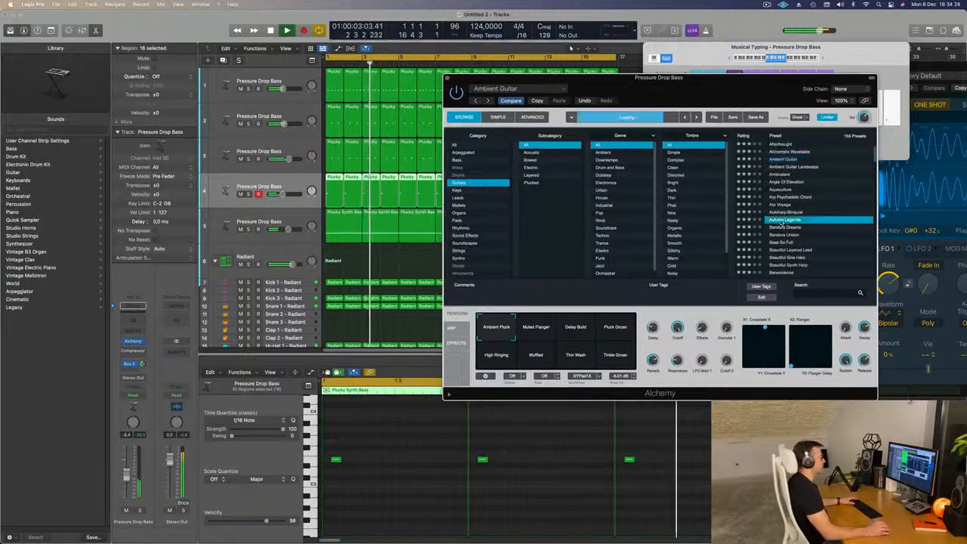
{"action": "scroll", "coordinate": [803, 221], "scroll_direction": "down", "scroll_amount": 4}
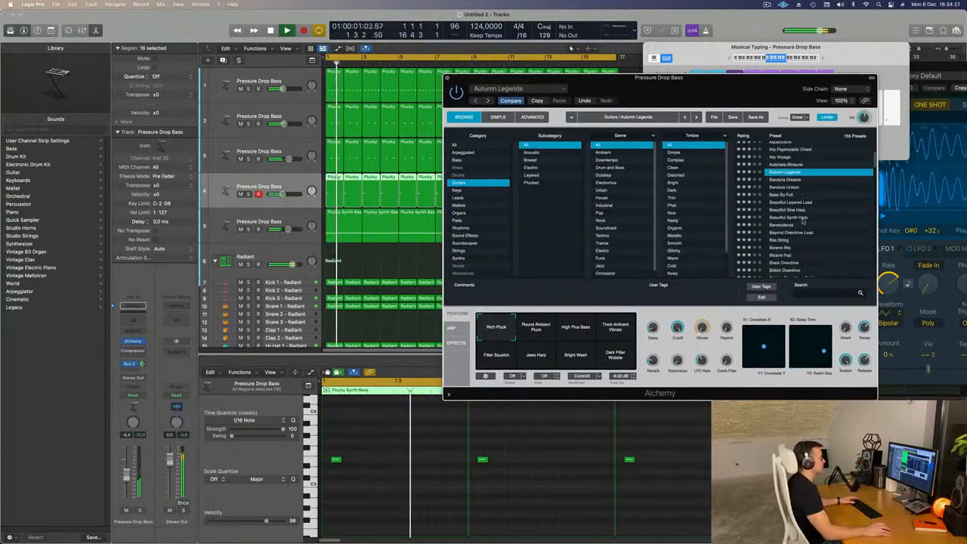
{"action": "left_click", "coordinate": [779, 240]}
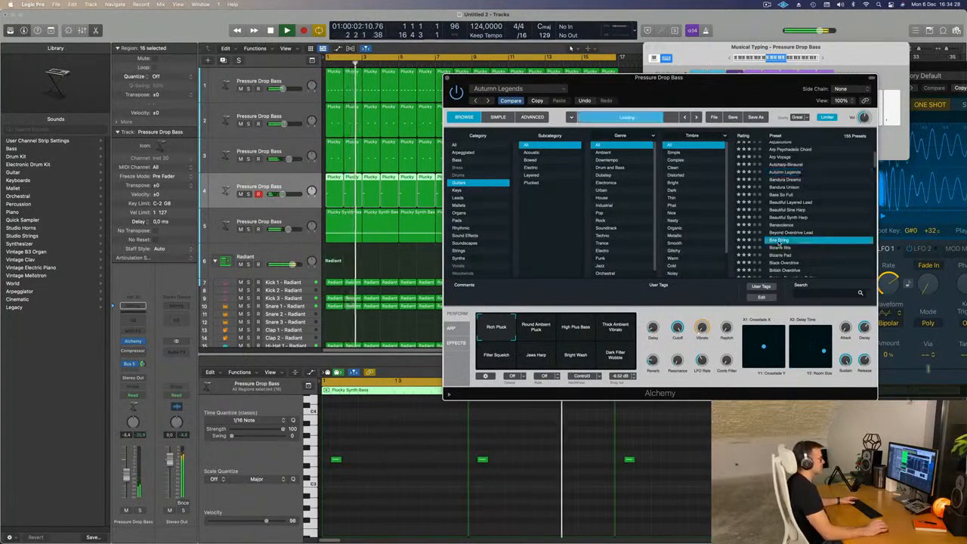
{"action": "scroll", "coordinate": [818, 248], "scroll_direction": "down", "scroll_amount": 2}
{"action": "left_click_drag", "start_coordinate": [753, 96], "coordinate": [748, 80]}
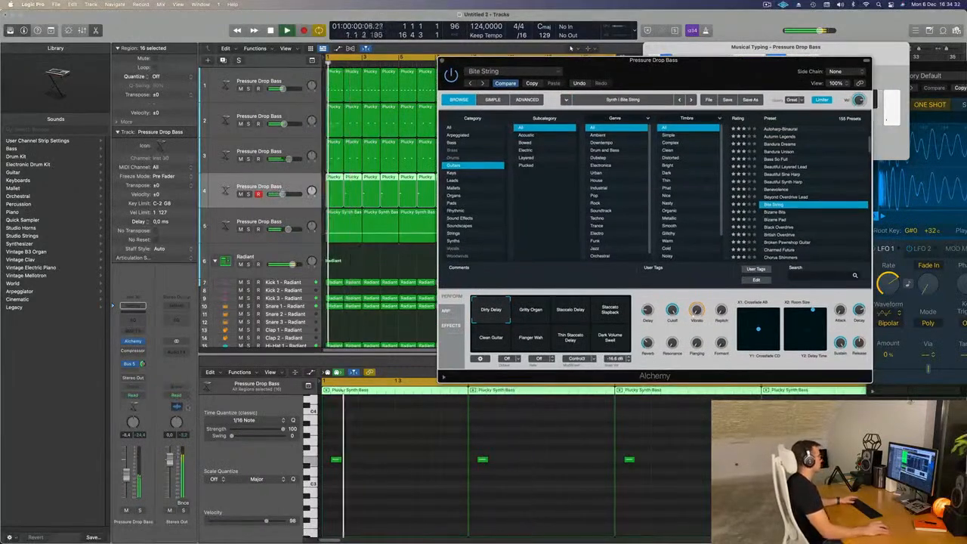
{"action": "left_click", "coordinate": [572, 48]}
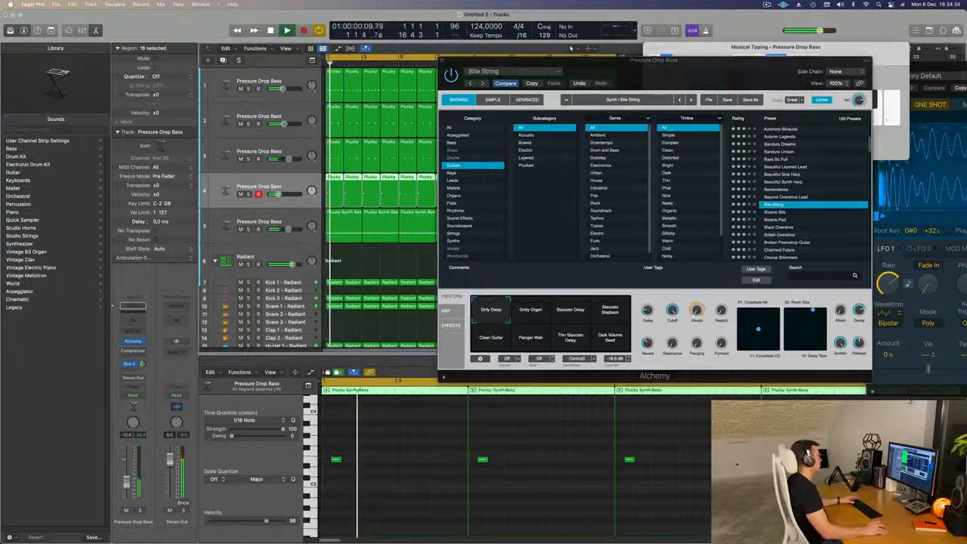
{"action": "left_click_drag", "start_coordinate": [655, 89], "coordinate": [838, 78]}
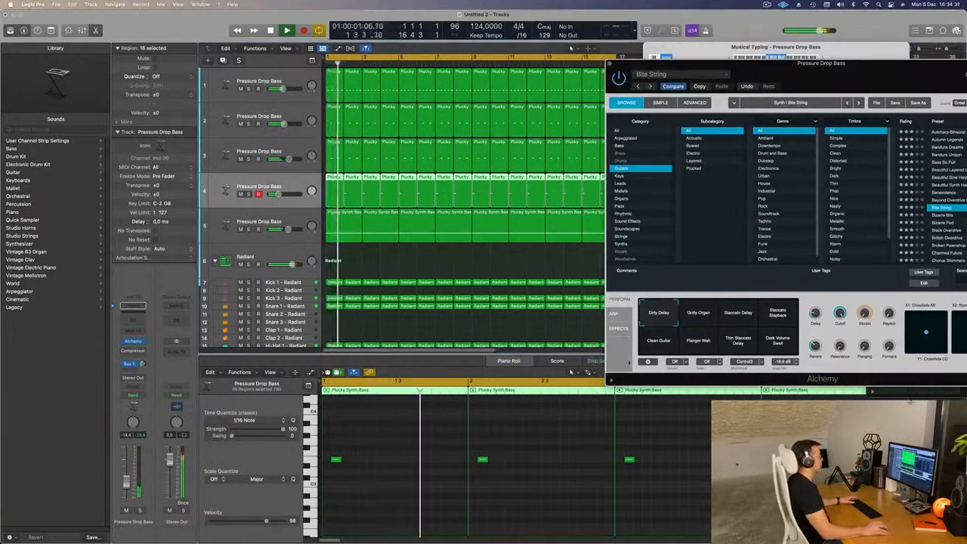
- Delete every second region on track 4, from bar 2 through bar 16, so that only the odd bars play
{"action": "left_click", "coordinate": [352, 181]}
{"action": "key", "text": "space"}
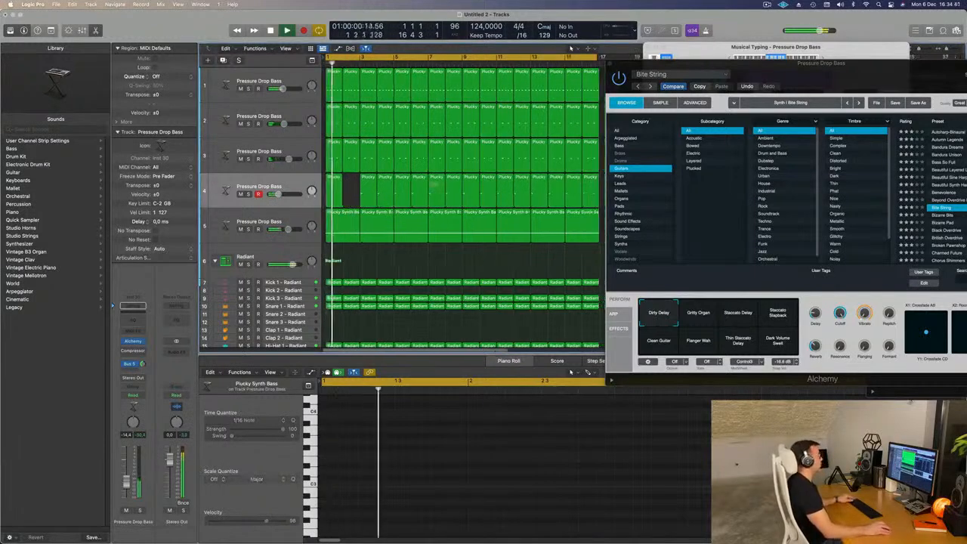
{"action": "left_click_drag", "start_coordinate": [810, 73], "coordinate": [733, 171]}
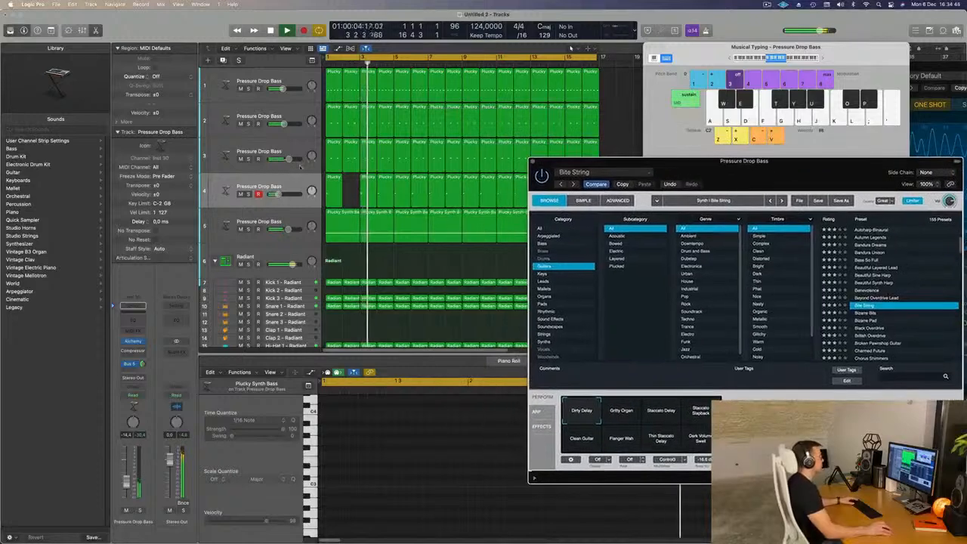
{"action": "left_click", "coordinate": [391, 180]}
{"action": "key", "text": "Delete"}
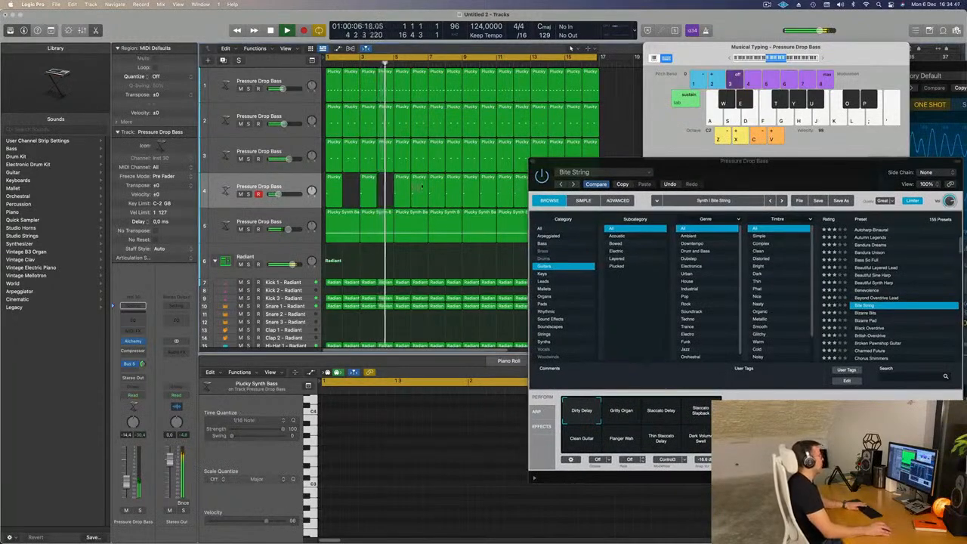
{"action": "left_click", "coordinate": [422, 181]}
{"action": "key", "text": "Delete"}
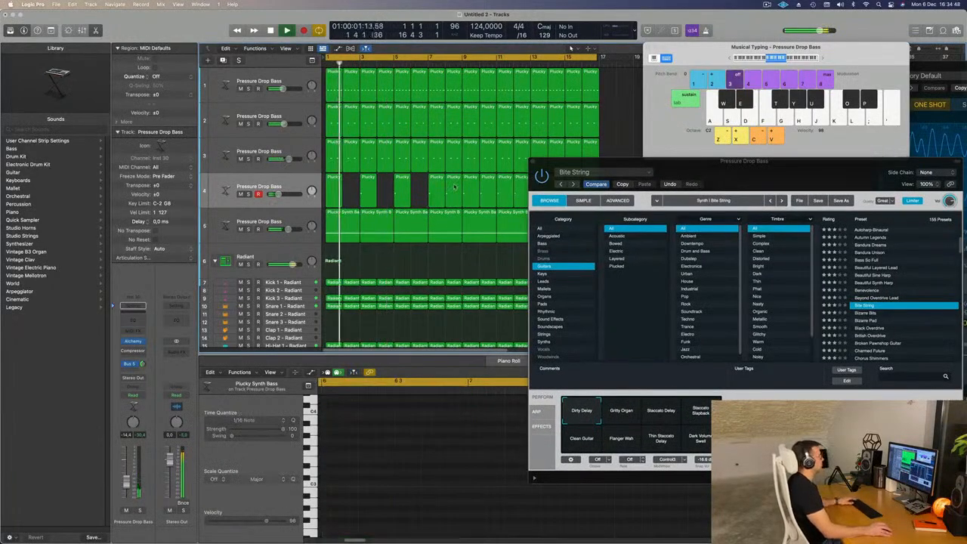
{"action": "key", "text": "Delete"}
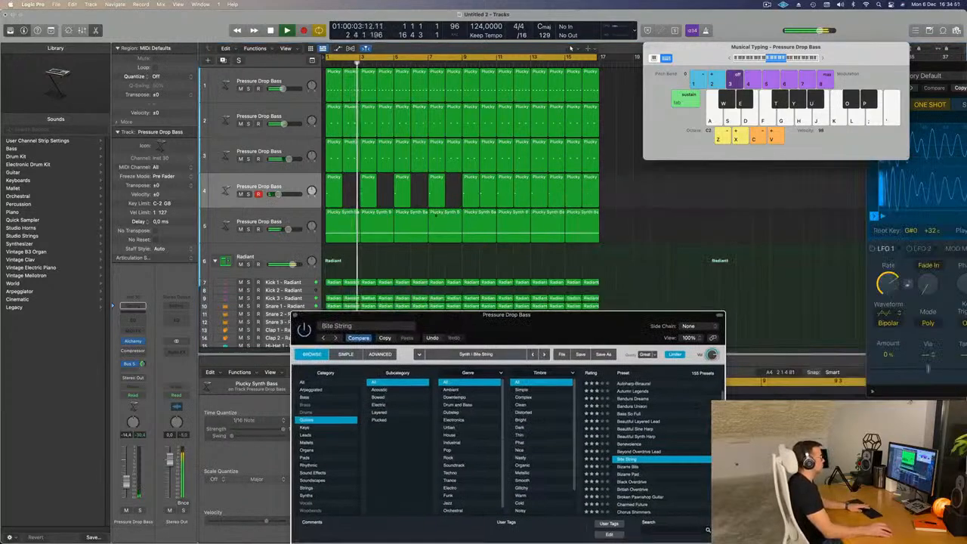
{"action": "left_click", "coordinate": [490, 194]}
{"action": "key", "text": "Delete"}
{"action": "left_click", "coordinate": [528, 189]}
{"action": "key", "text": "Delete"}
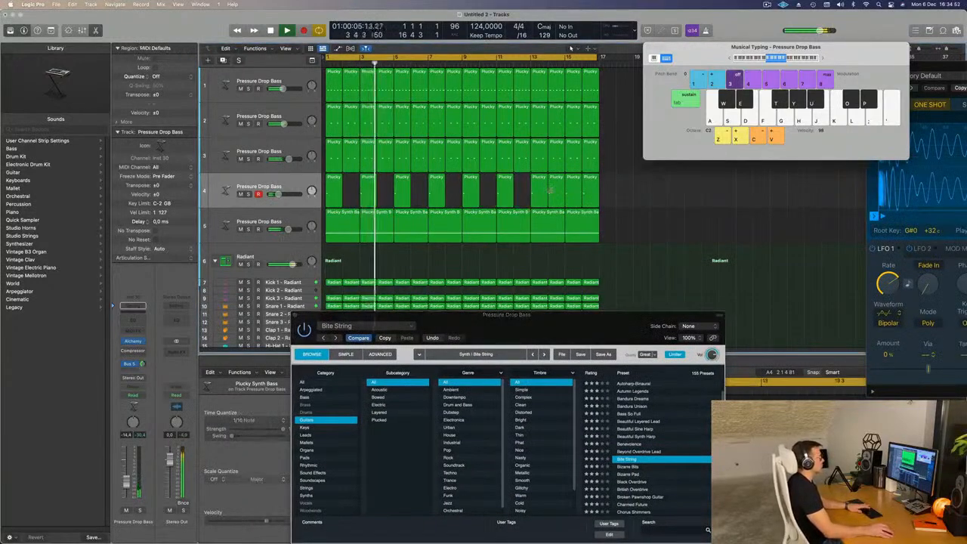
{"action": "left_click", "coordinate": [559, 189]}
{"action": "key", "text": "Delete"}
{"action": "left_click", "coordinate": [593, 189]}
{"action": "key", "text": "Delete"}
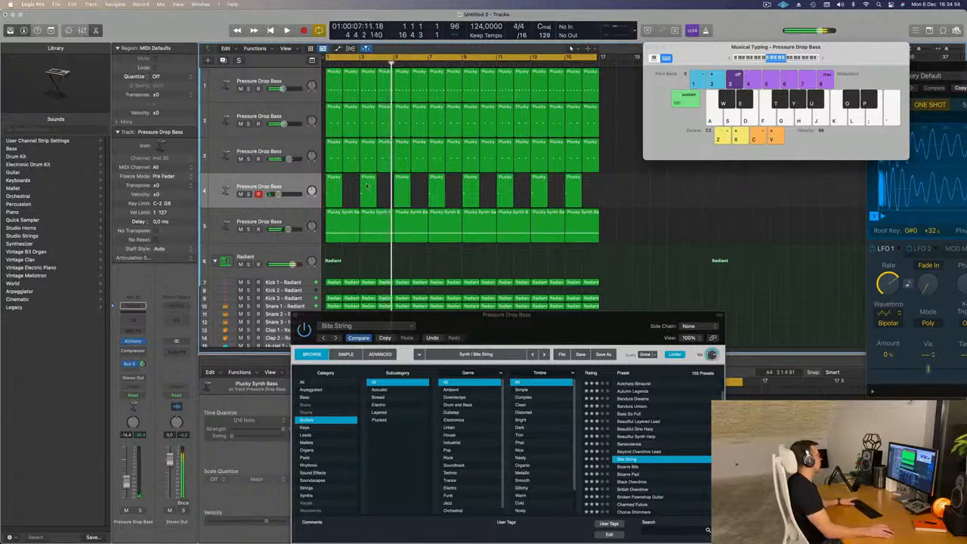
- Audition Bite String's Gritty Organ and Staccato Delay variations, choose Staccato Slapback, and raise track 4's volume to about -9.8 dB
{"action": "key", "text": "Return"}
{"action": "left_click", "coordinate": [290, 186]}
{"action": "left_click_drag", "start_coordinate": [525, 329], "coordinate": [637, 89]}
{"action": "left_click", "coordinate": [504, 319]}
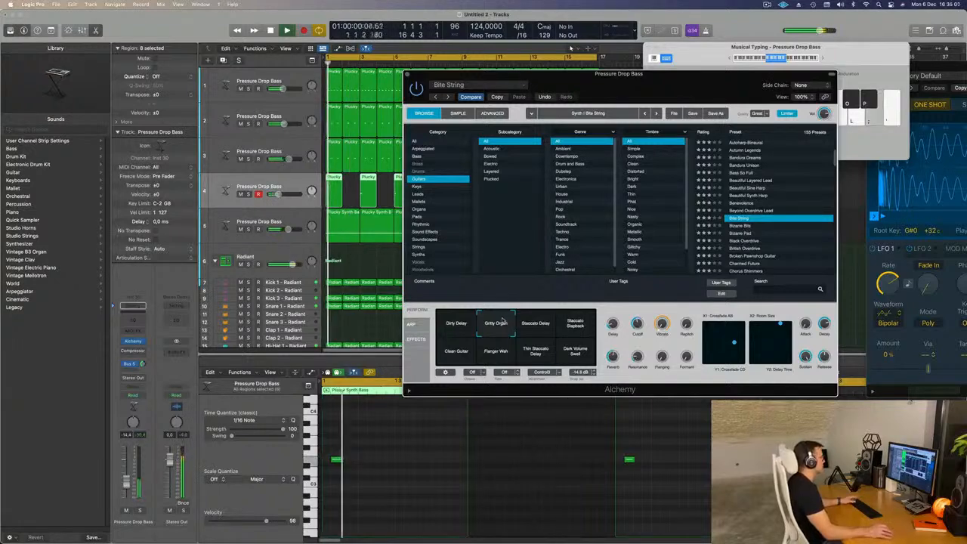
{"action": "left_click", "coordinate": [526, 323]}
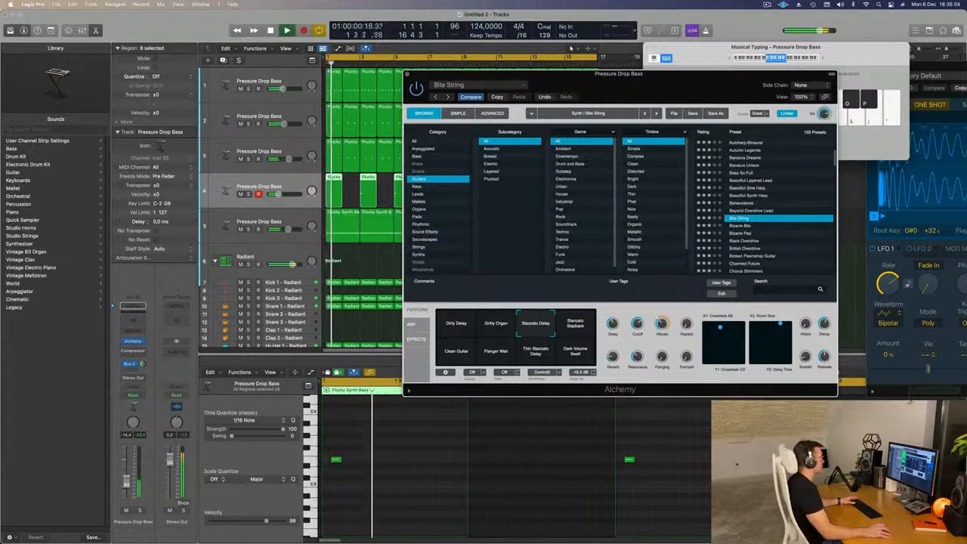
{"action": "left_click_drag", "start_coordinate": [125, 482], "coordinate": [125, 481]}
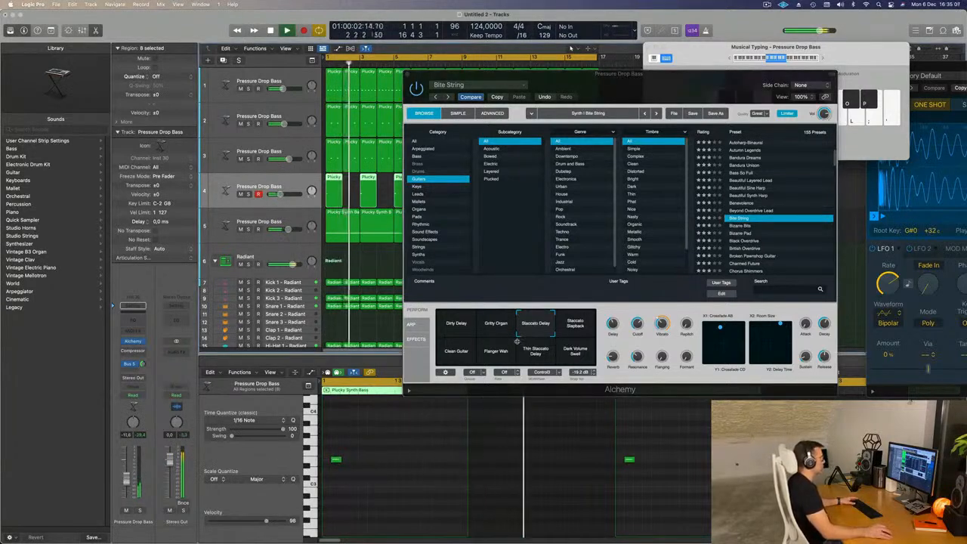
{"action": "left_click", "coordinate": [571, 332]}
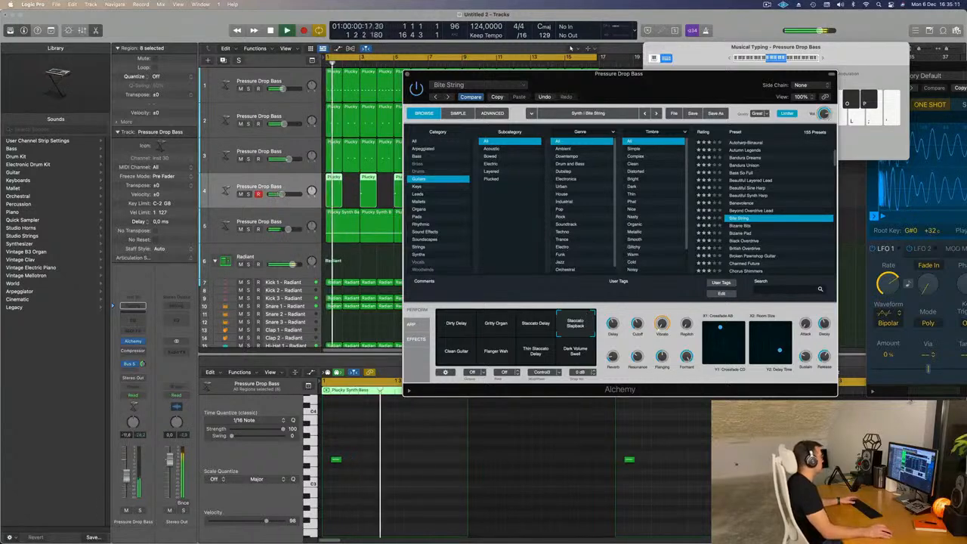
{"action": "left_click", "coordinate": [571, 47]}
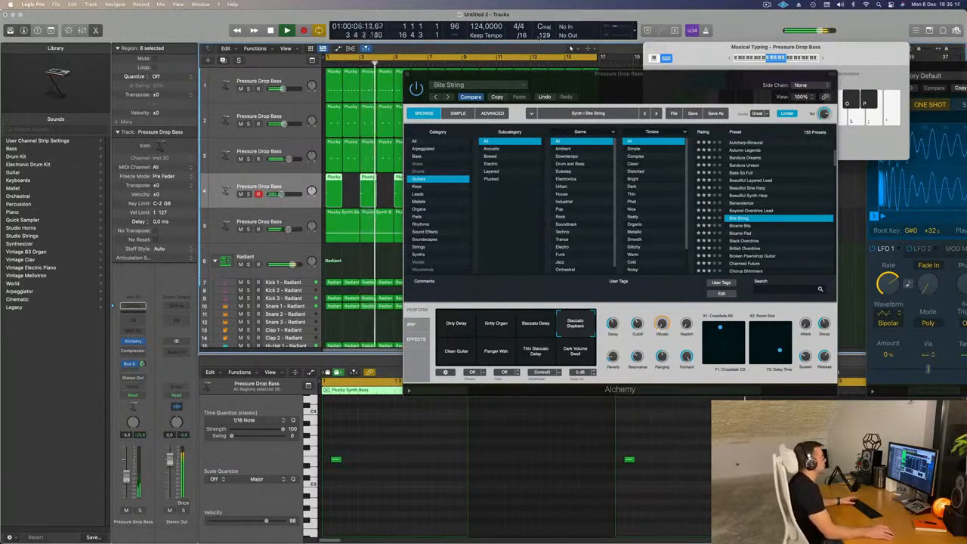
- Close track 4's Alchemy window and listen to the loop in the full arrangement
{"action": "left_click_drag", "start_coordinate": [634, 104], "coordinate": [405, 89]}
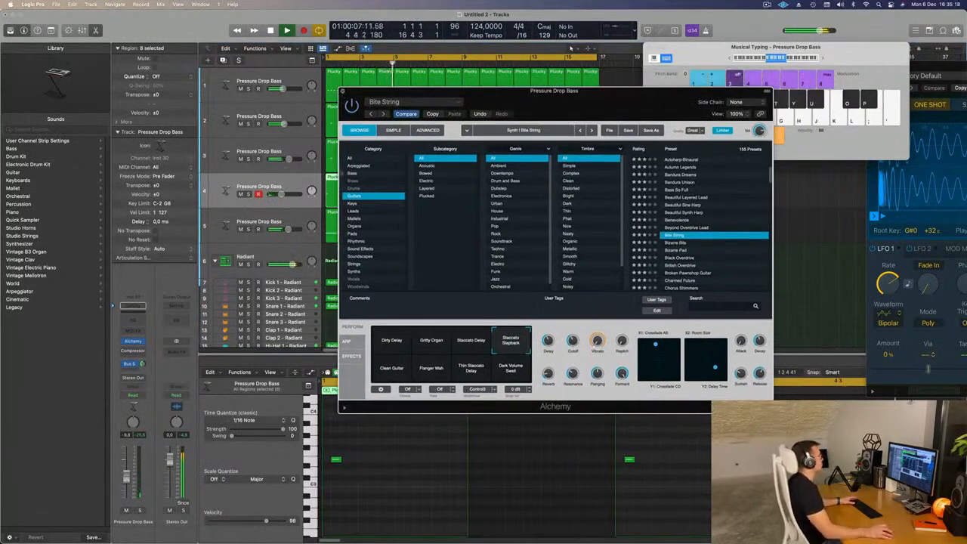
{"action": "left_click", "coordinate": [677, 237]}
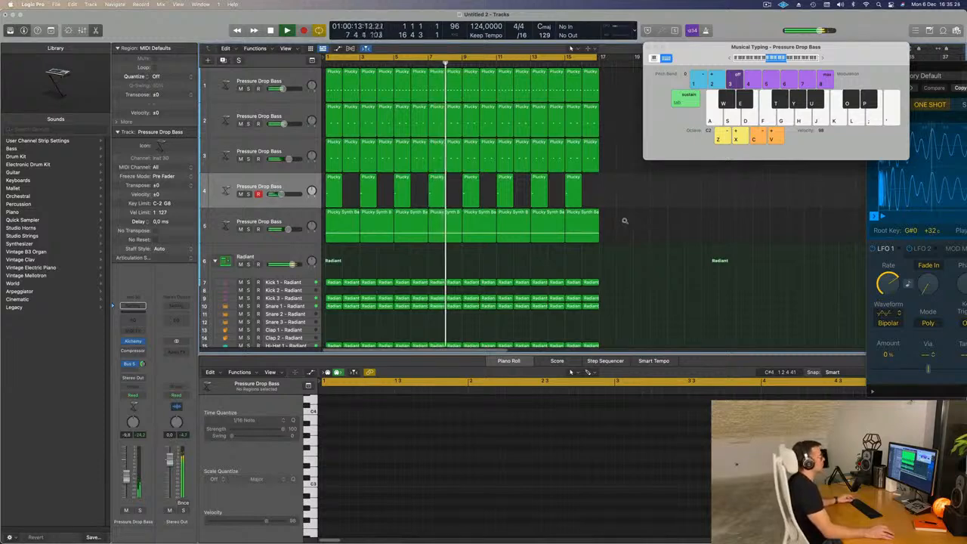
{"action": "scroll", "coordinate": [624, 220], "scroll_direction": "up", "scroll_amount": 2}
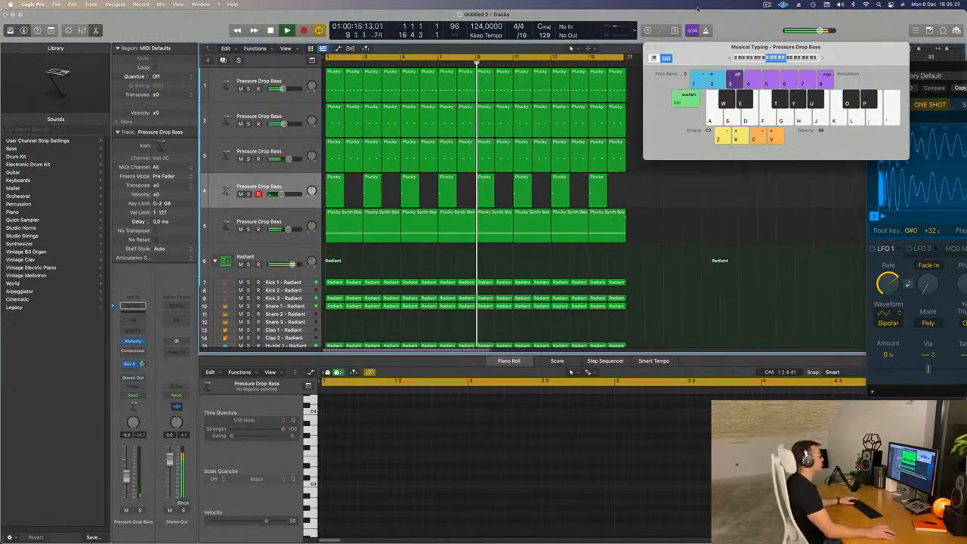
{"action": "left_click", "coordinate": [767, 4]}
{"action": "left_click", "coordinate": [739, 27]}
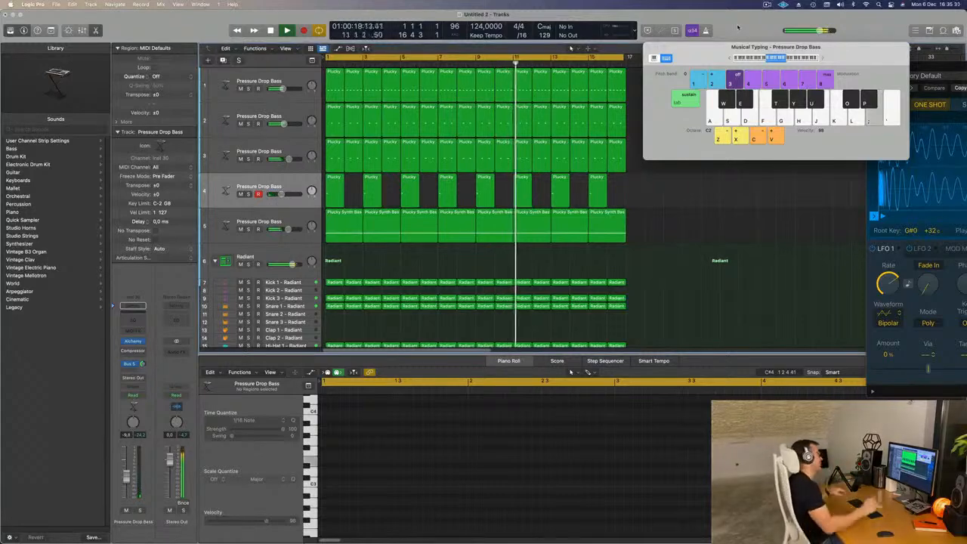
{"action": "scroll", "coordinate": [517, 202], "scroll_direction": "down", "scroll_amount": 3}
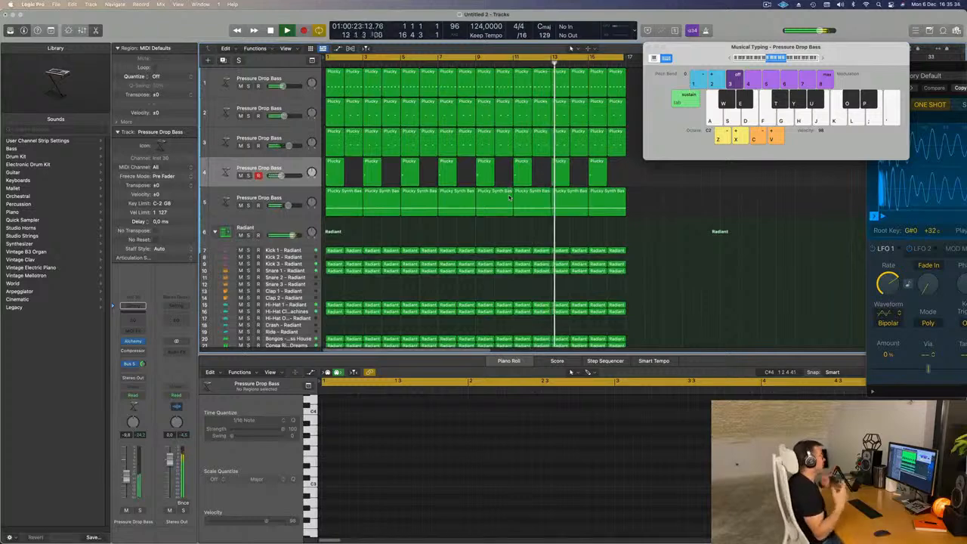
{"action": "scroll", "coordinate": [423, 234], "scroll_direction": "down", "scroll_amount": 5}
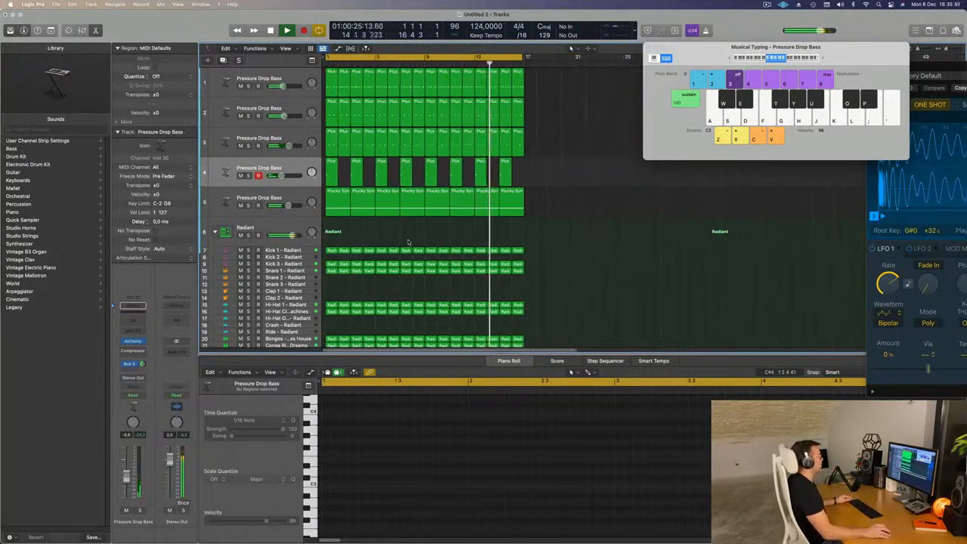
{"action": "scroll", "coordinate": [436, 227], "scroll_direction": "down", "scroll_amount": 2}
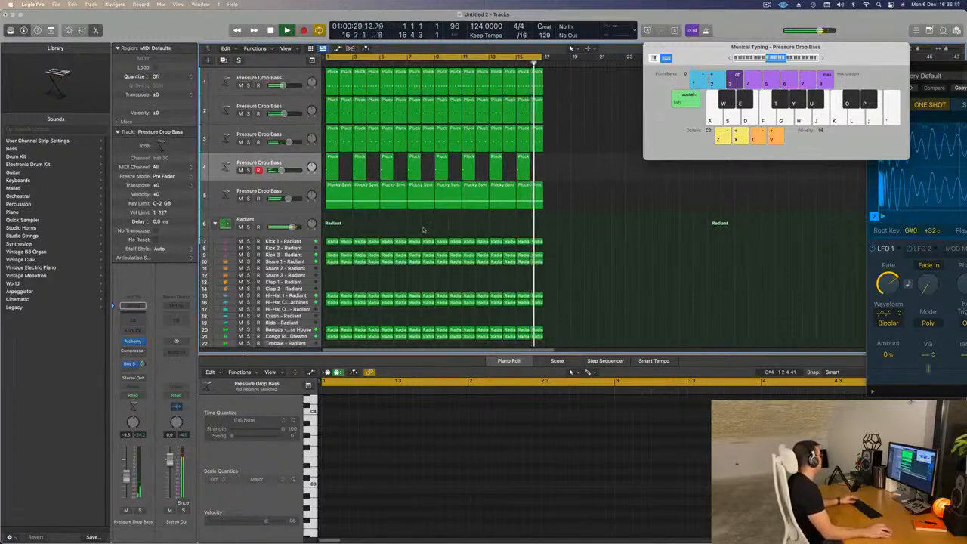
- Duplicate track 4 with its instrument settings and copy its bar 1 region to bar 2 of the new track 5
{"action": "left_click", "coordinate": [270, 163]}
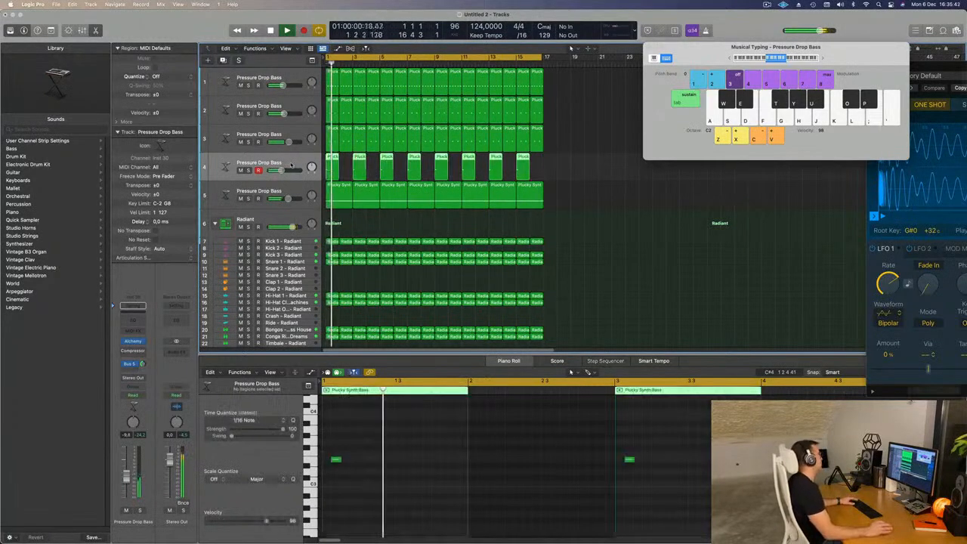
{"action": "key", "text": "Return"}
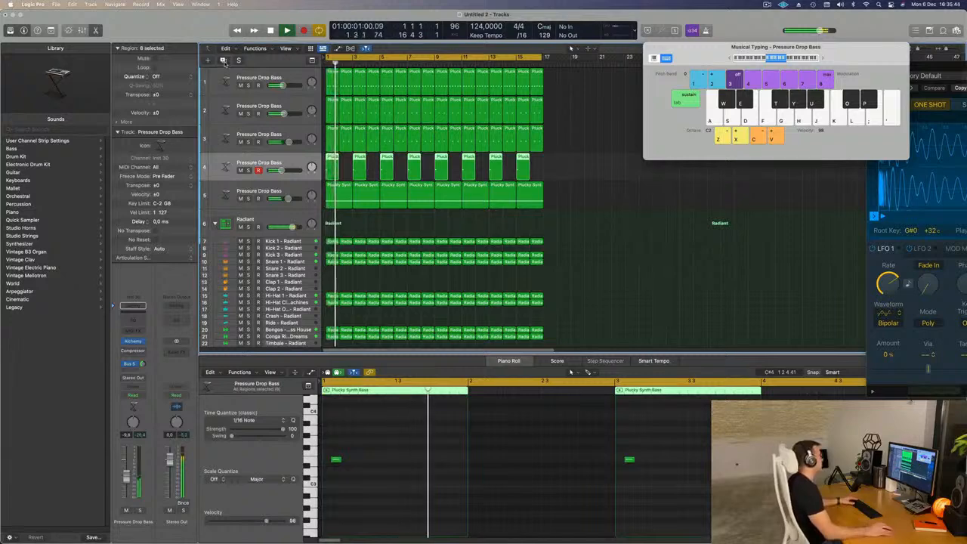
{"action": "key", "text": "super+d"}
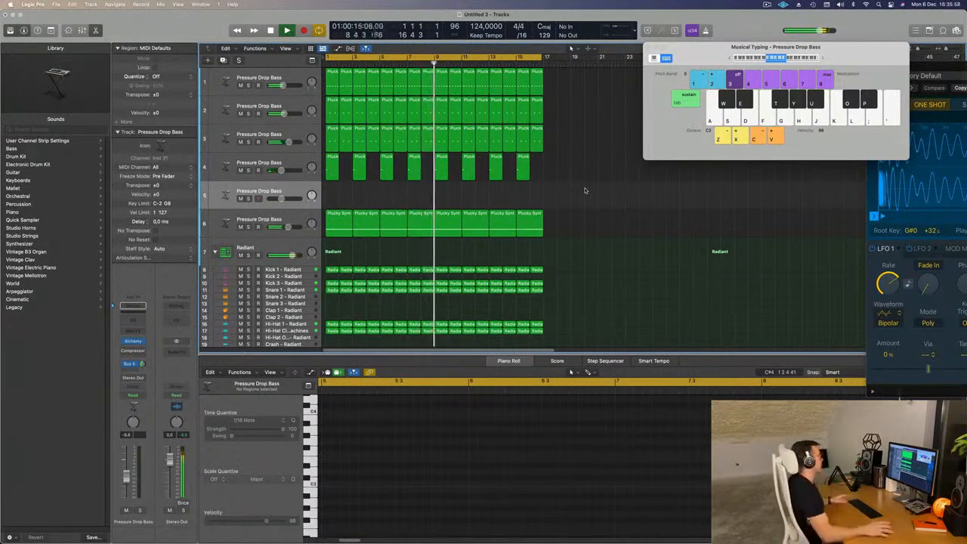
{"action": "left_click", "coordinate": [330, 171]}
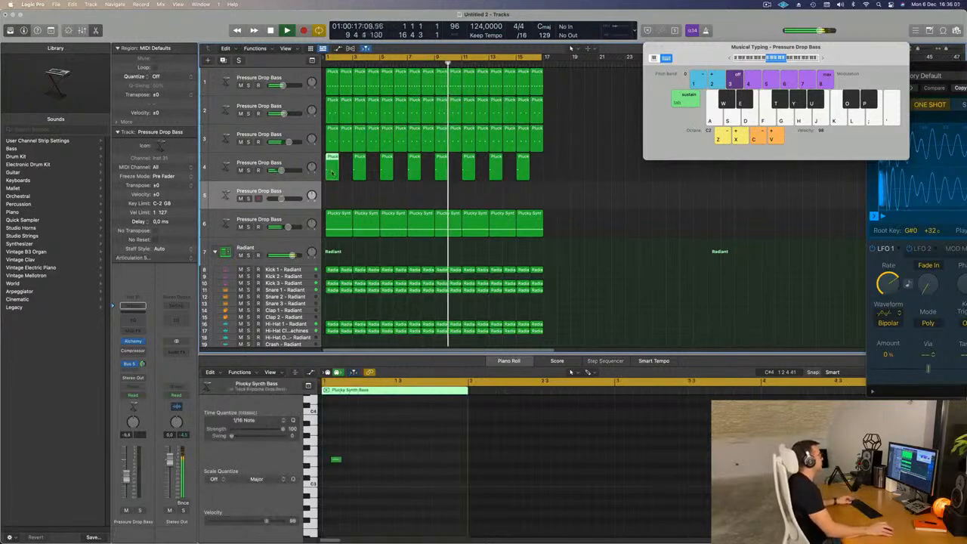
{"action": "left_click_drag", "start_coordinate": [330, 171], "coordinate": [345, 195]}
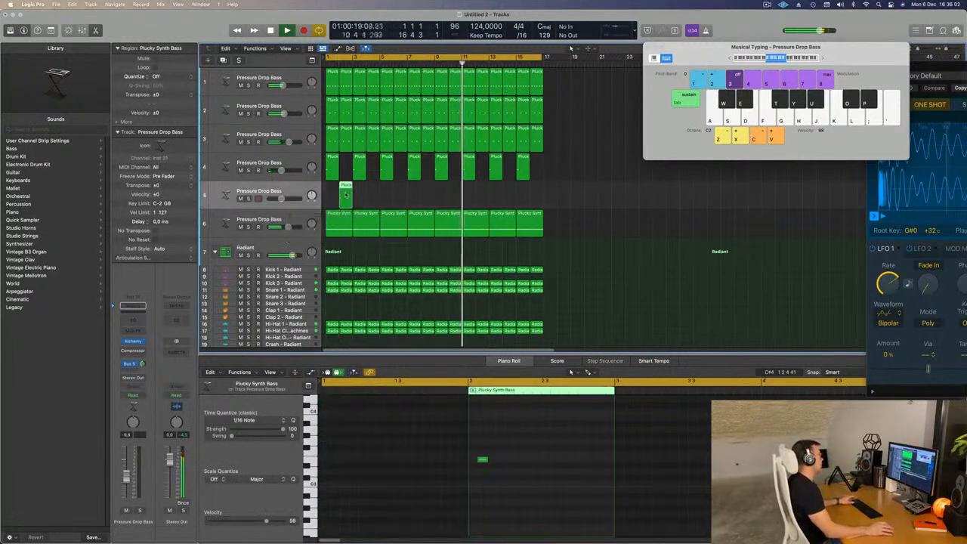
{"action": "key", "text": "Return"}
{"action": "key", "text": "Return"}
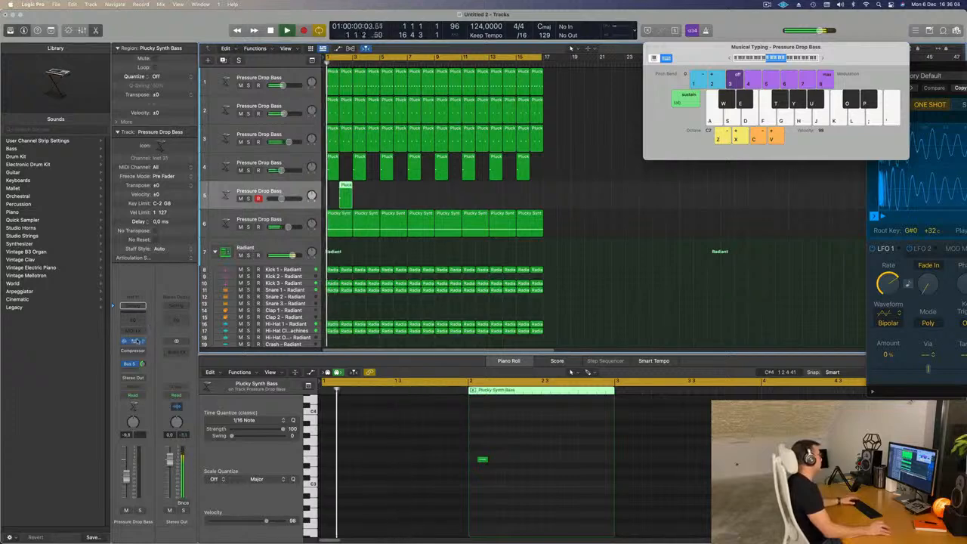
- Open track 5's Alchemy instrument, show only the Vocals presets, and load 8mm Film Sequence
{"action": "left_click", "coordinate": [133, 341]}
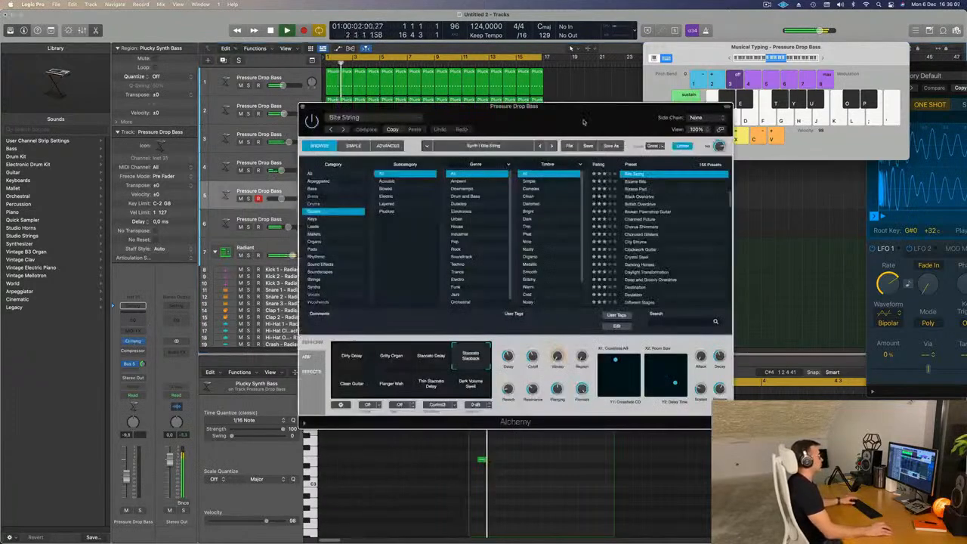
{"action": "key", "text": "Return"}
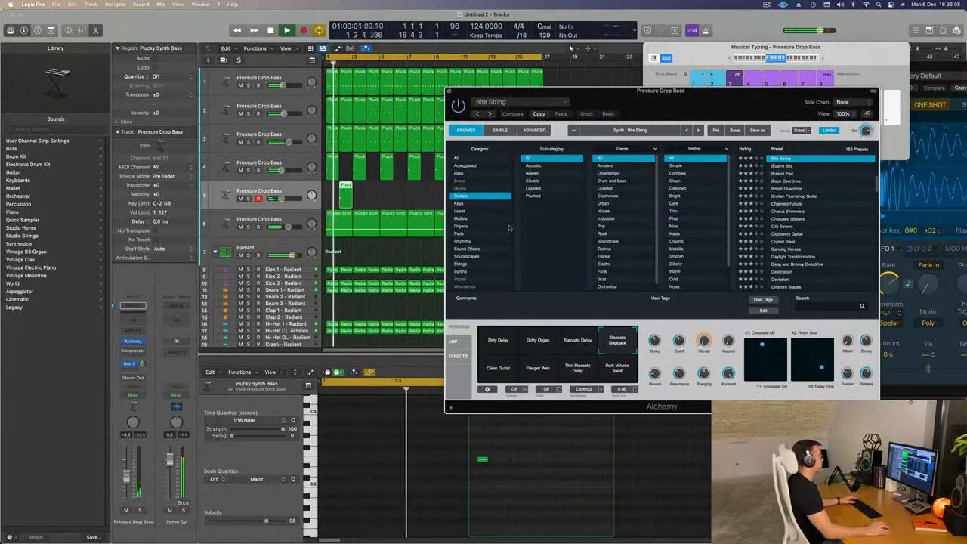
{"action": "left_click", "coordinate": [462, 279]}
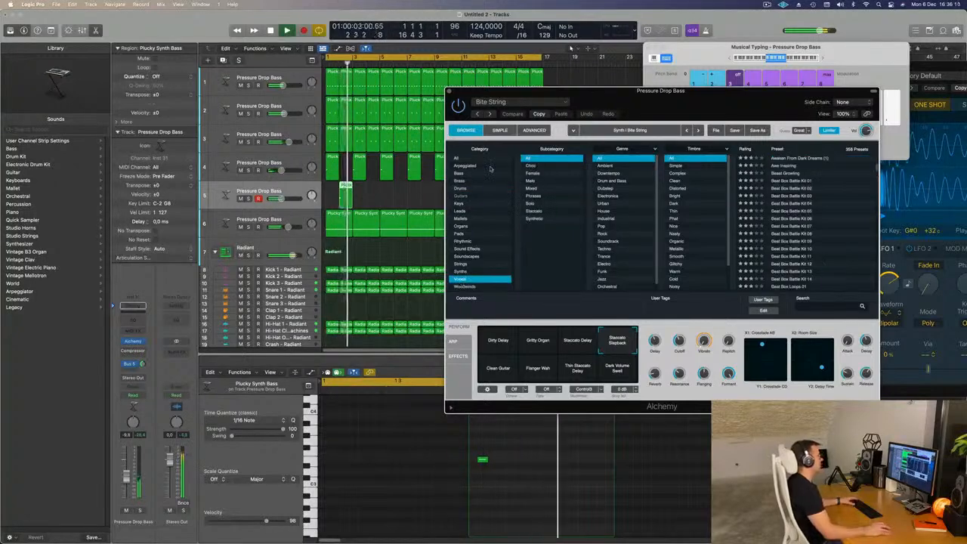
{"action": "scroll", "coordinate": [808, 197], "scroll_direction": "up", "scroll_amount": 2}
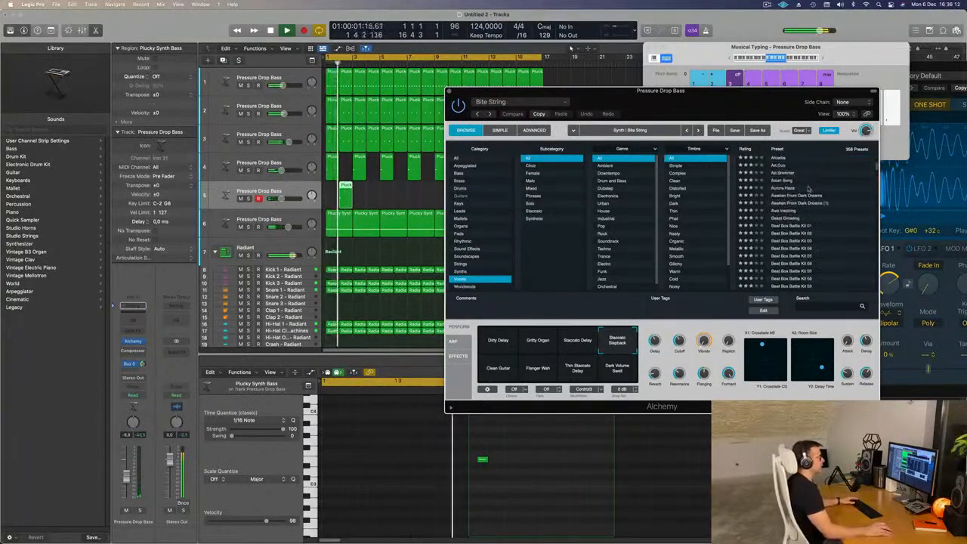
{"action": "scroll", "coordinate": [798, 190], "scroll_direction": "up", "scroll_amount": 3}
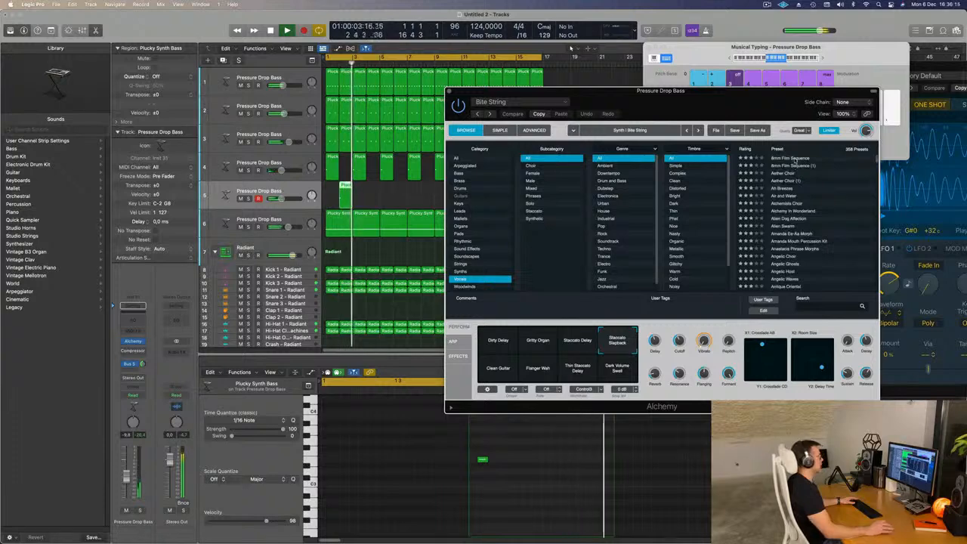
{"action": "left_click", "coordinate": [793, 158]}
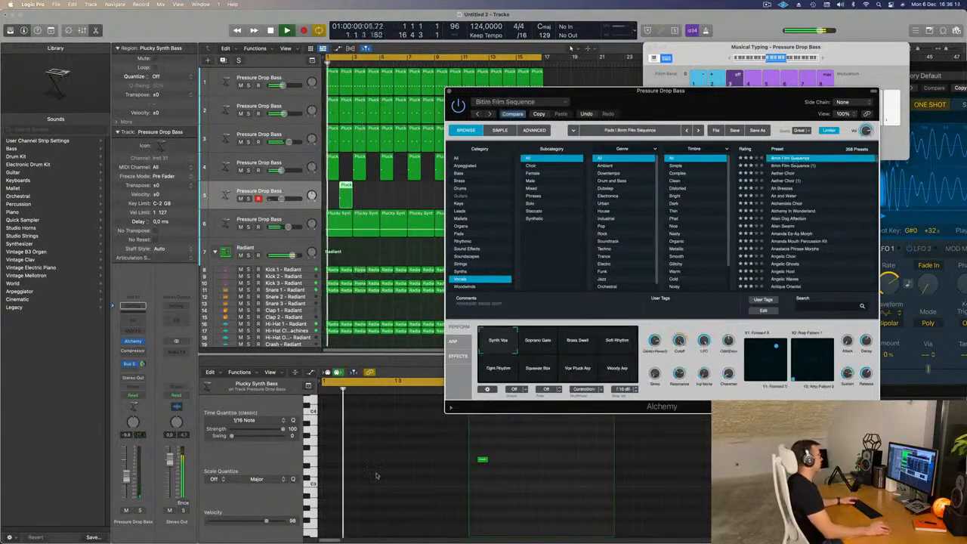
- Lengthen and lower the note in track 5's region, and try the Aether Choir and Ah Breezes presets on it
{"action": "left_click_drag", "start_coordinate": [484, 459], "coordinate": [504, 463]}
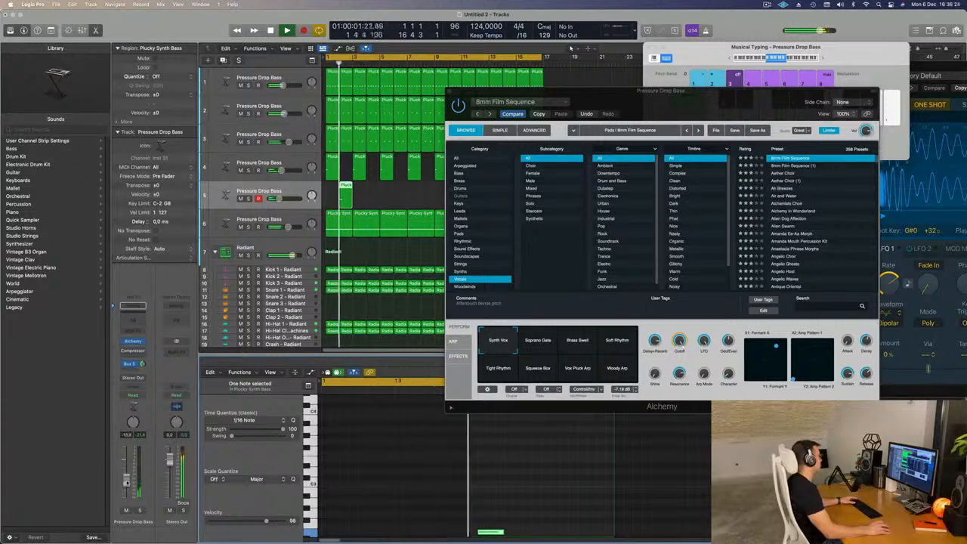
{"action": "left_click", "coordinate": [788, 174]}
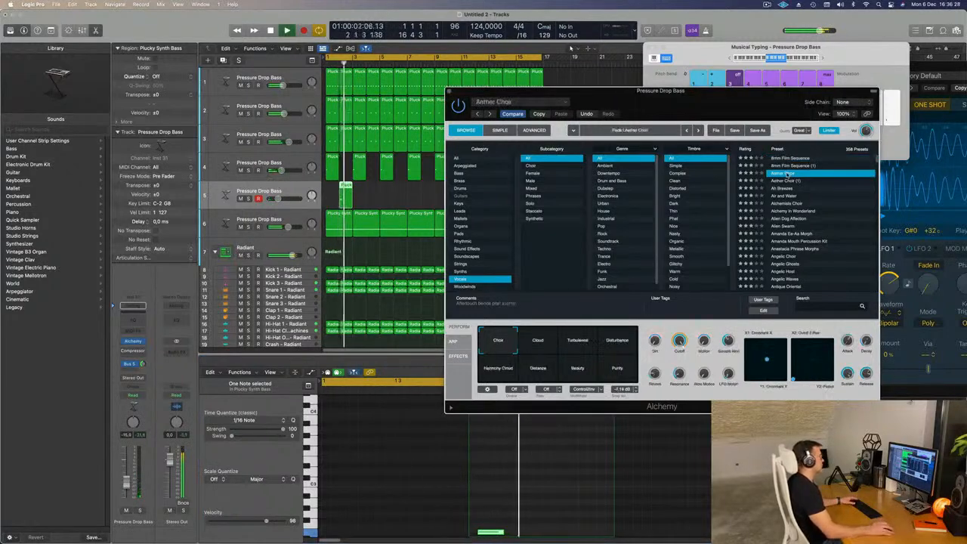
{"action": "key", "text": "Return"}
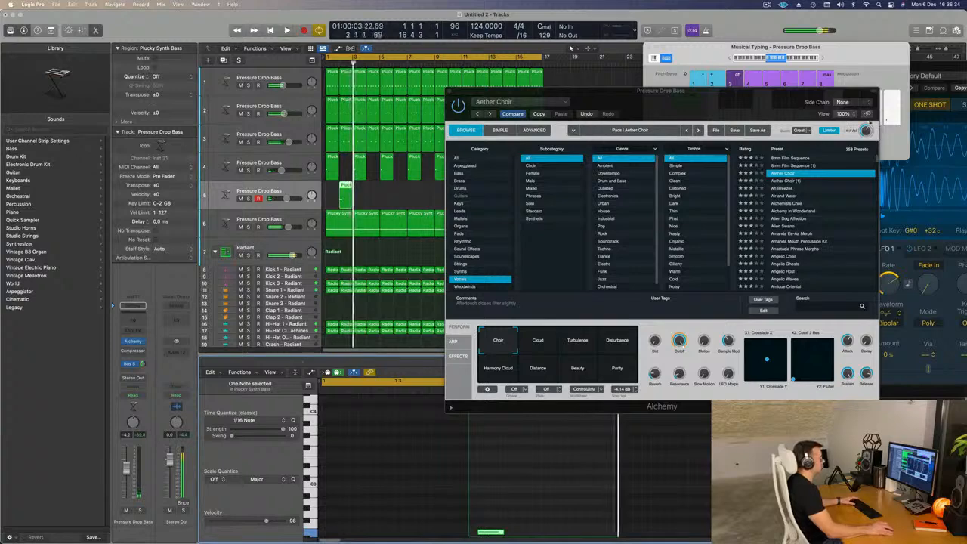
{"action": "left_click", "coordinate": [786, 188]}
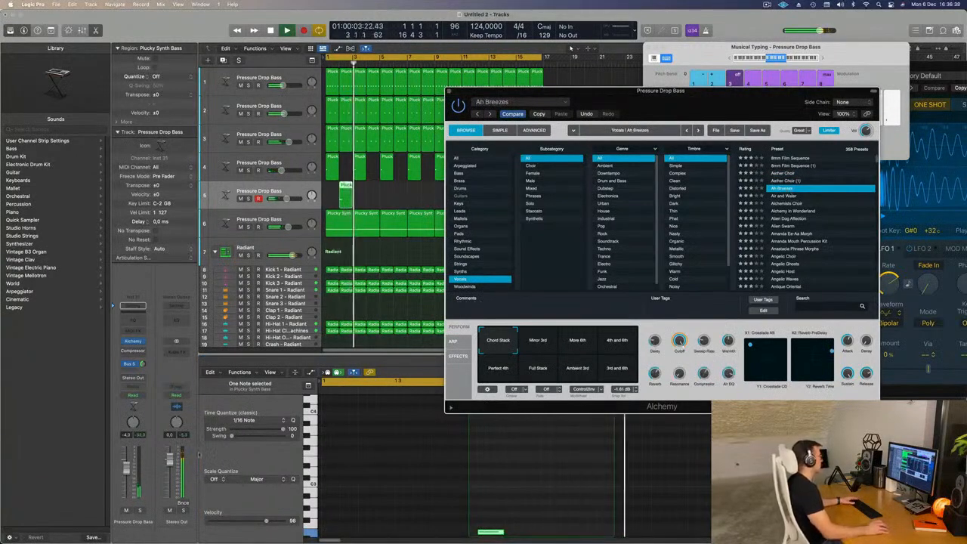
{"action": "key", "text": "space"}
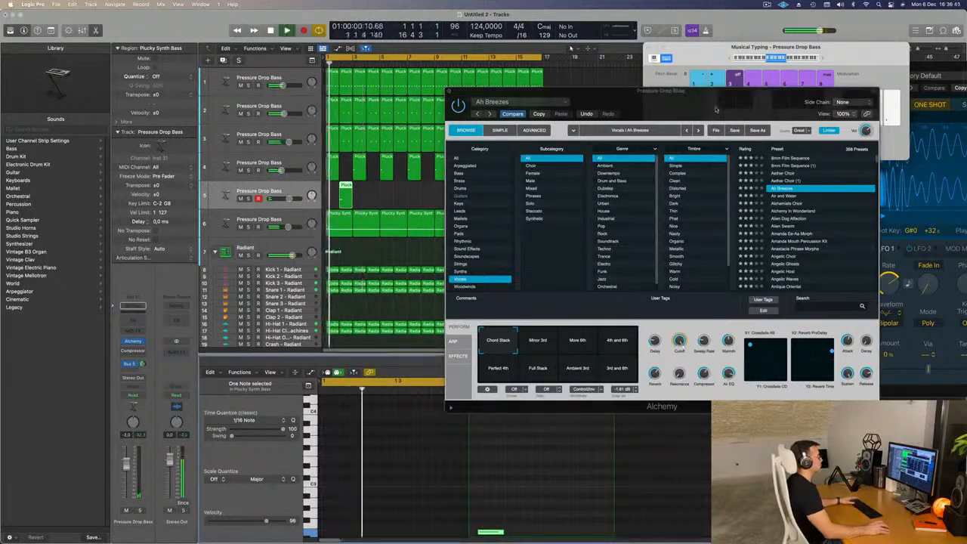
- Copy track 5's bar 2 region to every even bar from bar 4 through bar 16
{"action": "left_click_drag", "start_coordinate": [712, 111], "coordinate": [812, 105]}
{"action": "left_click", "coordinate": [344, 186]}
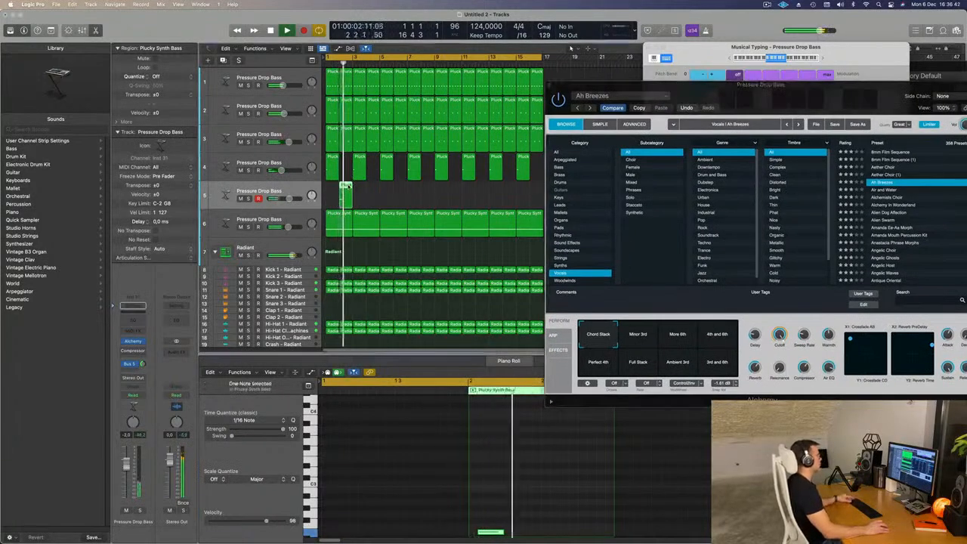
{"action": "left_click_drag", "start_coordinate": [345, 186], "coordinate": [456, 190]}
{"action": "left_click", "coordinate": [339, 200]}
{"action": "key", "text": "Return"}
{"action": "left_click_drag", "start_coordinate": [725, 85], "coordinate": [717, 57]}
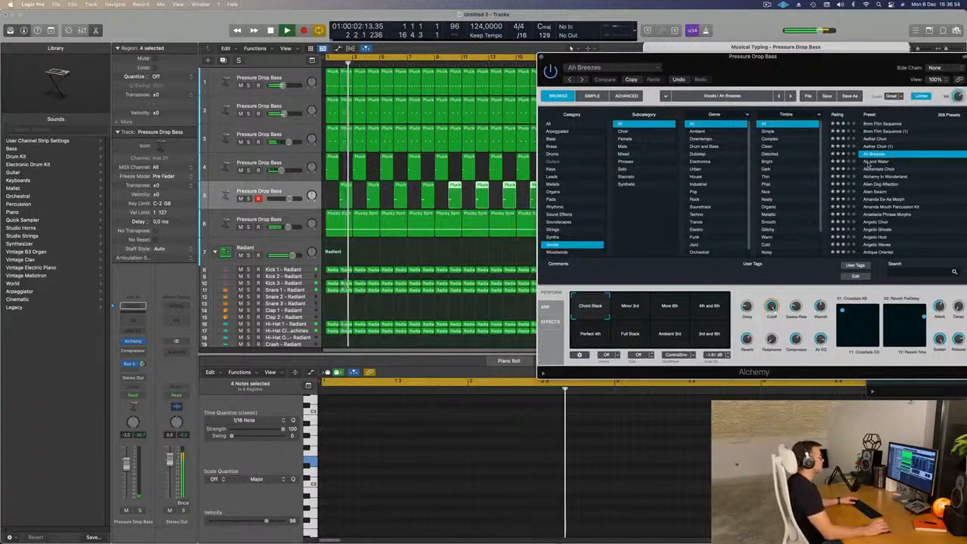
- Audition Air and Water, Alchemists Choir and Alchemy In Wonderland on track 5, and load Alien Dog Affection instead
{"action": "left_click", "coordinate": [876, 161]}
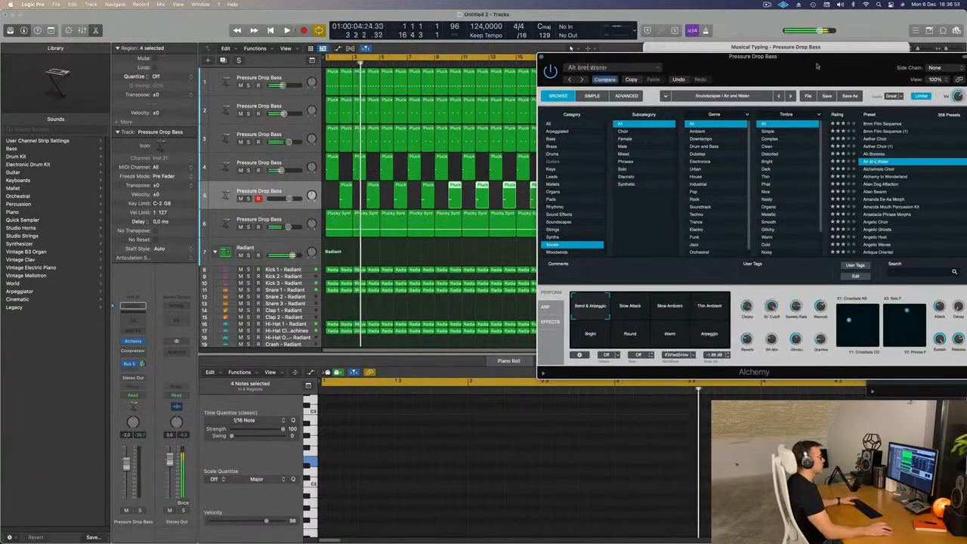
{"action": "left_click_drag", "start_coordinate": [817, 67], "coordinate": [801, 63]}
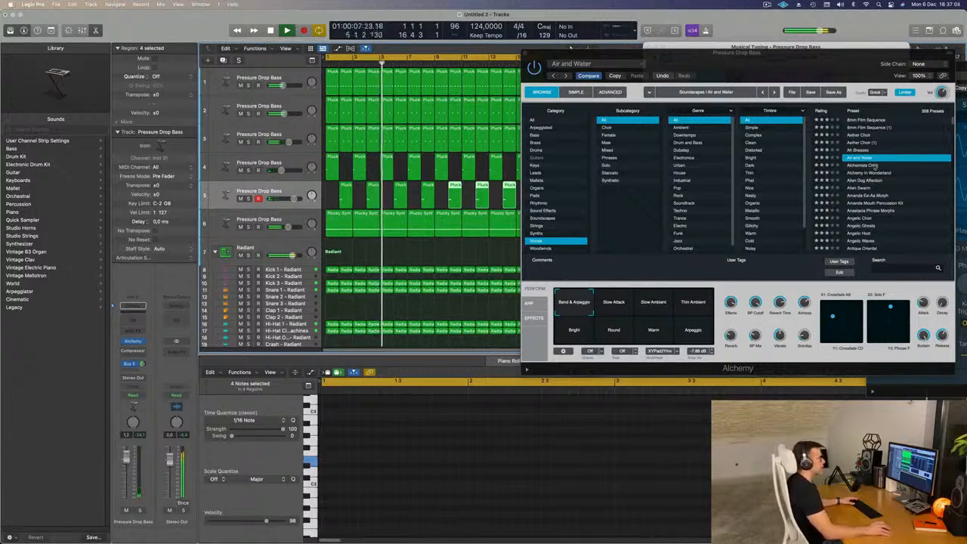
{"action": "left_click", "coordinate": [872, 165]}
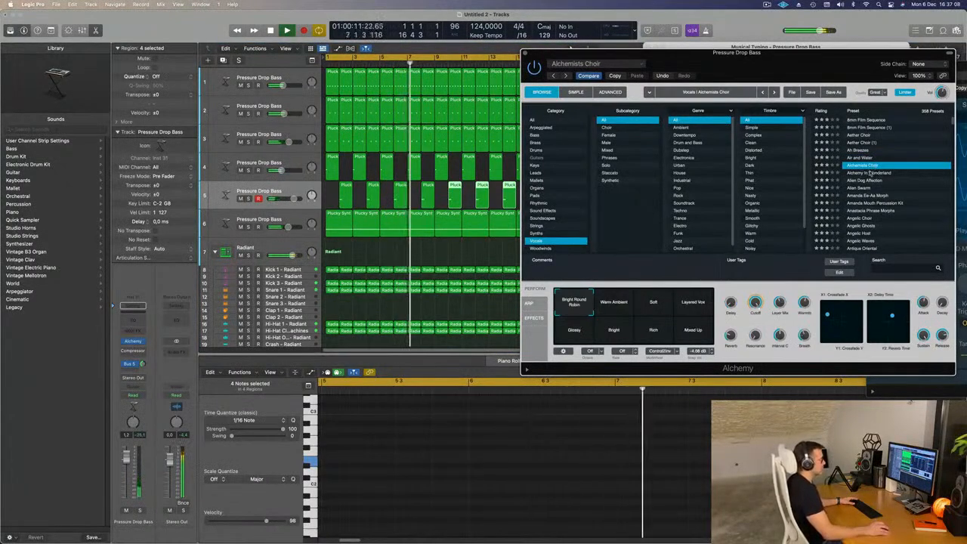
{"action": "left_click", "coordinate": [870, 173]}
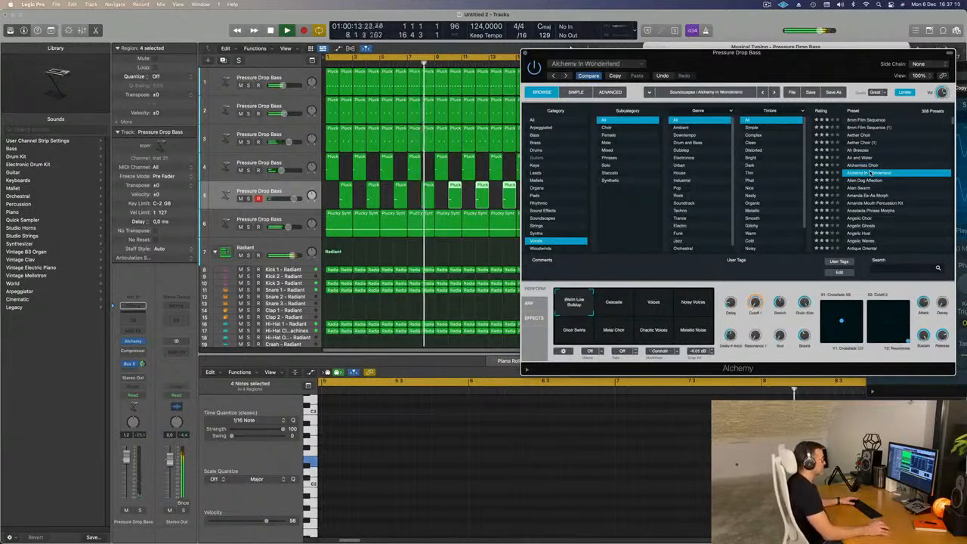
{"action": "left_click", "coordinate": [864, 181]}
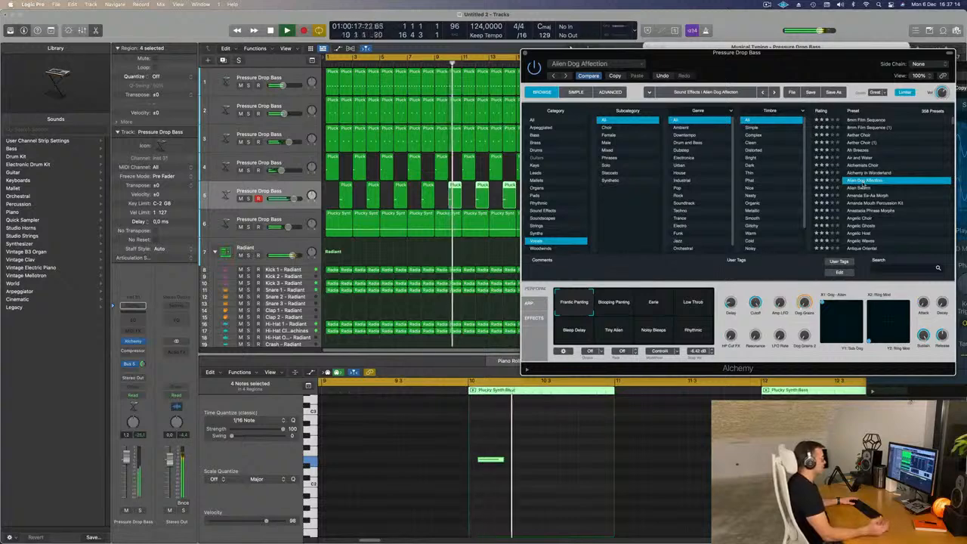
- Audition the Blooping Panting and Eerie variations of track 5's Alien Dog Affection preset, and lower the track's volume to about -1.6 dB
{"action": "left_click", "coordinate": [621, 302]}
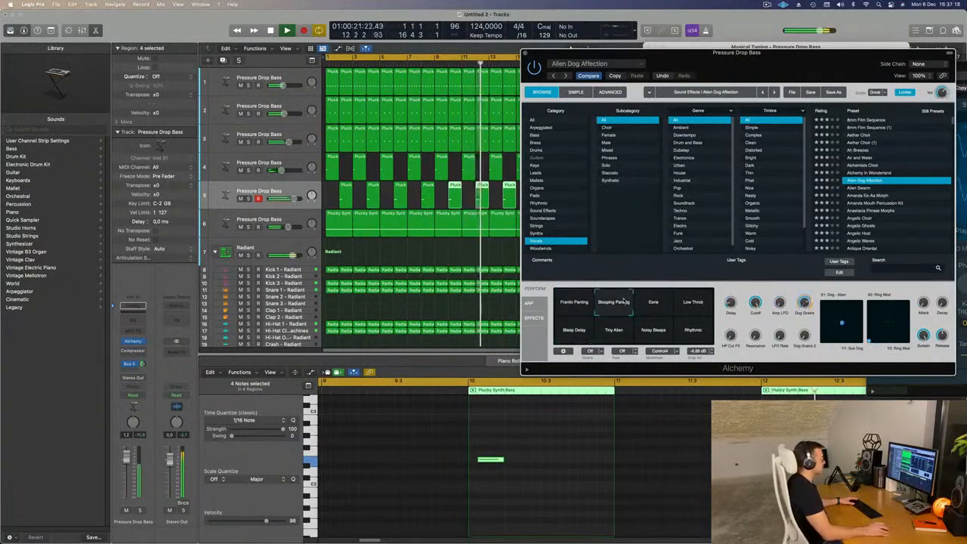
{"action": "left_click", "coordinate": [655, 303]}
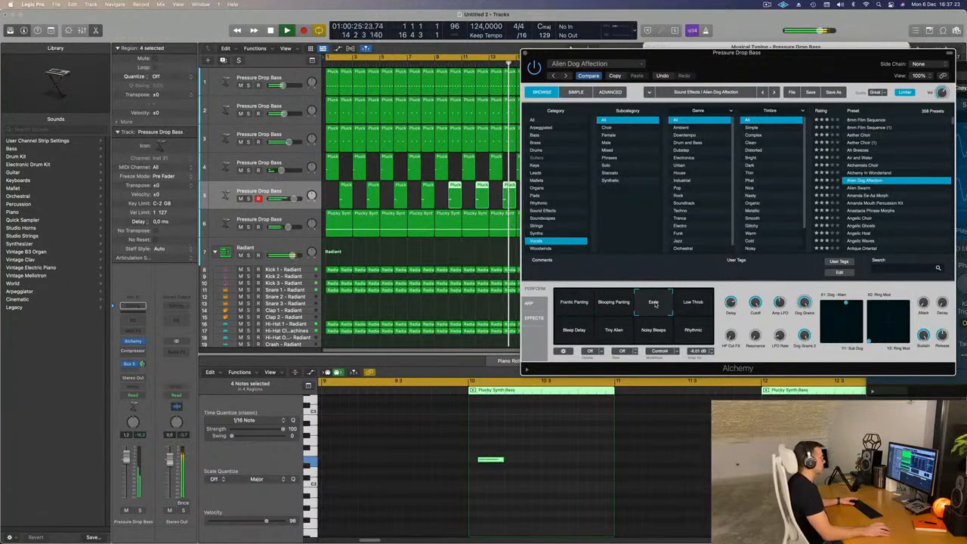
{"action": "left_click_drag", "start_coordinate": [803, 55], "coordinate": [780, 91]}
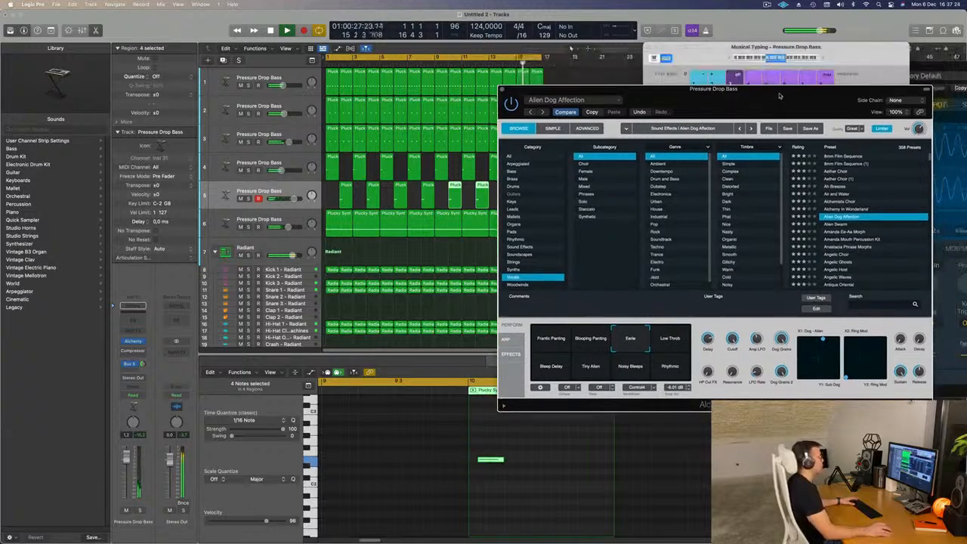
{"action": "left_click_drag", "start_coordinate": [129, 457], "coordinate": [128, 466]}
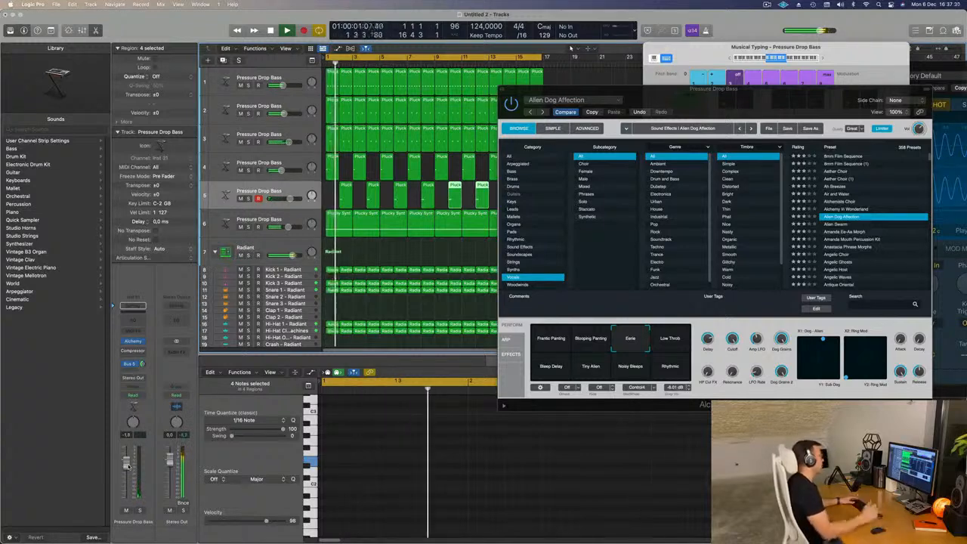
- Compare Low Throb, Bleep Delay, Tiny Alien and Noisy Bleeps on track 5, return to Eerie, and lower the track's volume to about -4.3 dB
{"action": "left_click", "coordinate": [677, 340]}
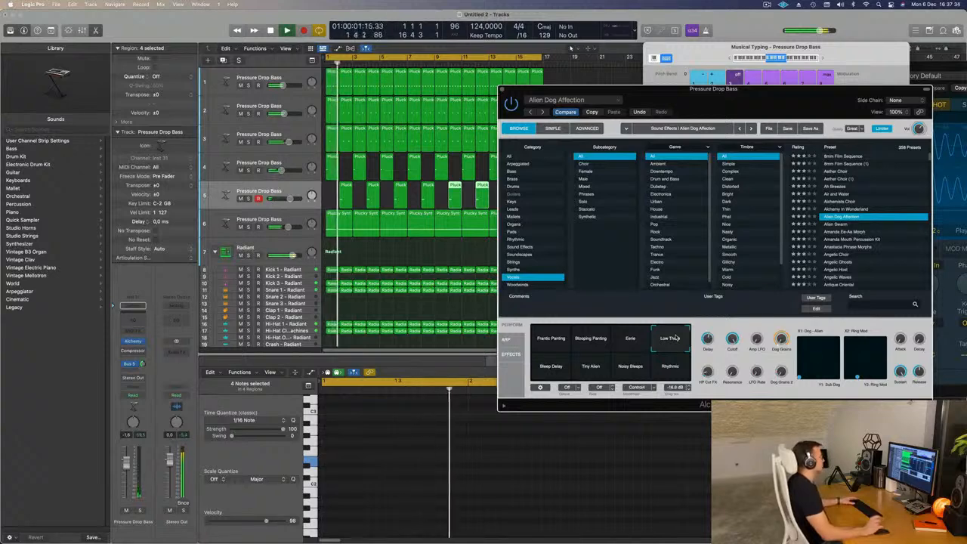
{"action": "left_click", "coordinate": [538, 367]}
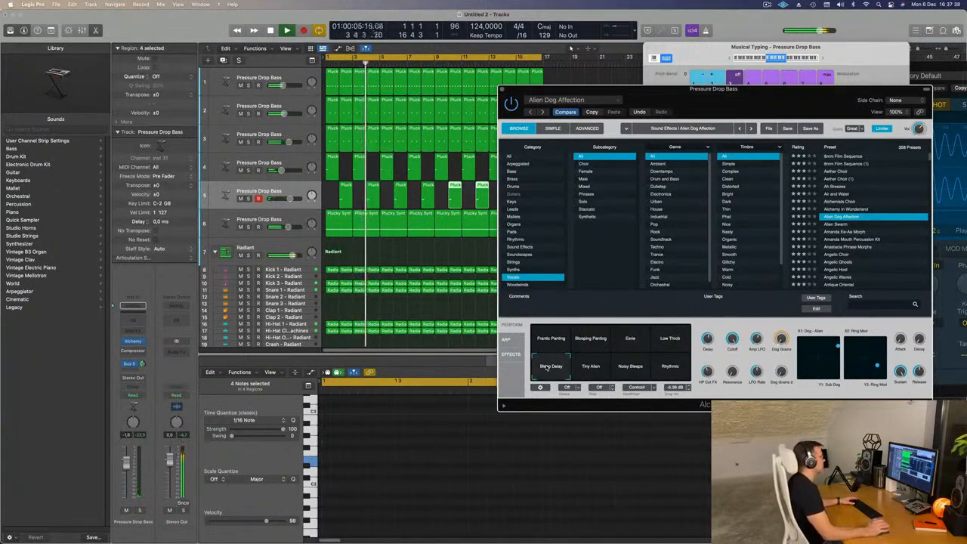
{"action": "left_click", "coordinate": [592, 367]}
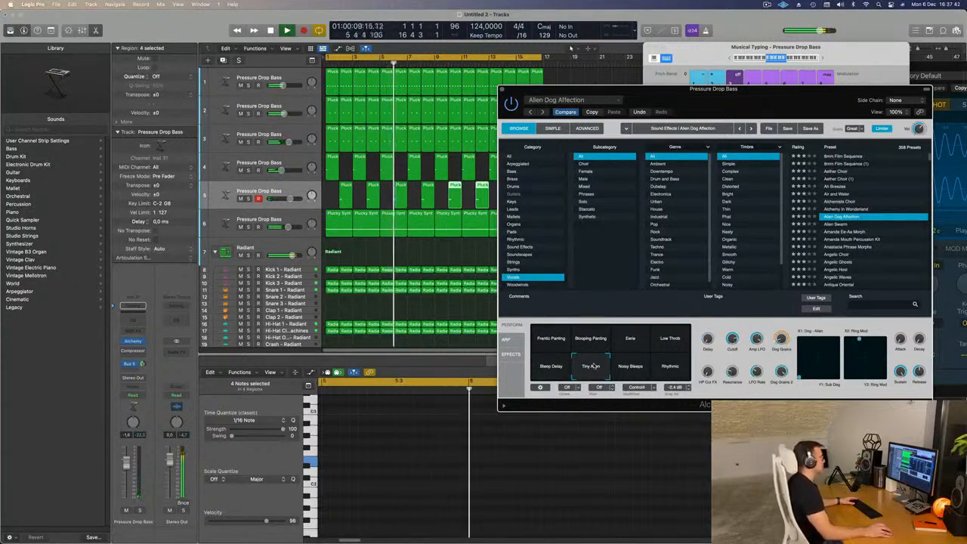
{"action": "left_click", "coordinate": [627, 369]}
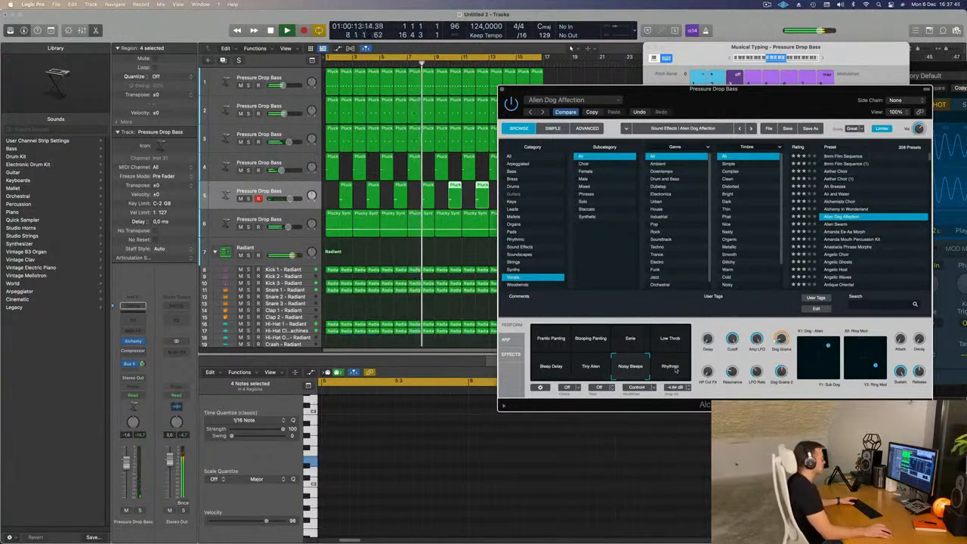
{"action": "left_click", "coordinate": [631, 340]}
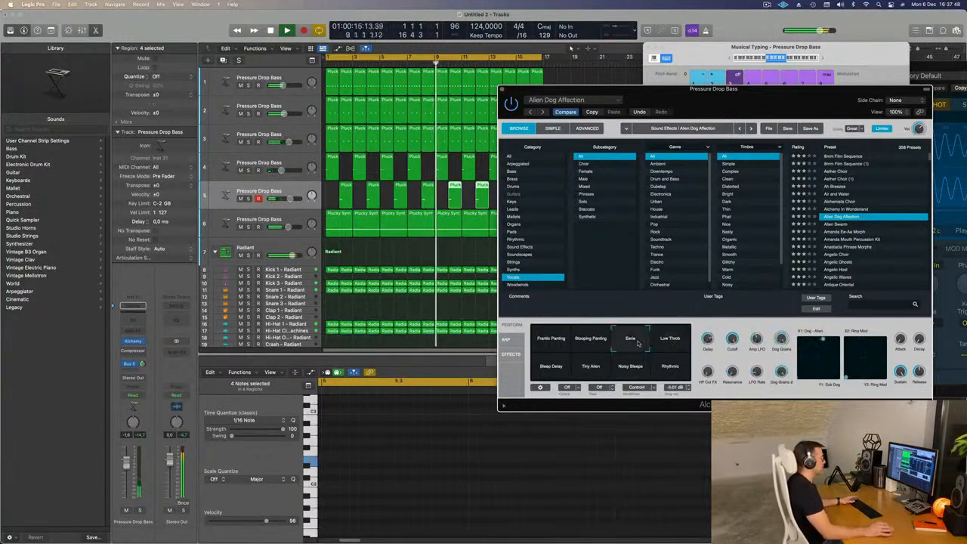
{"action": "mouse_move", "coordinate": [753, 96]}
{"action": "left_mouse_down"}
{"action": "mouse_move", "coordinate": [734, 91]}
{"action": "mouse_move", "coordinate": [742, 99]}
{"action": "left_mouse_up"}
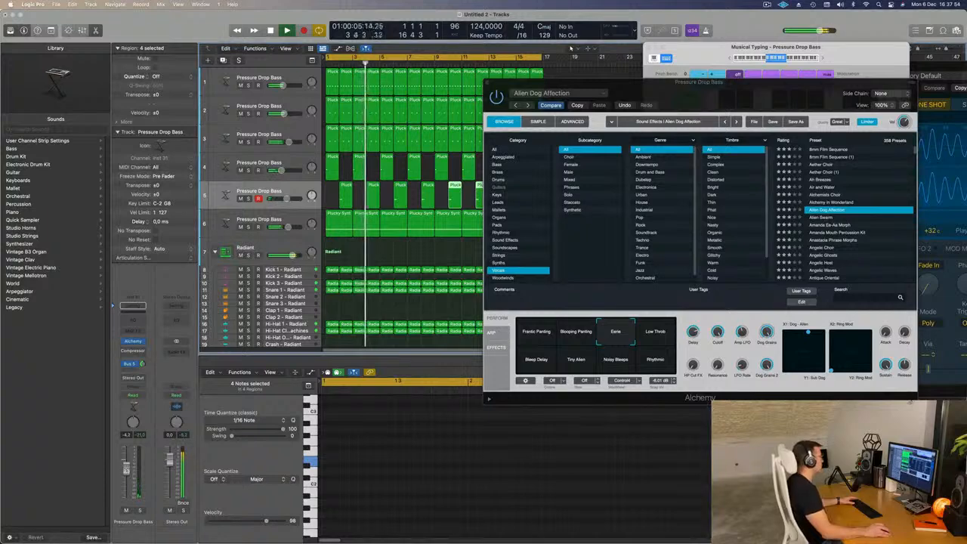
- Adjust track 5's Bus 5 reverb send, close its Alchemy instrument, and deselect the regions
{"action": "left_click", "coordinate": [132, 342]}
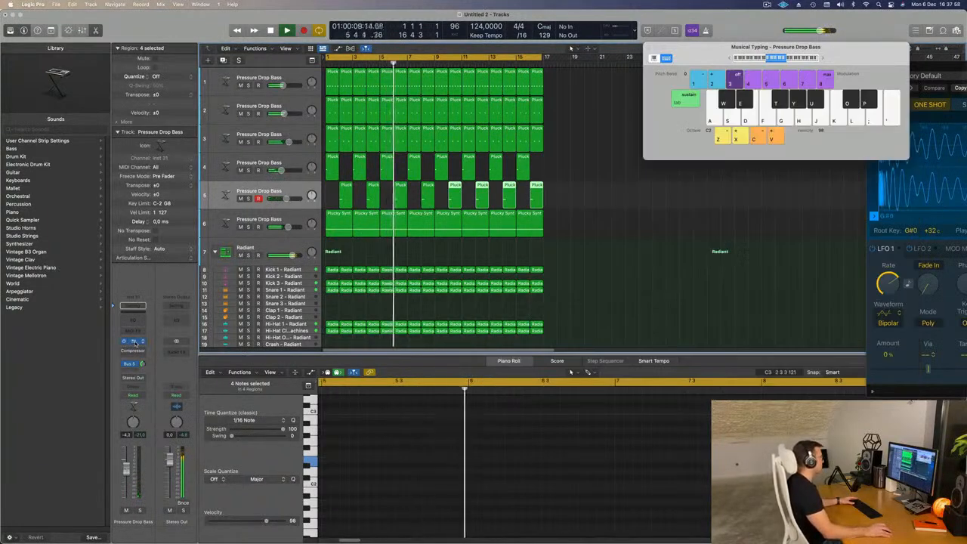
{"action": "left_click", "coordinate": [132, 342]}
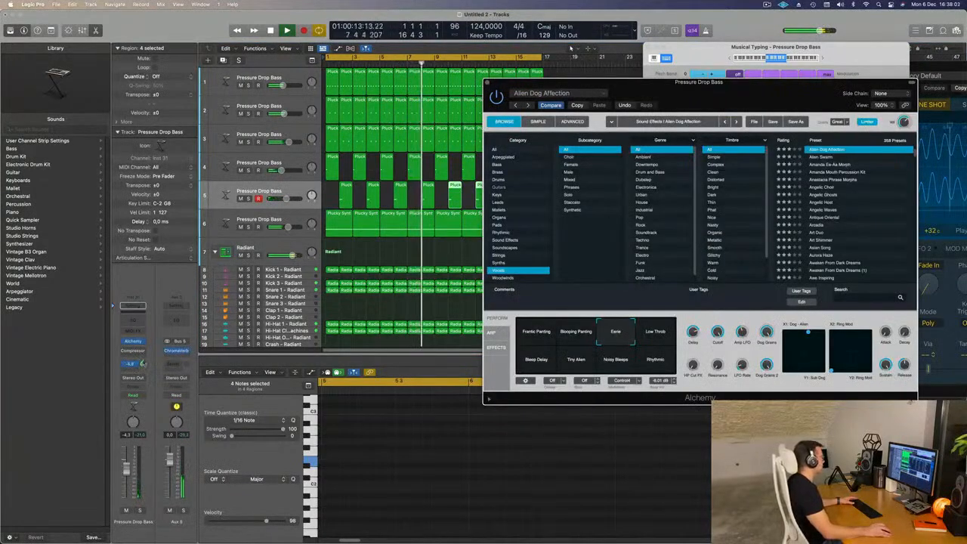
{"action": "left_click", "coordinate": [136, 364]}
{"action": "mouse_move", "coordinate": [130, 382]}
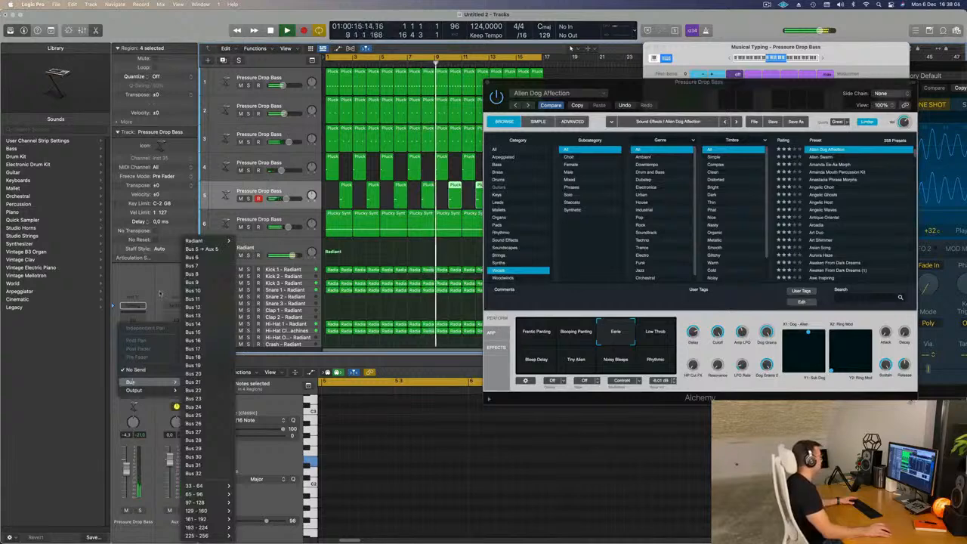
{"action": "left_click", "coordinate": [194, 248]}
{"action": "left_click_drag", "start_coordinate": [569, 88], "coordinate": [489, 124]}
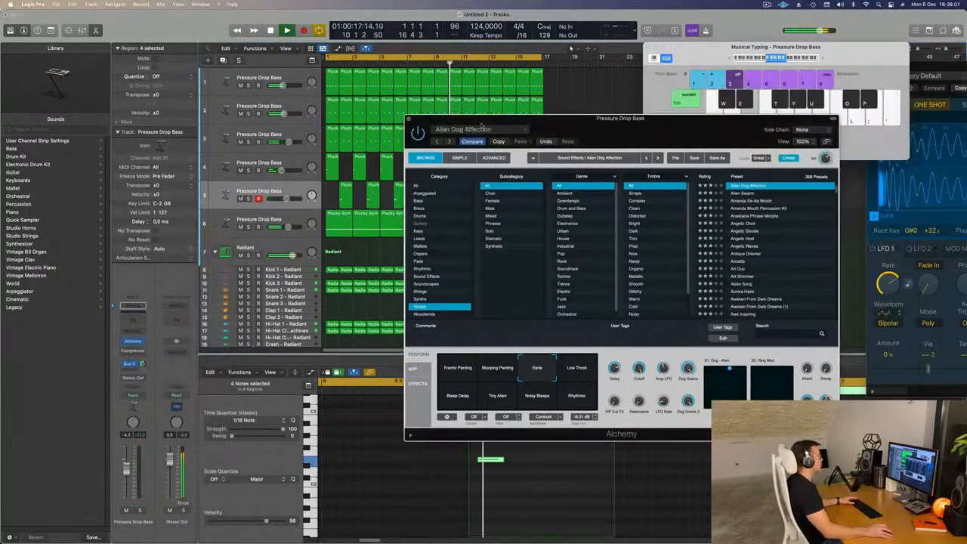
{"action": "left_click", "coordinate": [409, 119]}
{"action": "left_click", "coordinate": [584, 205]}
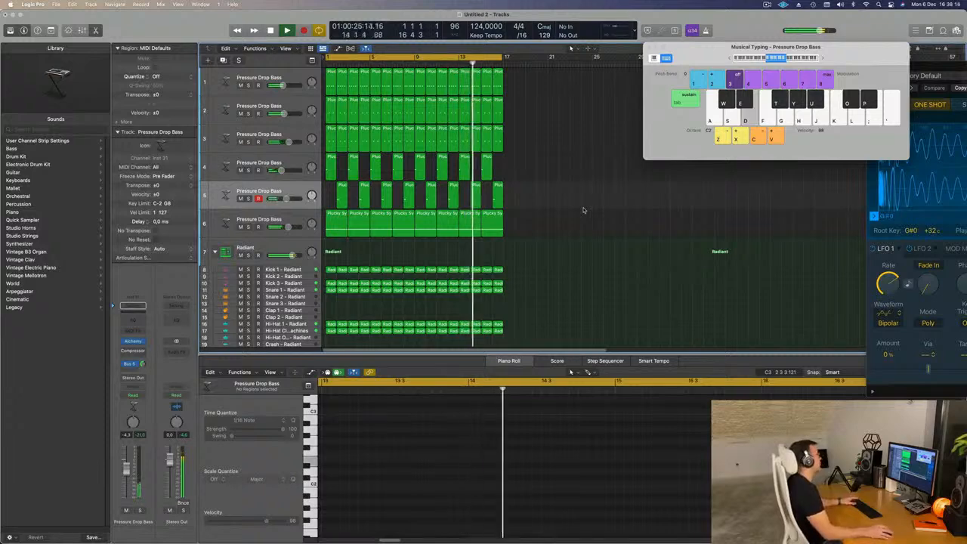
- Duplicate track 6 as an empty new track with the same settings, and restart playback from bar 1
{"action": "left_click", "coordinate": [249, 223]}
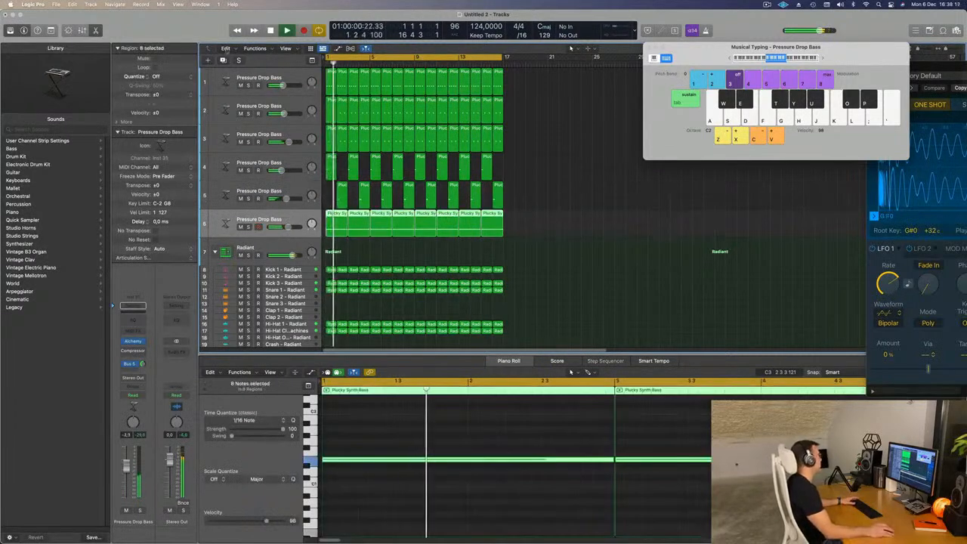
{"action": "key", "text": "super+d"}
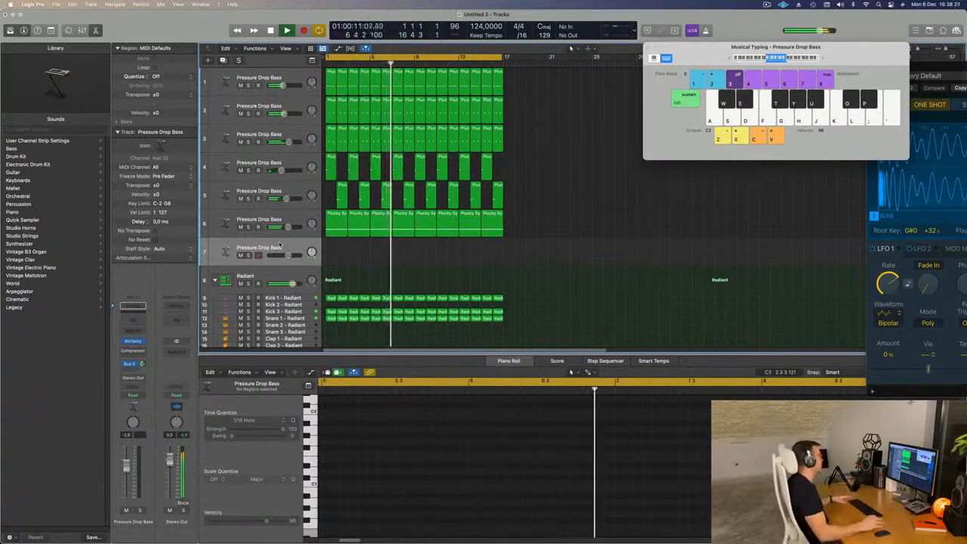
{"action": "key", "text": "Return"}
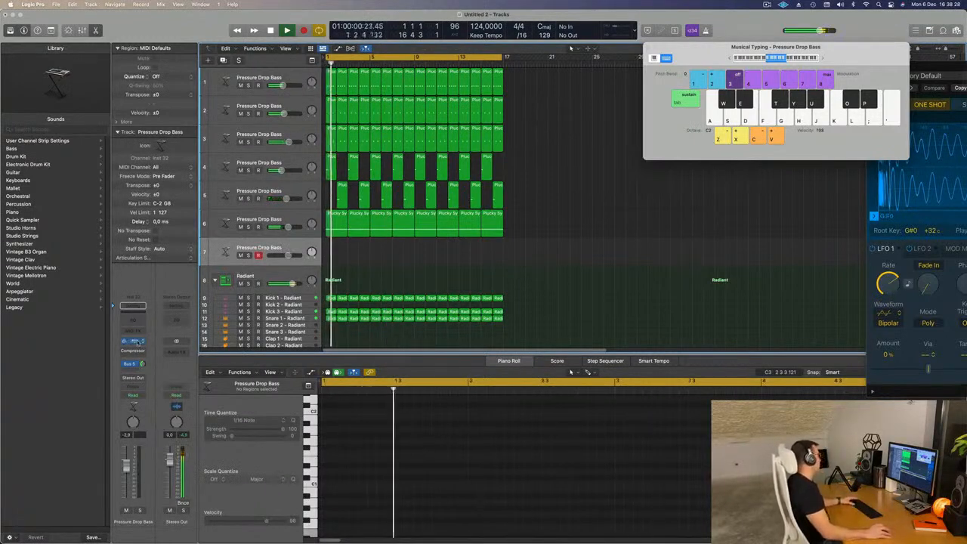
{"action": "key", "text": "space"}
- Open track 7's Alchemy instrument, show only the Leads presets, and load Crackling Lead
{"action": "left_click", "coordinate": [134, 342]}
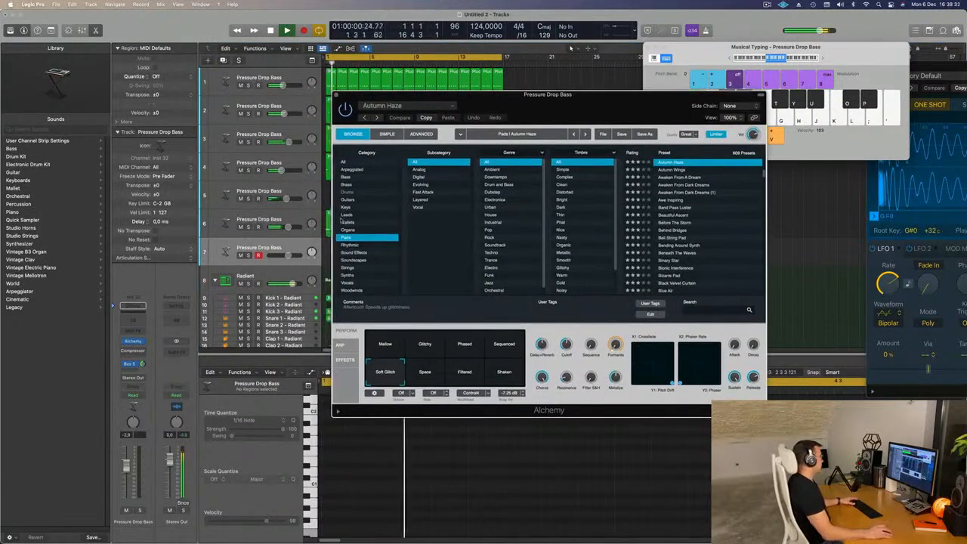
{"action": "left_click", "coordinate": [348, 216]}
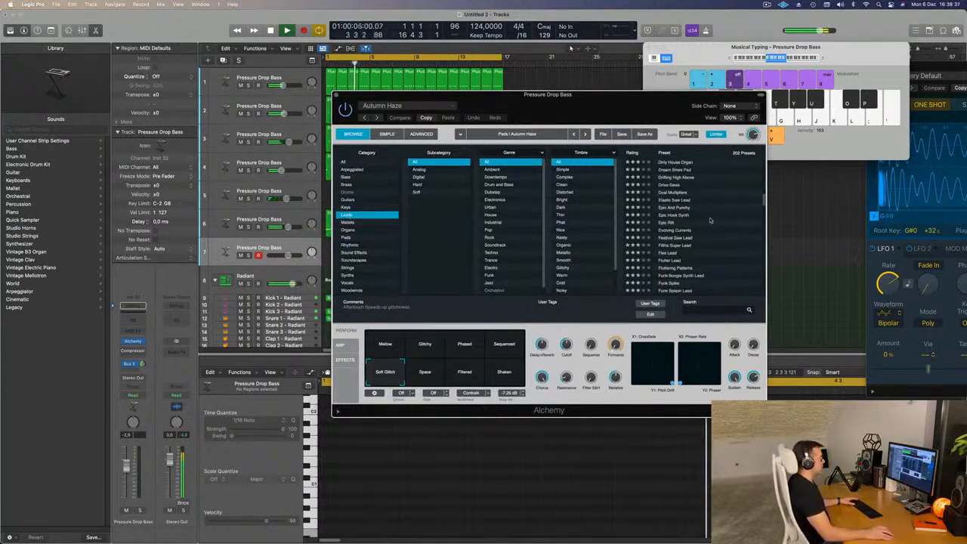
{"action": "scroll", "coordinate": [710, 220], "scroll_direction": "up", "scroll_amount": 4}
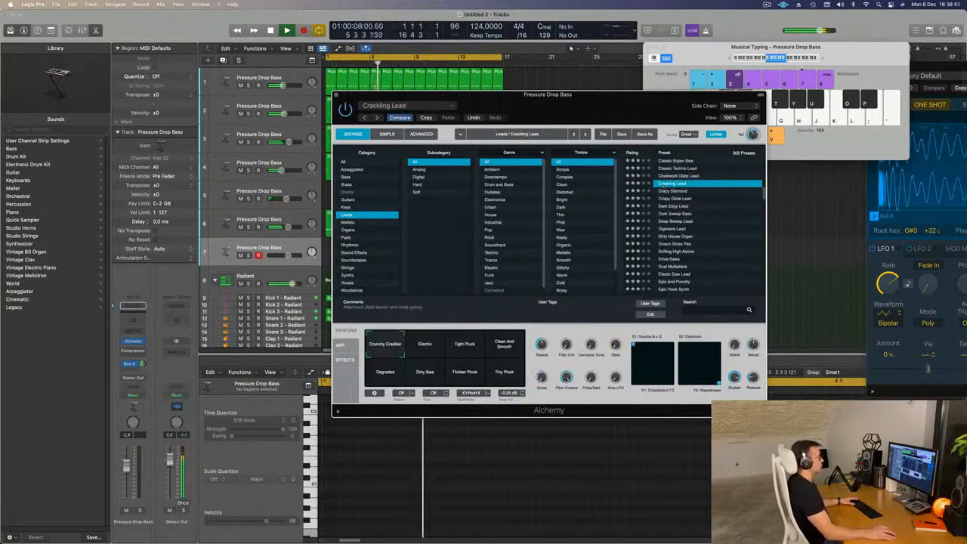
- Raise the Musical Typing octave to C3, and lower track 7's volume to about -11.6 dB
{"action": "left_click", "coordinate": [822, 57]}
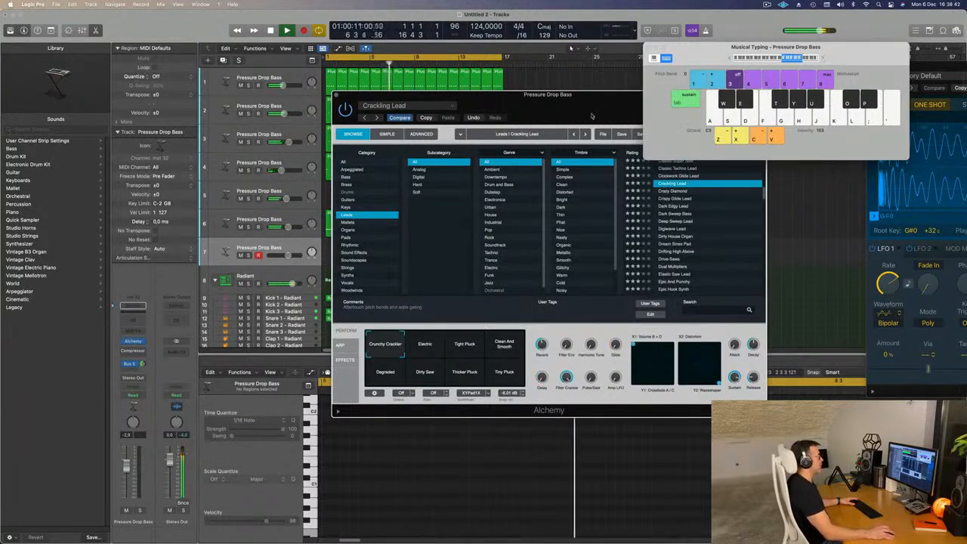
{"action": "left_click_drag", "start_coordinate": [593, 116], "coordinate": [630, 114]}
{"action": "left_click_drag", "start_coordinate": [596, 110], "coordinate": [668, 131]}
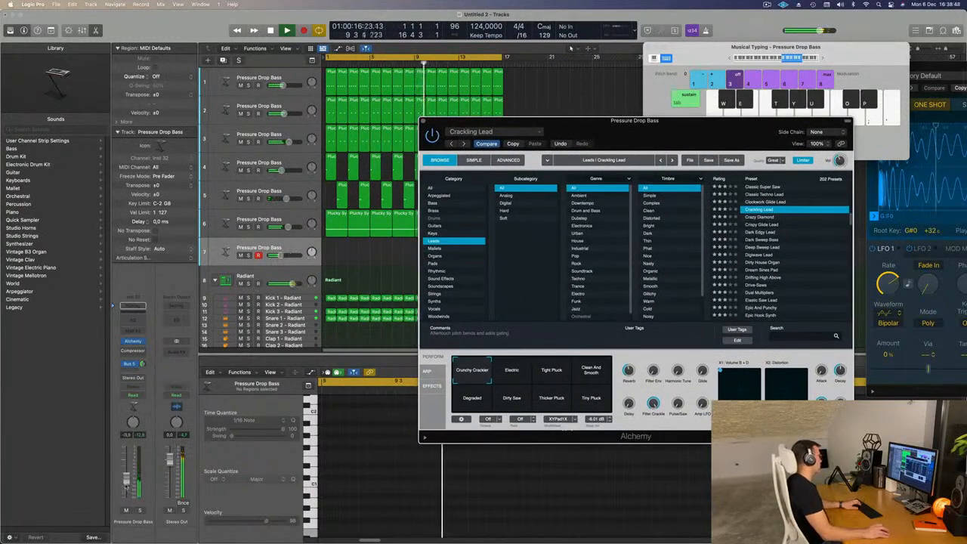
{"action": "left_click_drag", "start_coordinate": [126, 466], "coordinate": [126, 479]}
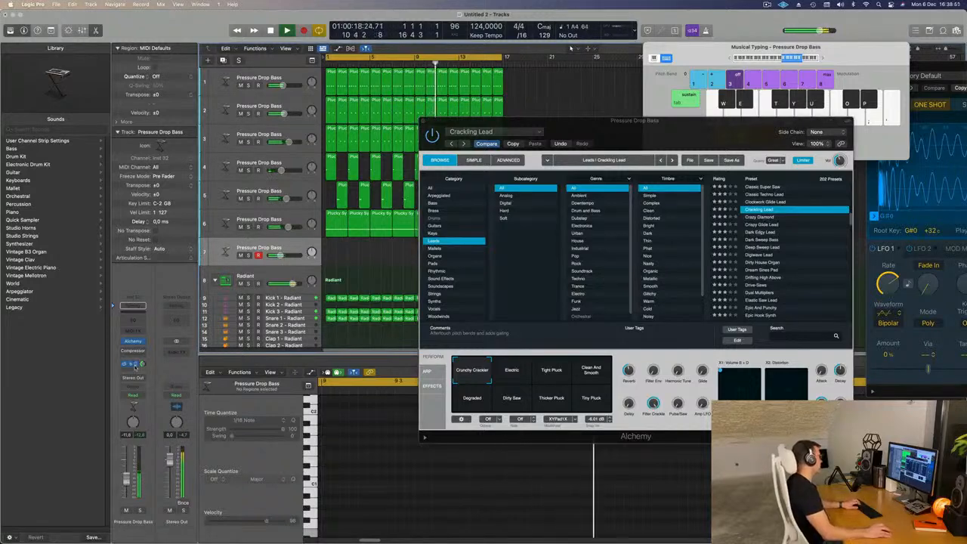
- Add a Bus 6 send to track 7, and insert the SilverVerb reverb on Aux 6
{"action": "left_click", "coordinate": [134, 365]}
{"action": "mouse_move", "coordinate": [151, 381]}
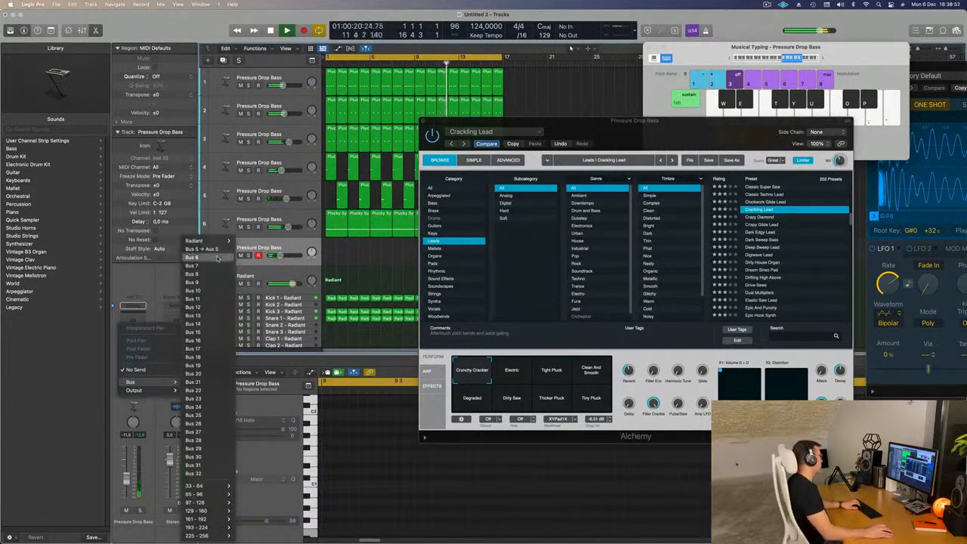
{"action": "left_click", "coordinate": [217, 258]}
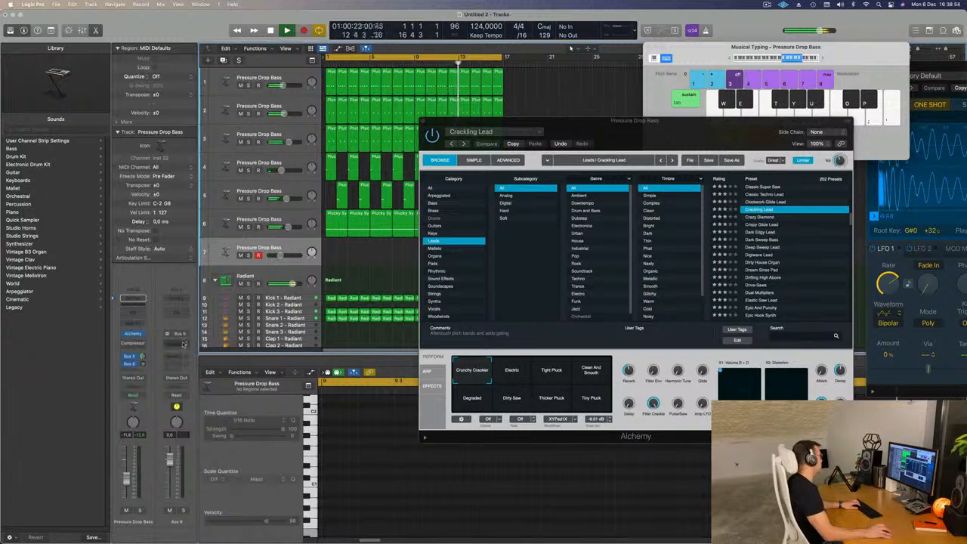
{"action": "left_click", "coordinate": [182, 344]}
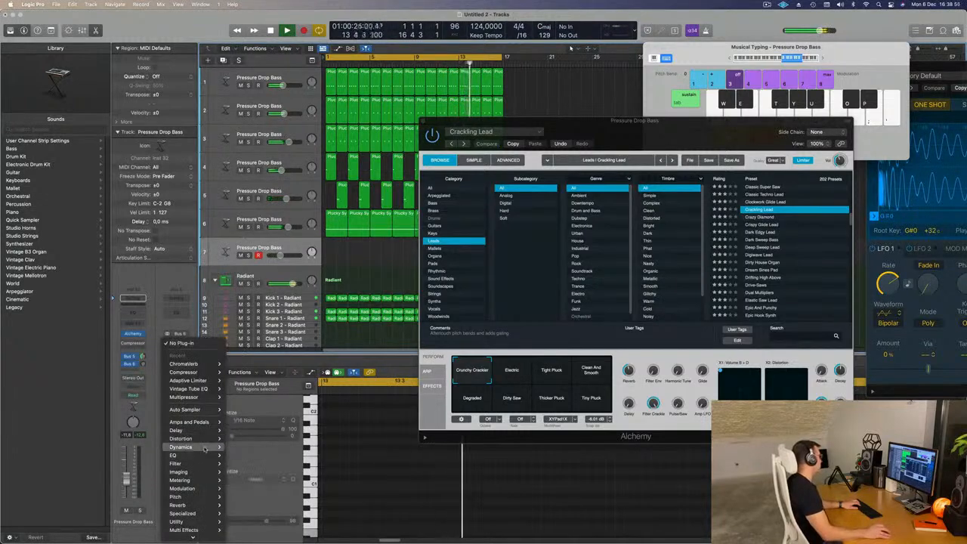
{"action": "mouse_move", "coordinate": [204, 450]}
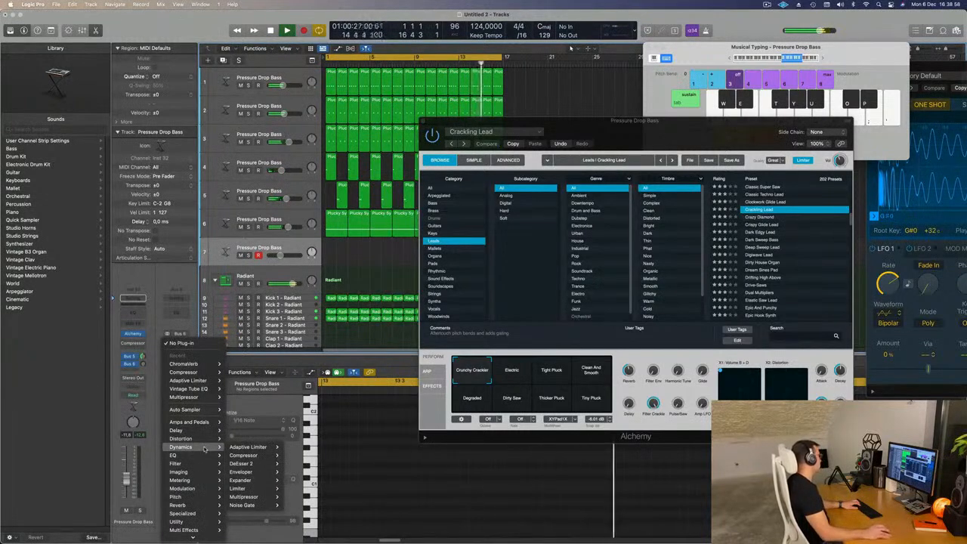
{"action": "mouse_move", "coordinate": [189, 504]}
{"action": "mouse_move", "coordinate": [250, 521]}
{"action": "left_click", "coordinate": [292, 521]}
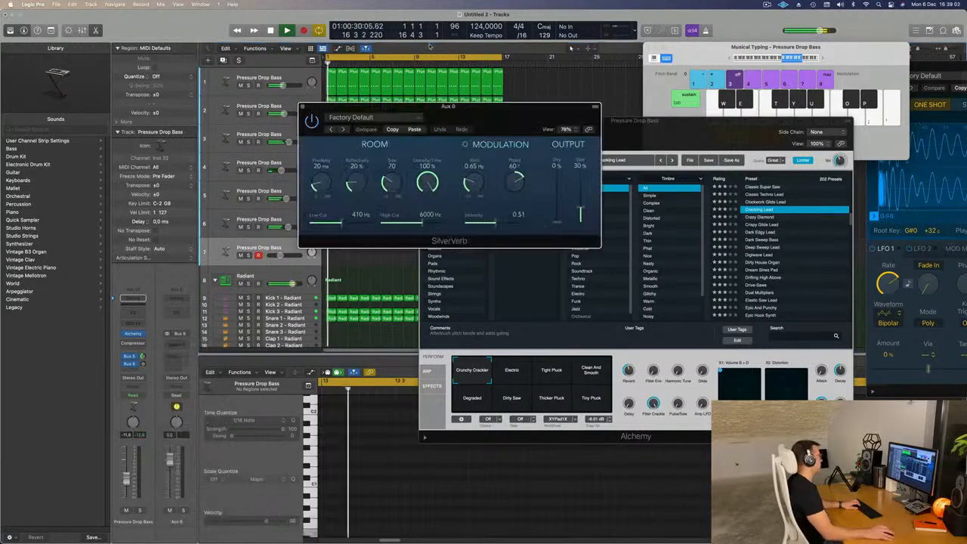
- Load the saved grandiose setting in SilverVerb on Aux 6, and close the plug-in
{"action": "left_click", "coordinate": [401, 119]}
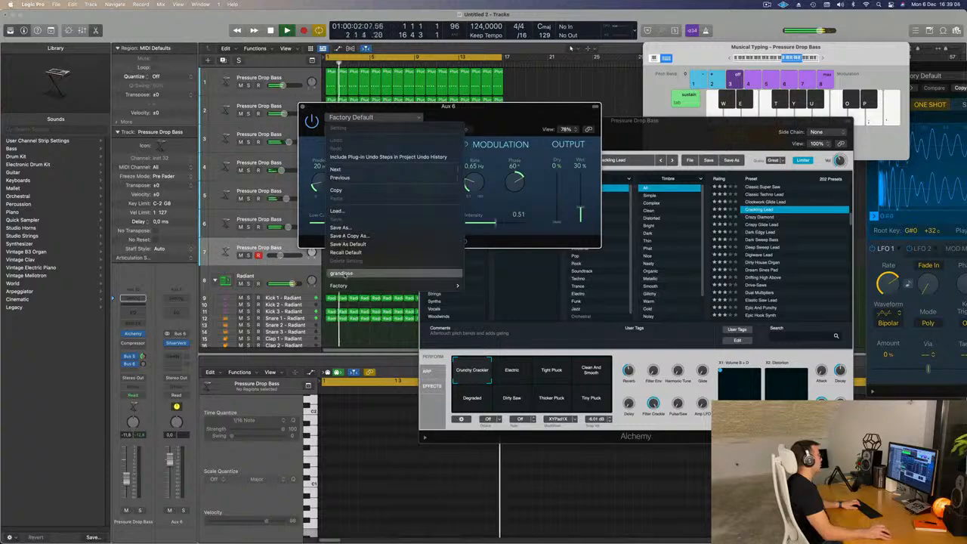
{"action": "left_click", "coordinate": [363, 322]}
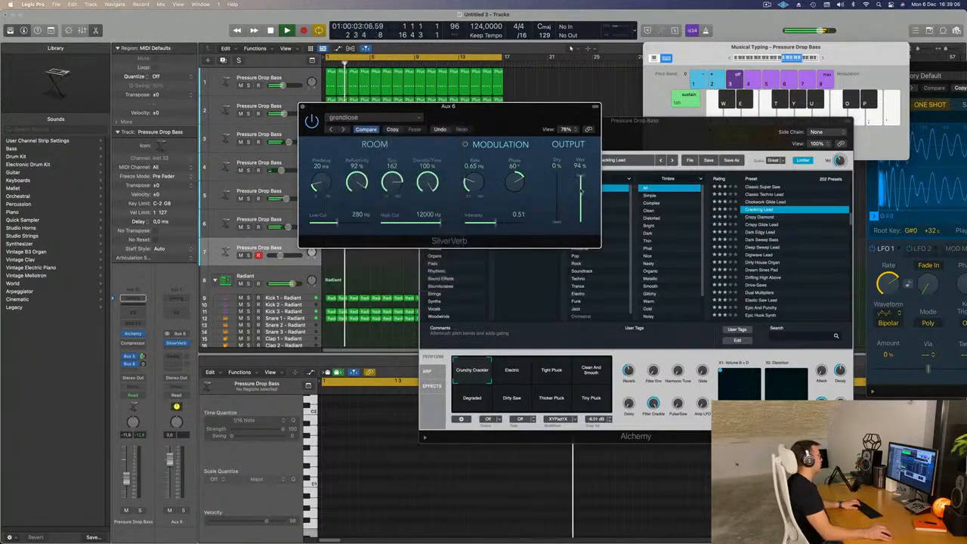
{"action": "left_click", "coordinate": [303, 107]}
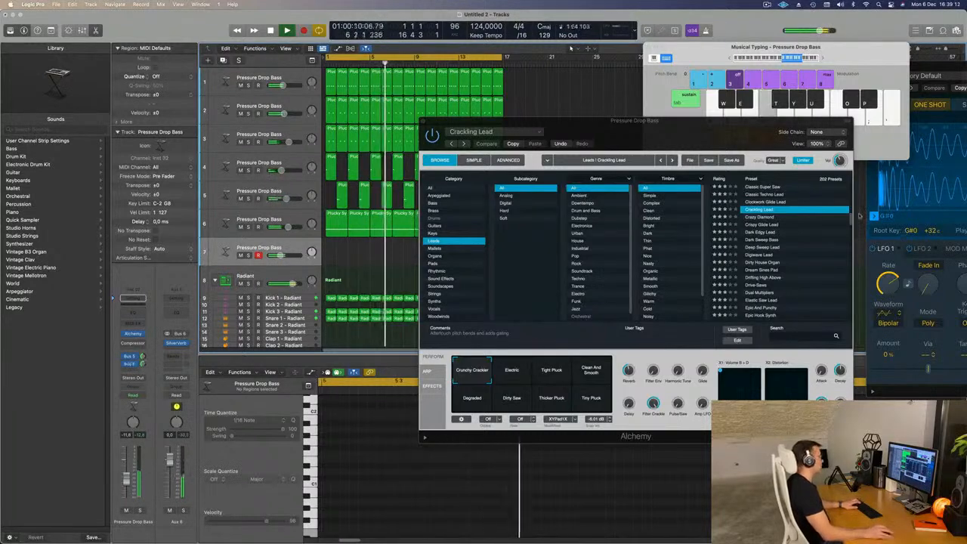
- Audition Crackling Lead's Electric variation and the Dark Sweep Bass preset on track 7 with a few played notes, and load Digiwave Lead instead
{"action": "left_click_drag", "start_coordinate": [722, 46], "coordinate": [547, 14]}
{"action": "left_click", "coordinate": [511, 369]}
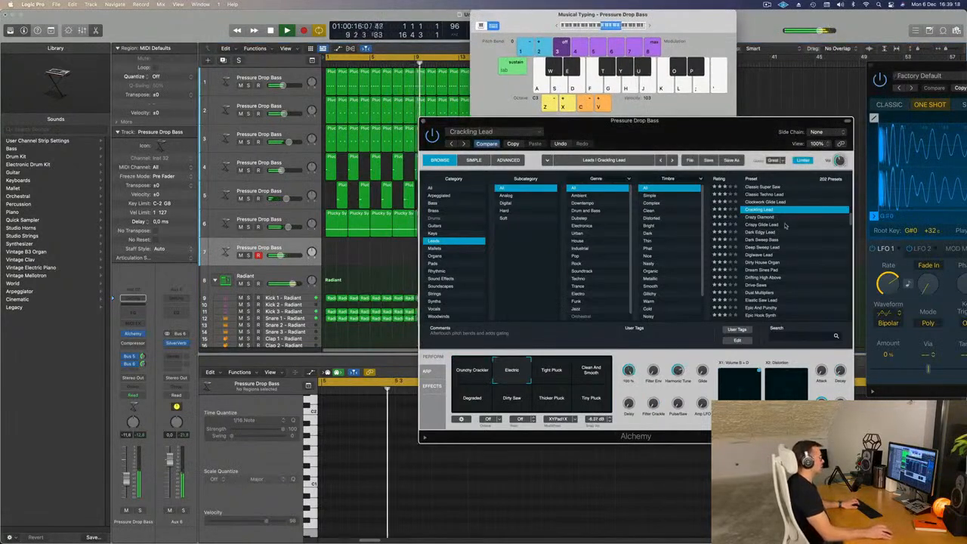
{"action": "left_click", "coordinate": [767, 240]}
{"action": "key", "text": "g"}
{"action": "key", "text": "h"}
{"action": "key", "text": "j"}
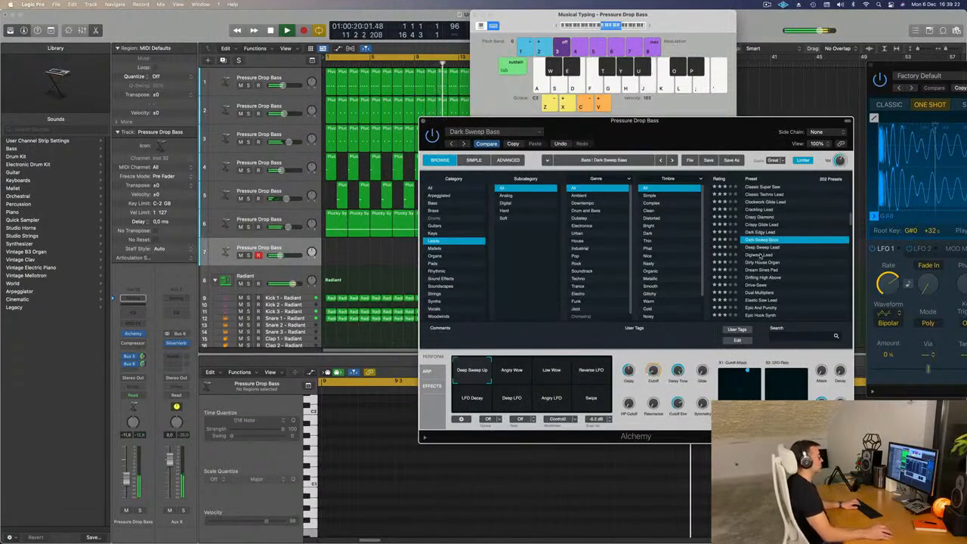
{"action": "left_click", "coordinate": [761, 255]}
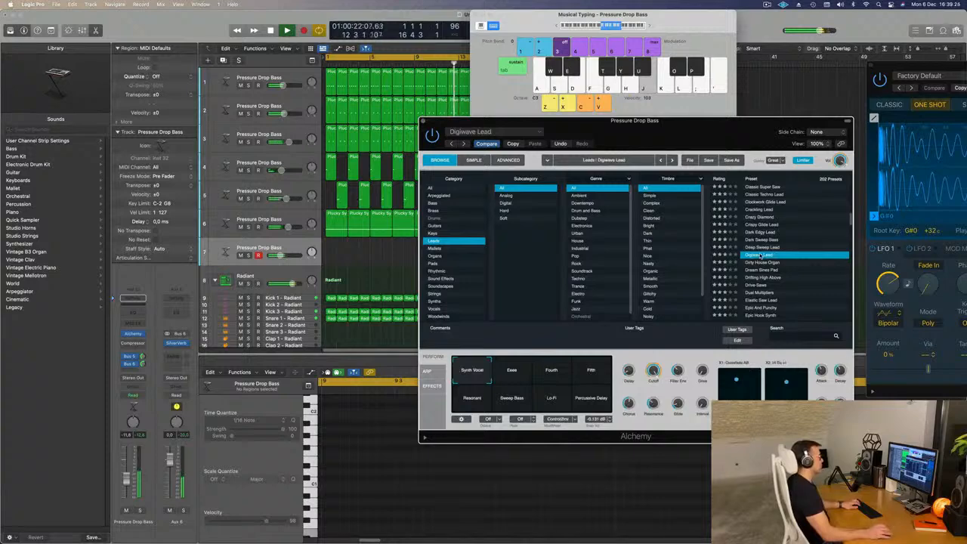
- Audition Digiwave Lead on track 7, switching through its Ease, Fourth, Fifth, Percussive Delay, Lo-Fi, Sweep Bass and Resonant variations
{"action": "key", "text": "f"}
{"action": "key", "text": "d"}
{"action": "key", "text": "d"}
{"action": "key", "text": "f"}
{"action": "left_click", "coordinate": [512, 371]}
{"action": "left_click", "coordinate": [551, 378]}
{"action": "left_click", "coordinate": [595, 374]}
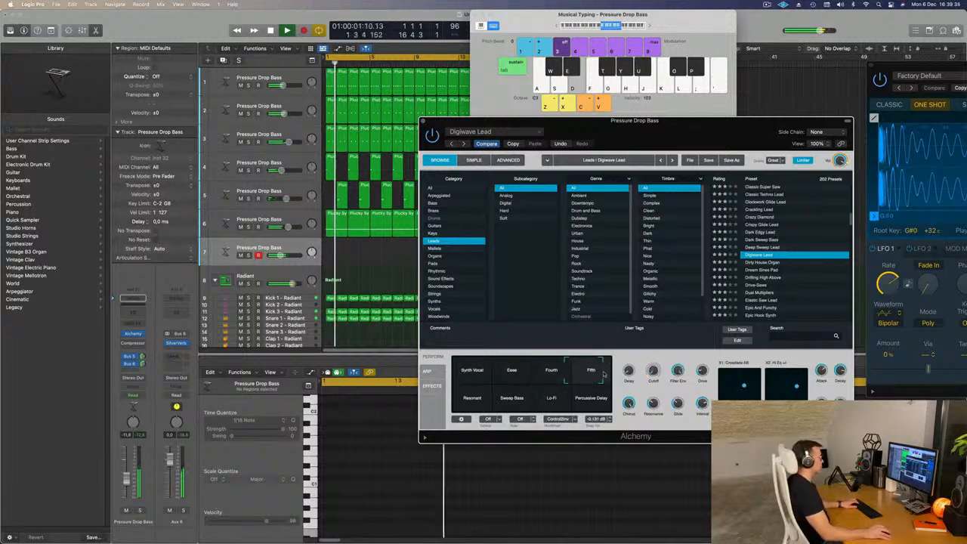
{"action": "left_click", "coordinate": [596, 402]}
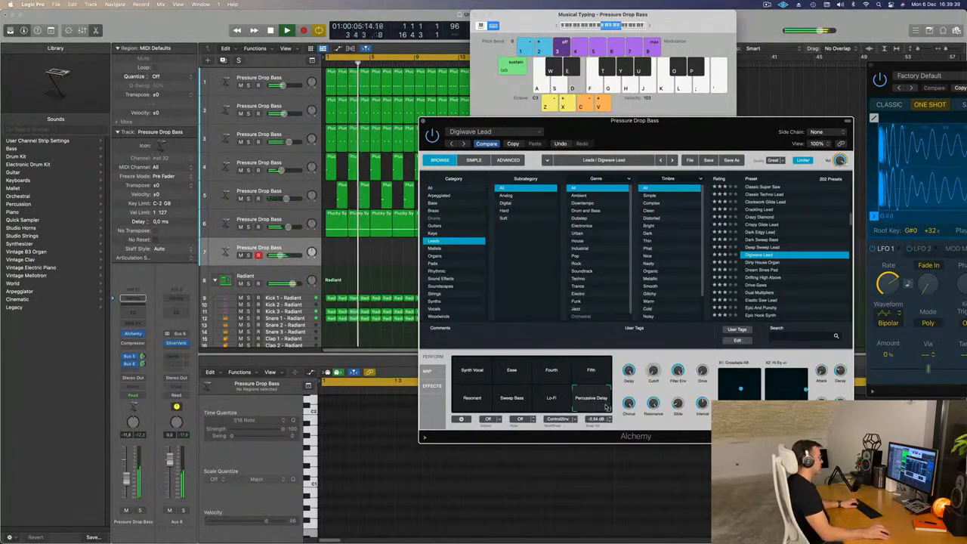
{"action": "left_click", "coordinate": [555, 408]}
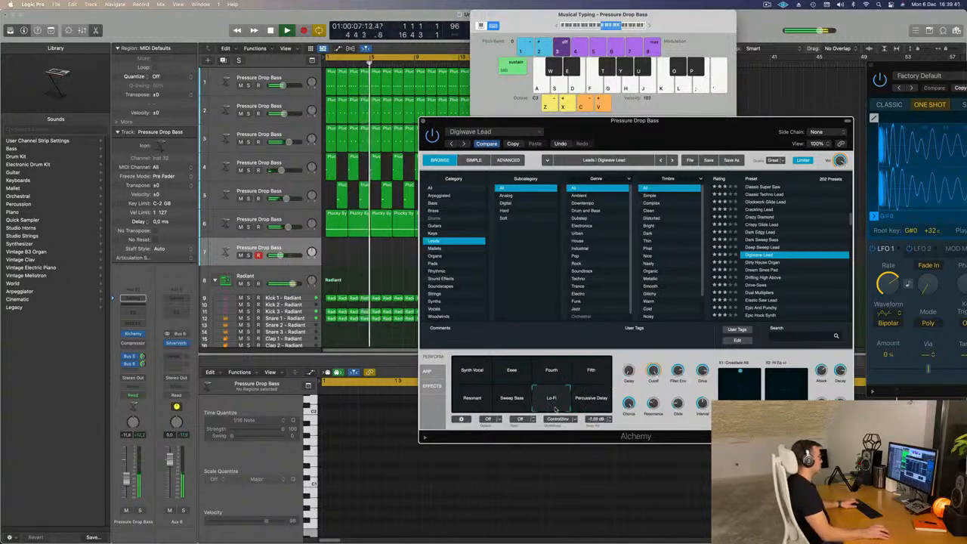
{"action": "left_click", "coordinate": [511, 402]}
{"action": "left_click", "coordinate": [472, 408]}
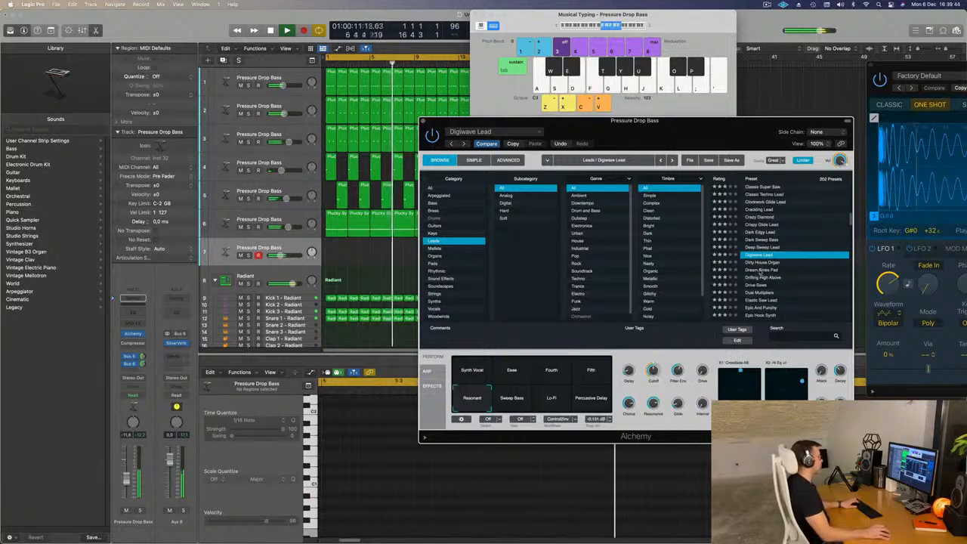
- Play a few low and high notes with Digiwave Lead's Resonant variation, and try the Dream Sines Pad preset instead
{"action": "key", "text": "f"}
{"action": "key", "text": "g"}
{"action": "key", "text": "d"}
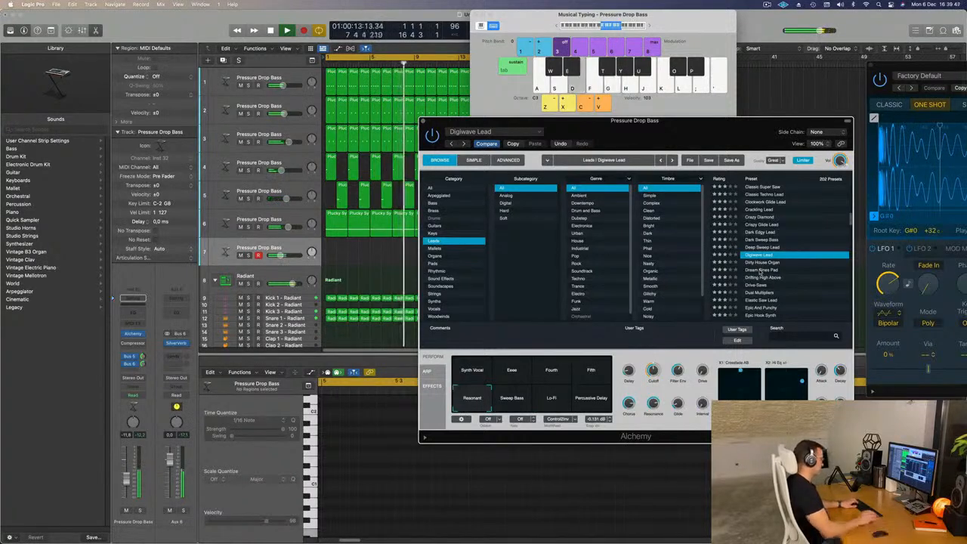
{"action": "key", "text": "apostrophe"}
{"action": "key", "text": "l"}
{"action": "key", "text": "f"}
{"action": "left_click", "coordinate": [760, 270]}
{"action": "key", "text": "d"}
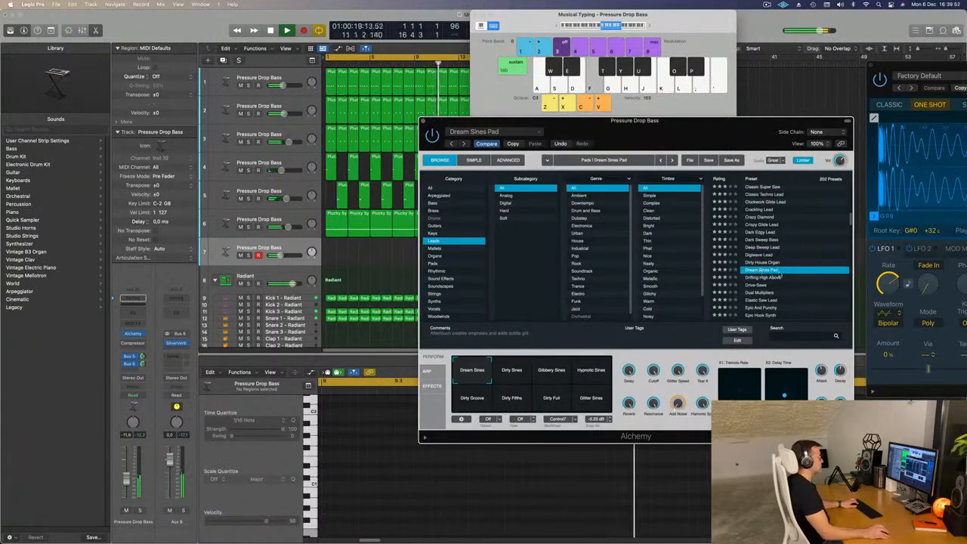
- Audition the Dual Multipliers and Elastic Saw Lead presets on track 7 with a few played notes
{"action": "scroll", "coordinate": [780, 277], "scroll_direction": "down", "scroll_amount": 2}
{"action": "left_click", "coordinate": [756, 271]}
{"action": "key", "text": "t"}
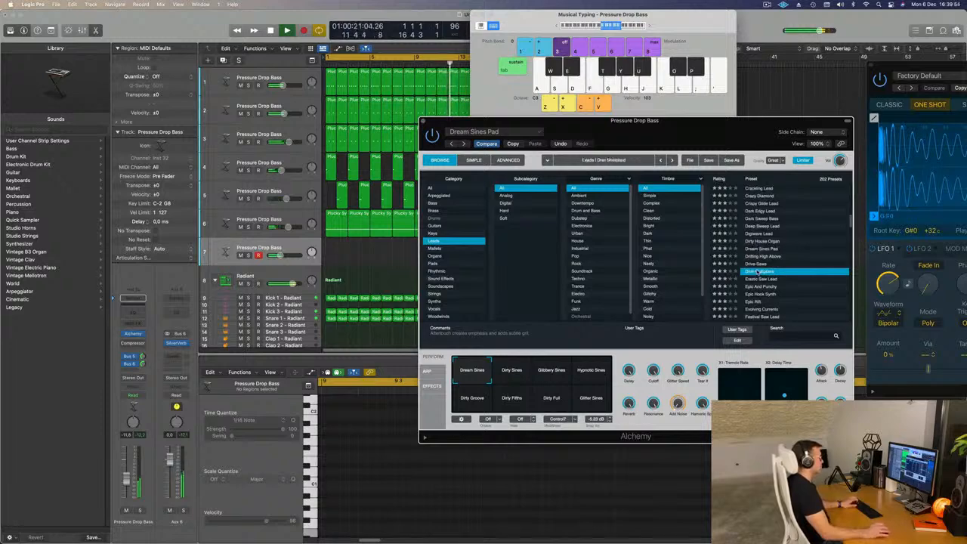
{"action": "scroll", "coordinate": [763, 268], "scroll_direction": "down", "scroll_amount": 2}
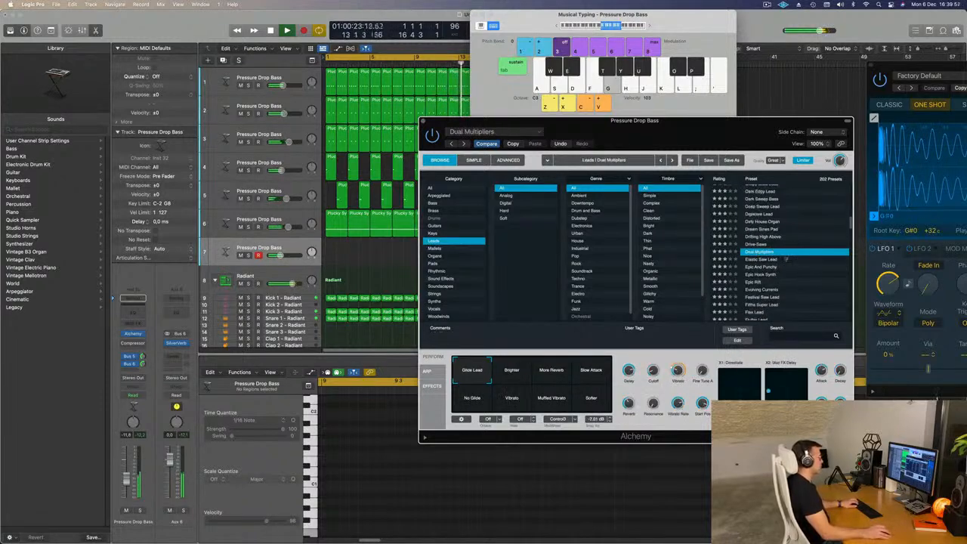
{"action": "key", "text": "h"}
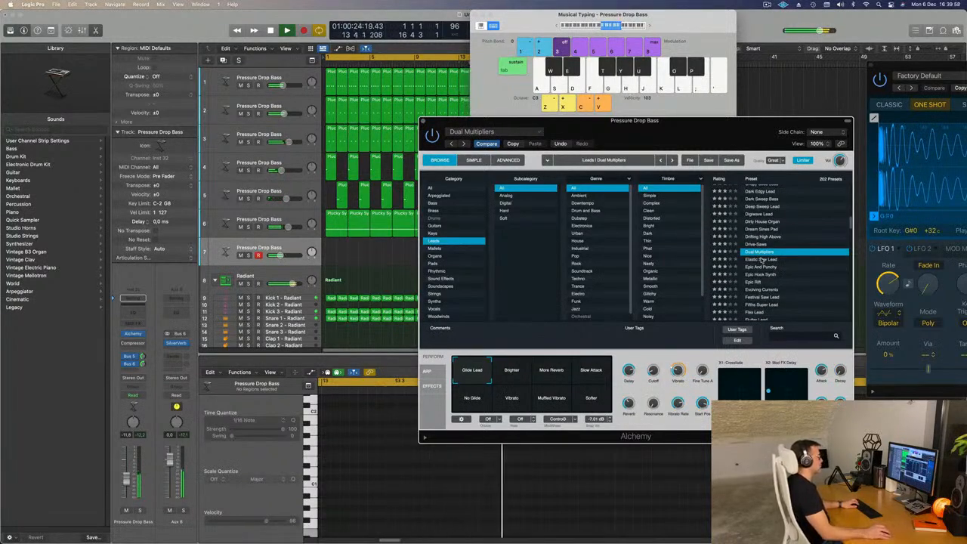
{"action": "left_click", "coordinate": [761, 260]}
{"action": "key", "text": "g"}
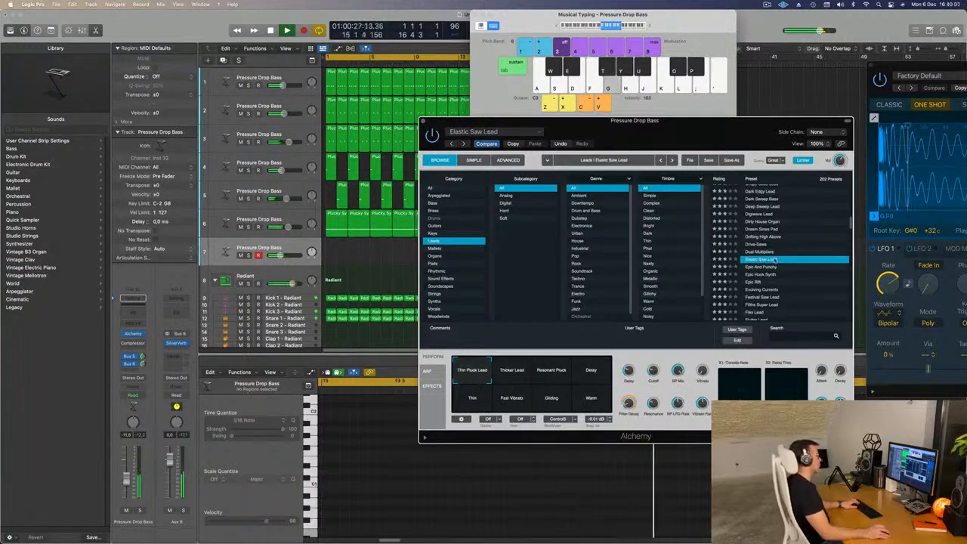
- Audition the Epic Hook Synth, Epic Rift, Fifths Super Lead and Flutter Lead presets on track 7
{"action": "left_click", "coordinate": [760, 273]}
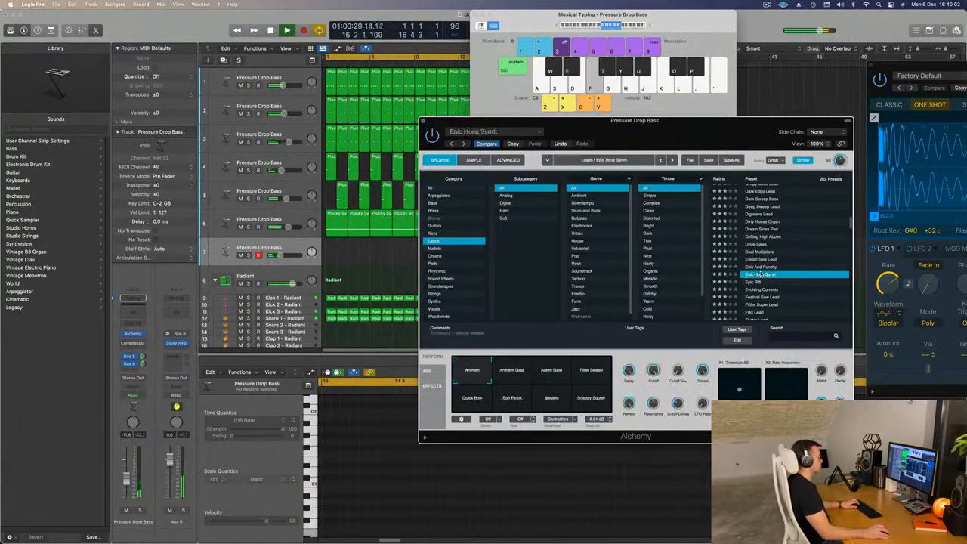
{"action": "scroll", "coordinate": [783, 264], "scroll_direction": "down", "scroll_amount": 3}
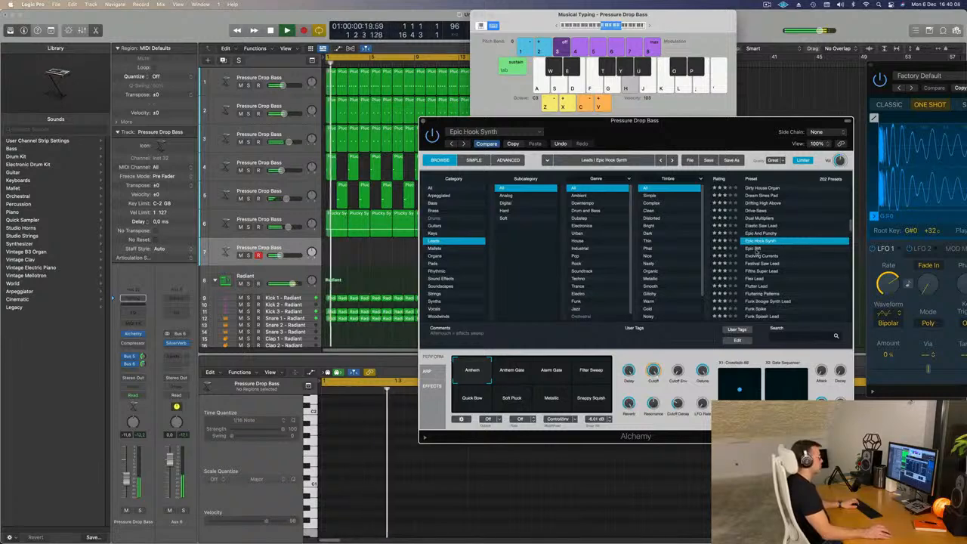
{"action": "left_click", "coordinate": [757, 249]}
{"action": "scroll", "coordinate": [766, 251], "scroll_direction": "down", "scroll_amount": 1}
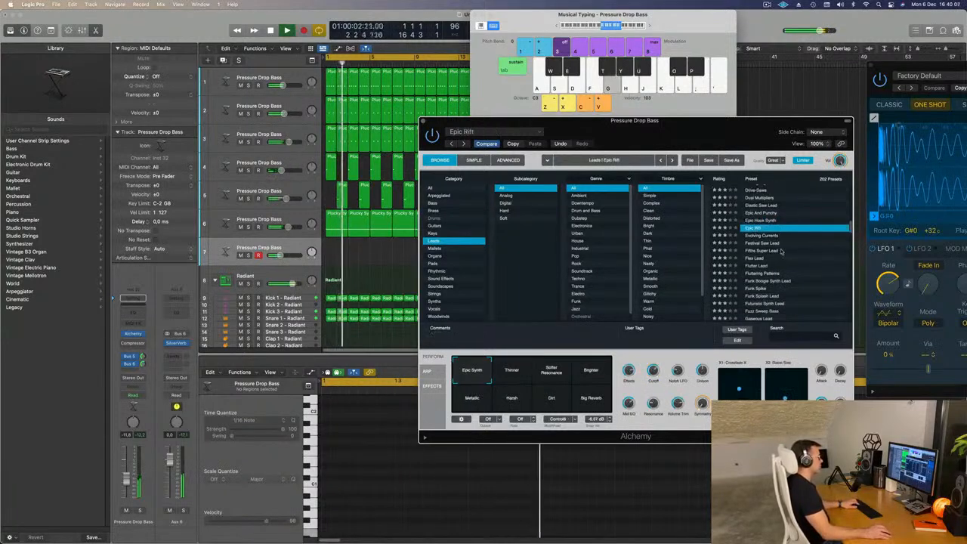
{"action": "left_click", "coordinate": [772, 251]}
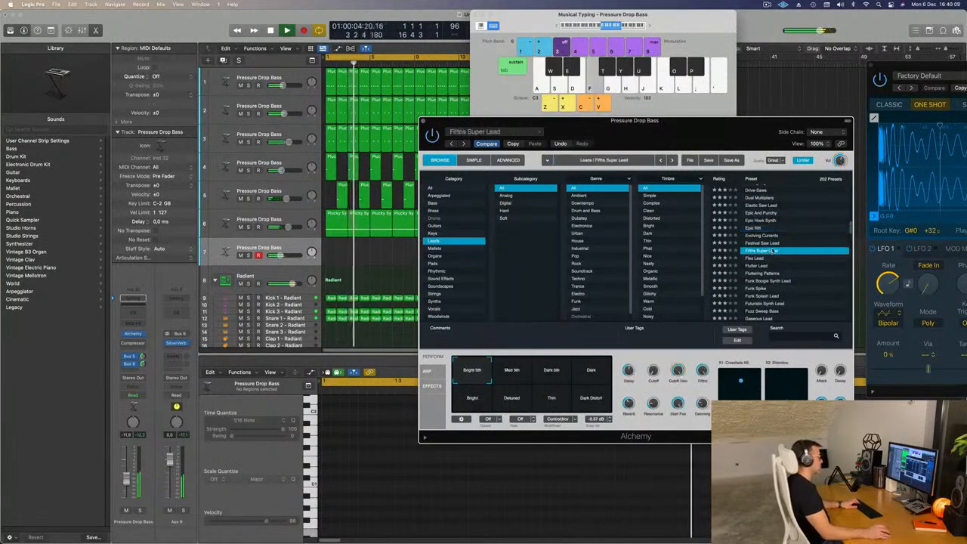
{"action": "scroll", "coordinate": [772, 252], "scroll_direction": "down", "scroll_amount": 2}
{"action": "left_click", "coordinate": [767, 235]}
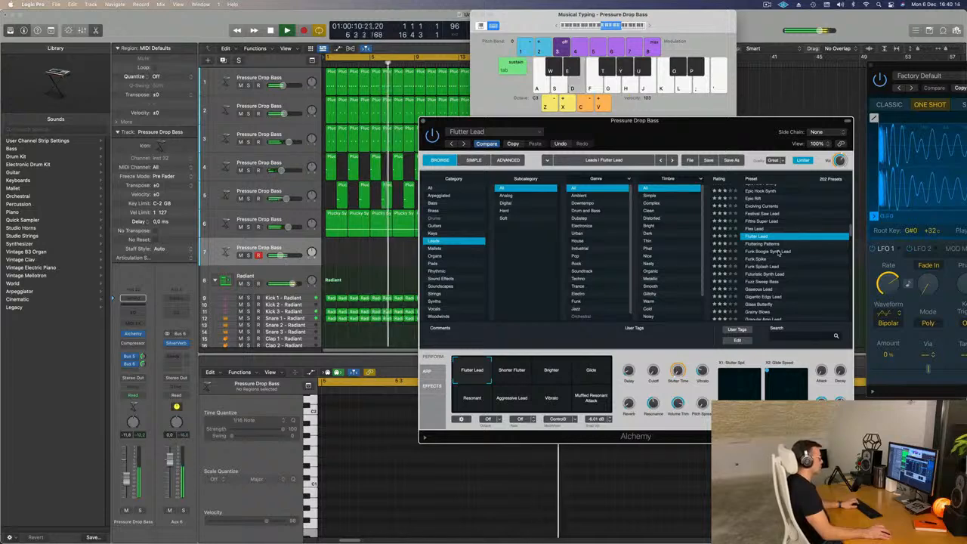
- Load Funk Boogie Synth Lead on track 7, compare Highpass, Dark Waves, Pulsing and Filter LFO 1, and choose the Resonant variation
{"action": "left_click", "coordinate": [778, 253]}
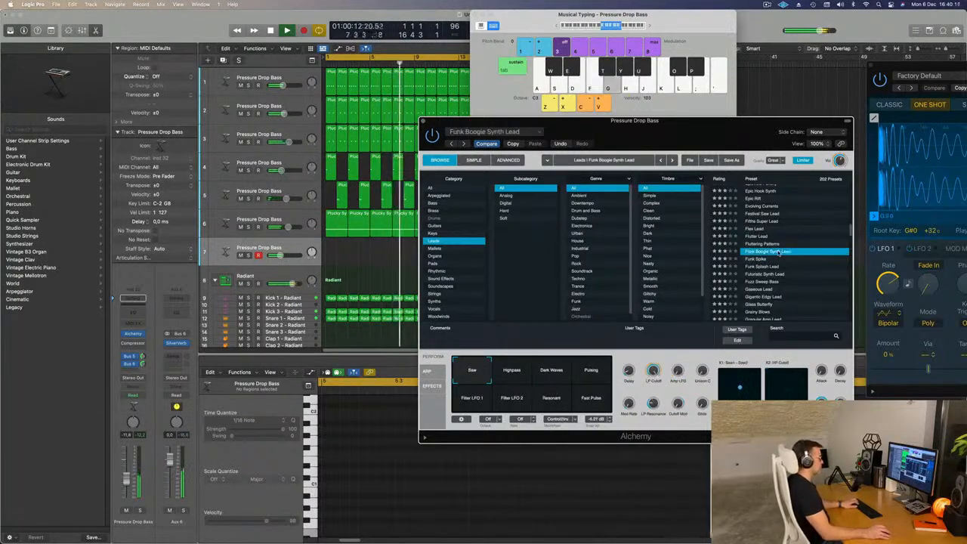
{"action": "left_click", "coordinate": [513, 372]}
{"action": "left_click", "coordinate": [552, 371]}
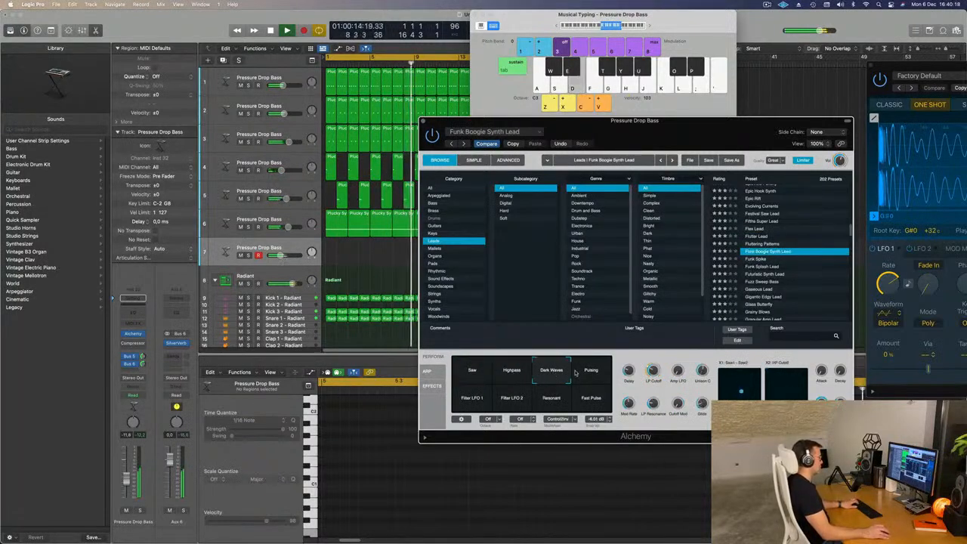
{"action": "left_click", "coordinate": [591, 371]}
{"action": "left_click", "coordinate": [474, 399]}
{"action": "left_click", "coordinate": [562, 401]}
{"action": "left_click", "coordinate": [472, 401]}
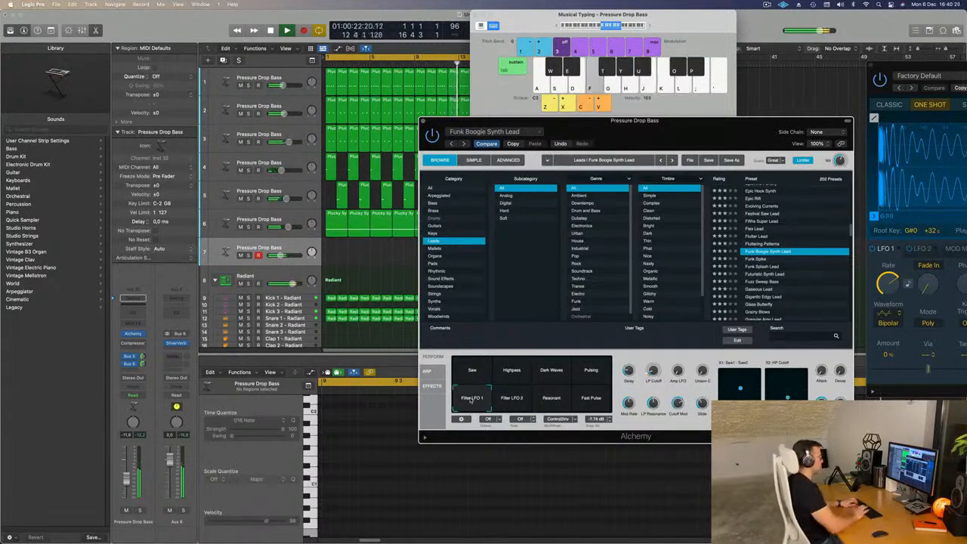
{"action": "left_click", "coordinate": [553, 401]}
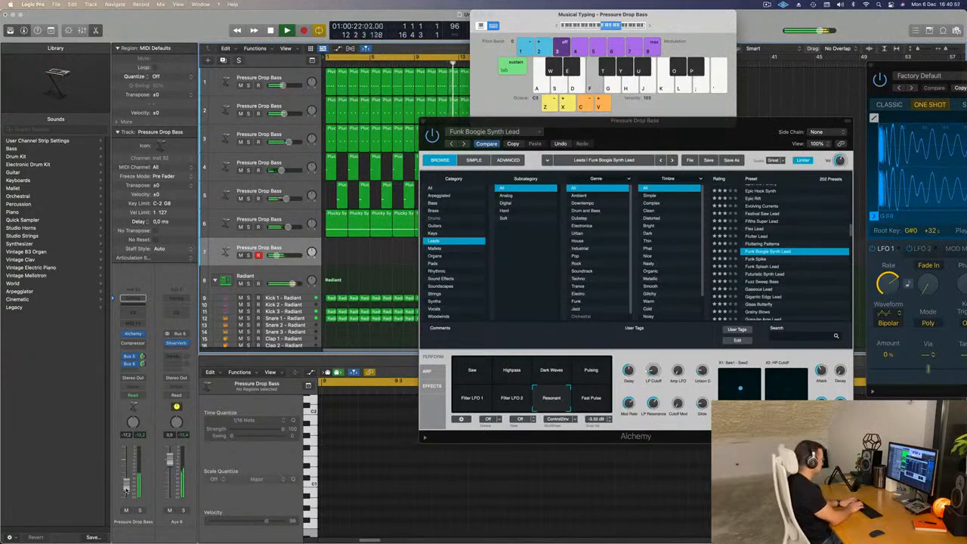
- Record a repeating descending lead phrase of E4, C4, B3 and F3 on track 7, and stop the recording
{"action": "key", "text": "k"}
{"action": "key", "text": "j"}
{"action": "key", "text": "f"}
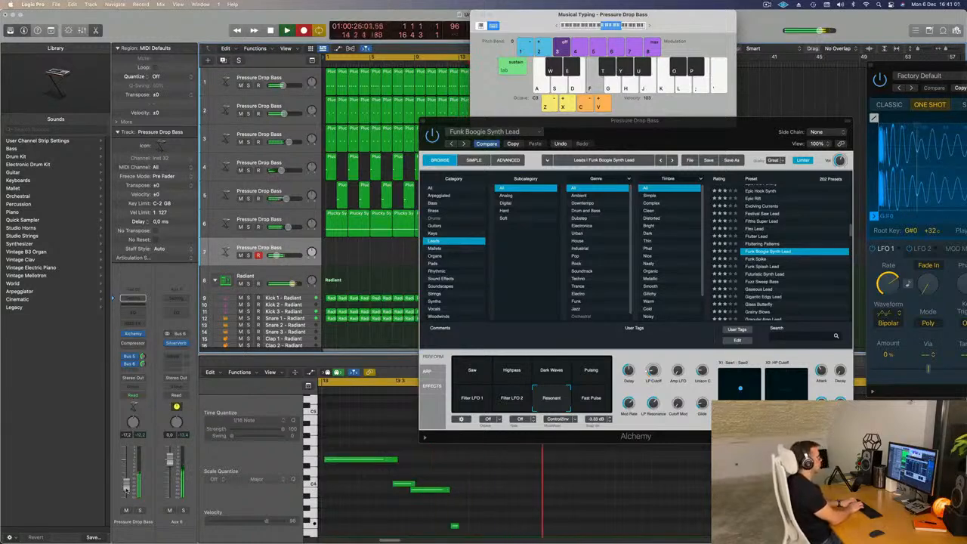
{"action": "key", "text": "k"}
{"action": "key", "text": "j"}
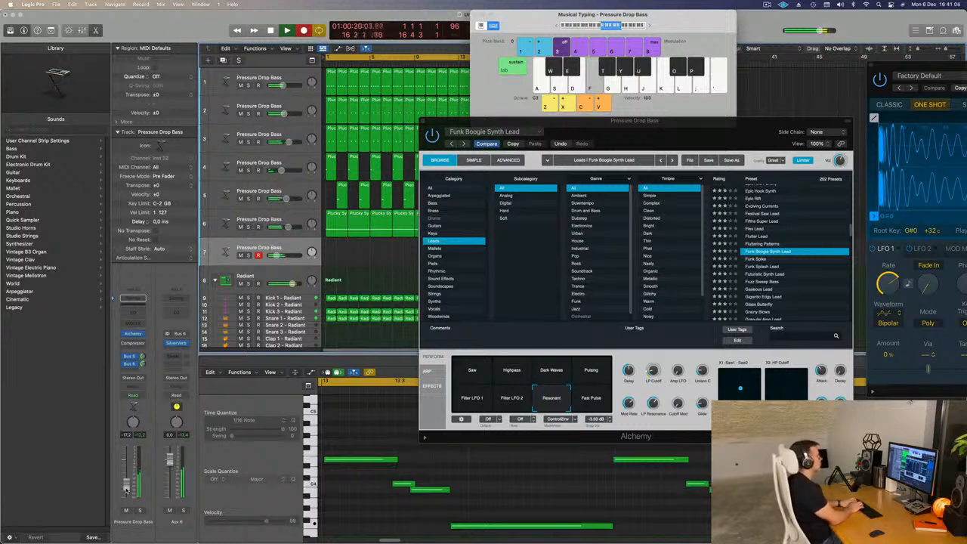
{"action": "key", "text": "k"}
{"action": "key", "text": "f"}
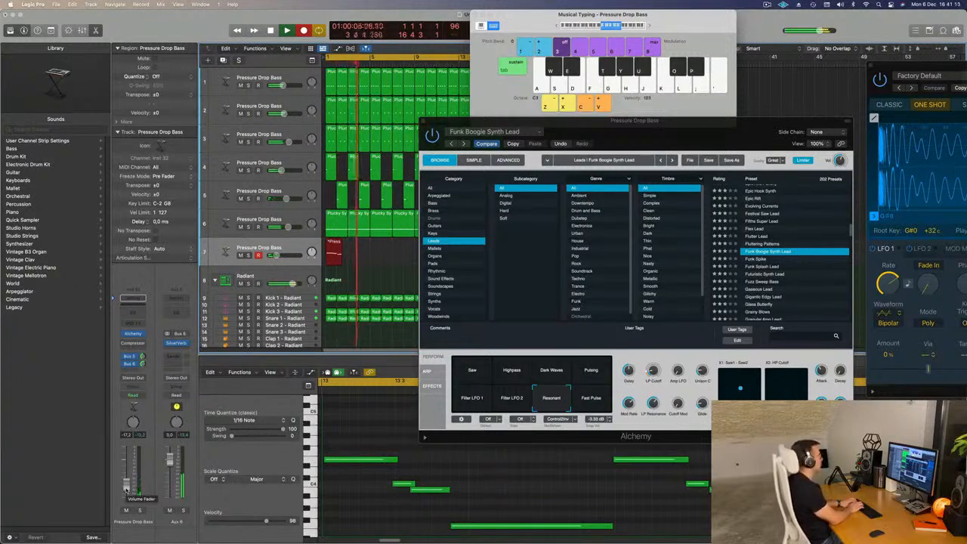
{"action": "key", "text": "semicolon"}
{"action": "key", "text": "k"}
{"action": "key", "text": "j"}
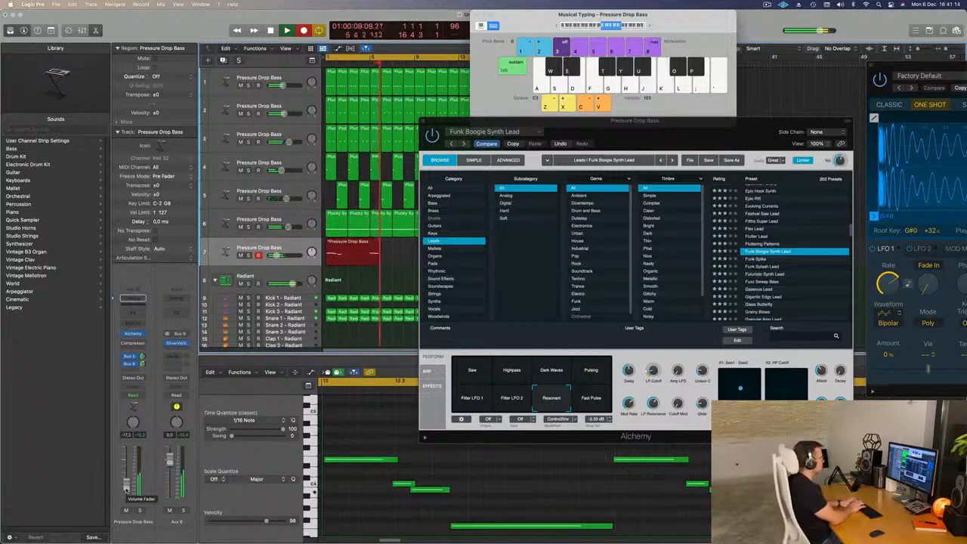
{"action": "key", "text": "f"}
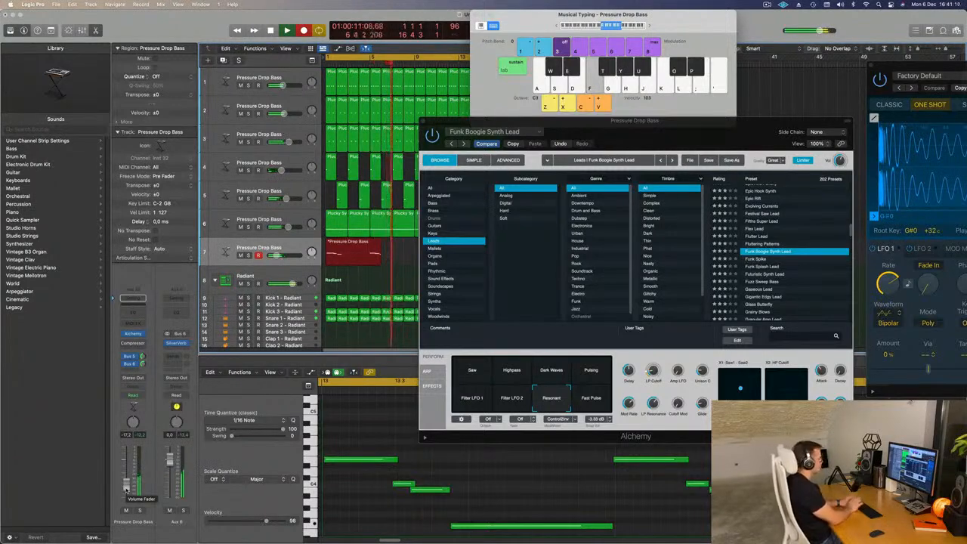
{"action": "key", "text": "space"}
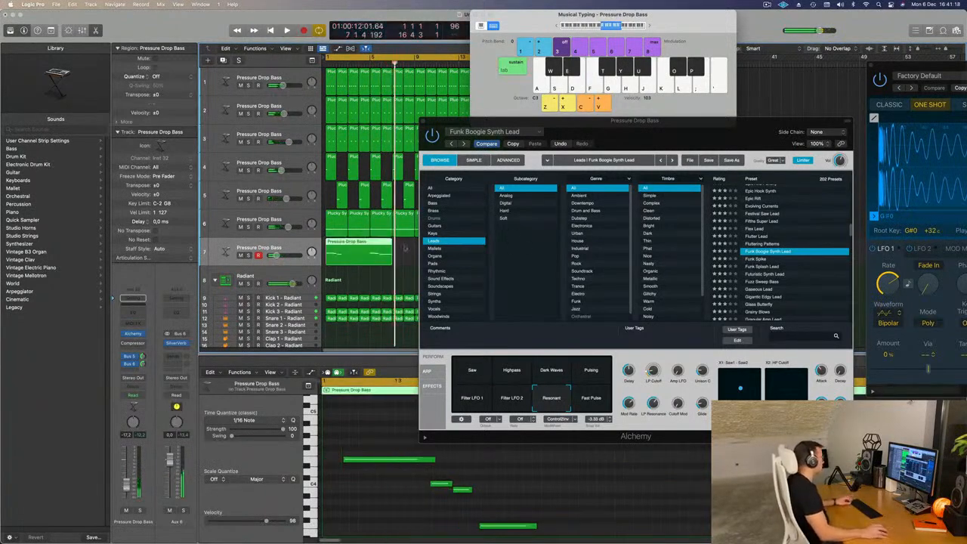
- Trim the recorded region on track 7 to its first two bars, quantize its four notes to 1/16 Note, and play it back
{"action": "left_click_drag", "start_coordinate": [392, 261], "coordinate": [332, 245]}
{"action": "left_click", "coordinate": [353, 244]}
{"action": "key", "text": "Delete"}
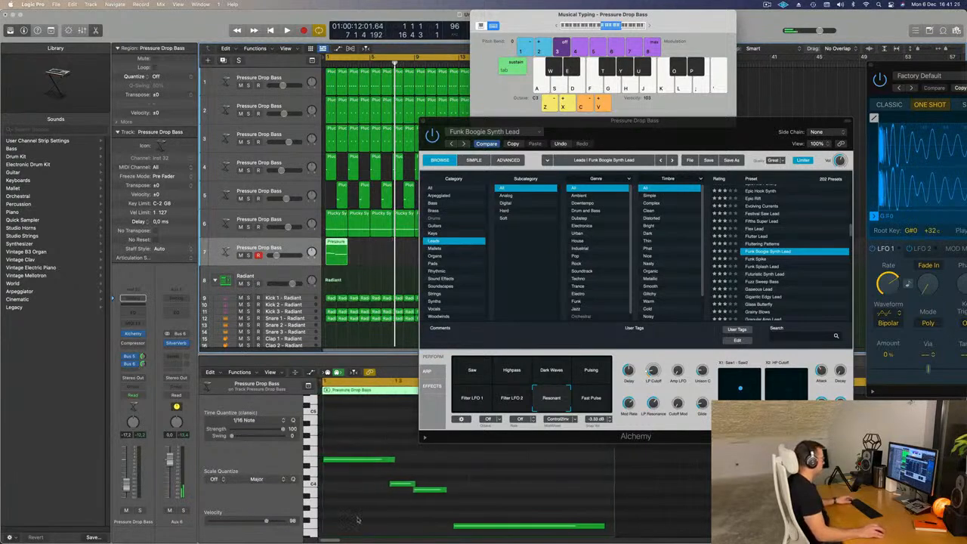
{"action": "key", "text": "super+a"}
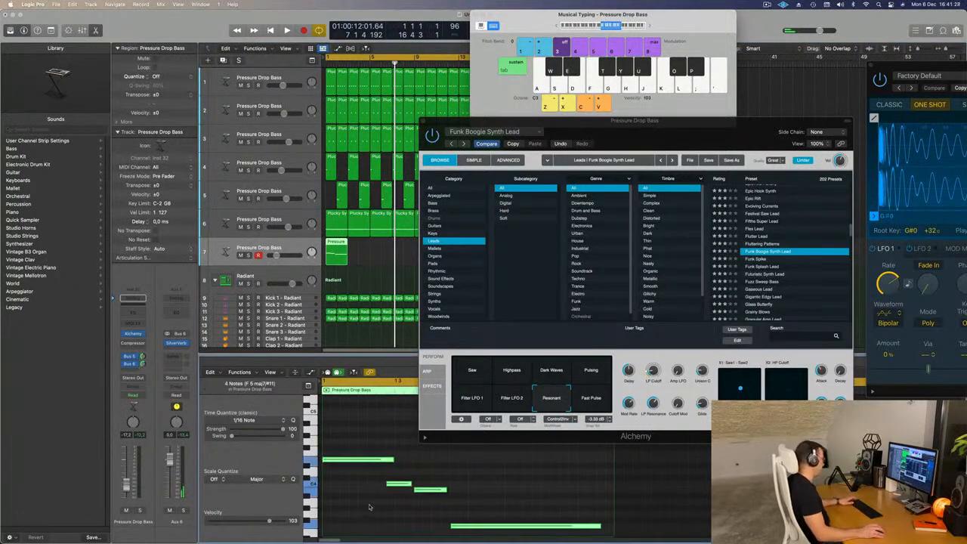
{"action": "left_click", "coordinate": [373, 489]}
{"action": "key", "text": "space"}
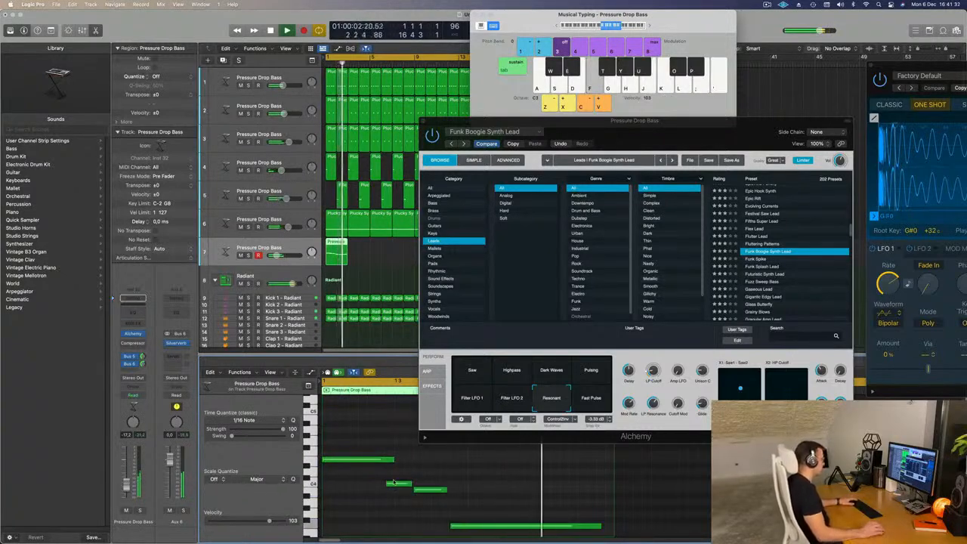
- Move the Alchemy window off the arrangement, delete the leftover recorded region at the end of track 7, and restart playback
{"action": "left_click_drag", "start_coordinate": [606, 125], "coordinate": [740, 103]}
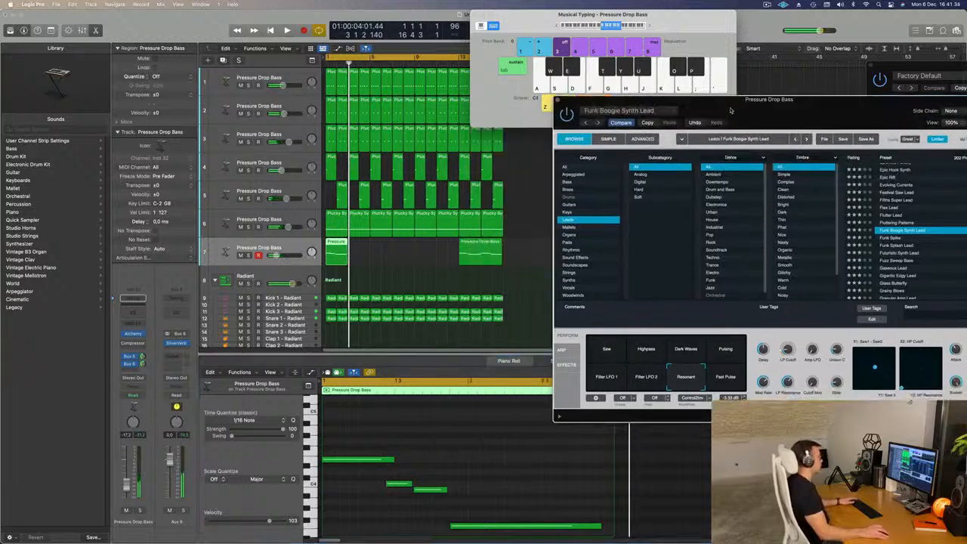
{"action": "left_click", "coordinate": [494, 256]}
{"action": "key", "text": "Delete"}
{"action": "key", "text": "space"}
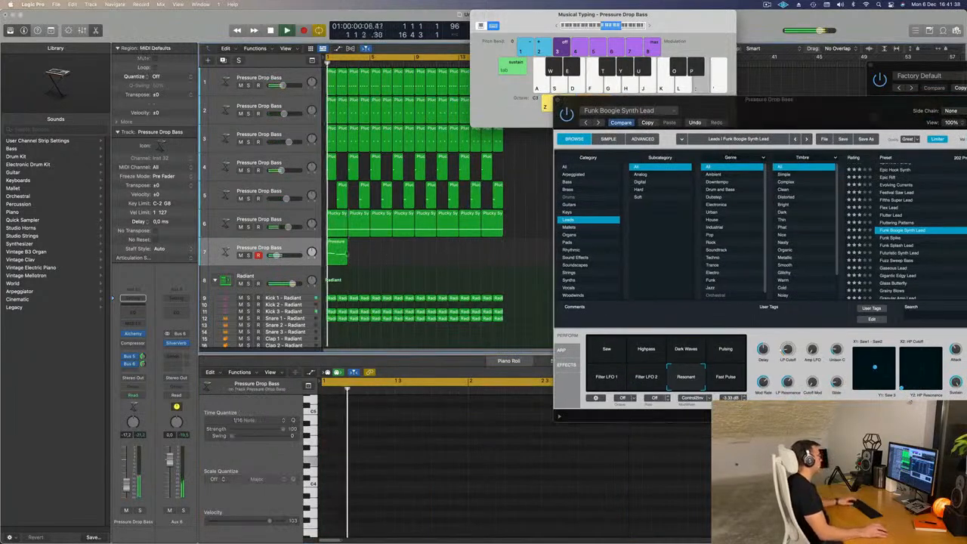
- Repeat the two-bar lead region on track 7 until it fills all sixteen bars
{"action": "left_click", "coordinate": [339, 251]}
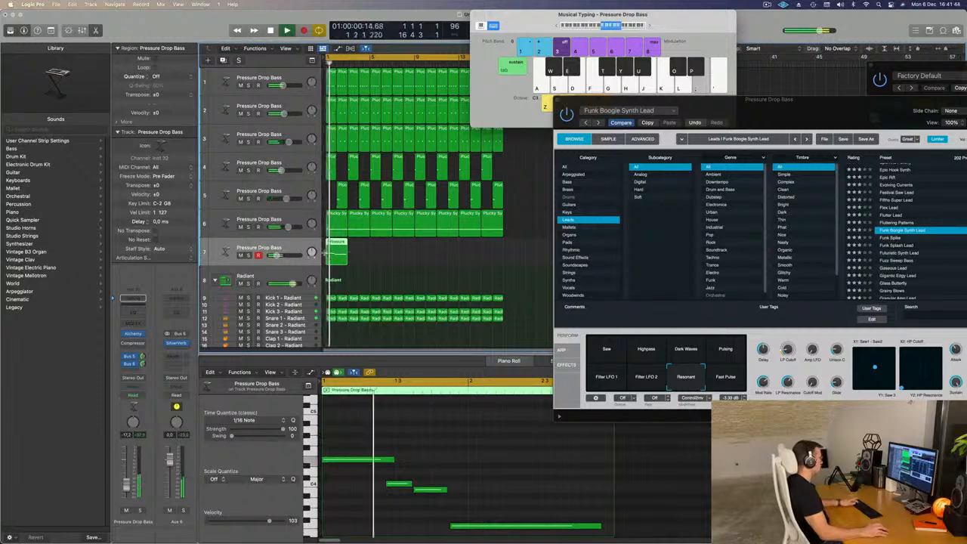
{"action": "key", "text": "super+r"}
{"action": "key", "text": "super+r"}
{"action": "key", "text": "super+r"}
{"action": "key", "text": "super+r"}
{"action": "key", "text": "super+r"}
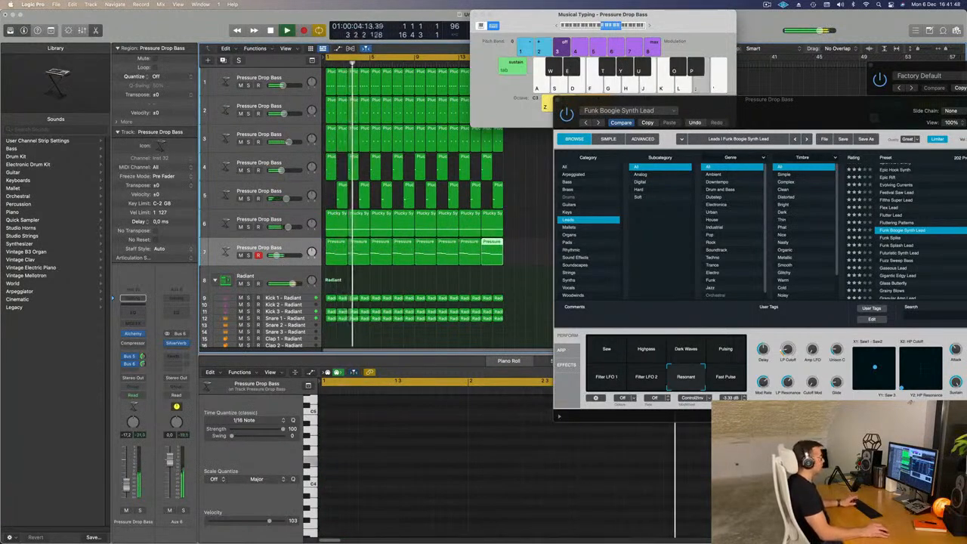
- Compare Funk Boogie Synth Lead's Fast Pulse and Filter LFO 1 variations against the loop, and switch to Filter LFO 2
{"action": "left_click_drag", "start_coordinate": [848, 121], "coordinate": [671, 89]}
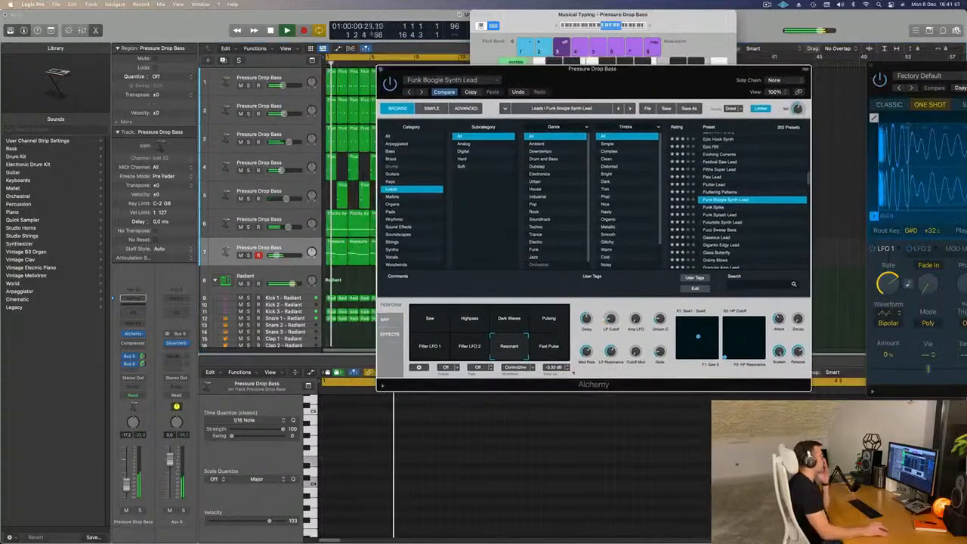
{"action": "left_click", "coordinate": [560, 347]}
{"action": "left_click", "coordinate": [429, 346]}
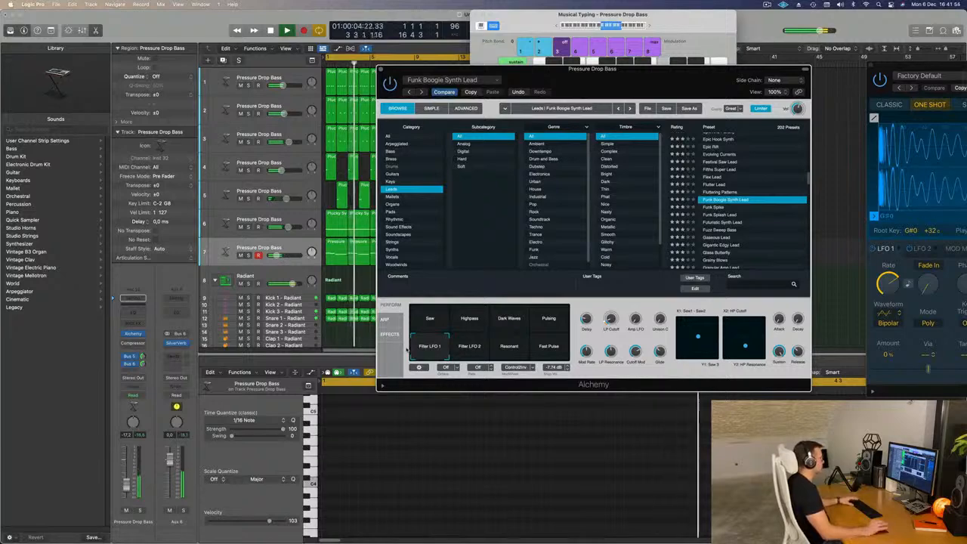
{"action": "left_click", "coordinate": [469, 346]}
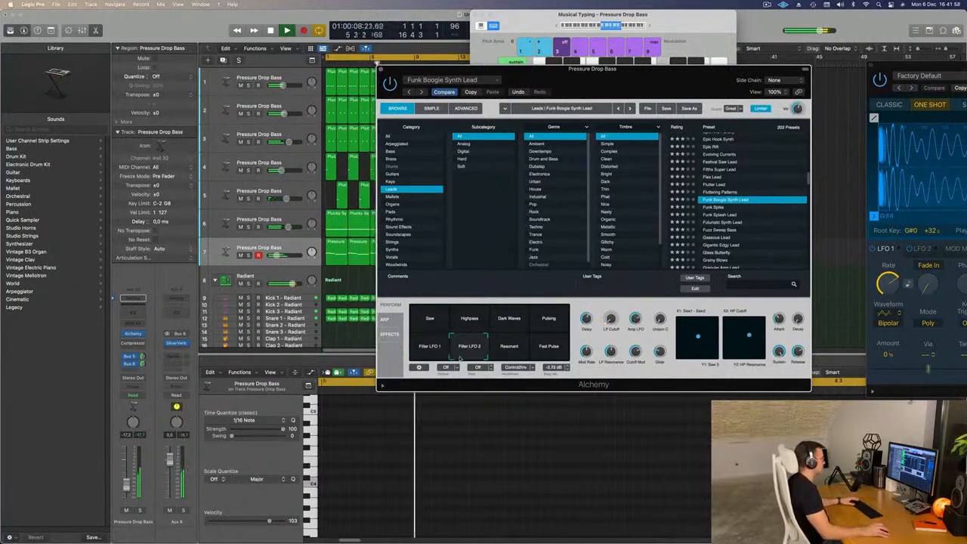
- Compare Funk Boogie Synth Lead's Resonant, Pulsing, Dark Waves, Highpass and Saw variations against the loop, and return to Filter LFO 2
{"action": "left_click", "coordinate": [489, 357]}
{"action": "left_click", "coordinate": [541, 330]}
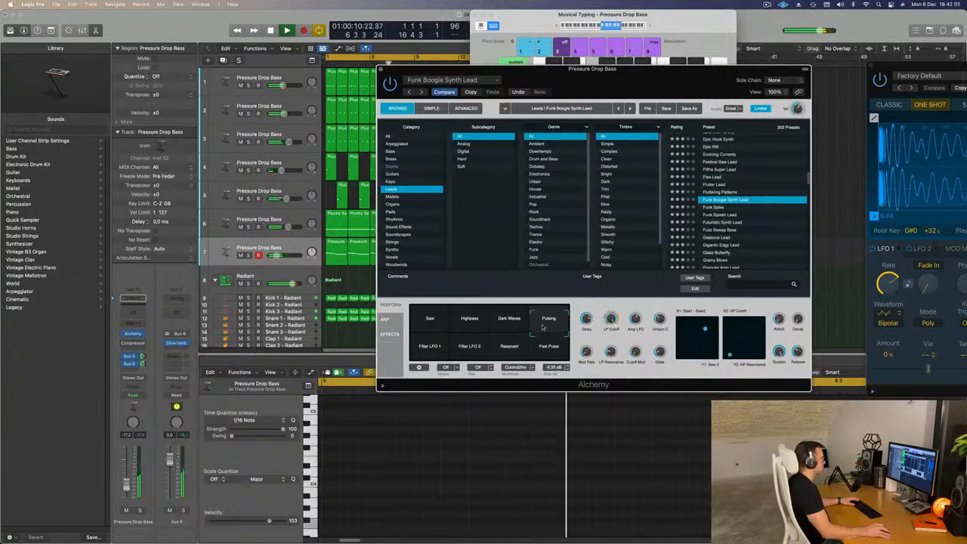
{"action": "left_click", "coordinate": [509, 321]}
{"action": "left_click", "coordinate": [469, 321]}
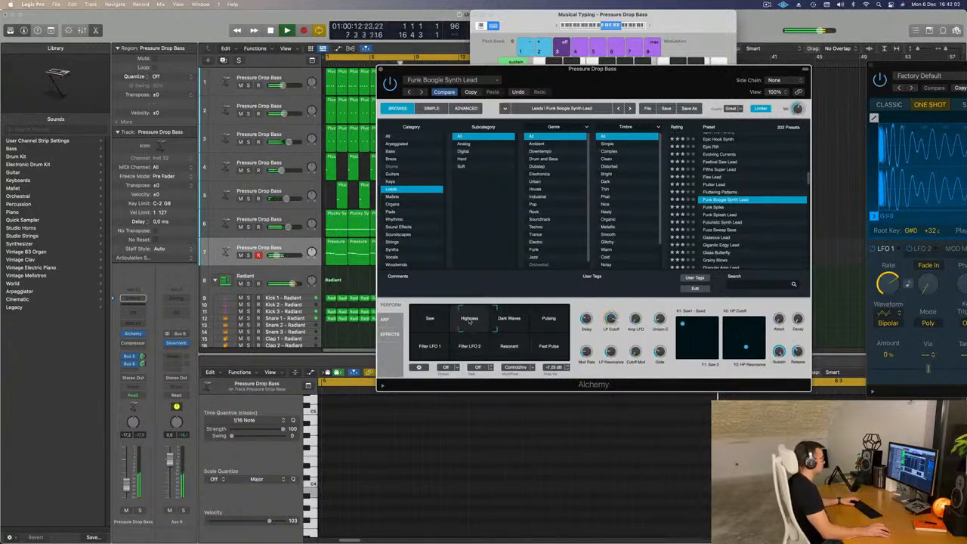
{"action": "left_click", "coordinate": [419, 318]}
{"action": "left_click", "coordinate": [502, 321]}
{"action": "left_click", "coordinate": [505, 320]}
{"action": "left_click", "coordinate": [501, 351]}
{"action": "left_click", "coordinate": [464, 355]}
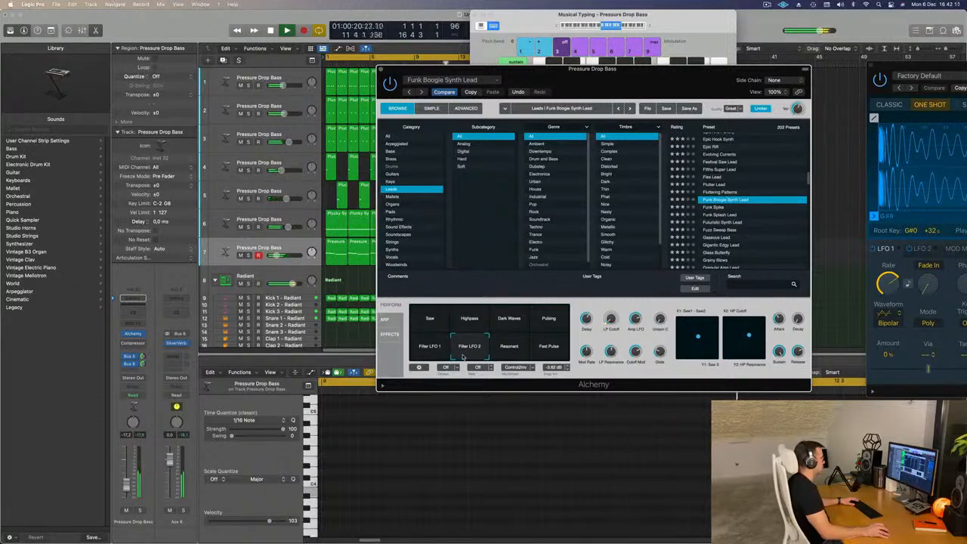
{"action": "left_click", "coordinate": [427, 352]}
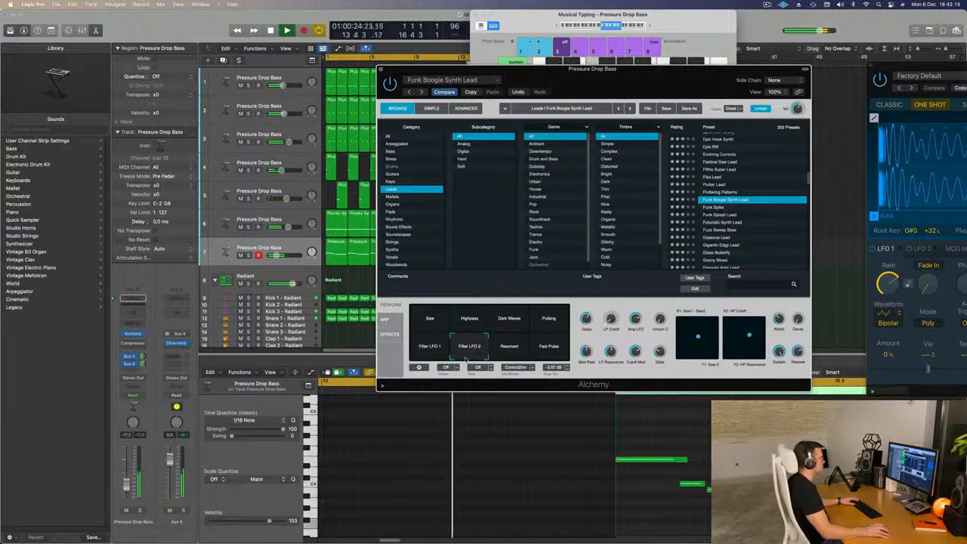
- Move the Alchemy window off the arrangement and try all track 7 lead notes an octave lower, playing from the start
{"action": "left_click_drag", "start_coordinate": [622, 71], "coordinate": [687, 49]}
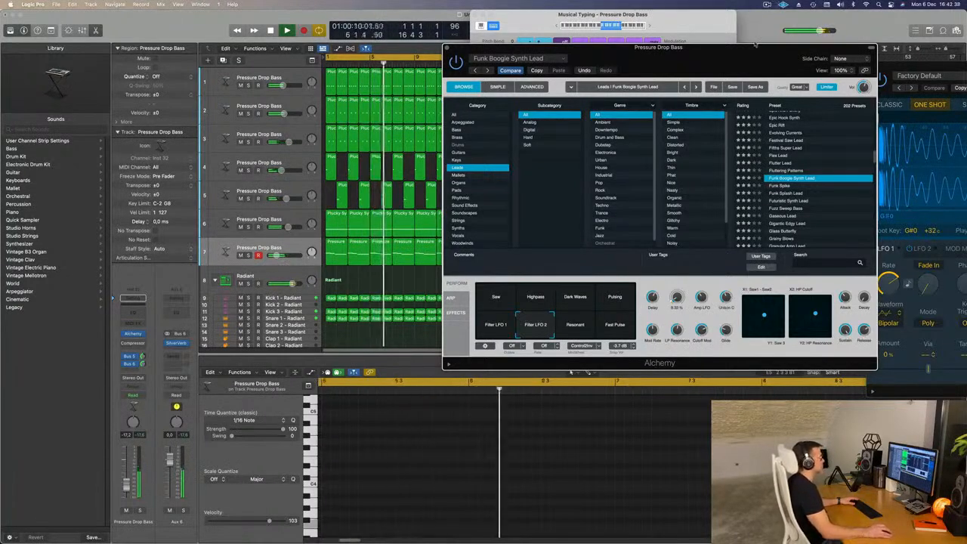
{"action": "left_click_drag", "start_coordinate": [699, 58], "coordinate": [712, 83]}
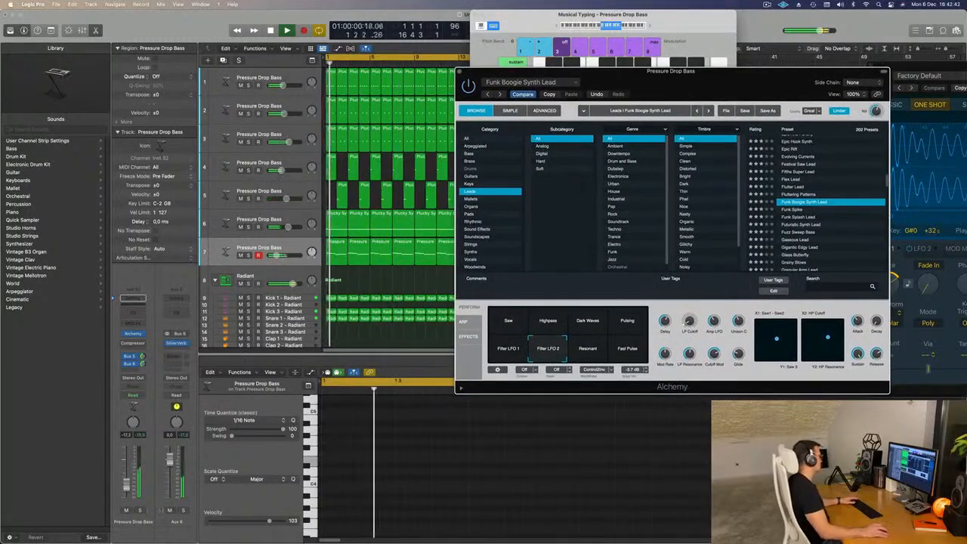
{"action": "left_click", "coordinate": [358, 264]}
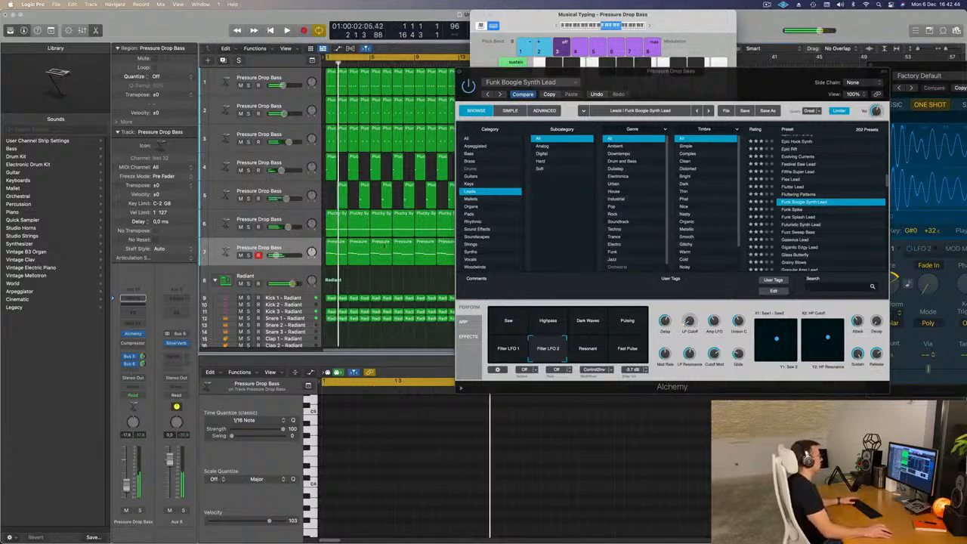
{"action": "left_click_drag", "start_coordinate": [609, 89], "coordinate": [931, 92]}
{"action": "left_click_drag", "start_coordinate": [332, 273], "coordinate": [543, 256]}
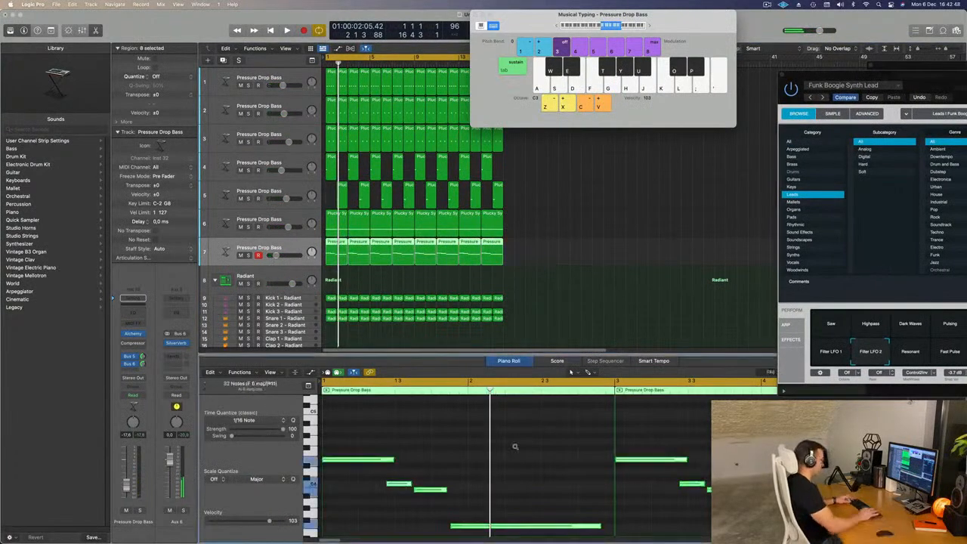
{"action": "scroll", "coordinate": [514, 449], "scroll_direction": "up", "scroll_amount": 3}
{"action": "key", "text": "Return"}
{"action": "key", "text": "space"}
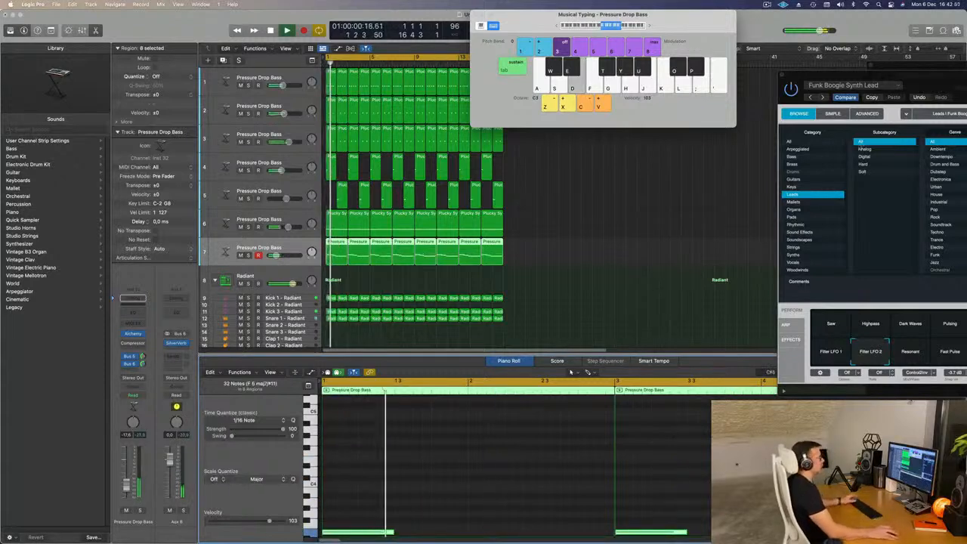
- Restore the track 7 lead notes to their original octave, and close the Alchemy and Musical Typing windows
{"action": "left_click_drag", "start_coordinate": [933, 80], "coordinate": [649, 78]}
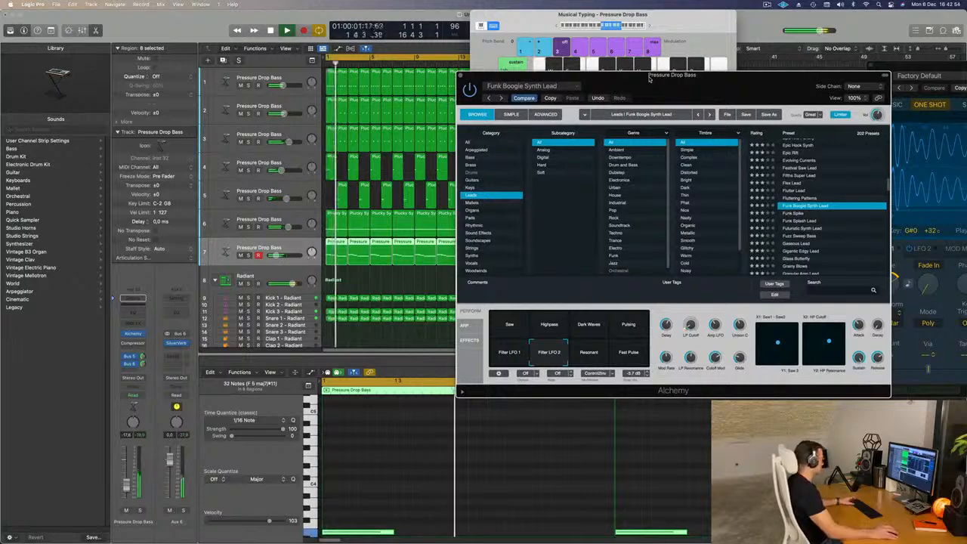
{"action": "left_click_drag", "start_coordinate": [649, 79], "coordinate": [655, 110]}
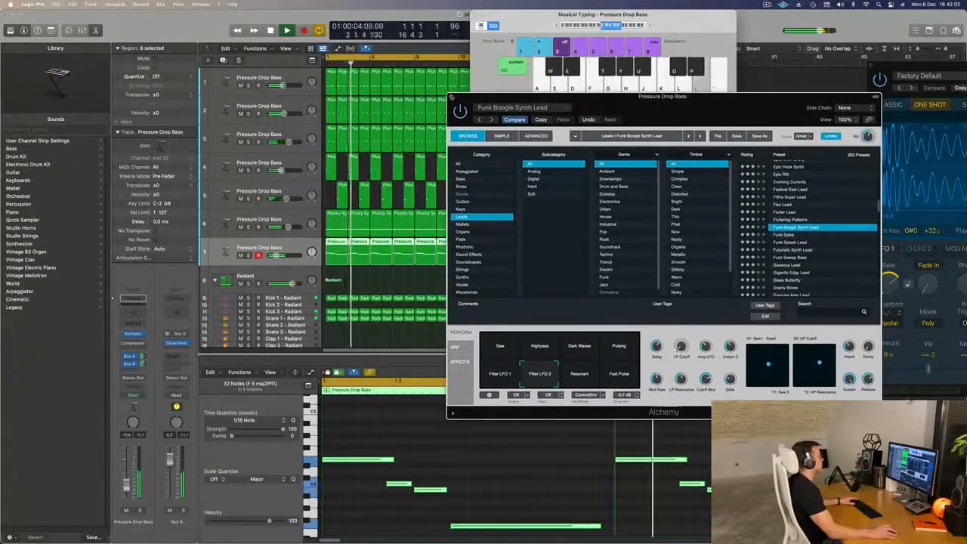
{"action": "left_click", "coordinate": [451, 97]}
{"action": "left_click", "coordinate": [479, 15]}
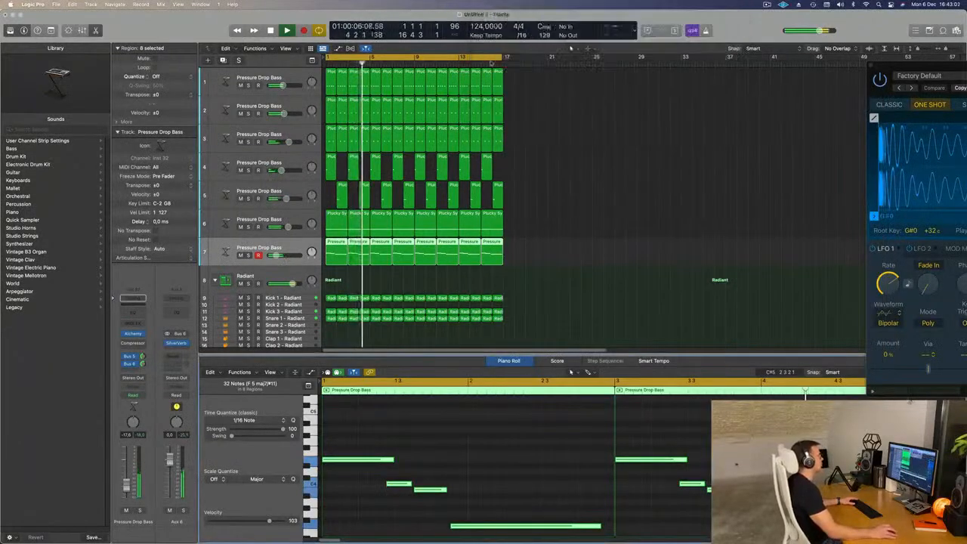
- Try repeating every region of the sixteen-bar loop once from bar 17, and undo the repetition
{"action": "left_click", "coordinate": [572, 256]}
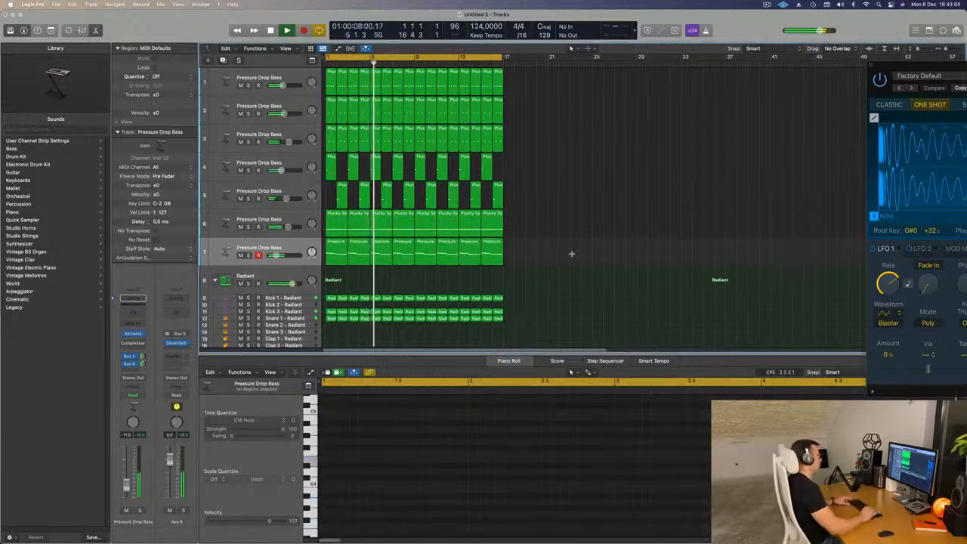
{"action": "key", "text": "super+a"}
{"action": "key", "text": "super+r"}
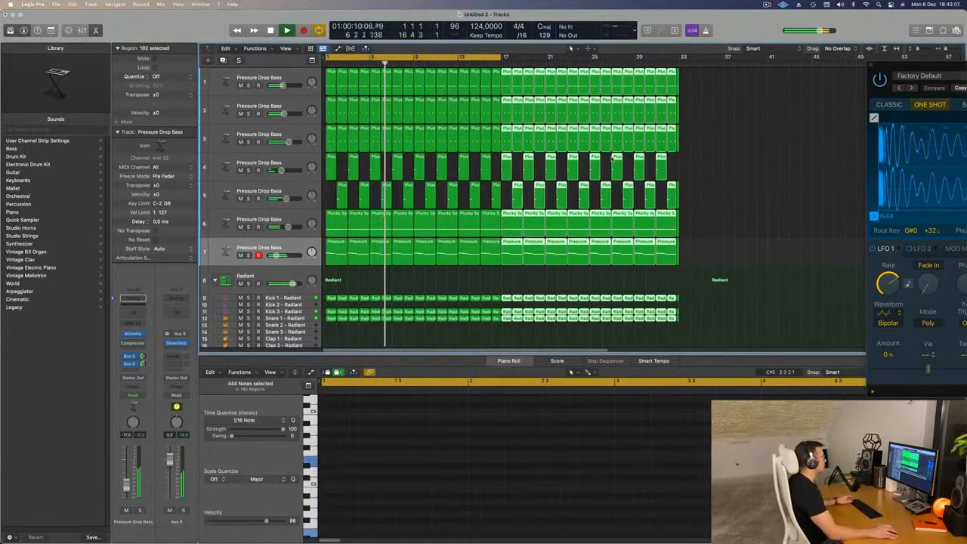
{"action": "key", "text": "super+z"}
- Extend the cycle range to end at bar 17 so it covers the full sixteen bars
{"action": "key", "text": "super+Right"}
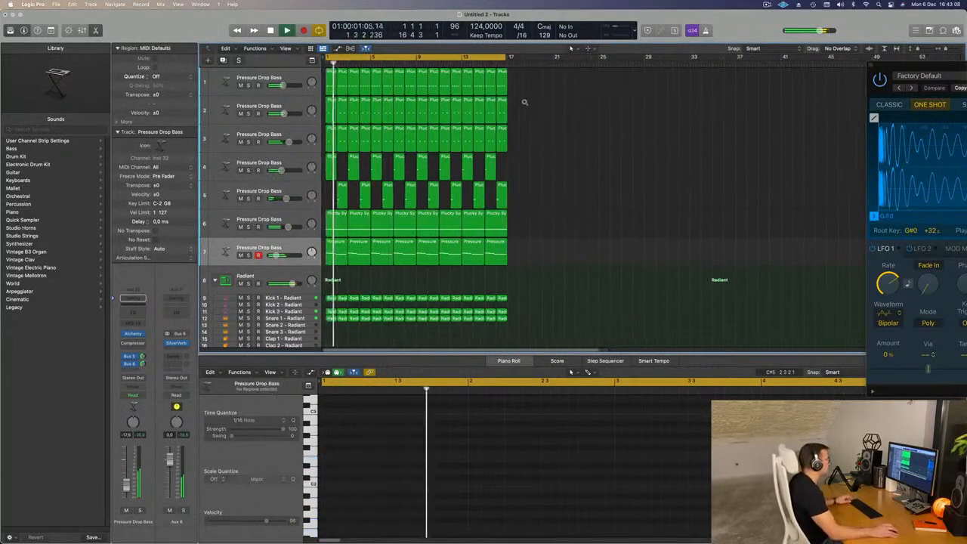
{"action": "left_click_drag", "start_coordinate": [546, 57], "coordinate": [548, 58]}
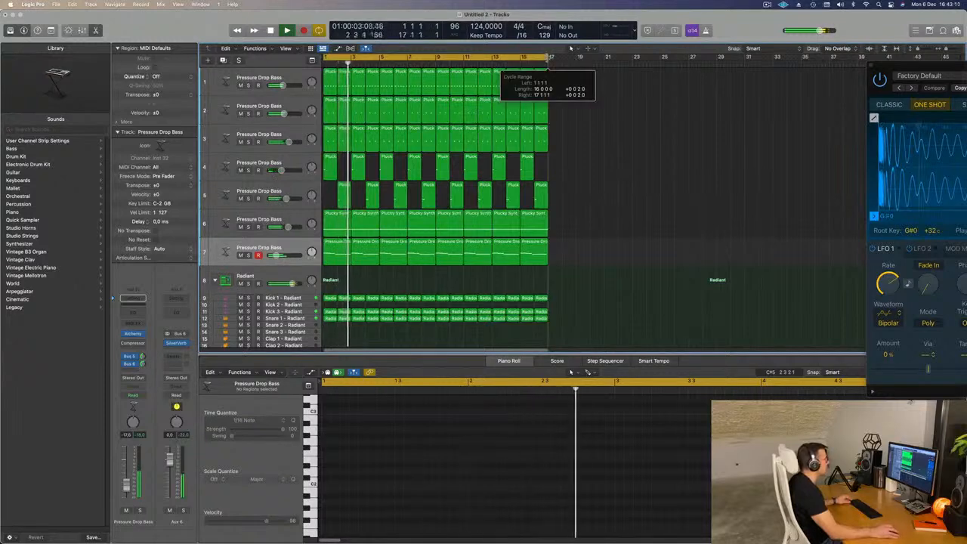
{"action": "key", "text": "super+Right"}
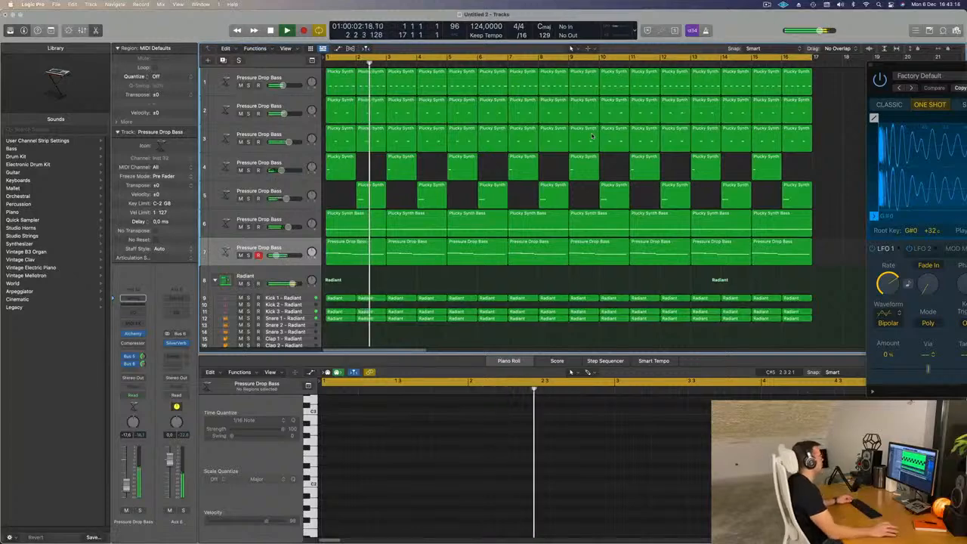
- Fit the whole arrangement in view and color all its regions by their tracks
{"action": "key", "text": "super+Left"}
{"action": "key", "text": "super+Up"}
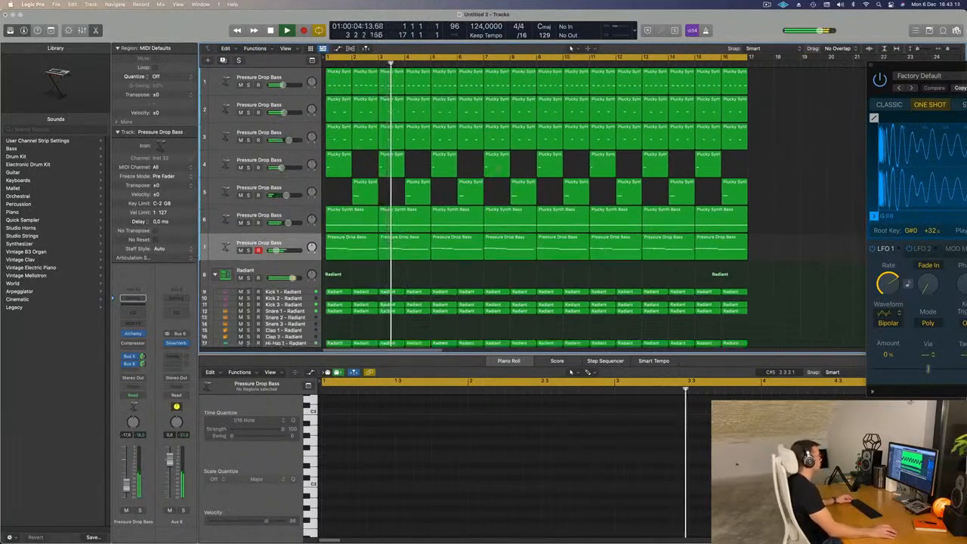
{"action": "key", "text": "super+Up"}
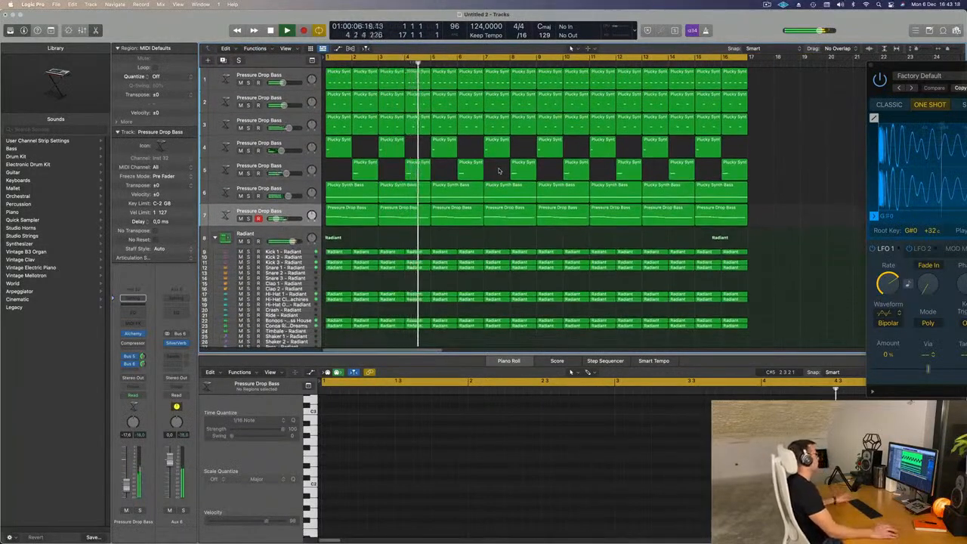
{"action": "scroll", "coordinate": [477, 231], "scroll_direction": "down", "scroll_amount": 3}
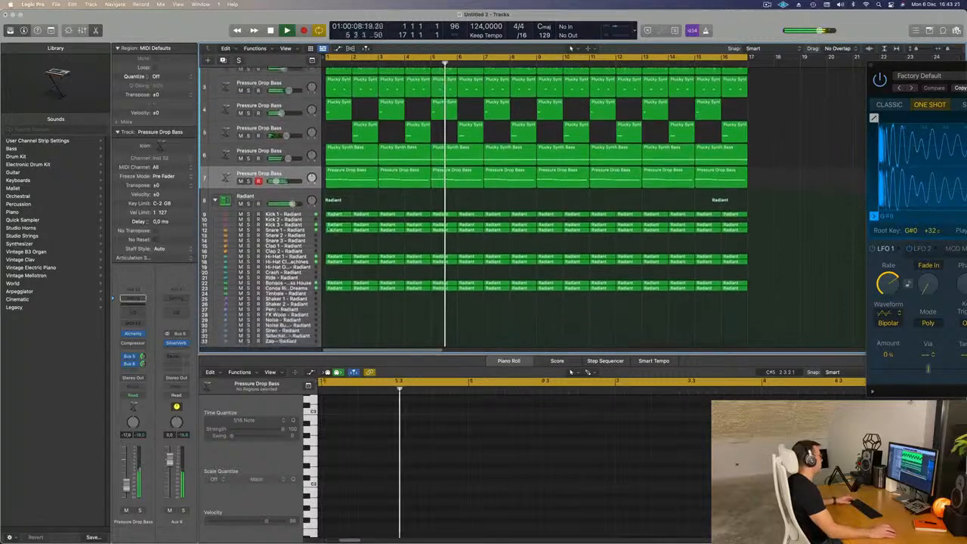
{"action": "scroll", "coordinate": [435, 250], "scroll_direction": "down", "scroll_amount": 2}
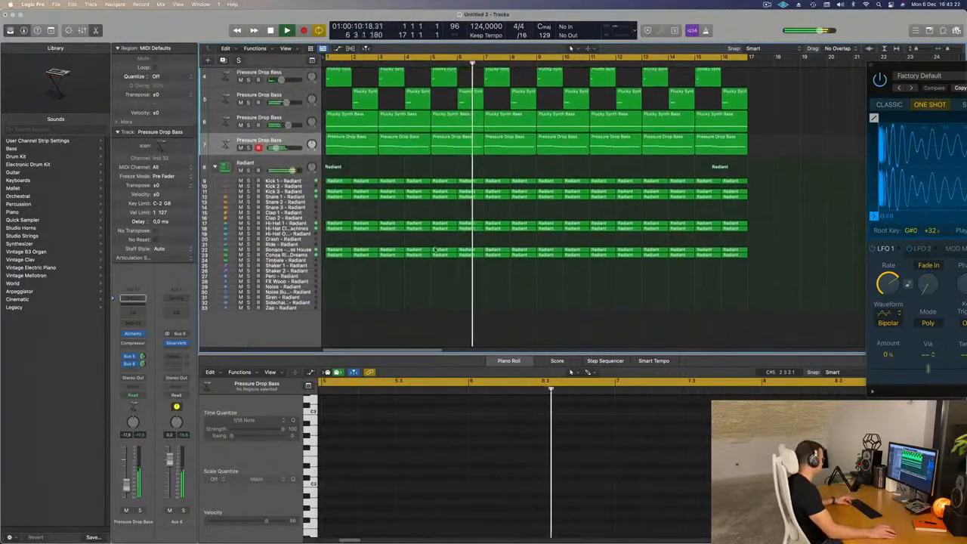
{"action": "key", "text": "super+a"}
{"action": "right_click", "coordinate": [502, 183]}
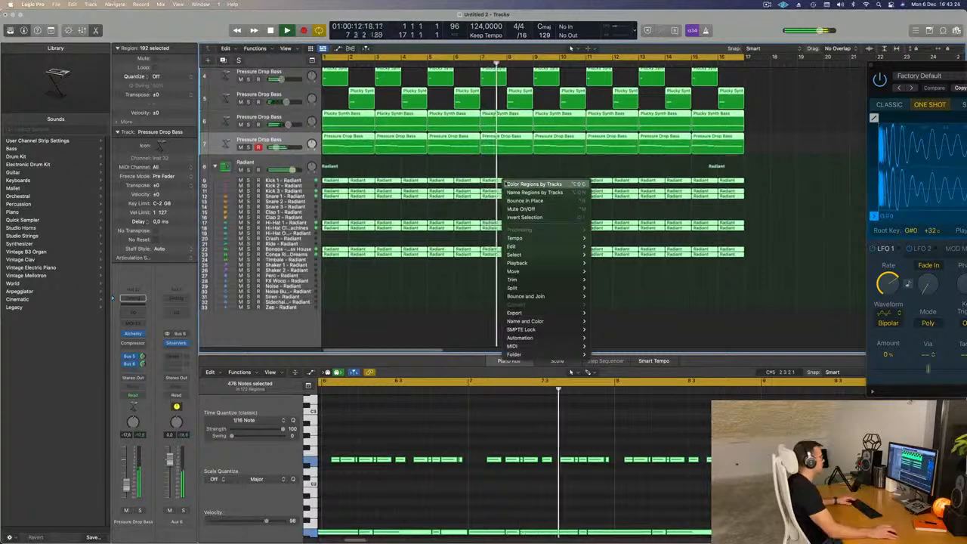
{"action": "left_click", "coordinate": [504, 183]}
- Name all the selected regions by their tracks and look over the synth and drum tracks
{"action": "right_click", "coordinate": [489, 183]}
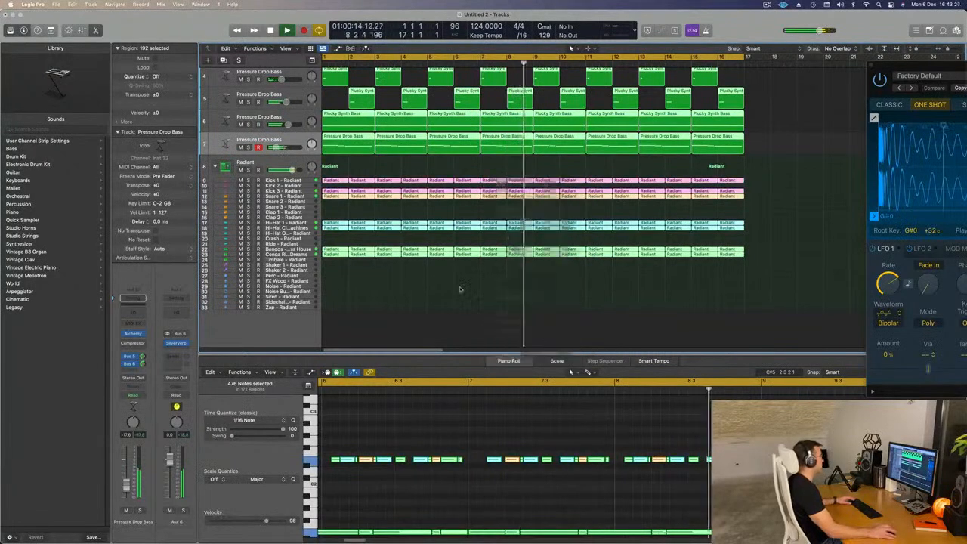
{"action": "key", "text": "alt+shift+n"}
{"action": "scroll", "coordinate": [445, 257], "scroll_direction": "up", "scroll_amount": 1}
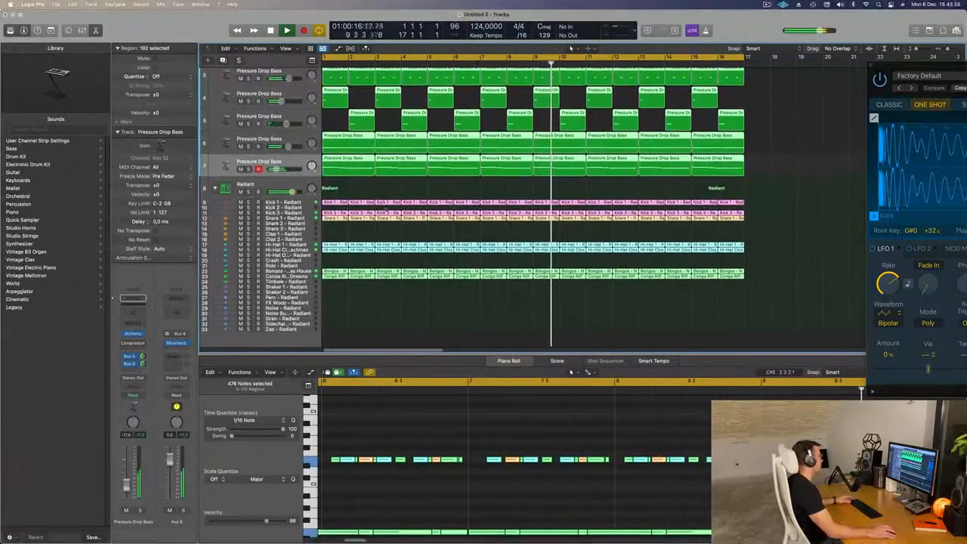
{"action": "scroll", "coordinate": [408, 287], "scroll_direction": "up", "scroll_amount": 2}
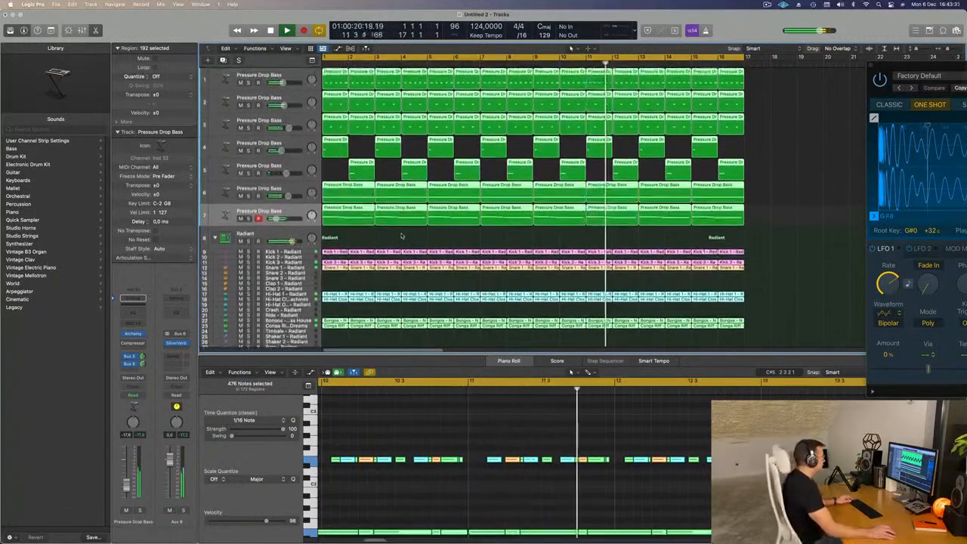
{"action": "scroll", "coordinate": [402, 240], "scroll_direction": "up", "scroll_amount": 2}
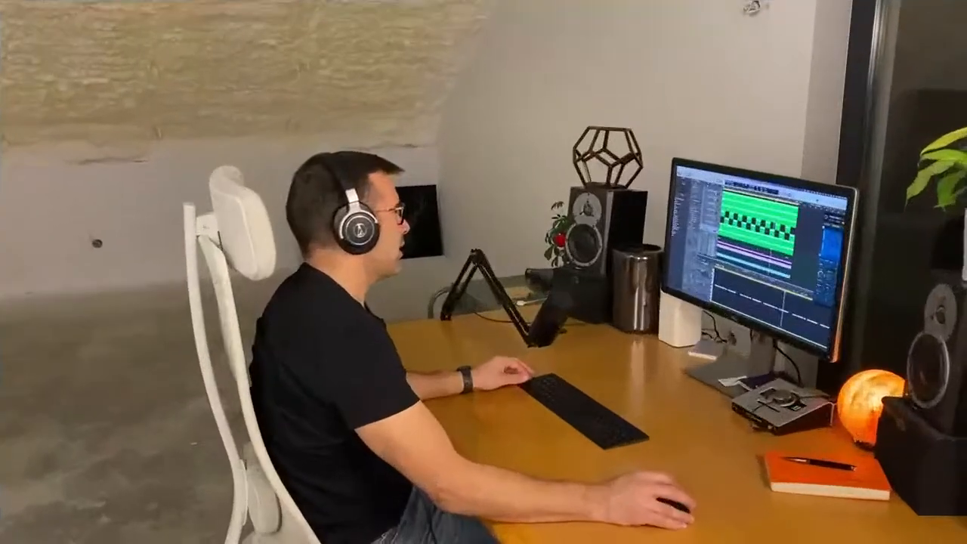